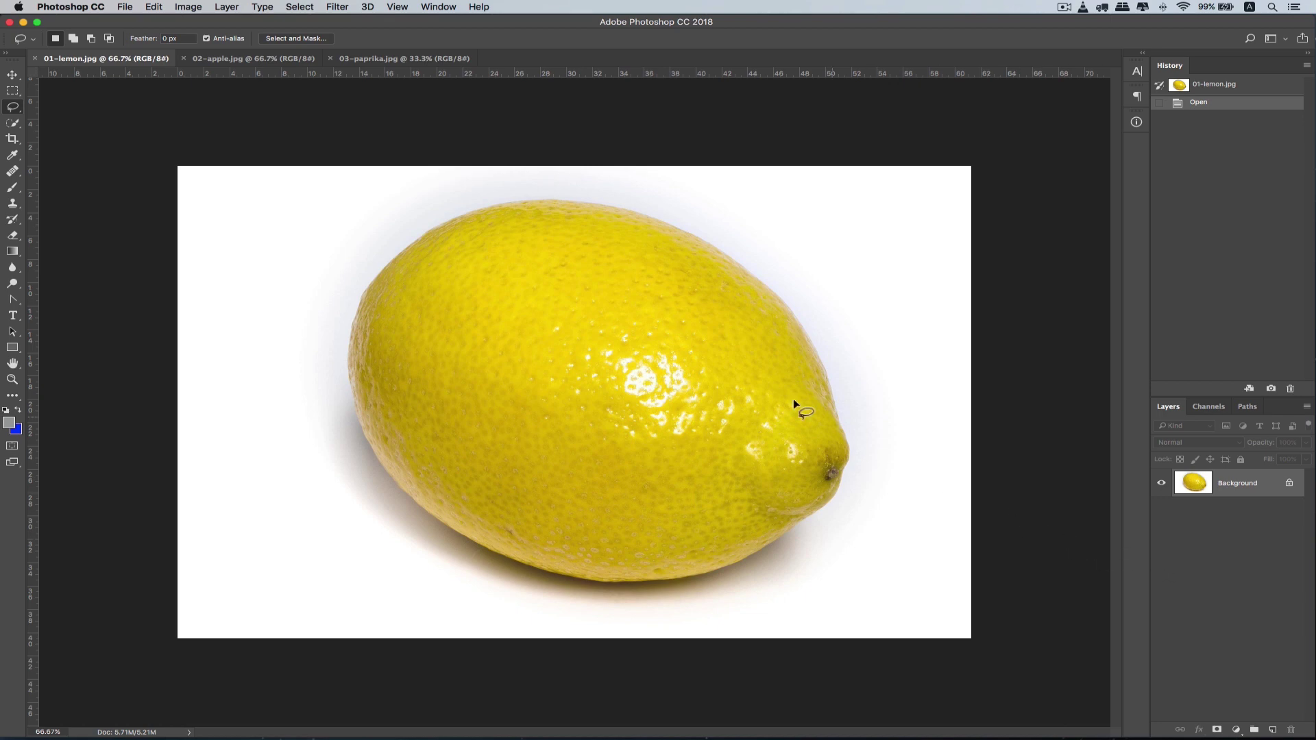
click(14, 109)
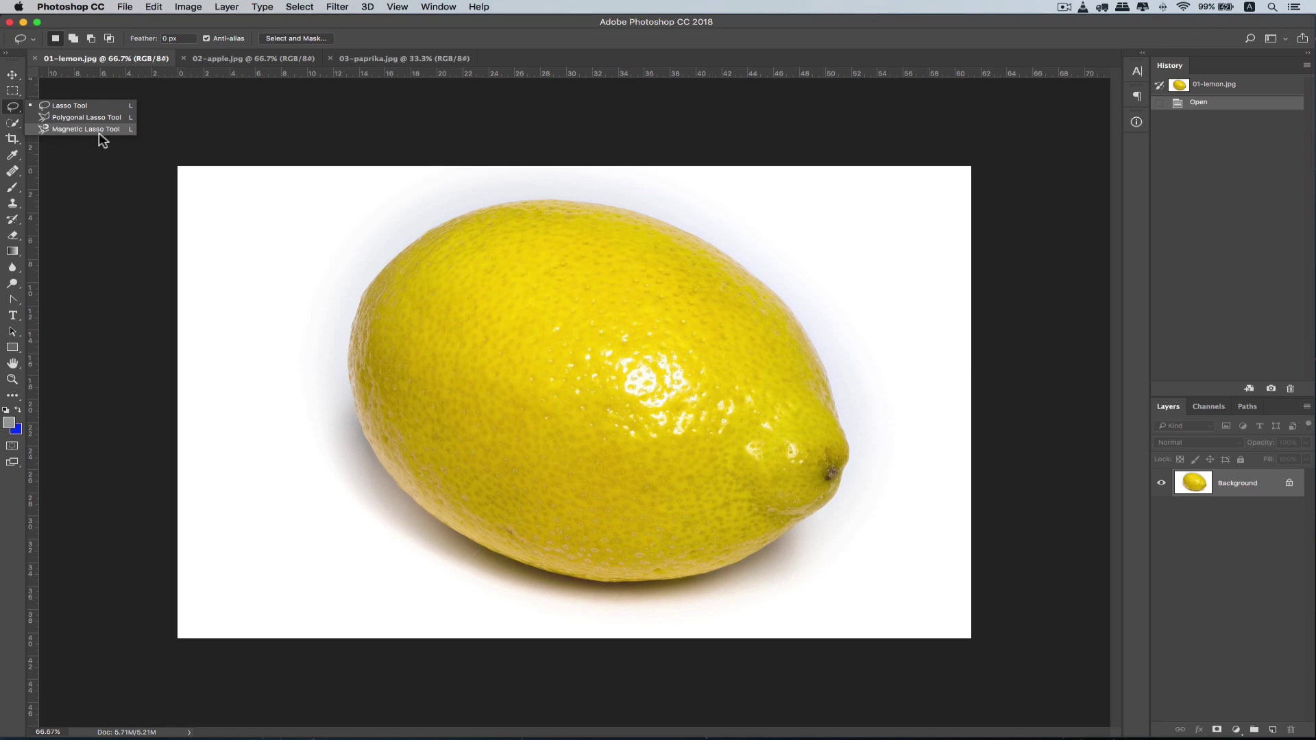
click(511, 277)
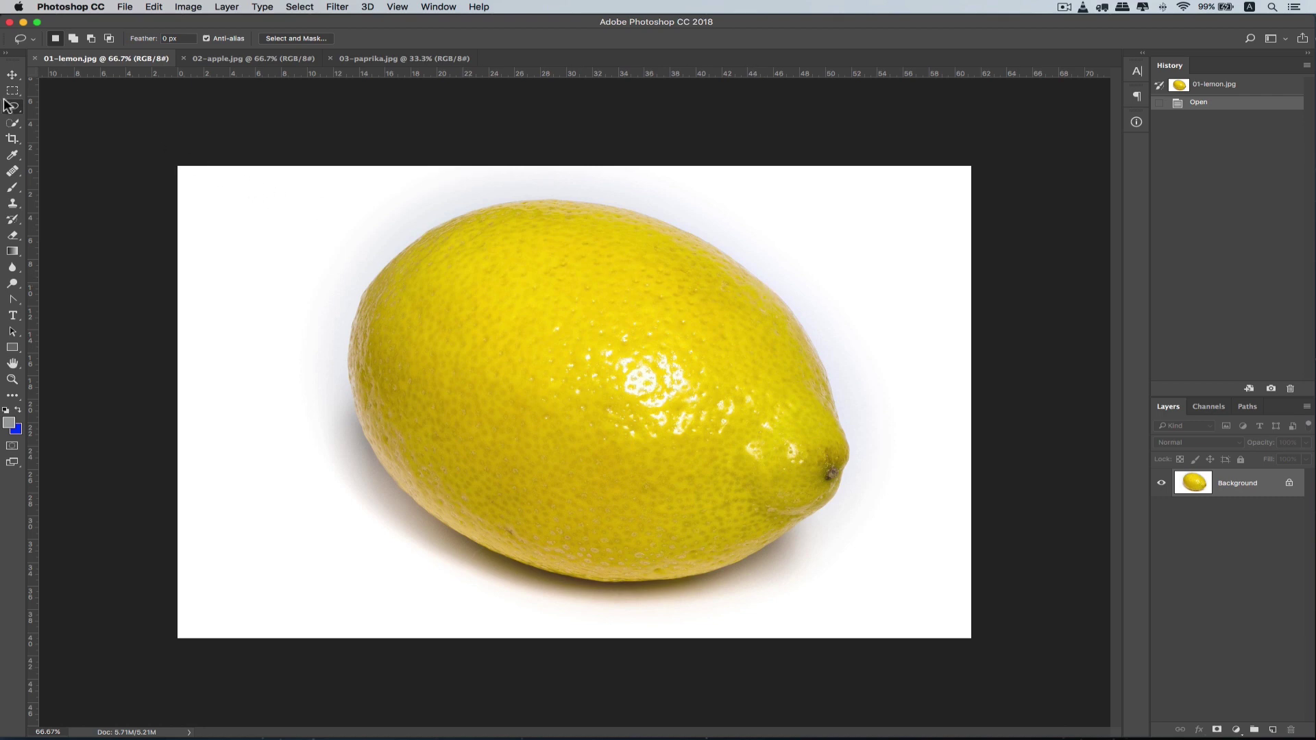
drag(13, 107, 60, 118)
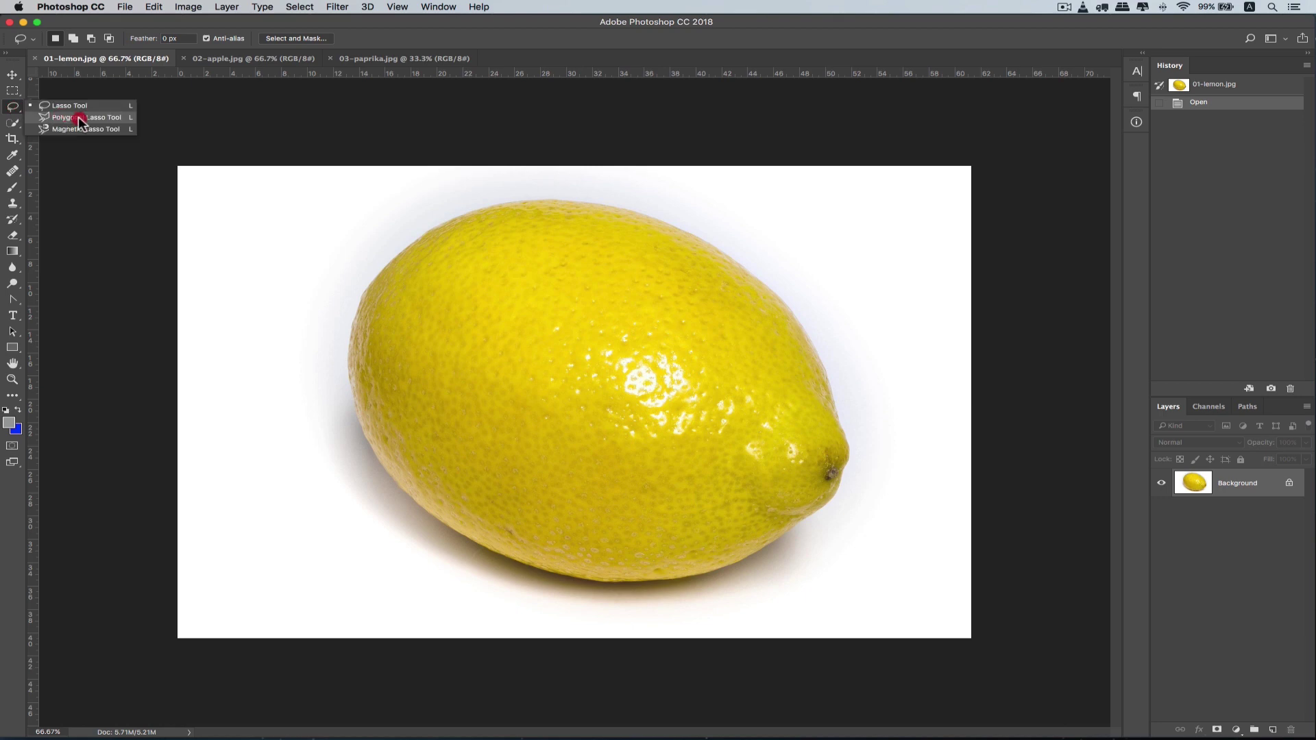
drag(78, 117, 78, 117)
click(480, 226)
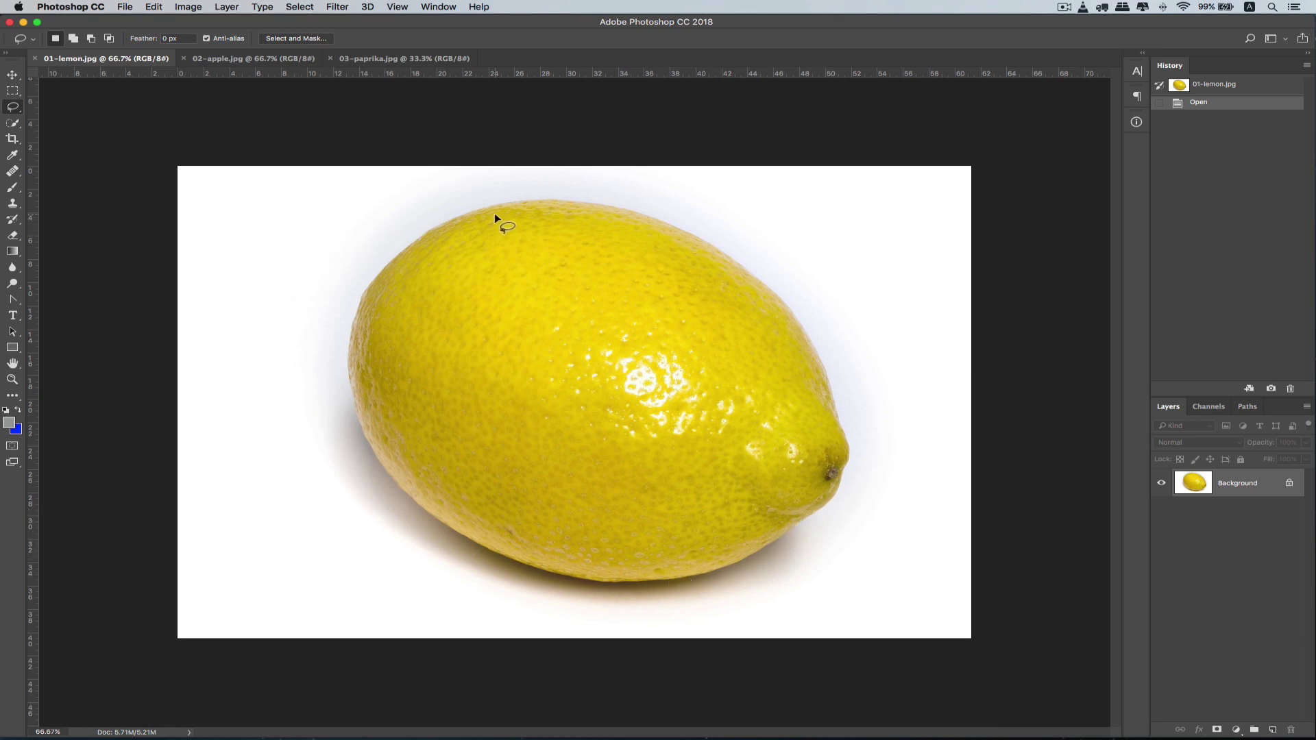
- Try a quick selection on the lemon, deselect it, and return to the Lasso tool
mouse_move(13, 125)
mouse_down()
mouse_move(132, 129)
mouse_move(432, 202)
mouse_up()
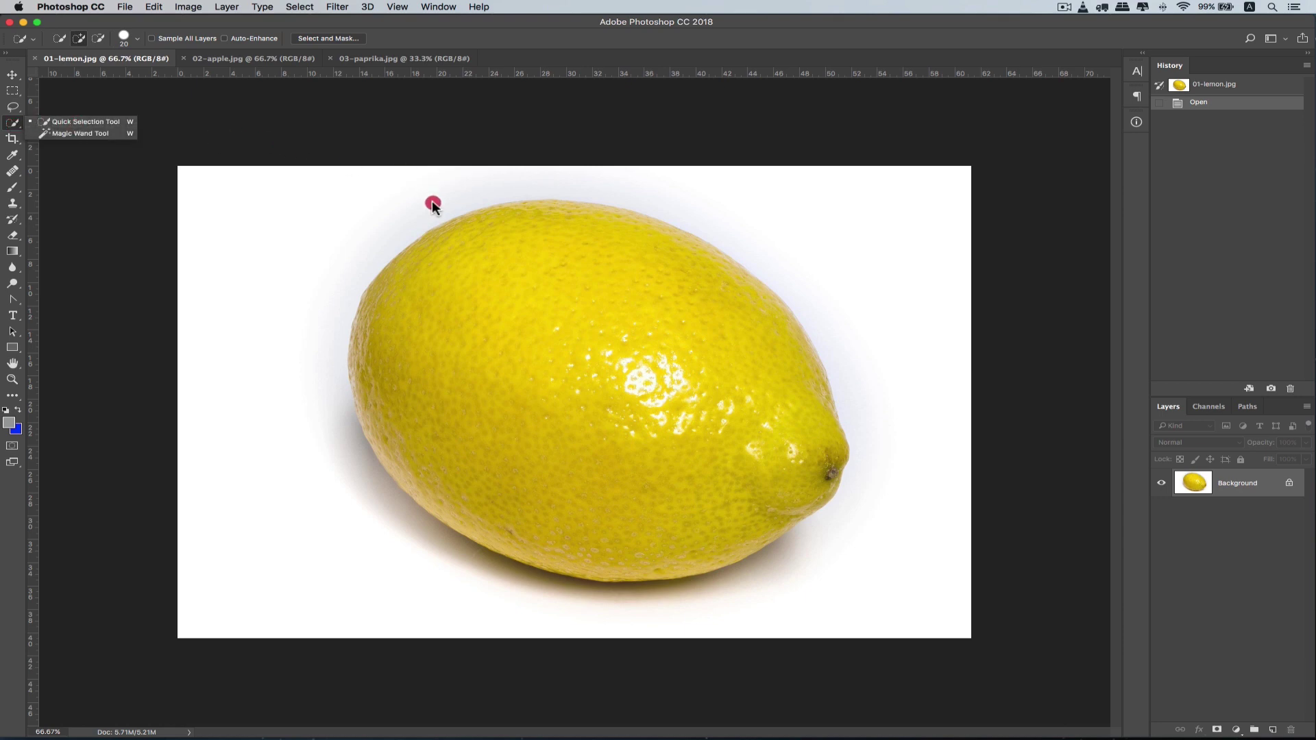
click(800, 332)
key(super+d)
key(l)
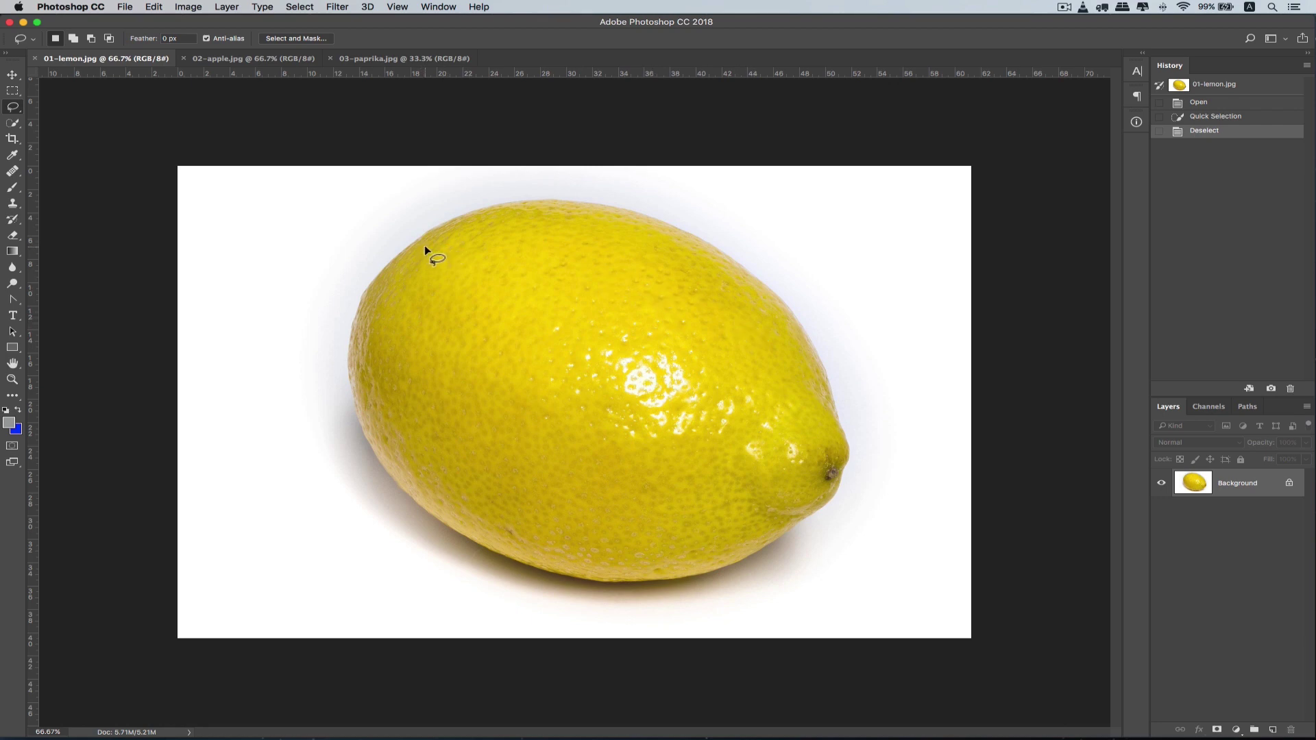
- Try freehand Lasso selections inside the lemon and along its upper-right edge, shift the selection, and deselect
mouse_move(425, 245)
mouse_down()
mouse_move(522, 208)
mouse_move(599, 214)
mouse_move(680, 242)
mouse_move(743, 323)
mouse_move(696, 450)
mouse_move(478, 436)
mouse_move(398, 362)
mouse_move(422, 247)
mouse_up()
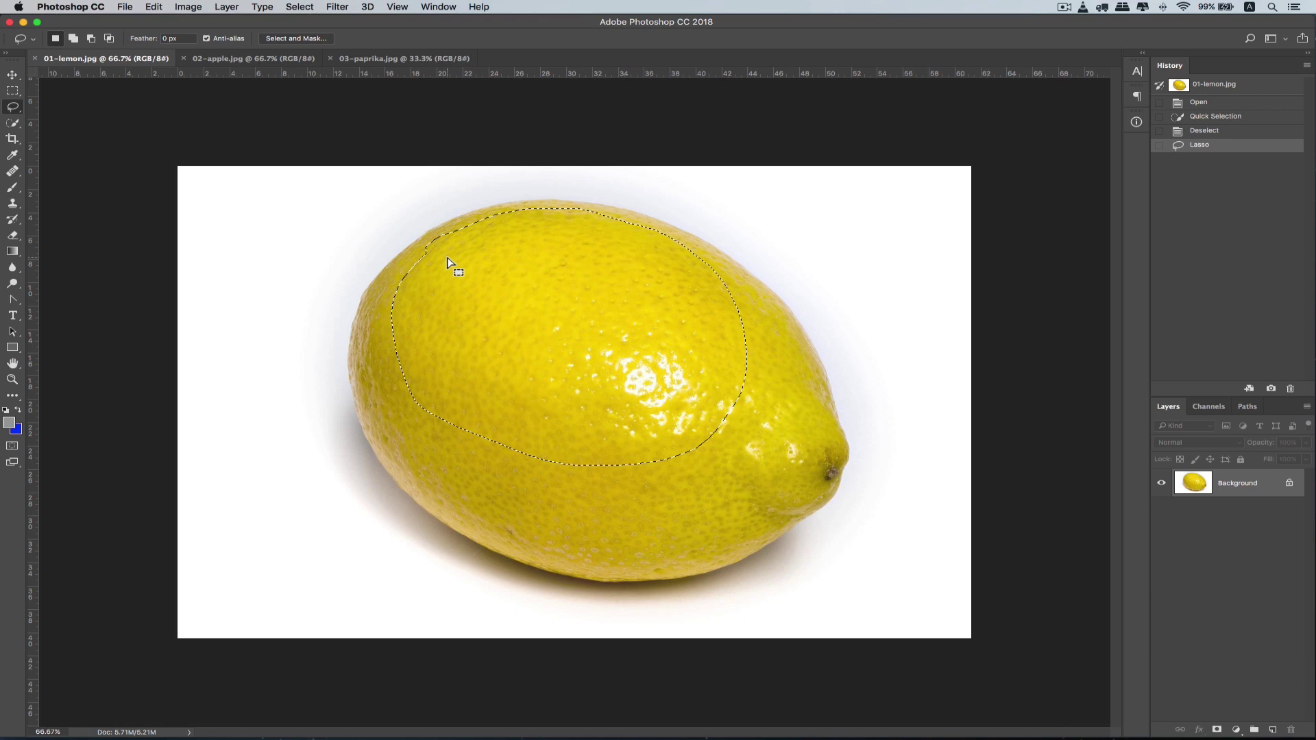
mouse_move(447, 223)
mouse_down()
mouse_move(519, 199)
mouse_move(607, 205)
mouse_move(743, 266)
mouse_move(798, 317)
mouse_move(823, 372)
mouse_move(776, 466)
mouse_up()
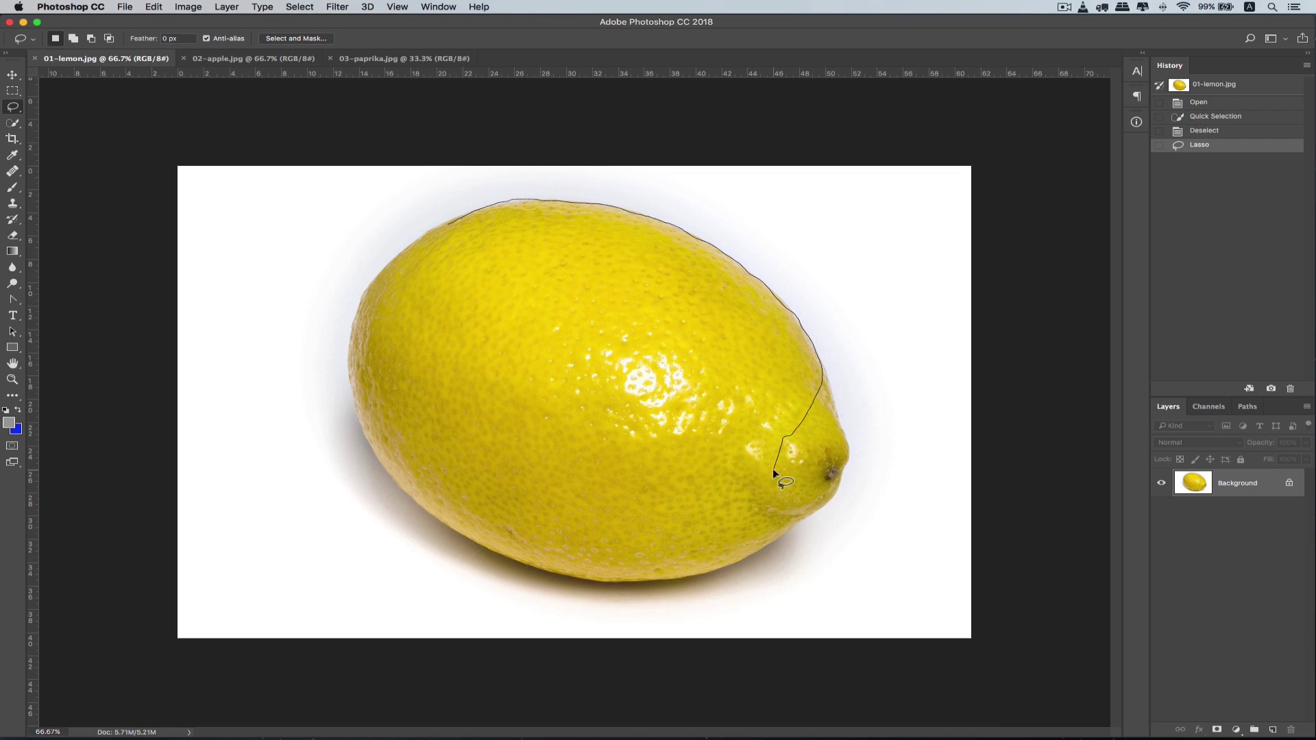
drag(773, 469, 772, 469)
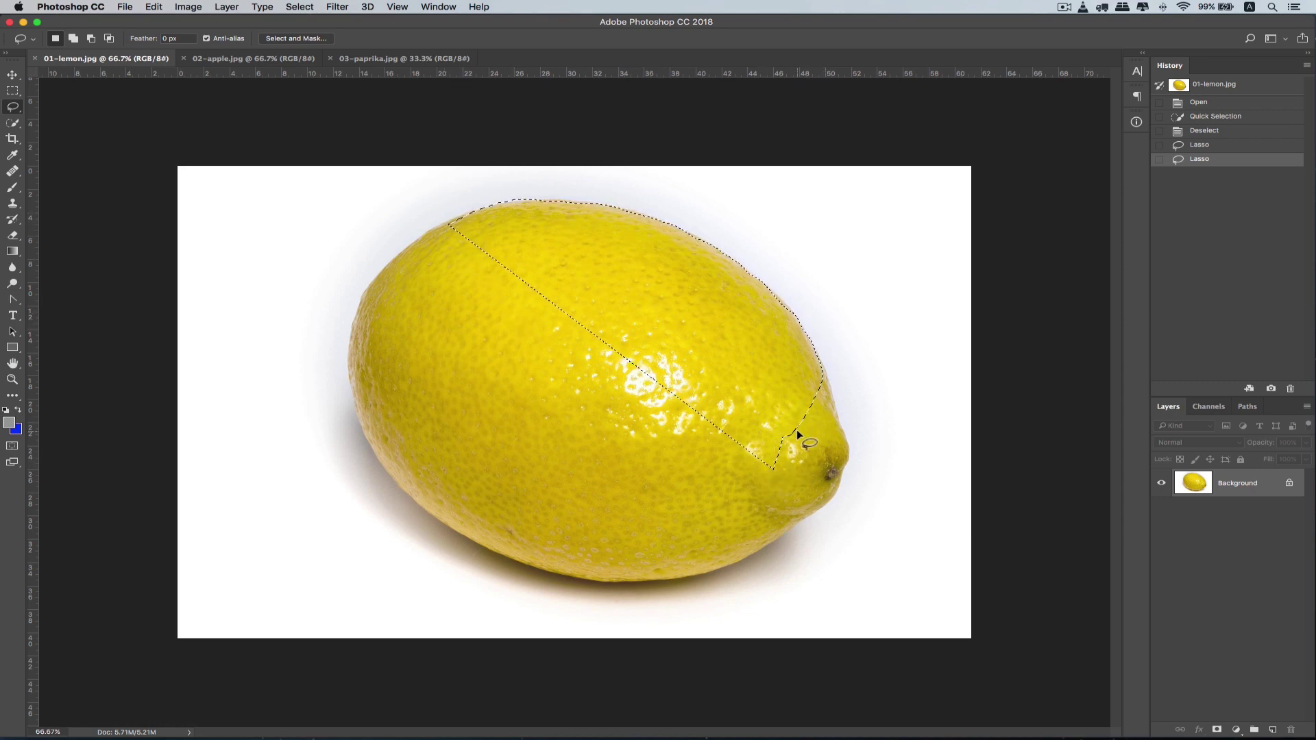
mouse_move(718, 359)
mouse_down()
mouse_move(614, 391)
mouse_move(696, 369)
mouse_move(649, 391)
mouse_move(690, 358)
mouse_move(653, 382)
mouse_up()
click(523, 417)
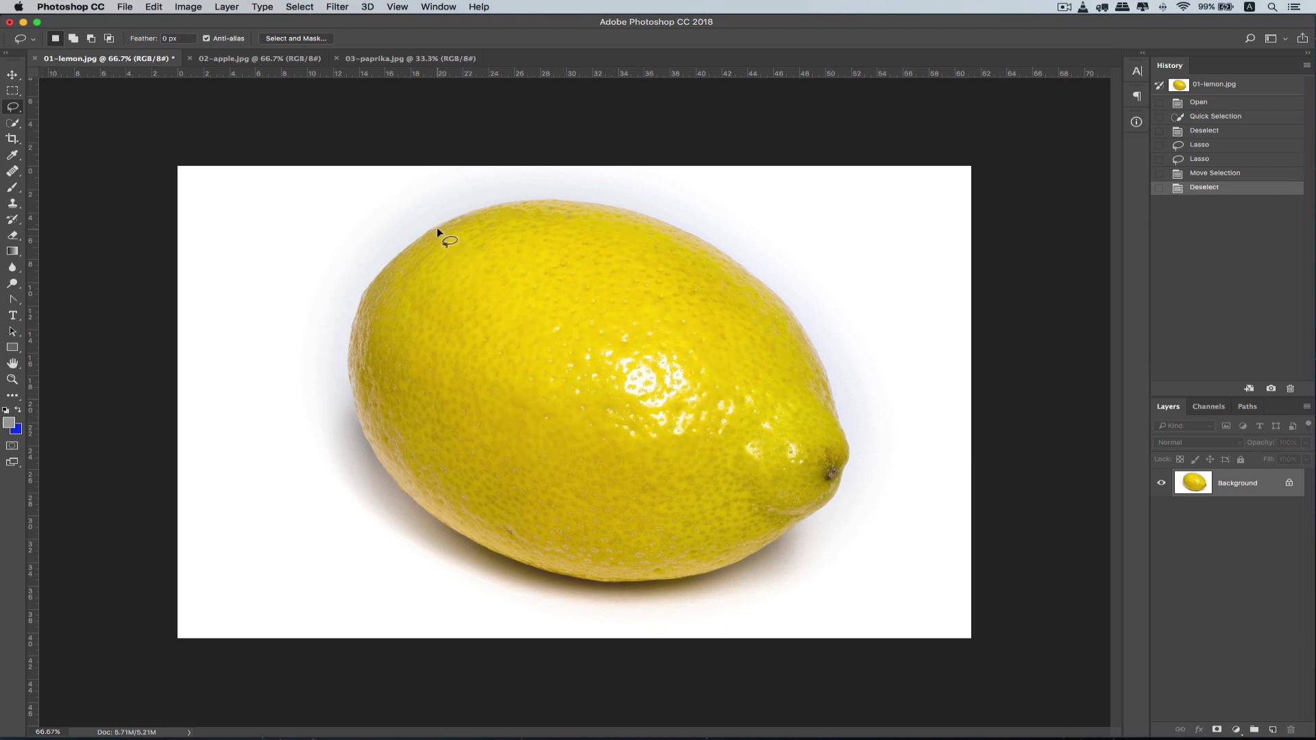
- Trace the lemon's entire outline with the Lasso tool in one freehand selection
drag(437, 227, 459, 216)
mouse_move(540, 201)
mouse_down()
mouse_move(647, 216)
mouse_move(734, 261)
mouse_move(799, 324)
mouse_move(830, 392)
mouse_move(849, 452)
mouse_move(831, 498)
mouse_move(758, 555)
mouse_move(687, 581)
mouse_up()
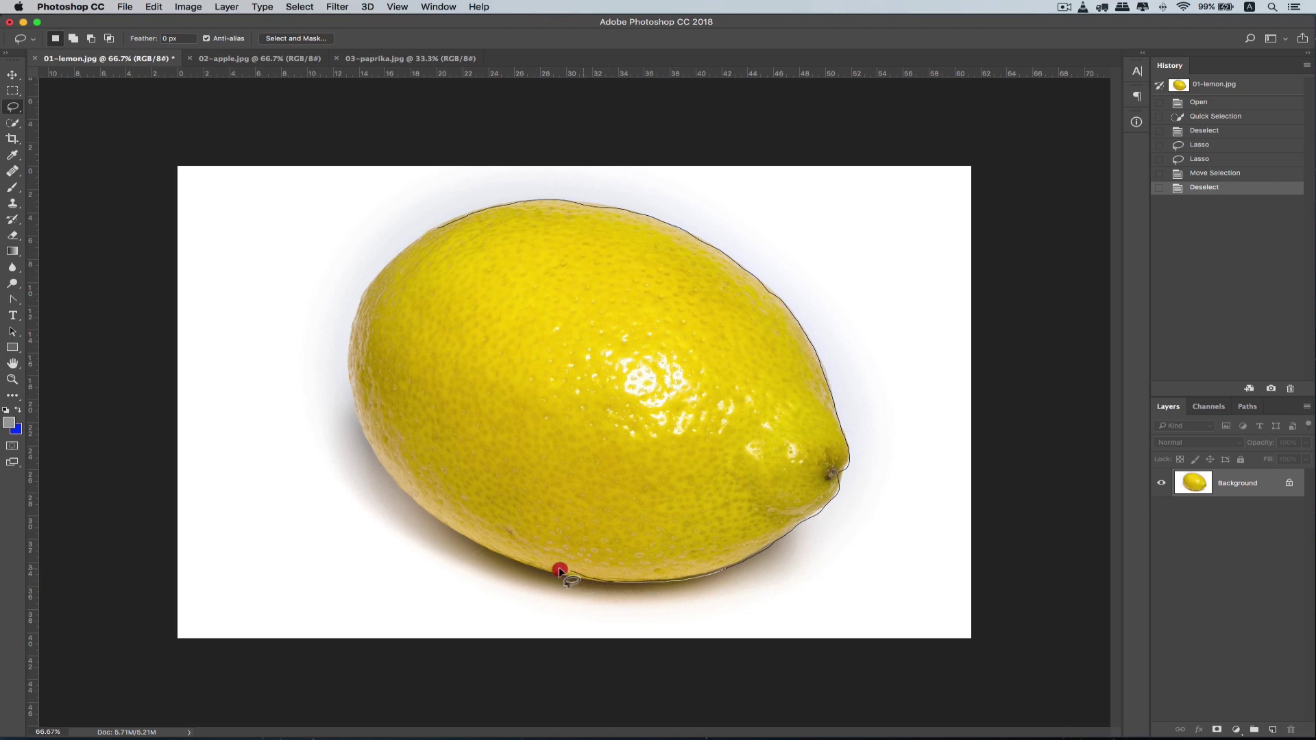
drag(516, 559, 473, 543)
drag(436, 524, 356, 420)
drag(434, 225, 440, 221)
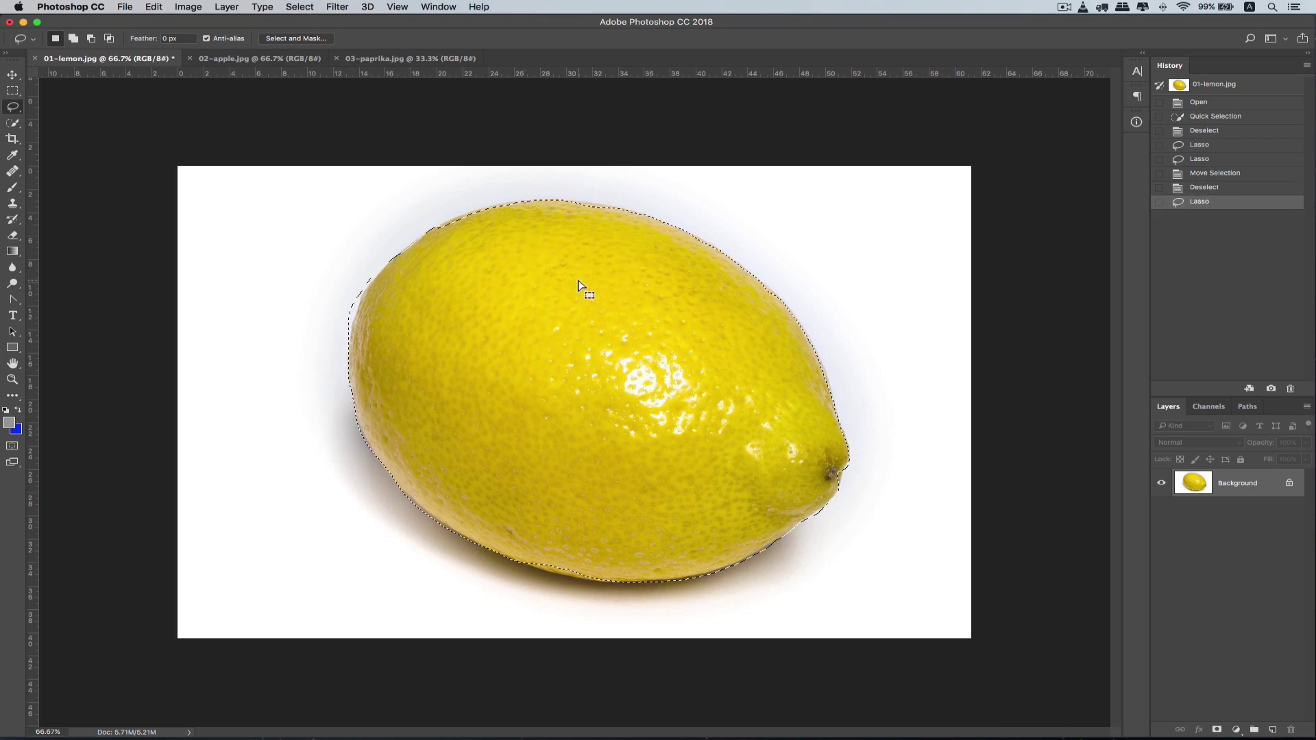
- Examine how closely the selection follows the lemon's upper-left edge, and deselect it
key(super+1)
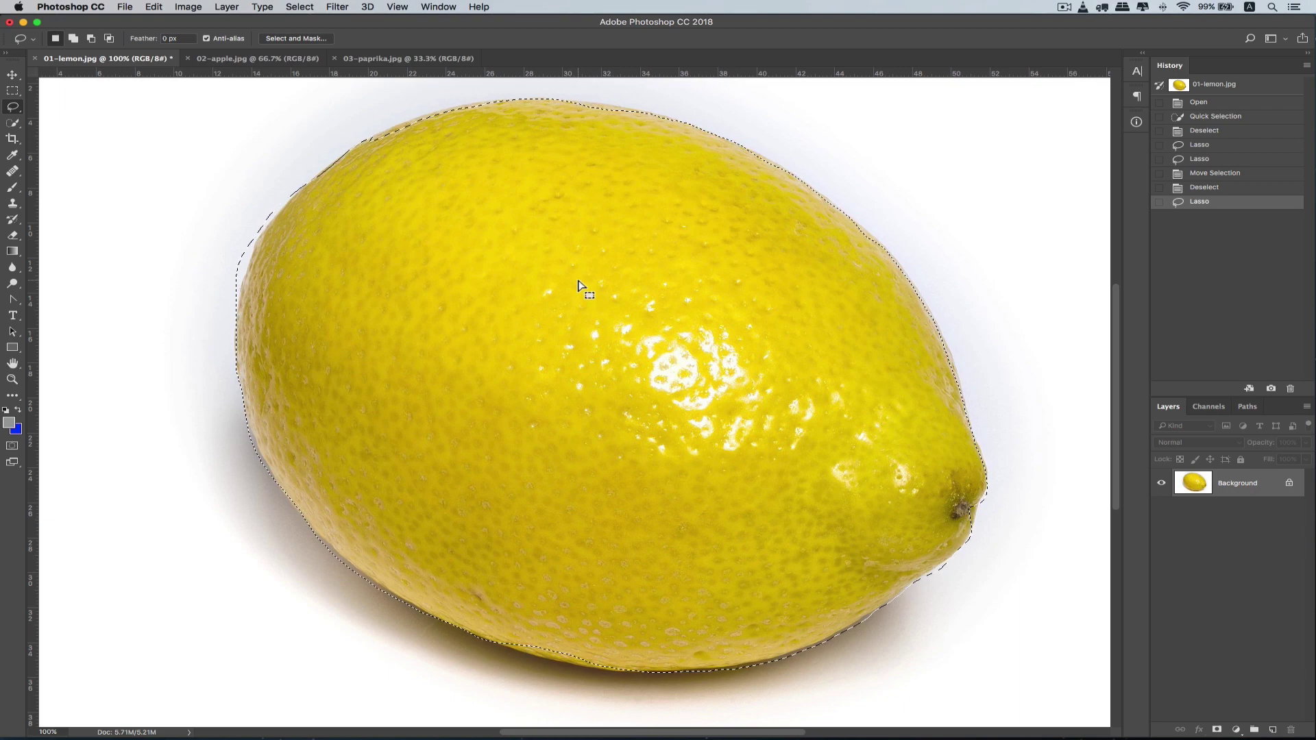
drag(517, 126, 640, 302)
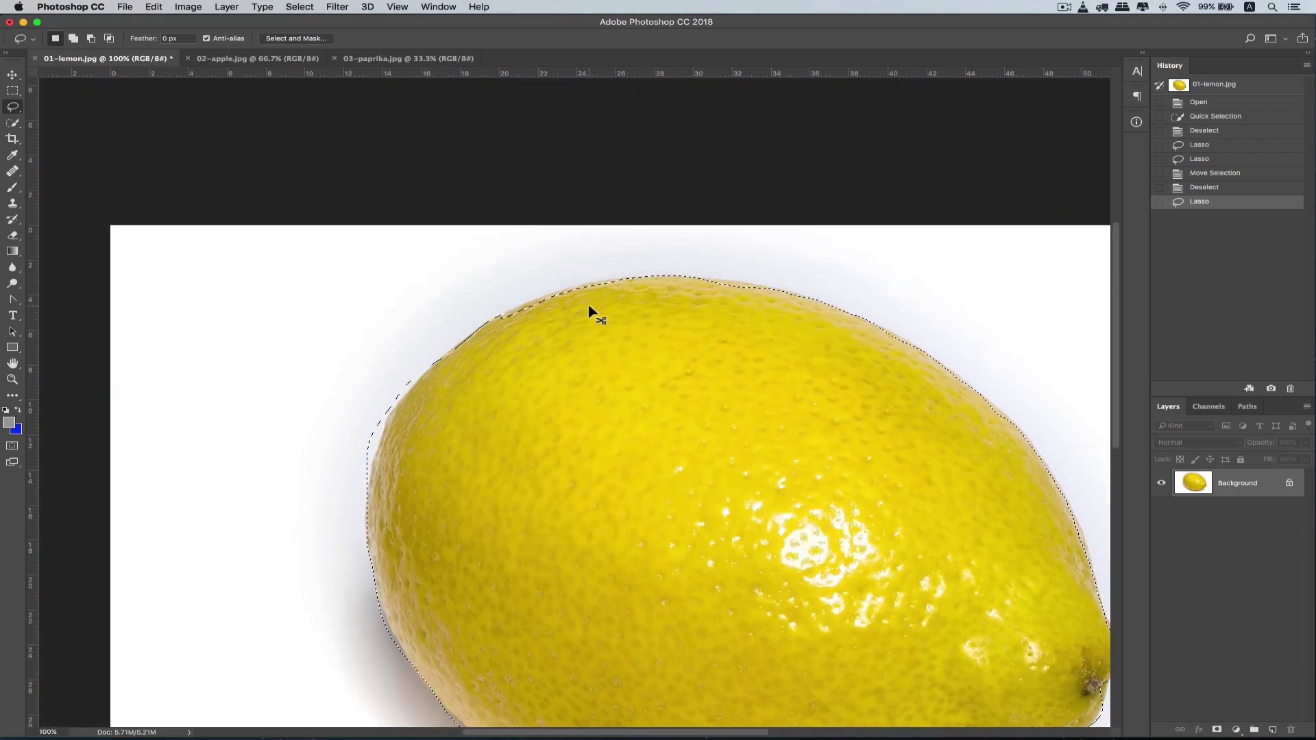
key(super+plus)
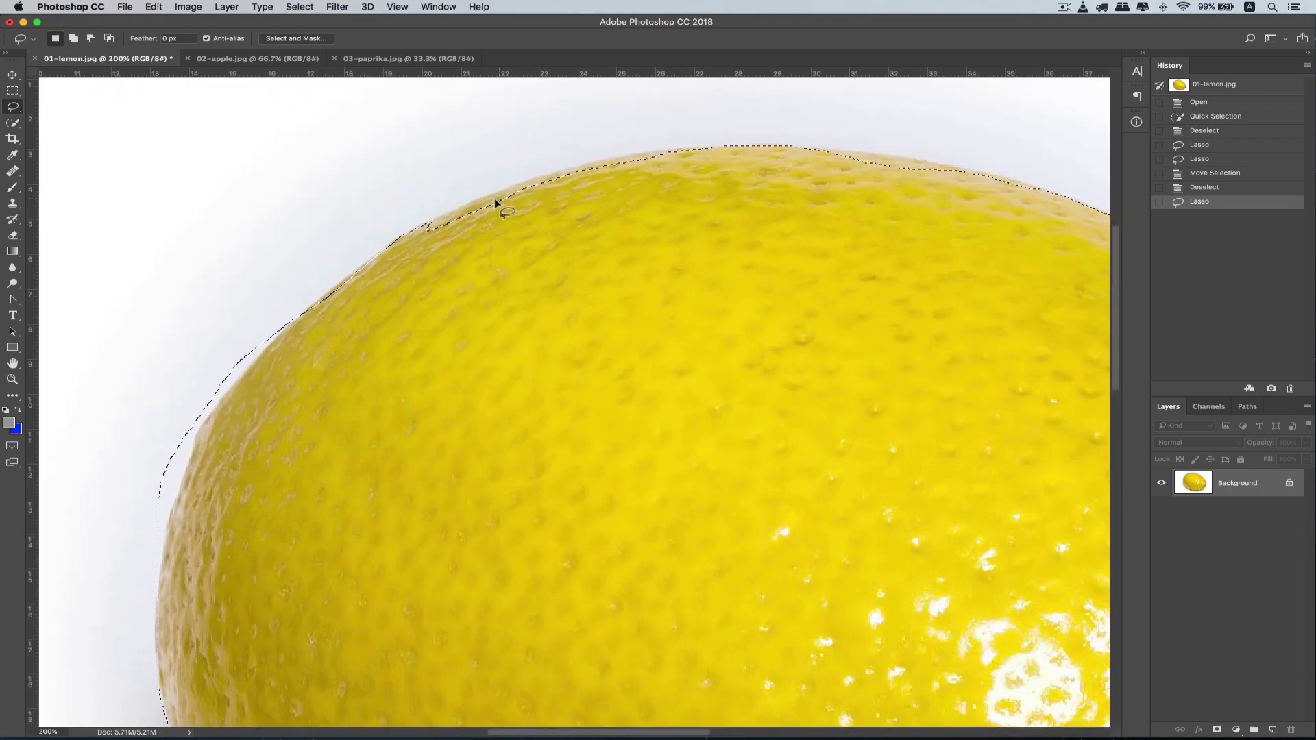
drag(453, 367, 547, 267)
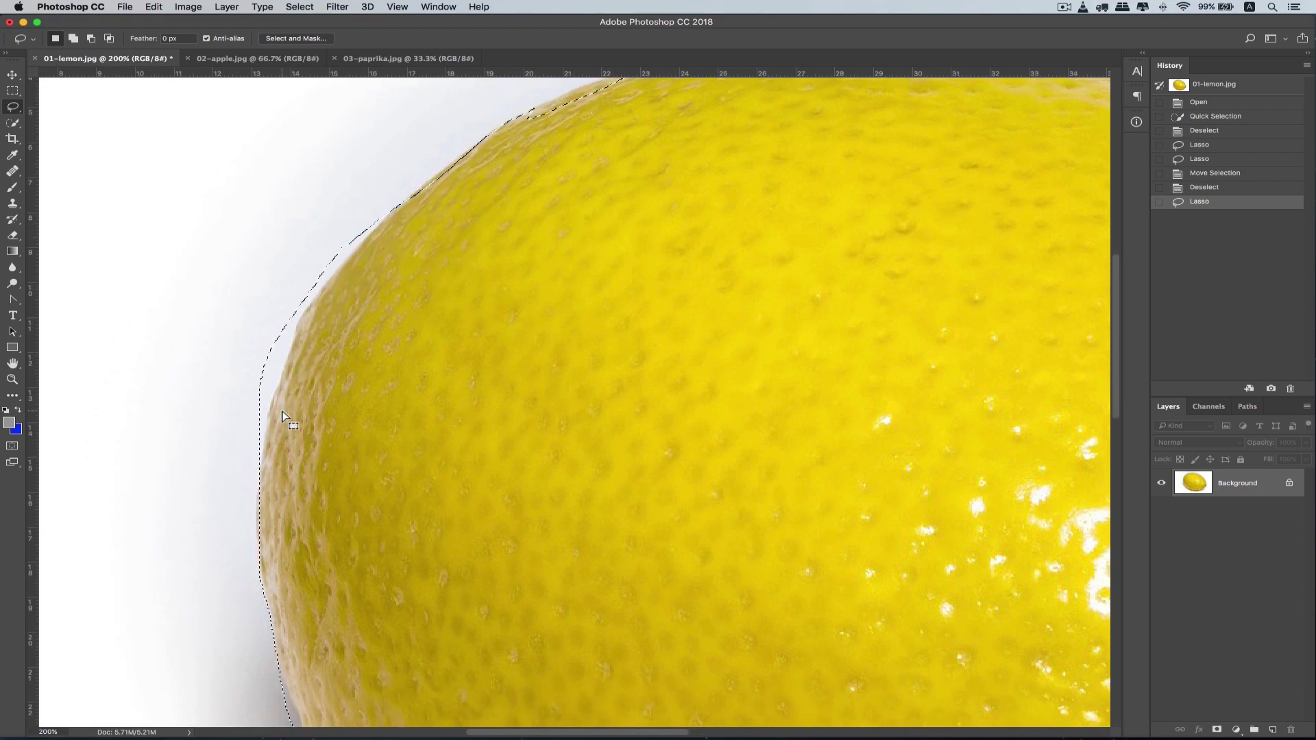
key(super+minus)
scroll(575, 402, up, 3)
scroll(574, 402, left, 5)
key(super+minus)
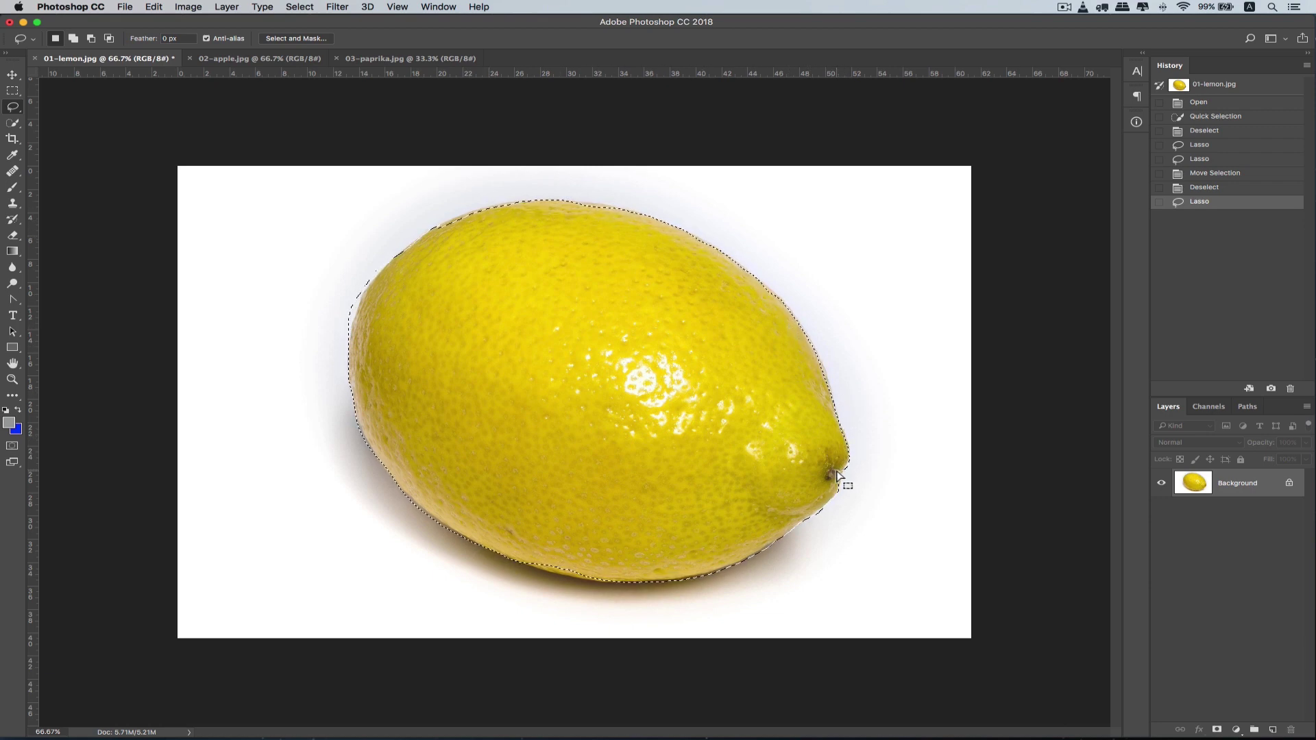
click(876, 471)
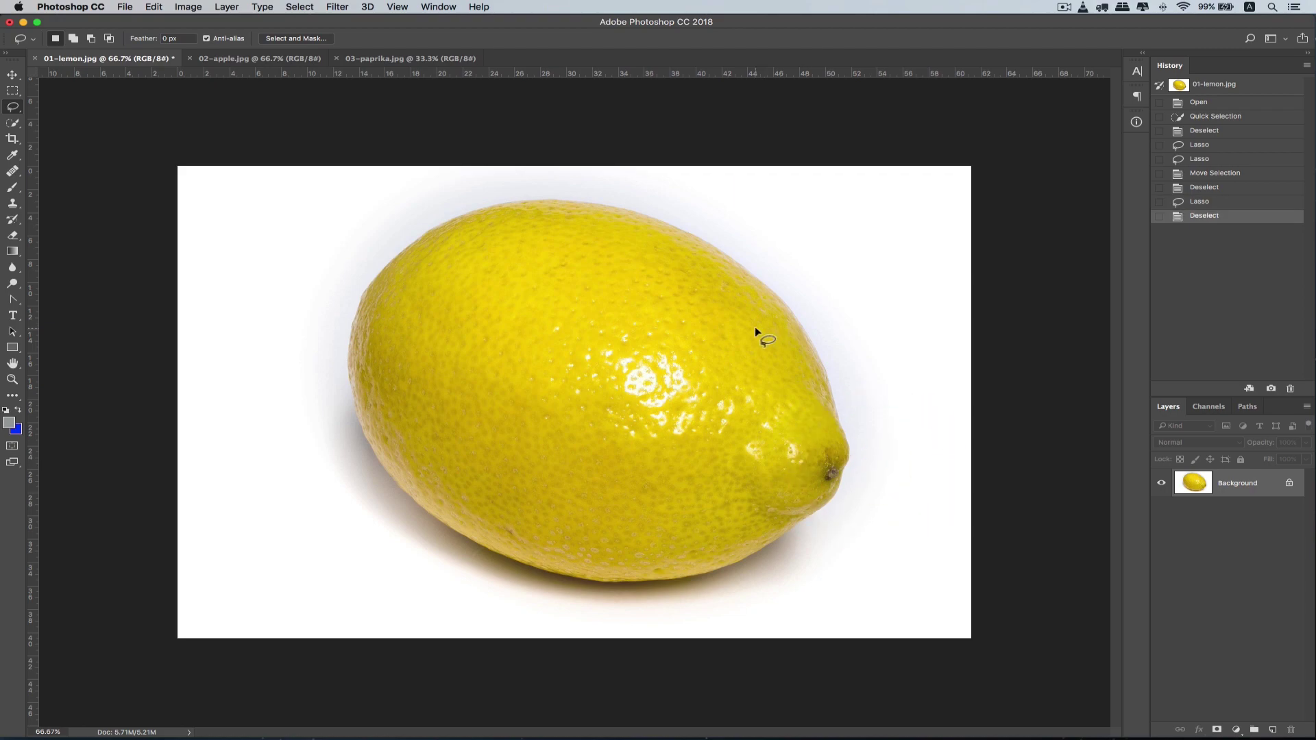
- At 200% zoom, lasso a first section of the lemon, following its top edge and looping back through the fruit
key(super+plus)
key(super+plus)
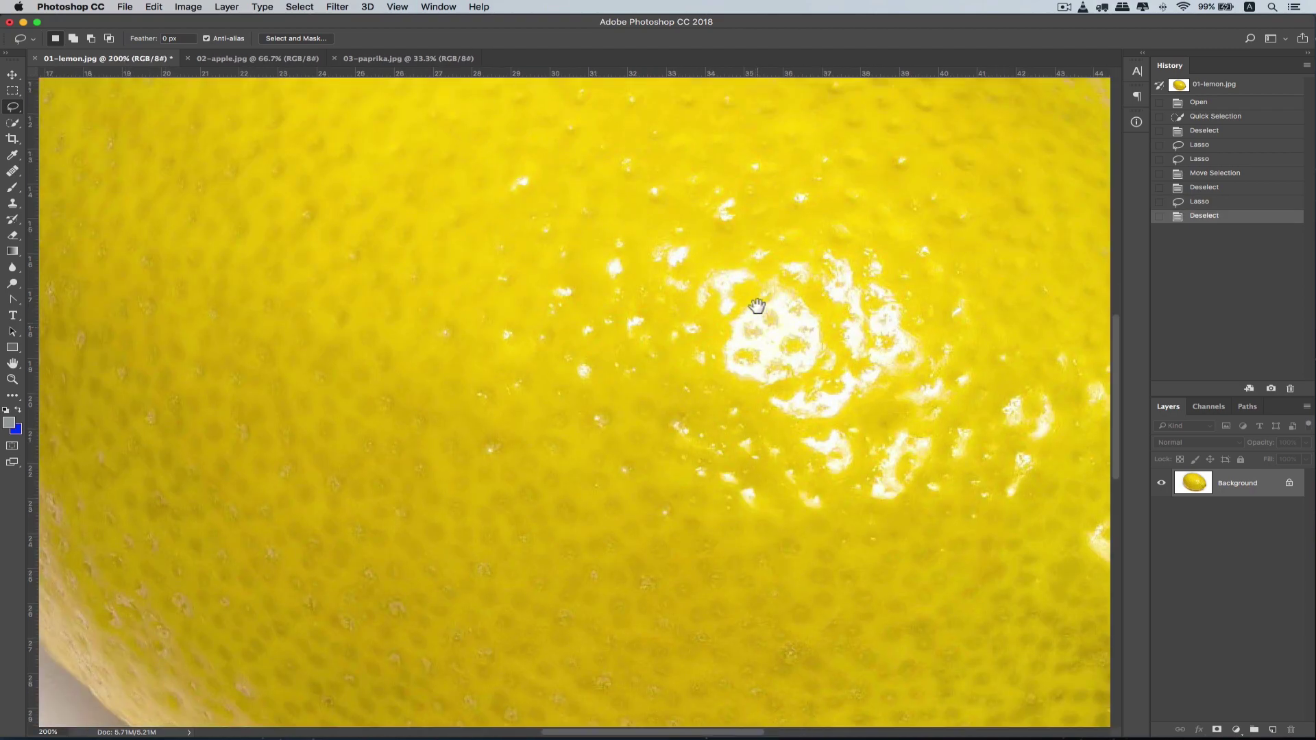
drag(734, 426, 873, 558)
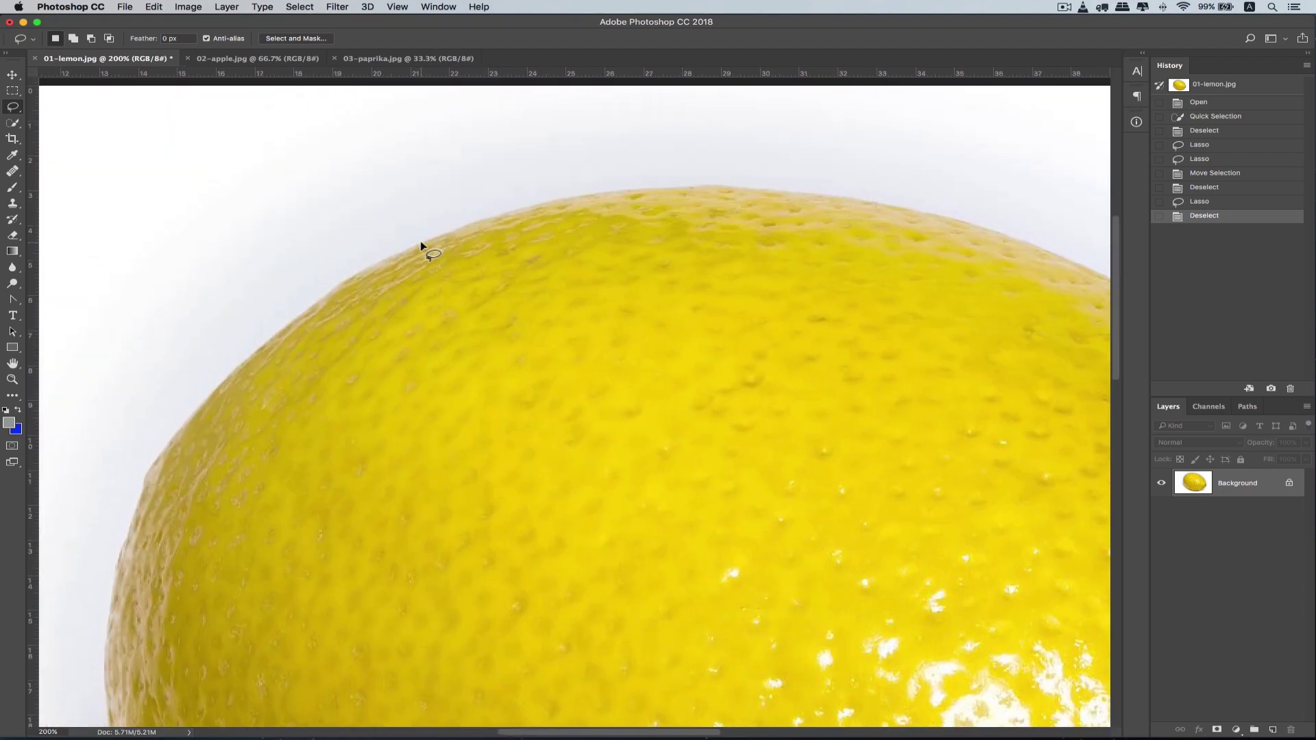
drag(421, 242, 443, 237)
drag(565, 199, 608, 195)
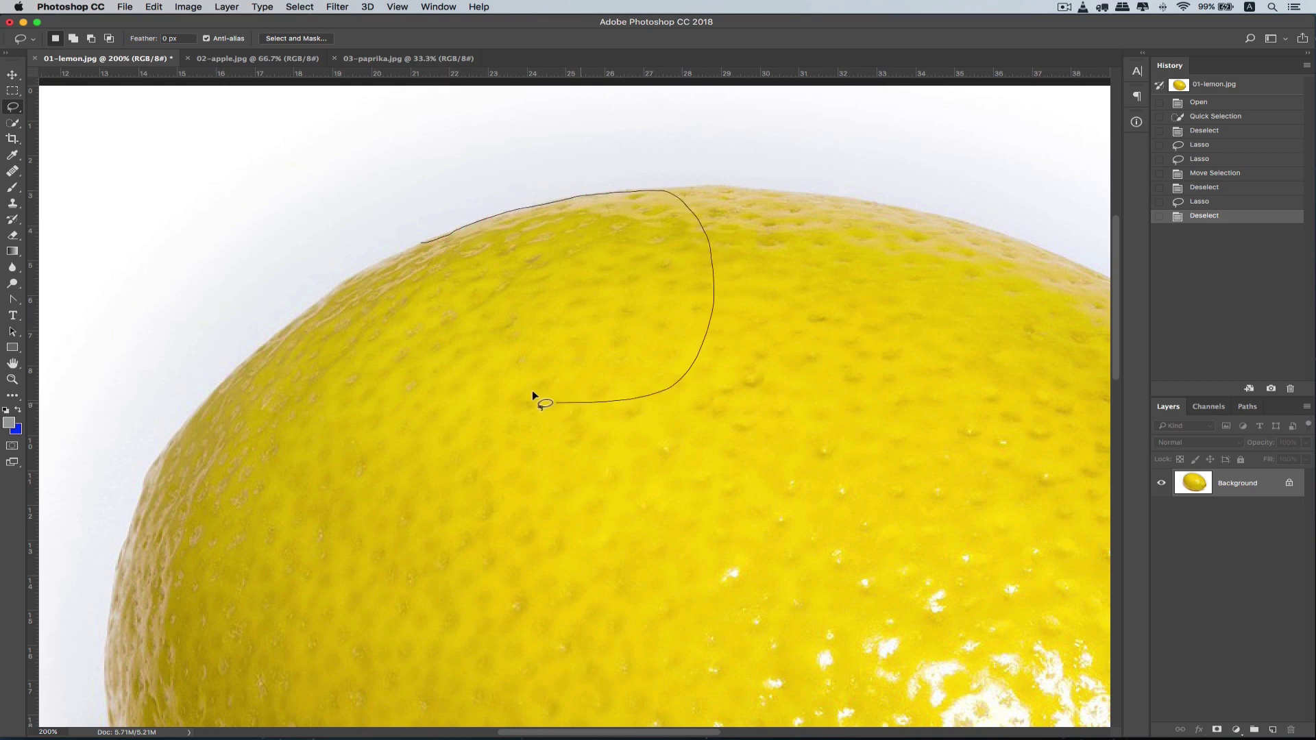
drag(420, 259, 422, 241)
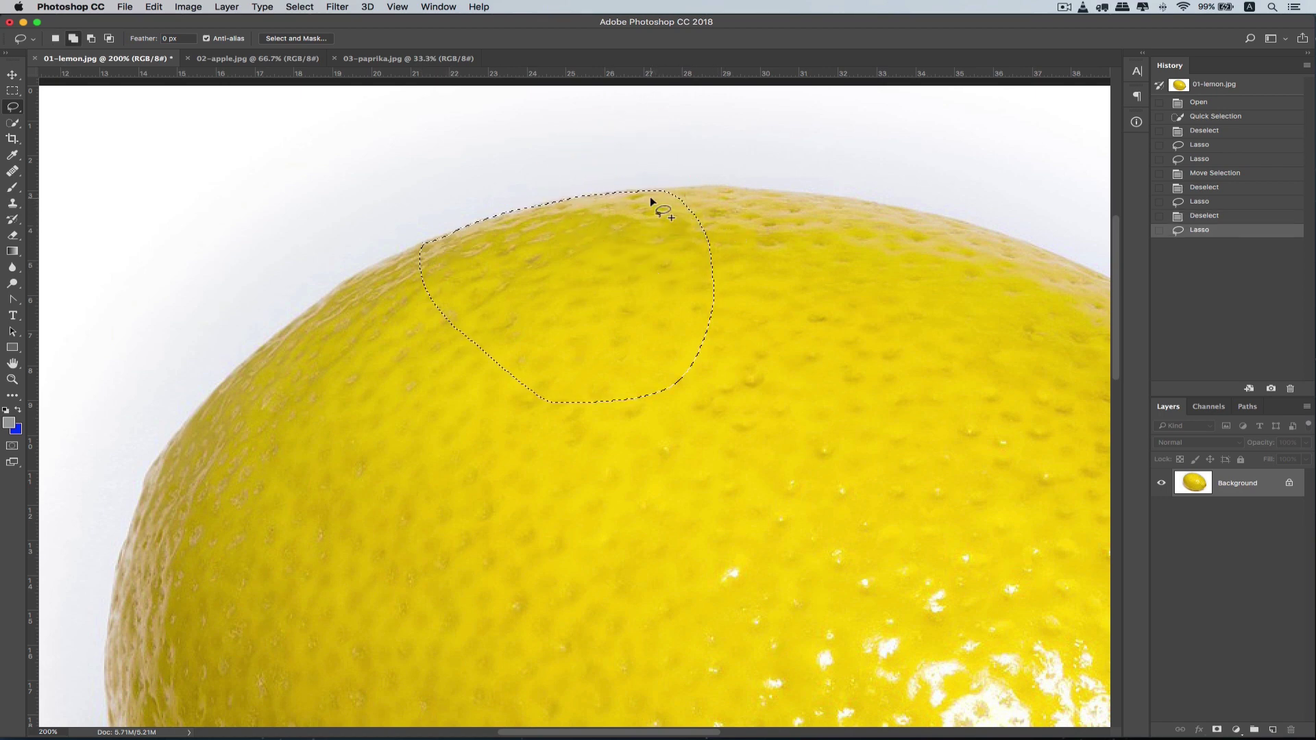
- Add three overlapping Lasso sections to the selection, continuing along the lemon's top edge toward its upper-right side
key(shift)
drag(656, 192, 821, 199)
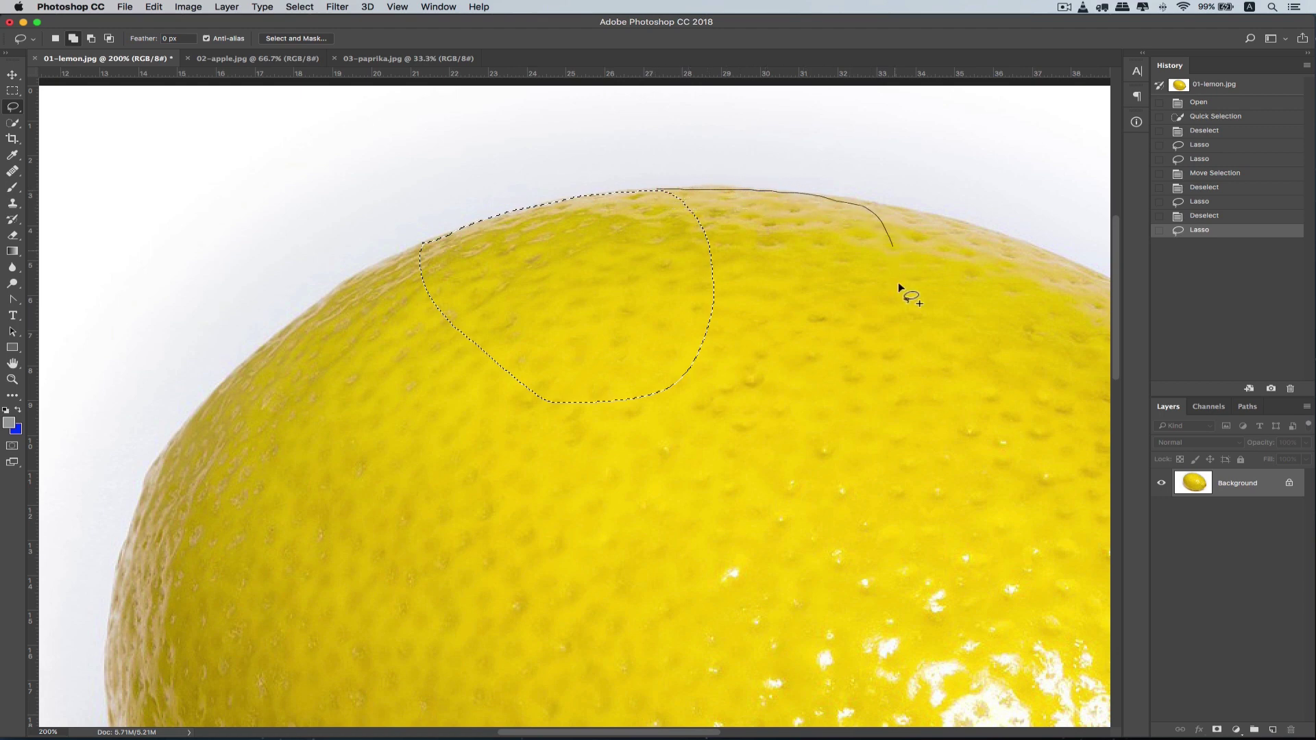
drag(660, 195, 661, 196)
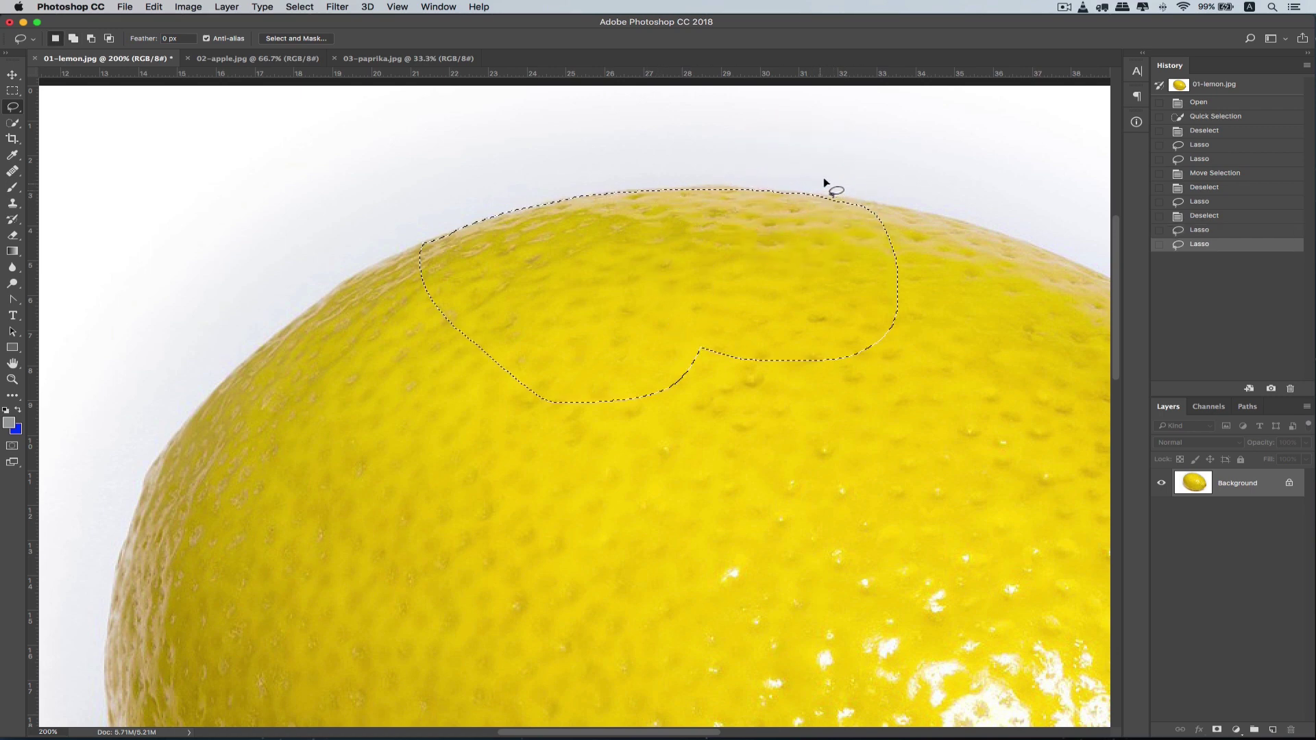
key(shift)
drag(815, 198, 962, 224)
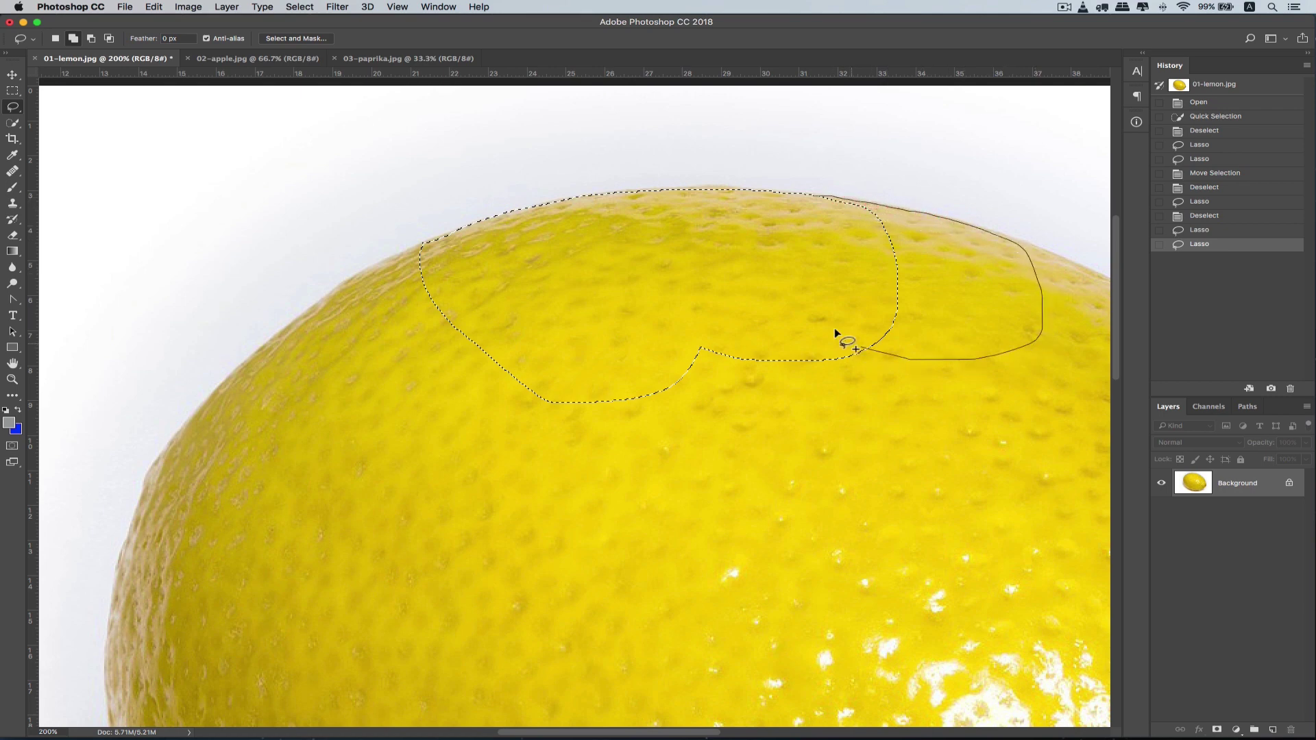
drag(818, 199, 820, 200)
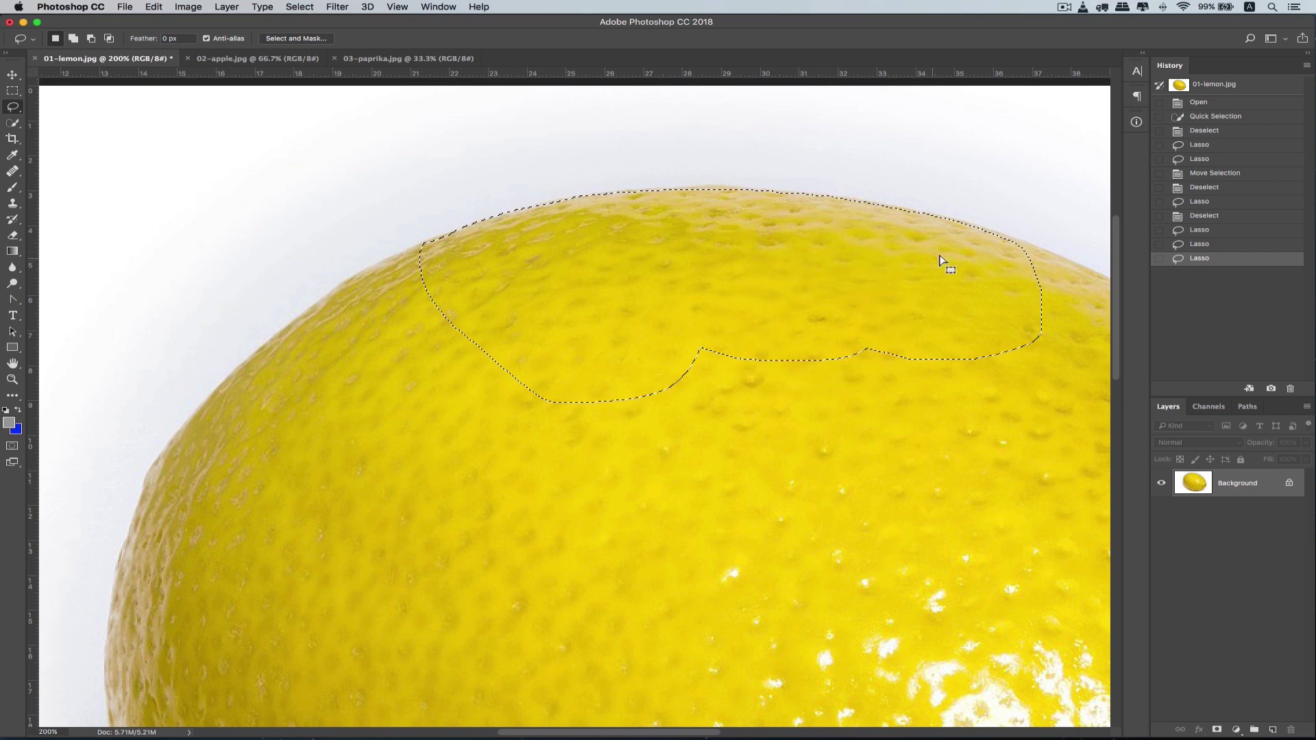
key(space)
mouse_move(890, 238)
mouse_down()
mouse_move(864, 267)
mouse_move(743, 226)
mouse_move(776, 200)
mouse_move(921, 253)
mouse_up()
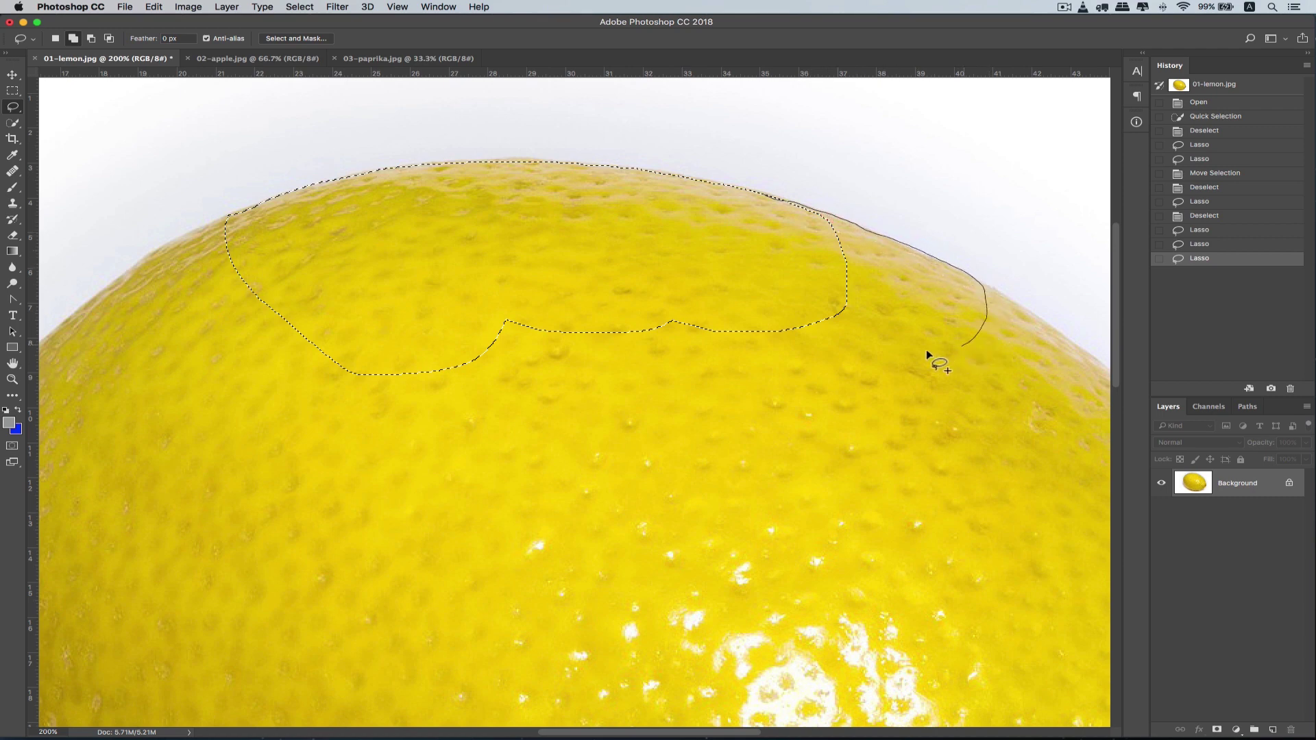
drag(762, 198, 764, 200)
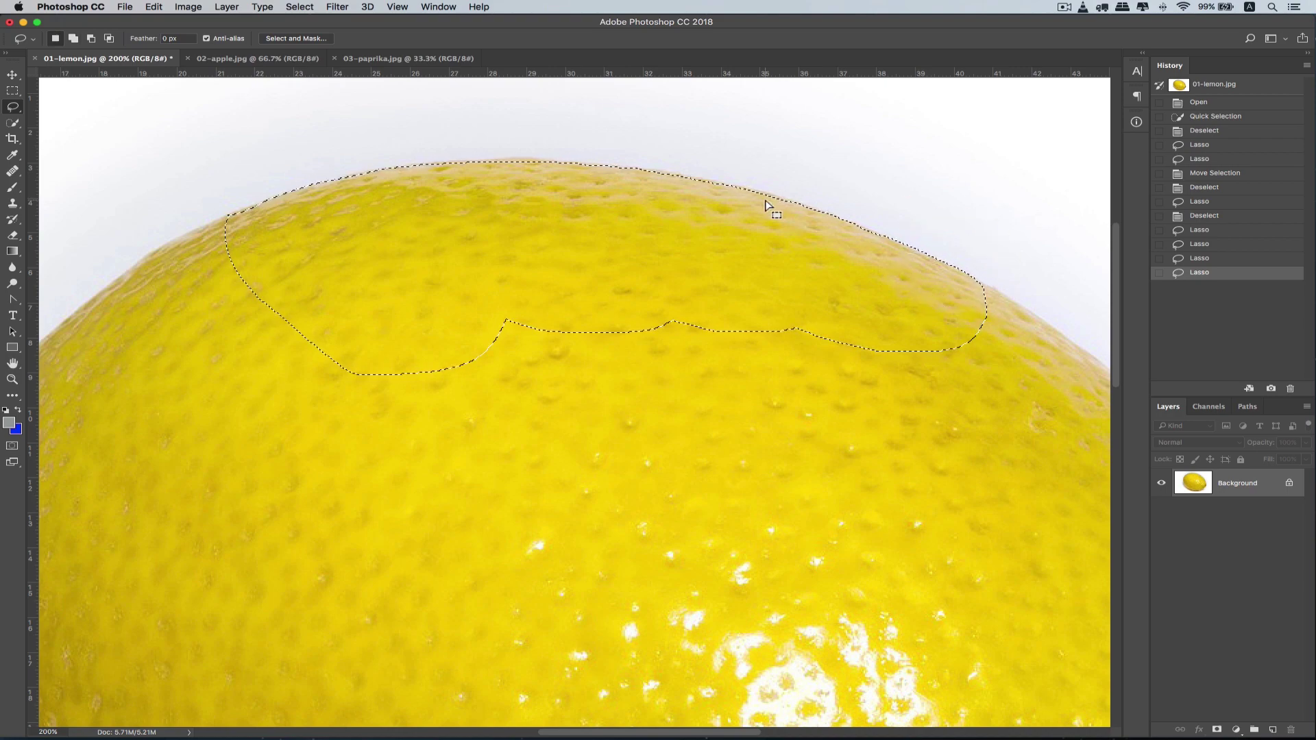
- Add a larger overlapping Lasso section that extends the selection down the lemon's upper-right edge
key(super+minus)
key(super+h)
key(super+plus)
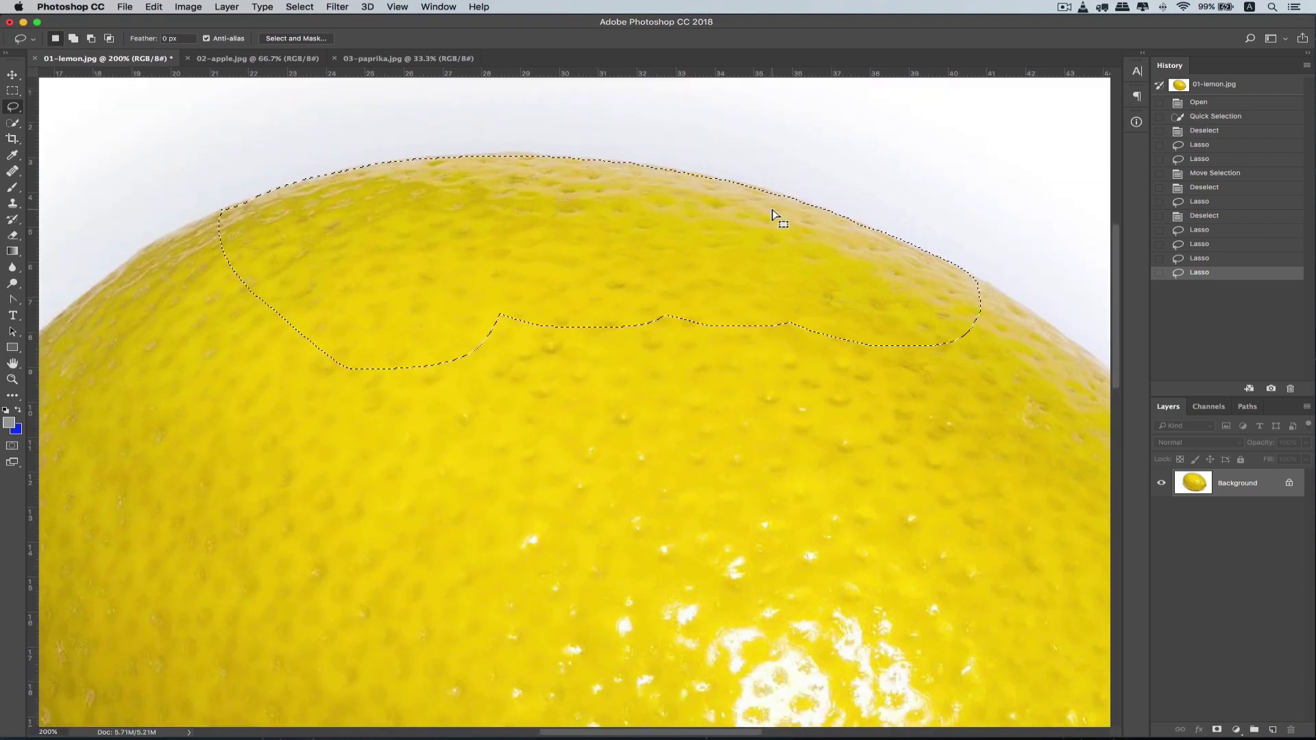
scroll(882, 294, right, 10)
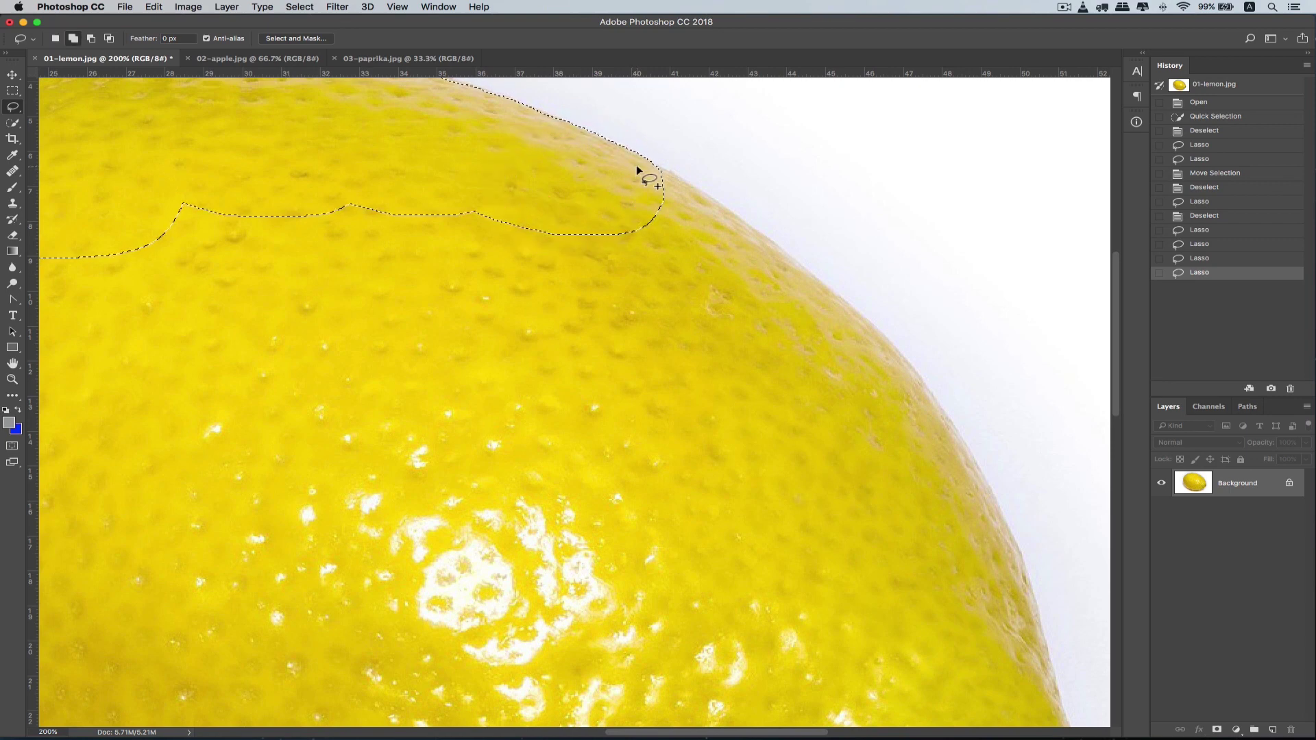
drag(642, 162, 766, 237)
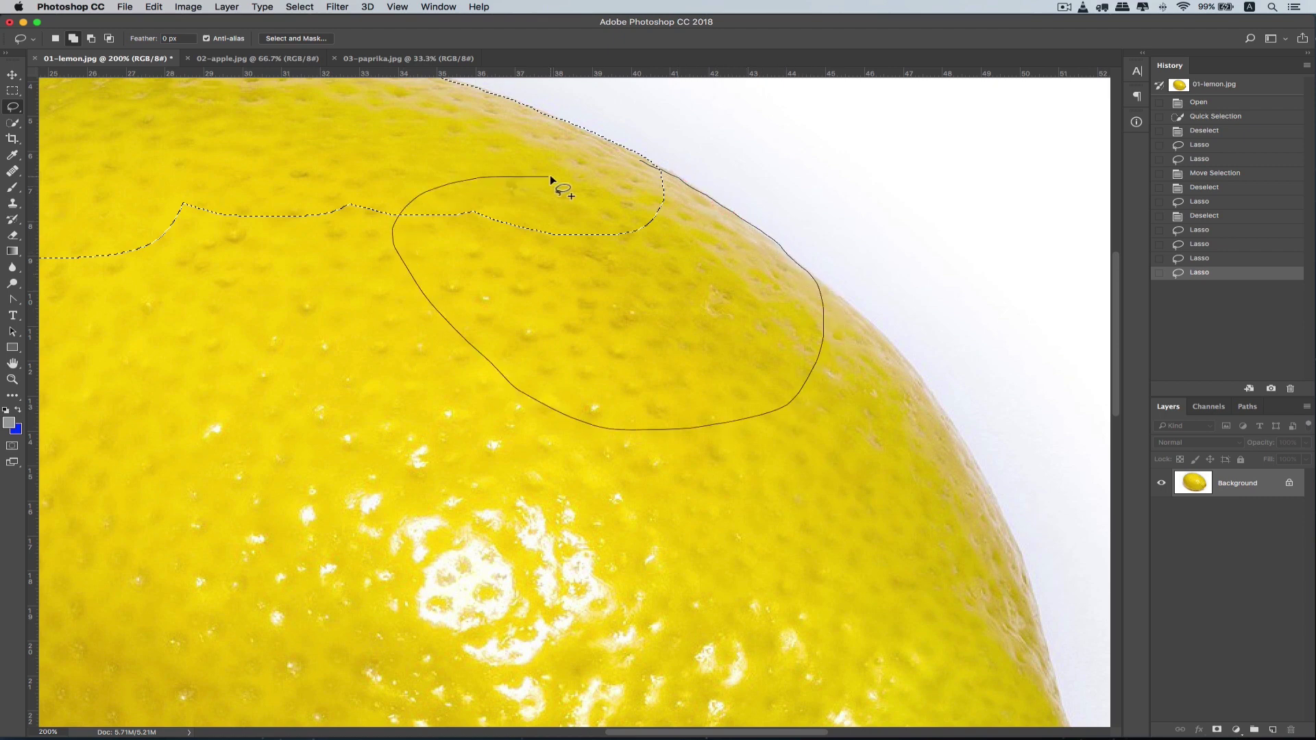
drag(549, 175, 552, 177)
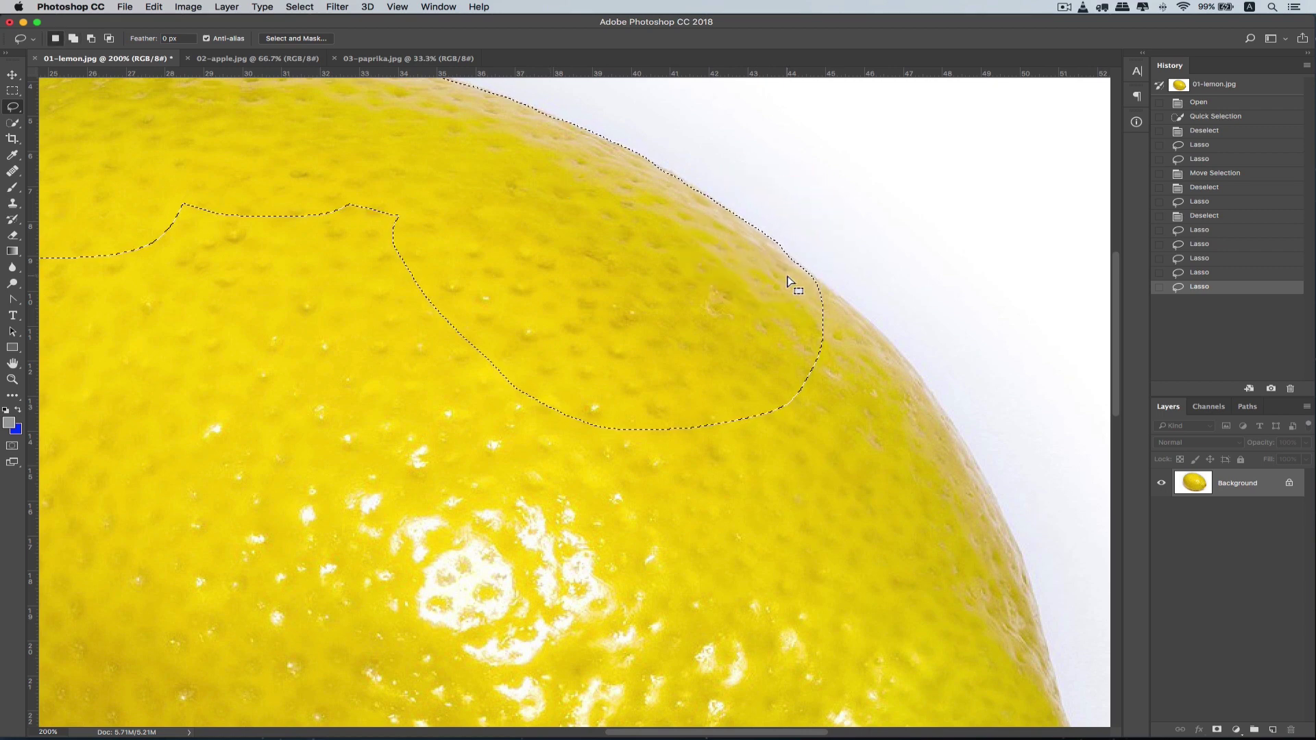
- Add another Lasso section farther down the lemon's right edge and a small corrective section along the selected border
drag(820, 281, 852, 312)
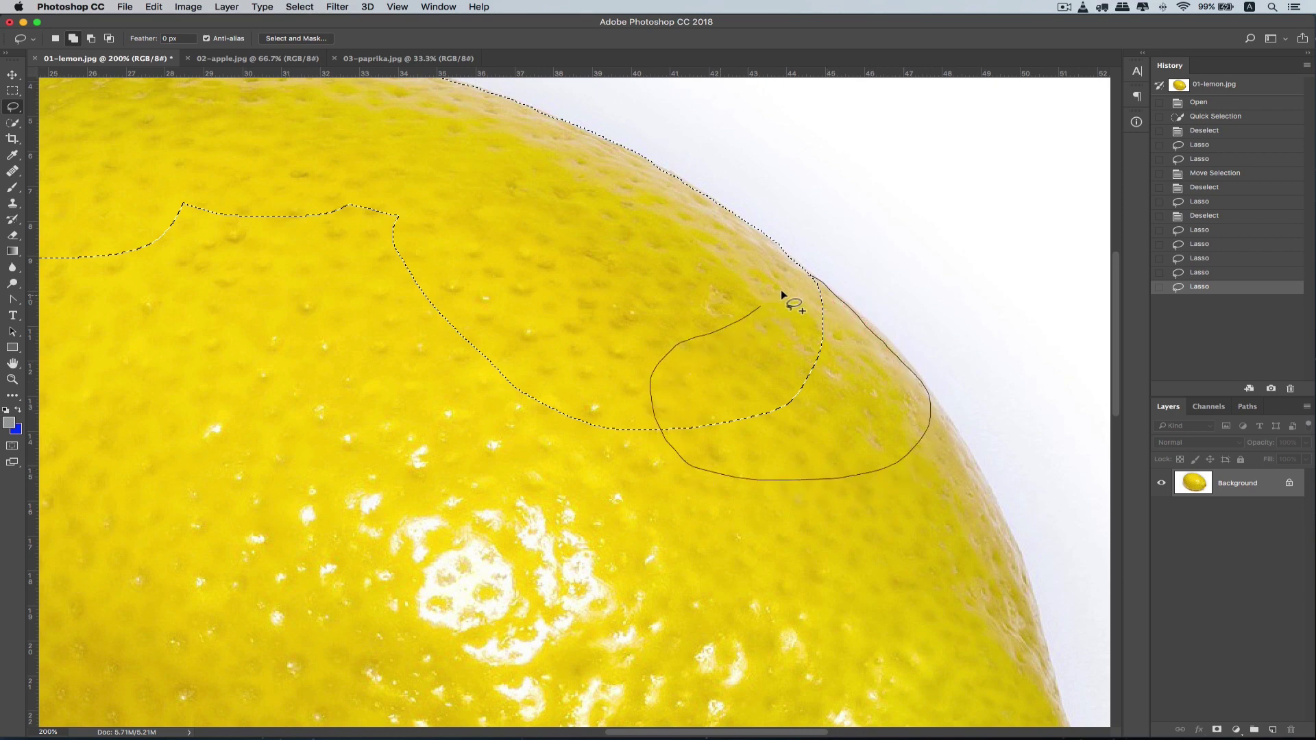
drag(806, 276, 815, 278)
drag(852, 338, 746, 261)
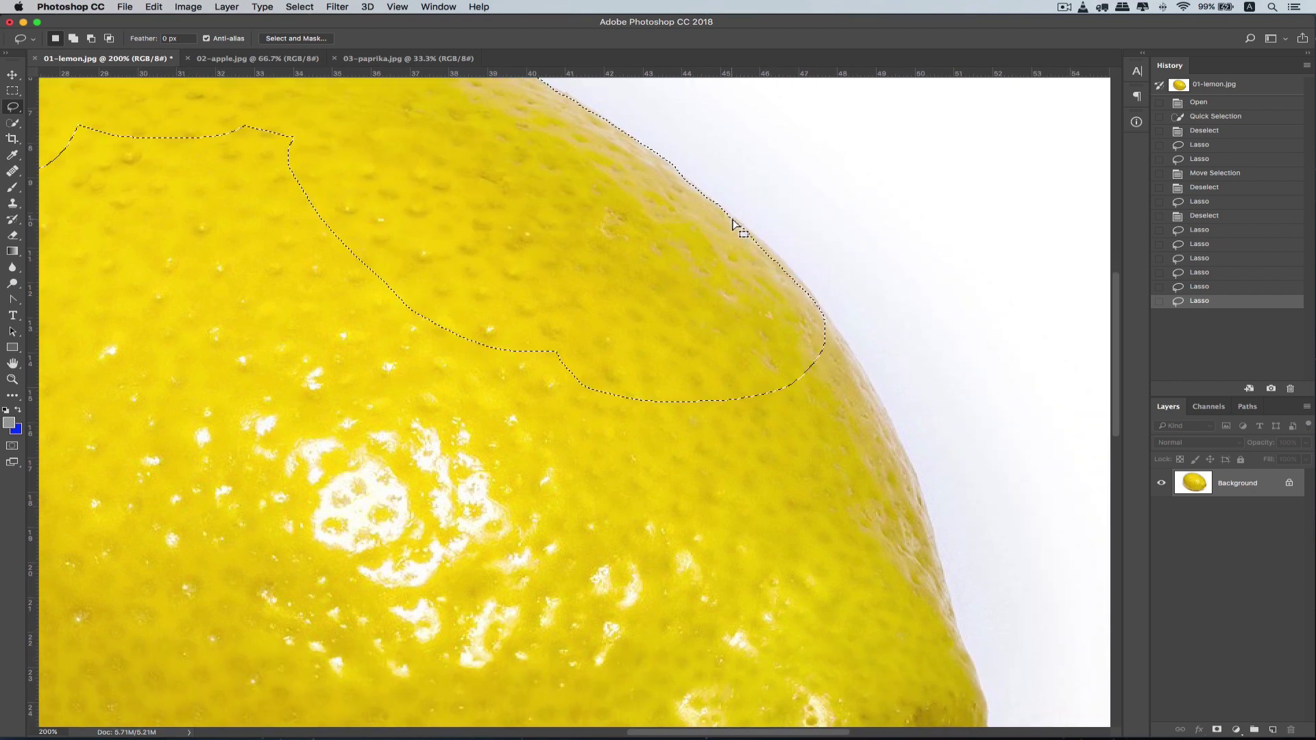
mouse_move(729, 218)
mouse_down()
mouse_move(794, 276)
mouse_move(793, 298)
mouse_move(724, 300)
mouse_up()
drag(720, 245, 717, 245)
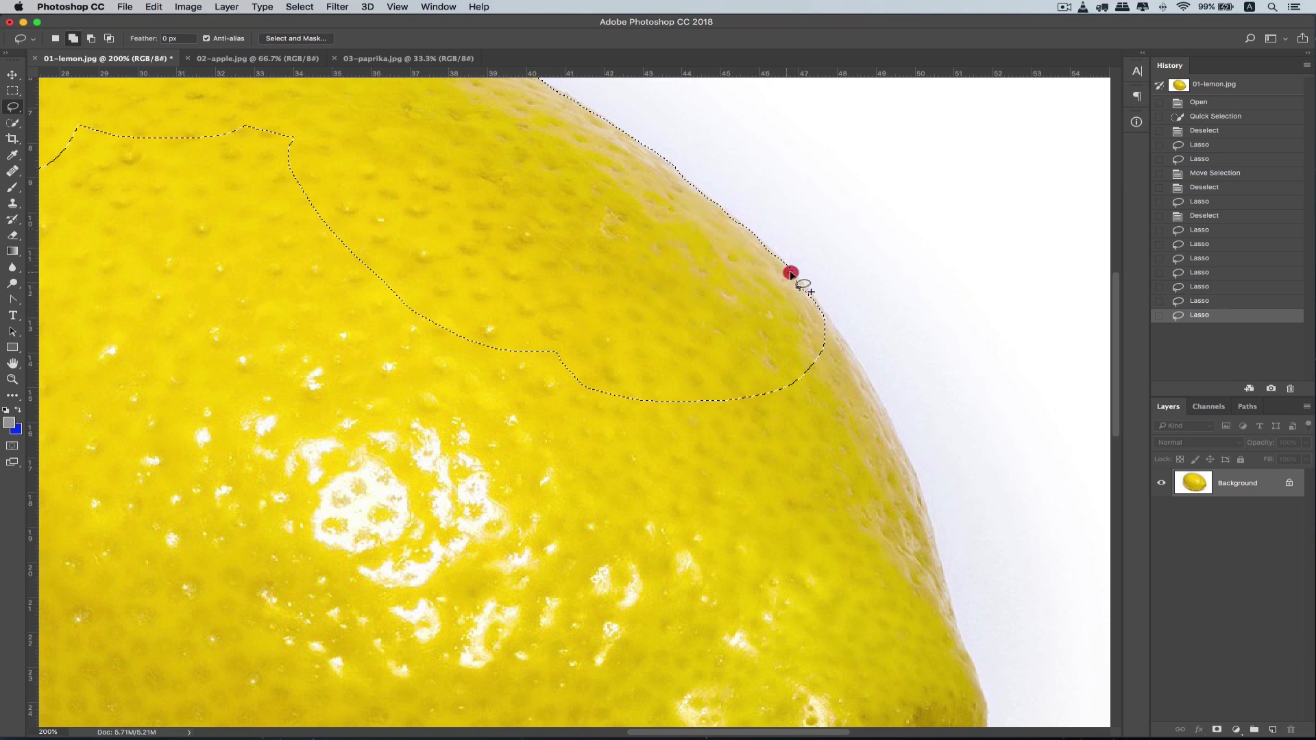
- Correct the selection border on the lemon's upper-right edge with a small Lasso addition and a Lasso subtraction outside the fruit
mouse_move(804, 282)
mouse_down()
mouse_move(826, 317)
mouse_move(821, 349)
mouse_move(756, 343)
mouse_move(775, 279)
mouse_up()
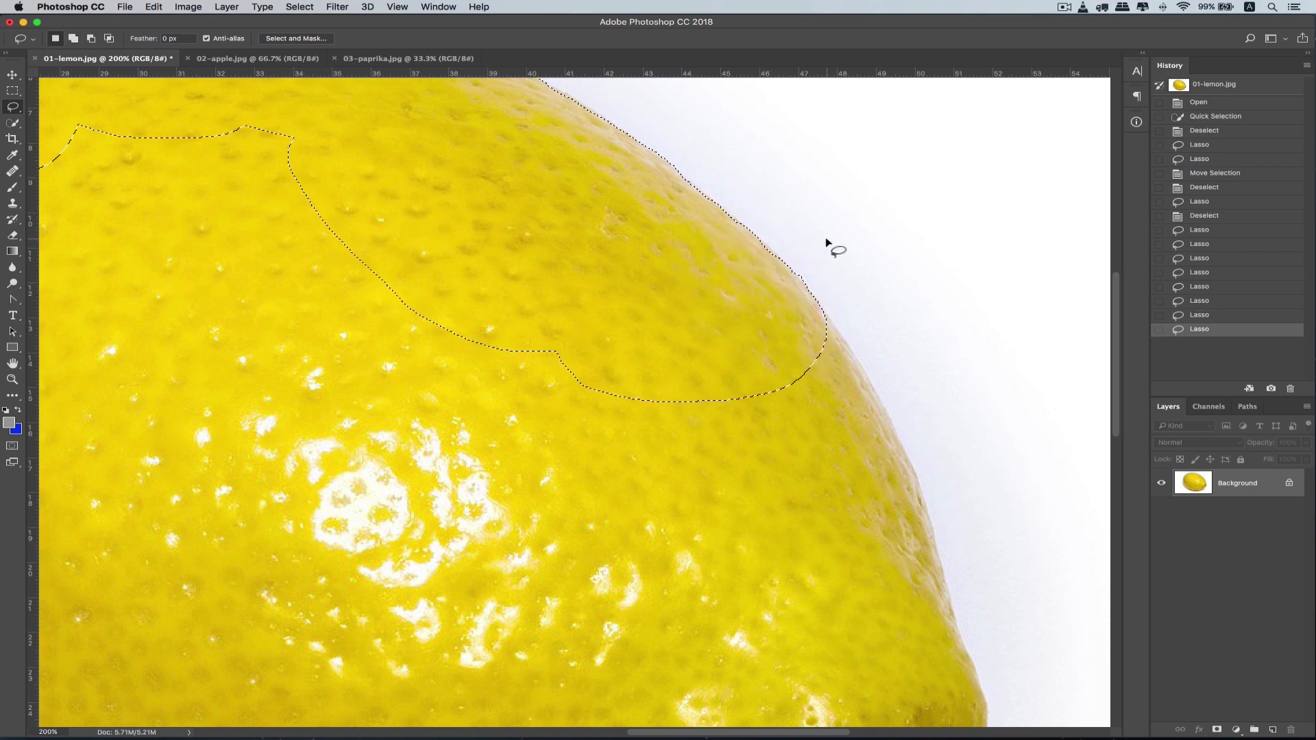
key(alt)
mouse_move(810, 243)
mouse_down()
mouse_move(800, 280)
mouse_move(840, 294)
mouse_move(852, 263)
mouse_move(829, 248)
mouse_up()
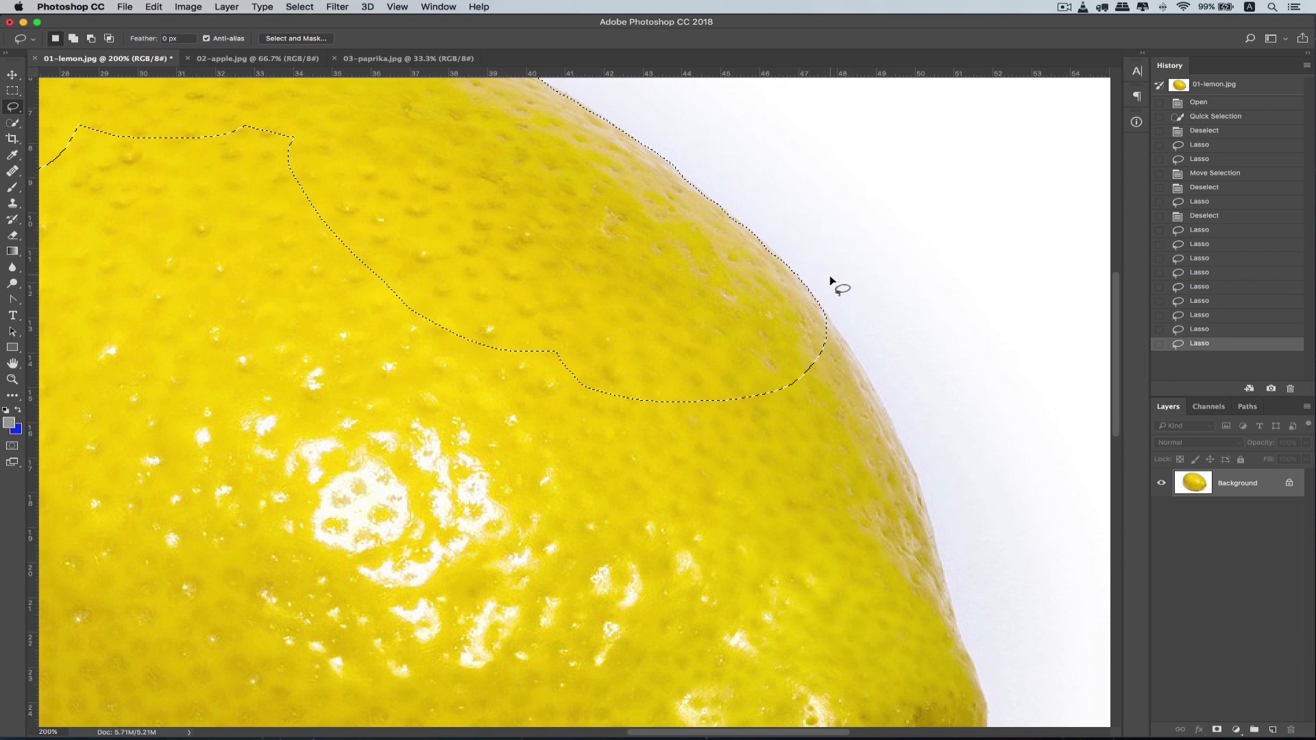
- Add two overlapping Lasso sections that carry the selection farther down the lemon's right edge toward its pointed end
drag(819, 310, 832, 323)
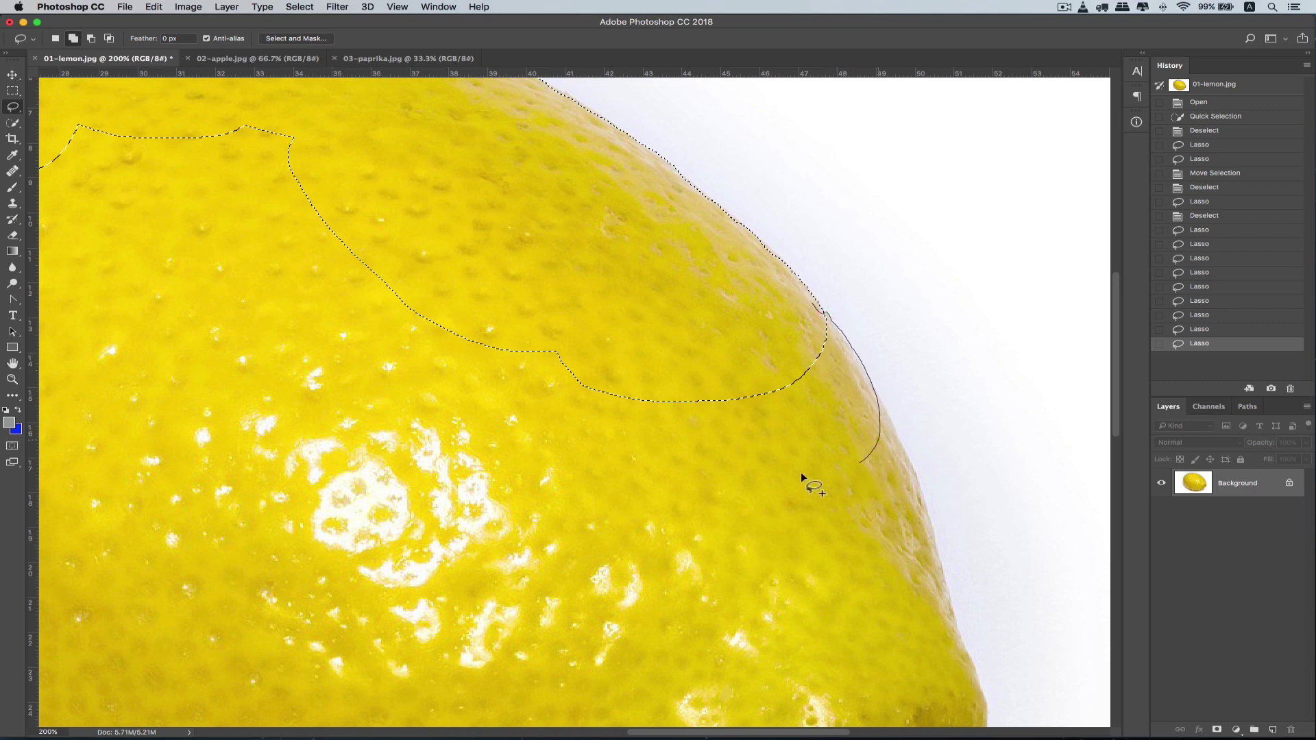
drag(684, 318, 814, 310)
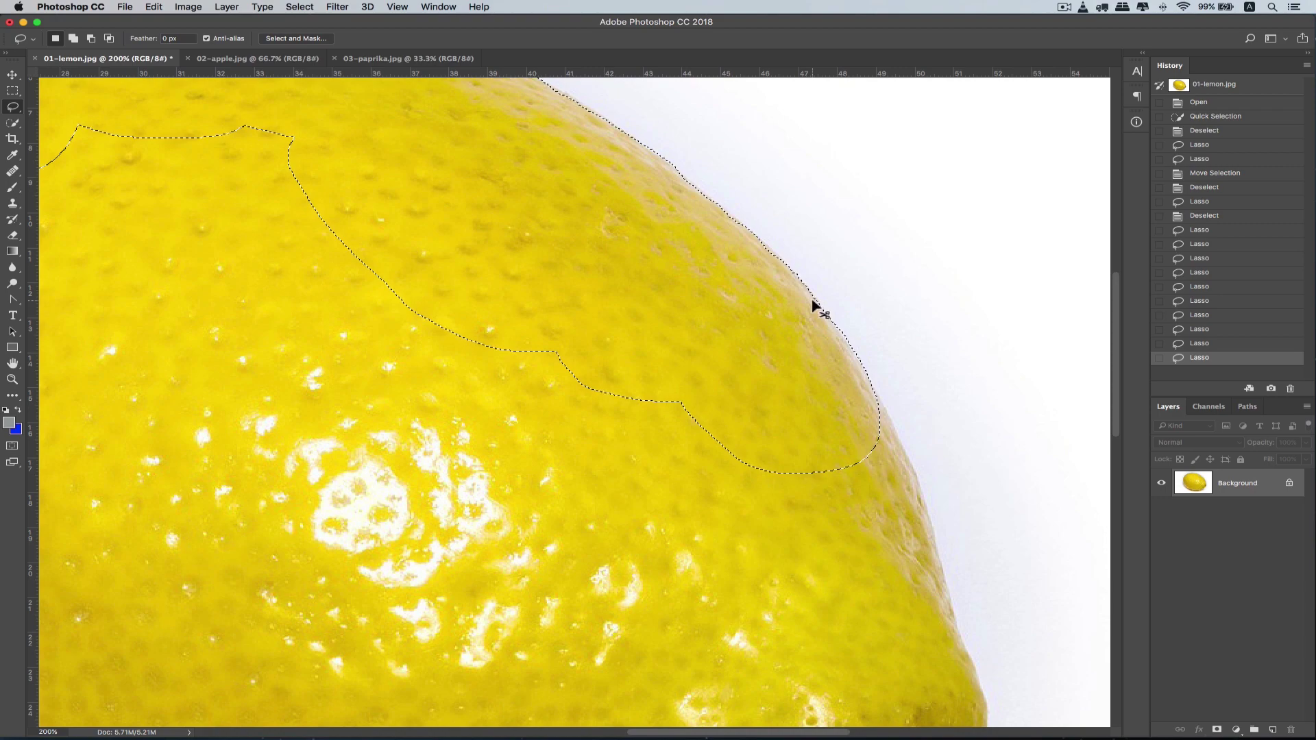
key(super+minus)
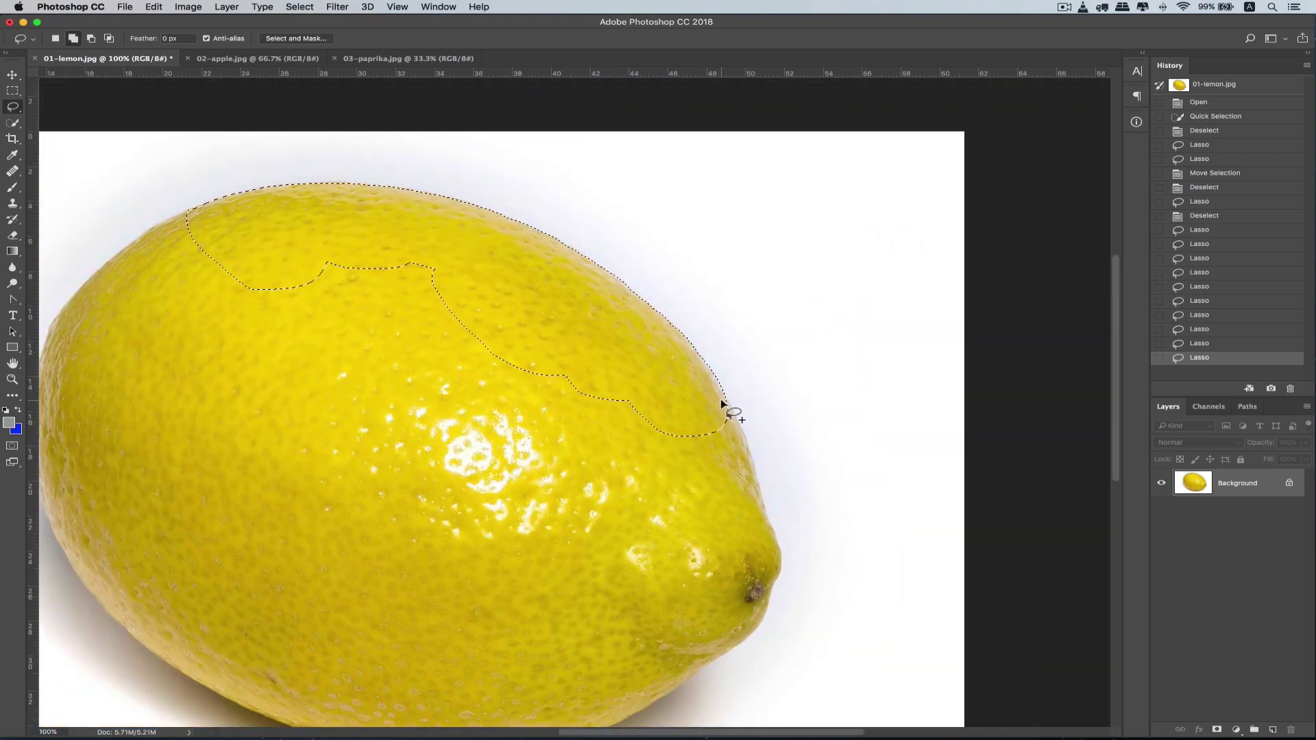
key(super+plus)
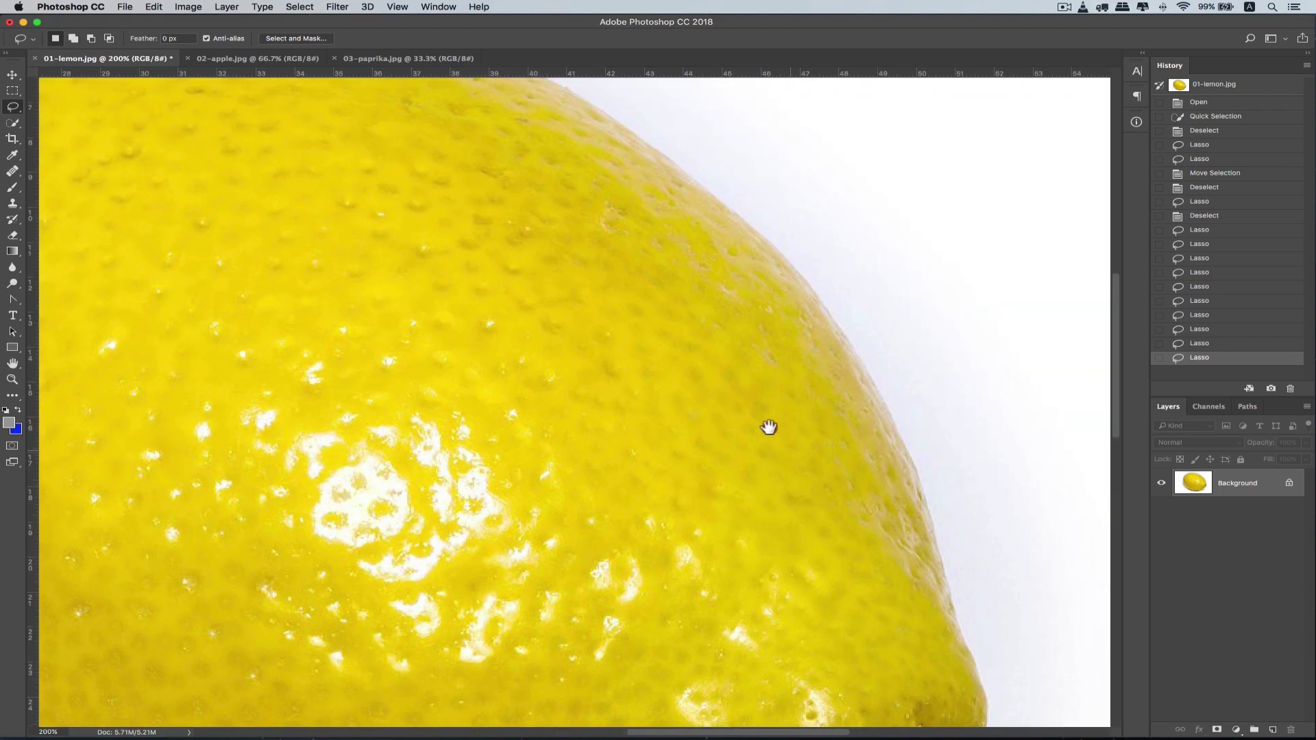
drag(770, 430, 579, 152)
drag(658, 194, 750, 338)
mouse_move(761, 283)
mouse_down()
mouse_move(756, 230)
mouse_move(784, 289)
mouse_up()
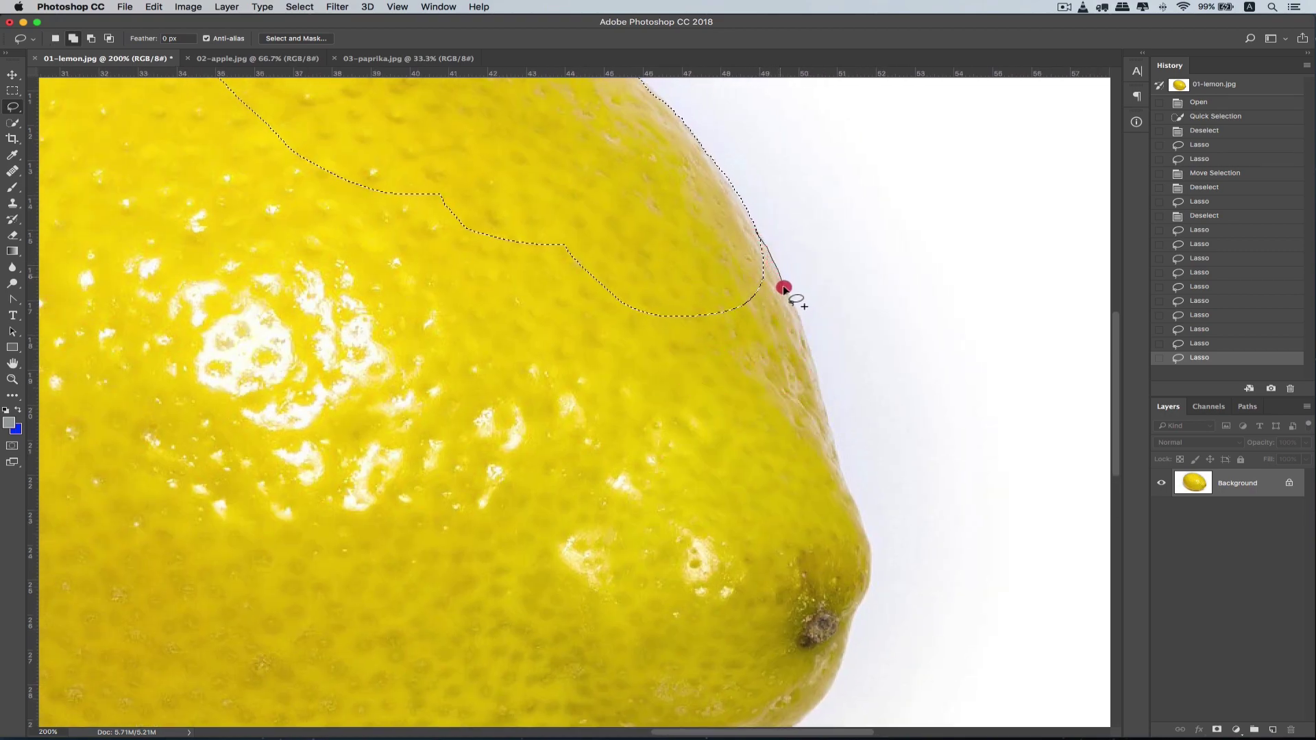
drag(804, 333, 810, 355)
drag(756, 234, 757, 236)
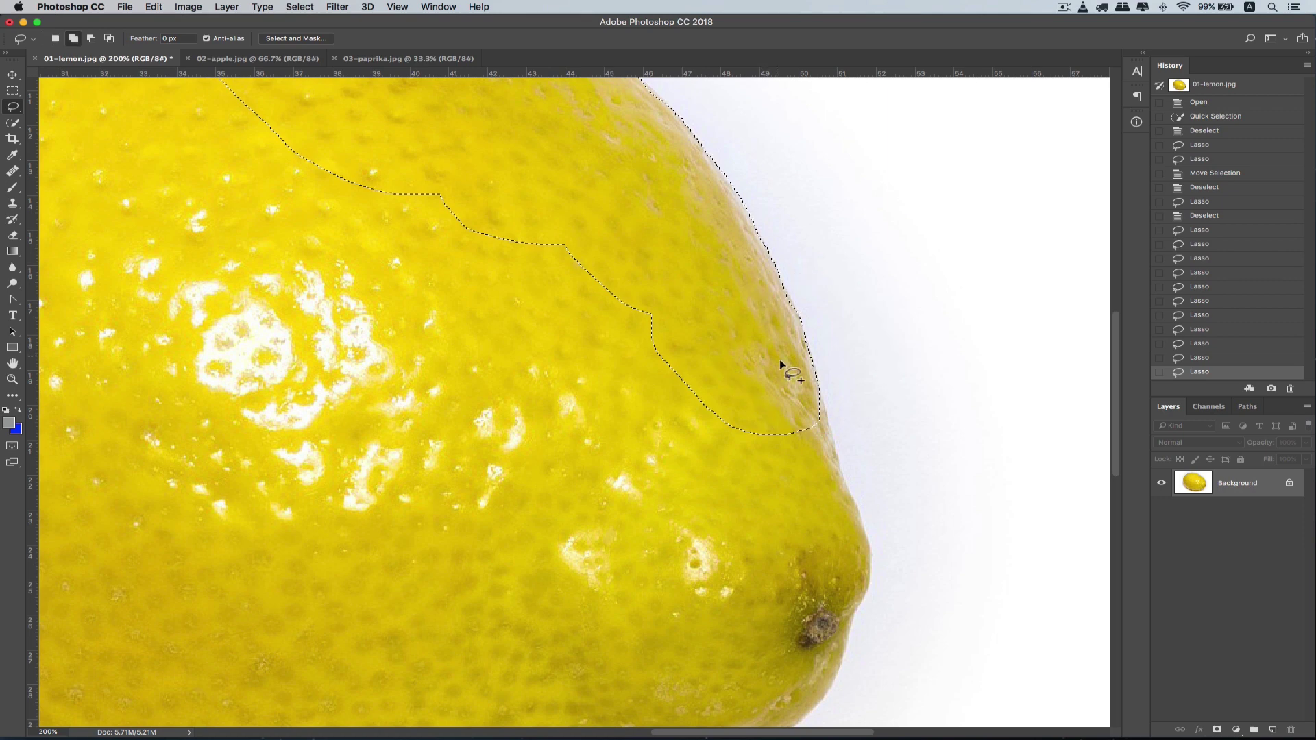
- Add two more overlapping Lasso sections following the right edge down to the lemon's tip beside the dark stem spot
drag(807, 377, 843, 473)
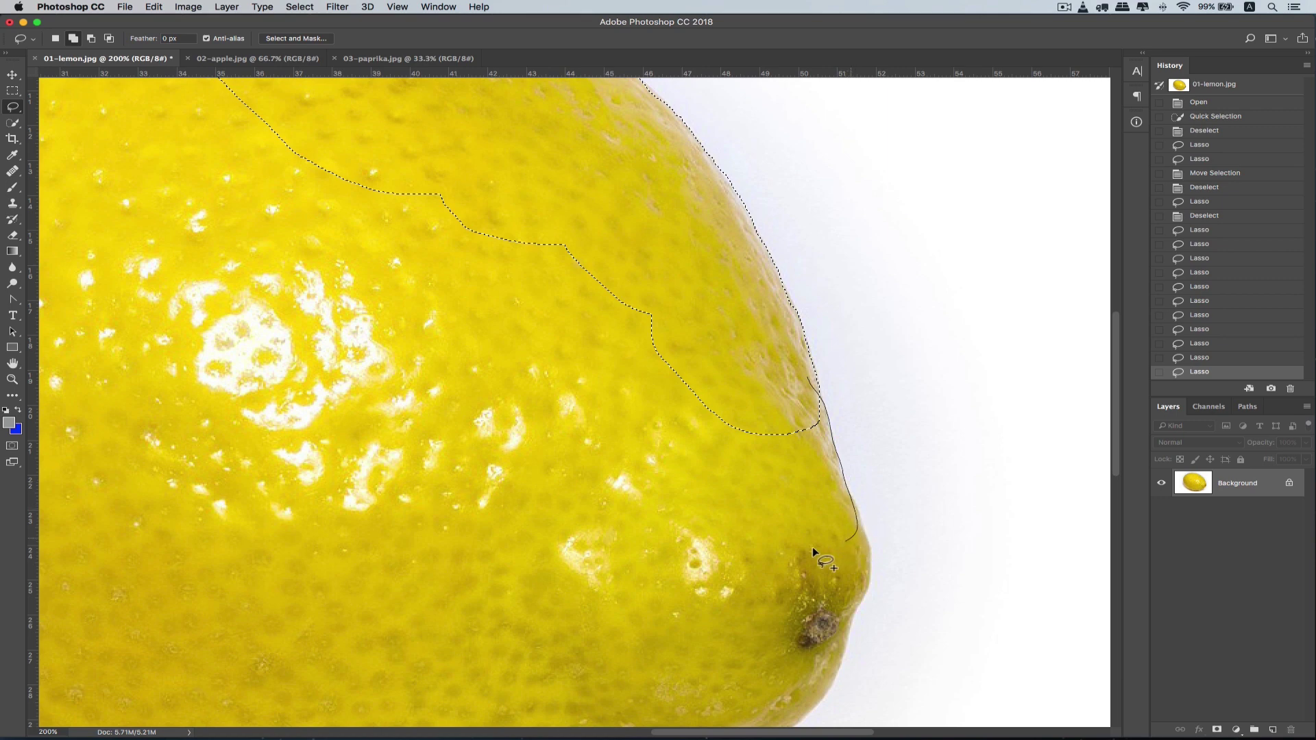
mouse_move(811, 388)
mouse_down()
mouse_move(861, 521)
mouse_move(869, 591)
mouse_up()
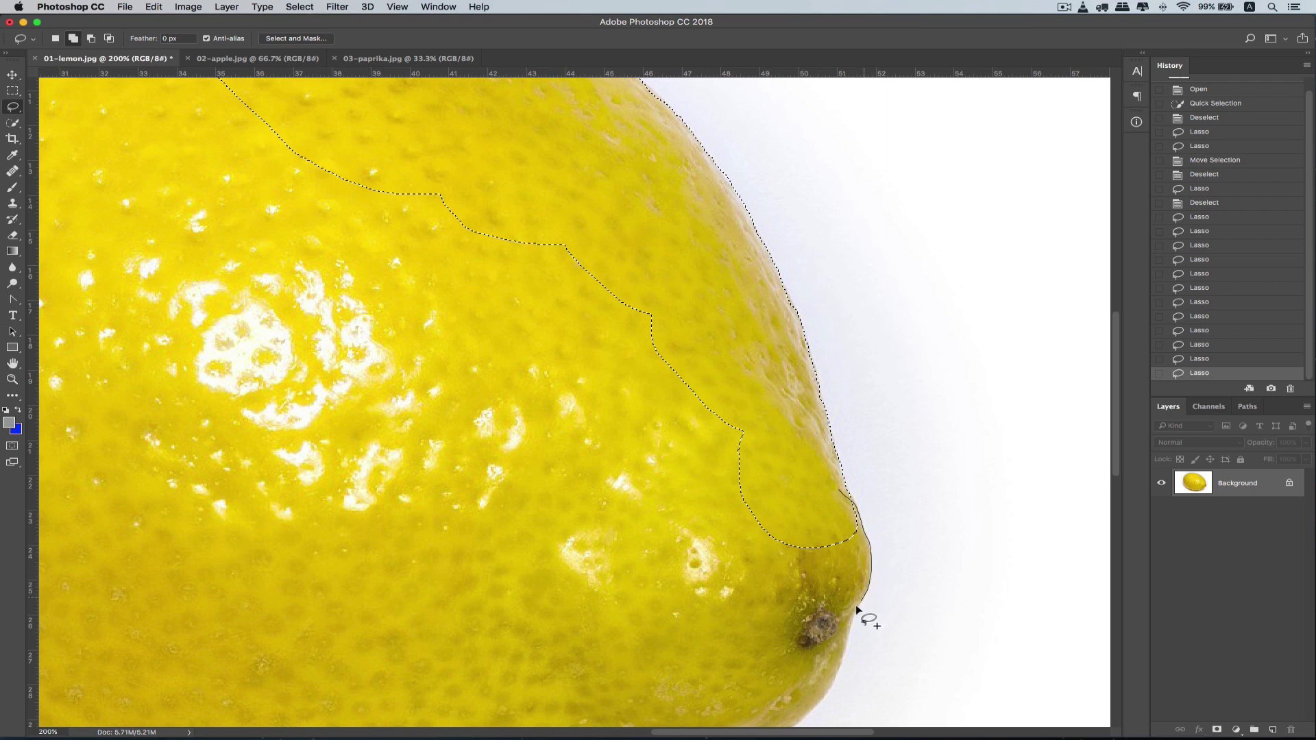
drag(839, 484, 842, 488)
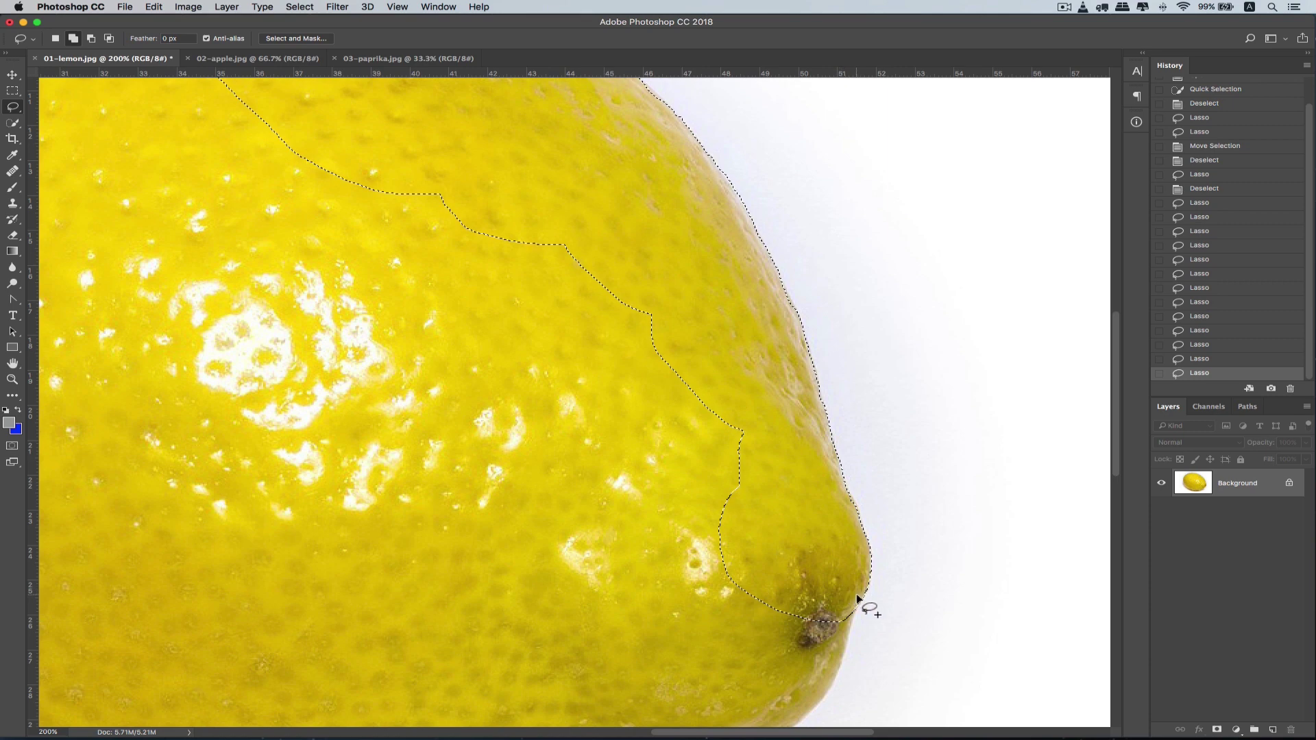
- Add a Lasso section that wraps around the stem tip and onto the lemon's lower-right underside, looping back through the fruit
mouse_move(857, 595)
mouse_down()
mouse_move(827, 692)
mouse_move(804, 715)
mouse_up()
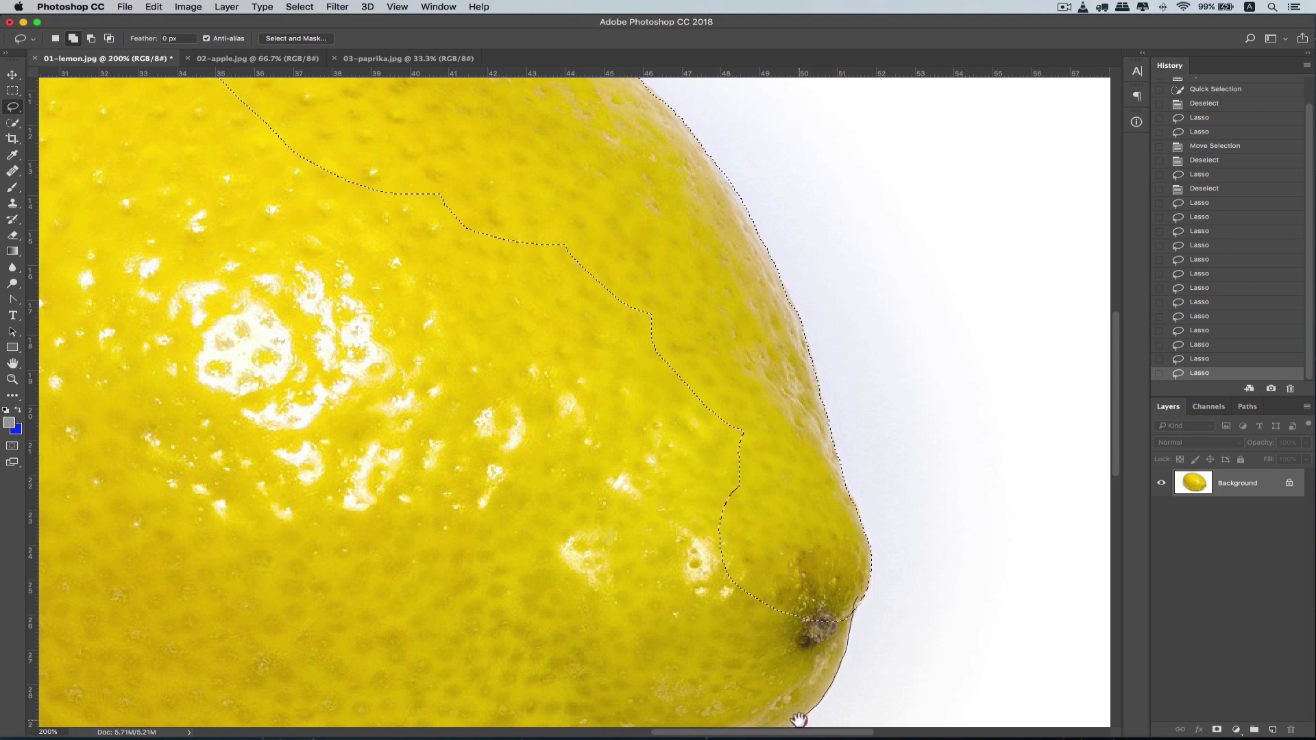
mouse_move(800, 697)
mouse_down()
mouse_move(816, 567)
mouse_move(849, 466)
mouse_up()
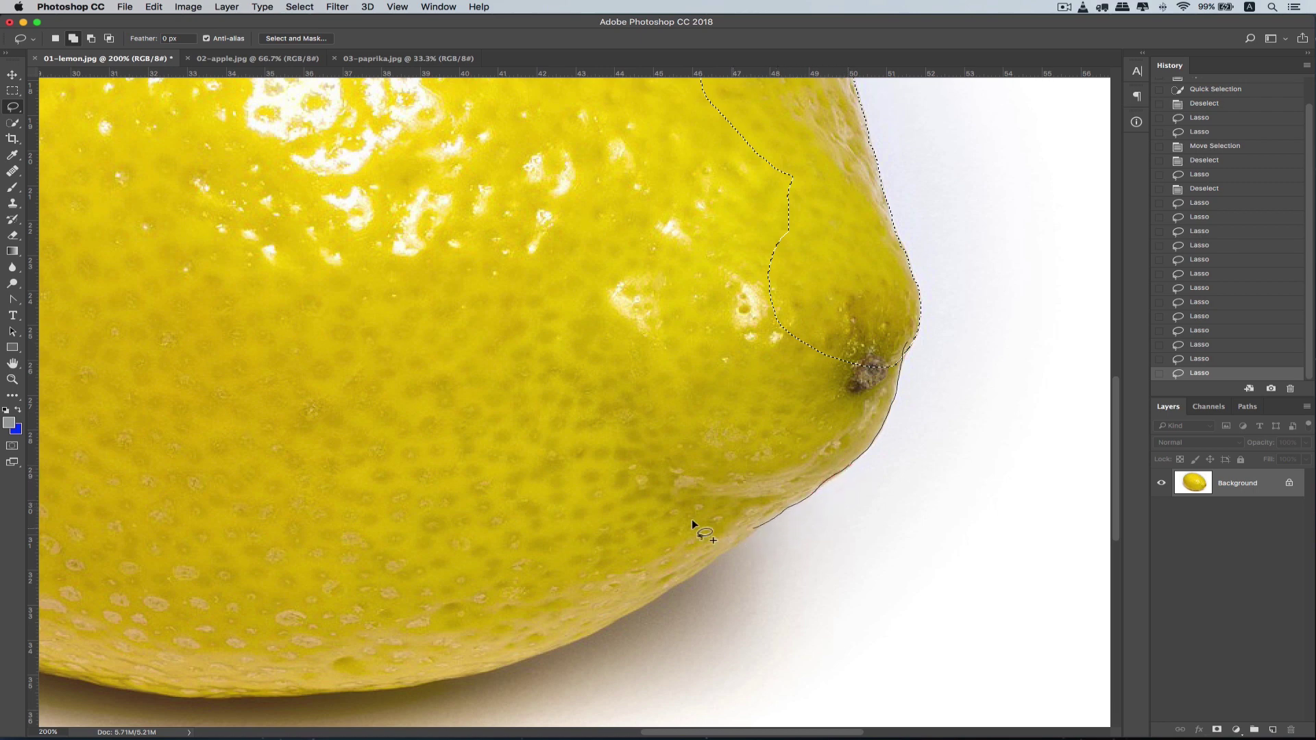
drag(899, 318, 902, 322)
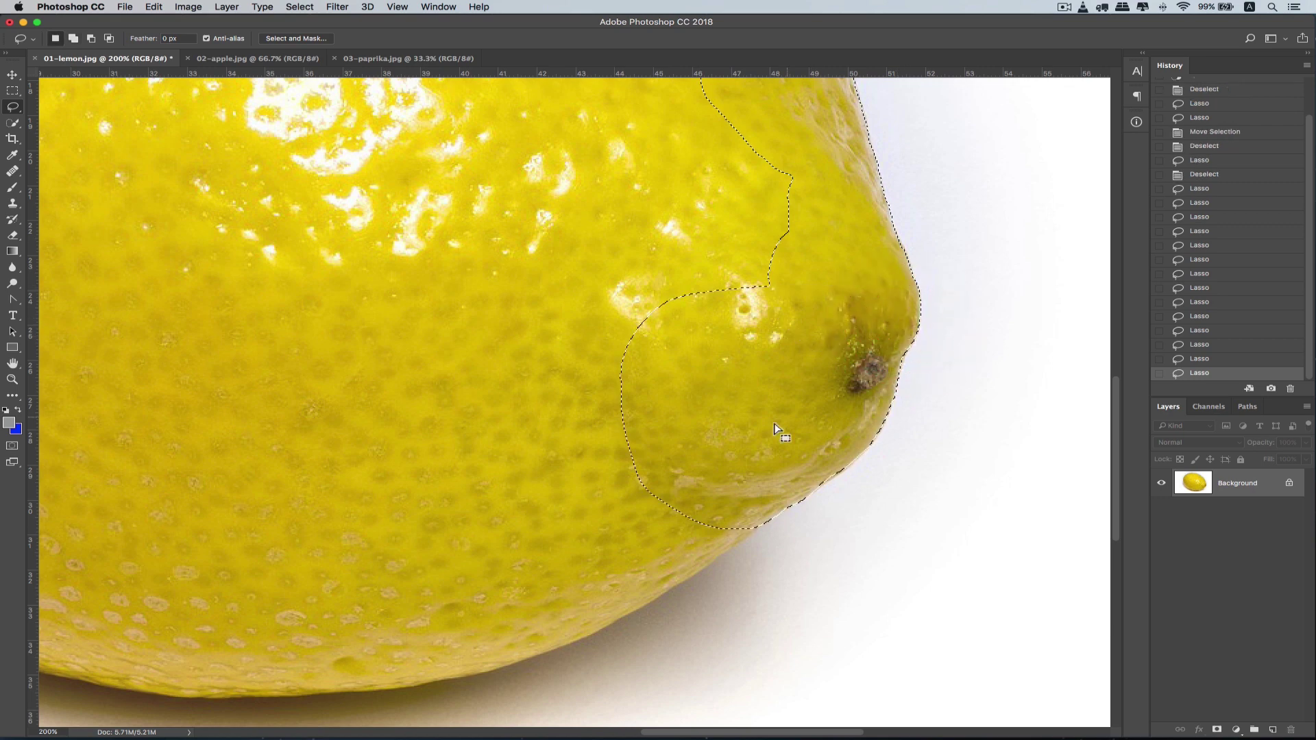
- Add an overlapping Lasso section that continues along the lemon's lower-right edge above the shadow
mouse_move(779, 432)
mouse_down()
mouse_move(788, 408)
mouse_move(904, 362)
mouse_move(949, 364)
mouse_move(952, 444)
mouse_up()
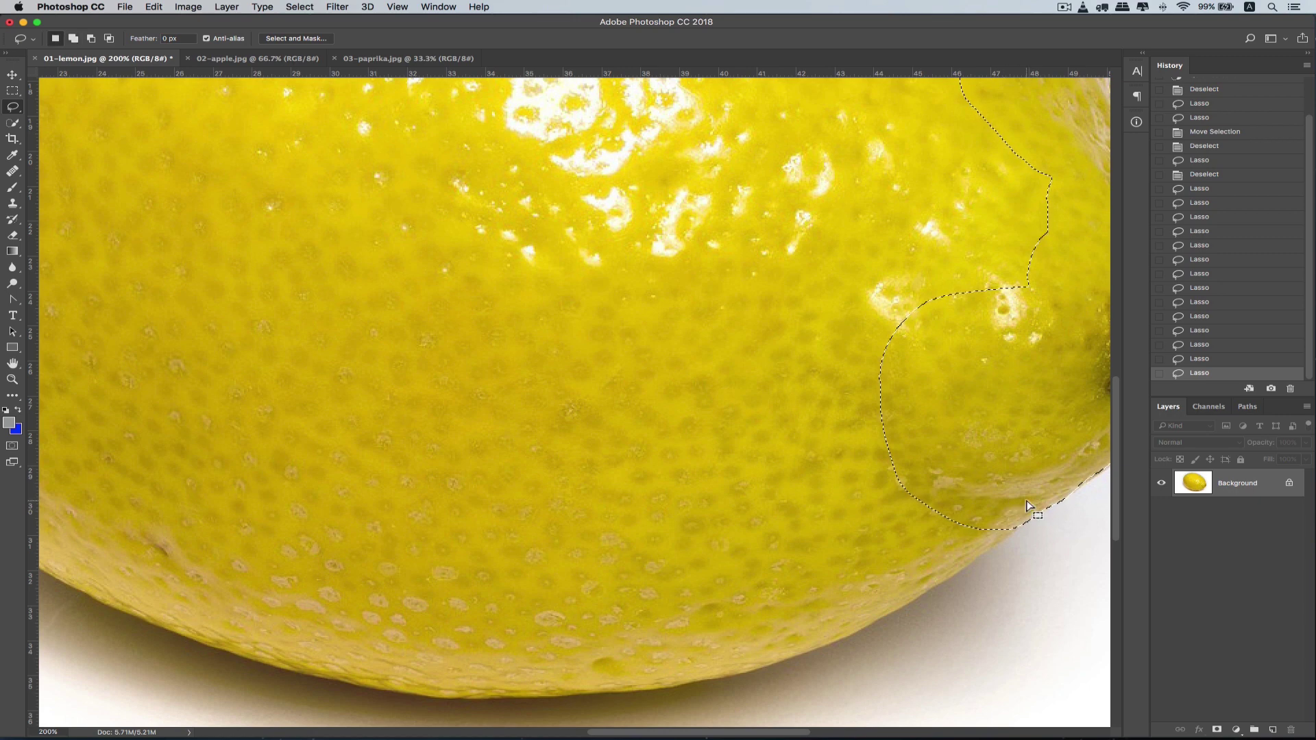
drag(1025, 500, 982, 557)
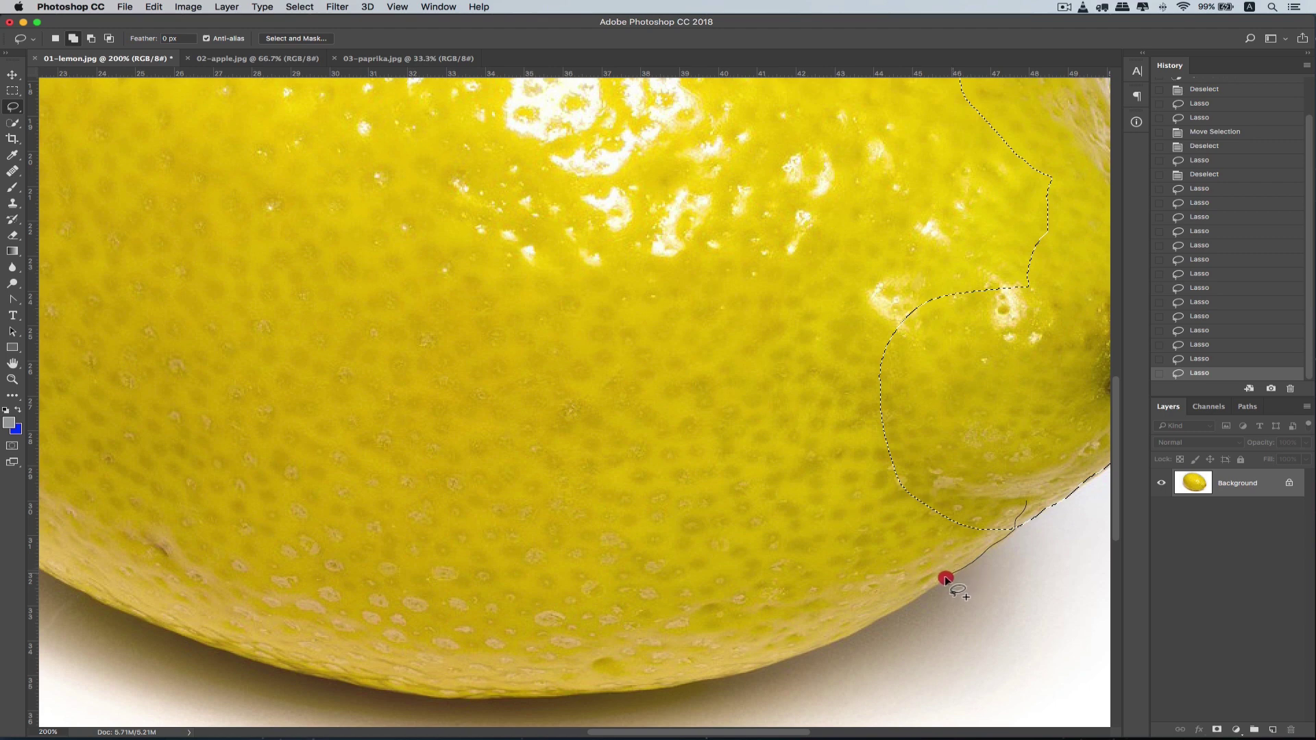
drag(927, 590, 884, 617)
drag(1027, 521, 1027, 522)
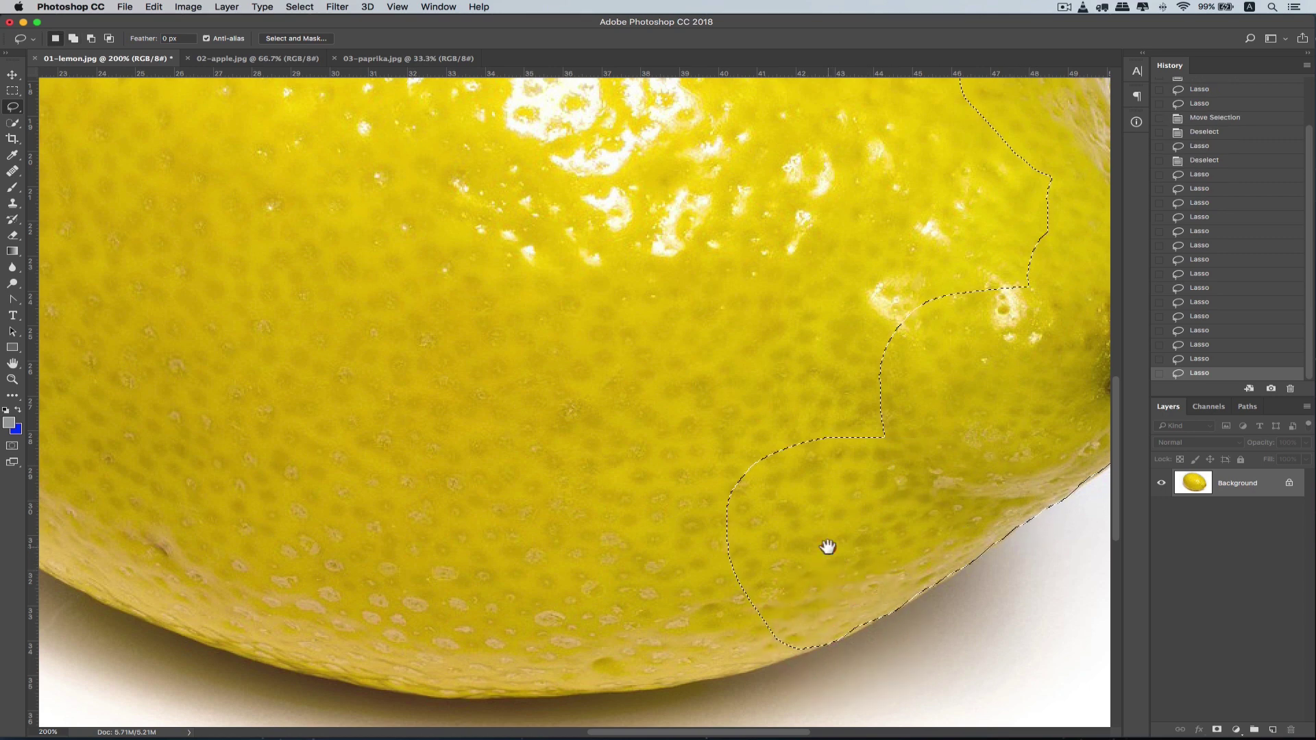
- Add two overlapping Lasso sections along the lemon's bottom edge, the second one wider and reaching toward the lower left
mouse_move(829, 546)
mouse_down()
mouse_move(852, 587)
mouse_move(918, 645)
mouse_move(868, 705)
mouse_move(817, 729)
mouse_move(863, 570)
mouse_move(925, 474)
mouse_move(850, 488)
mouse_up()
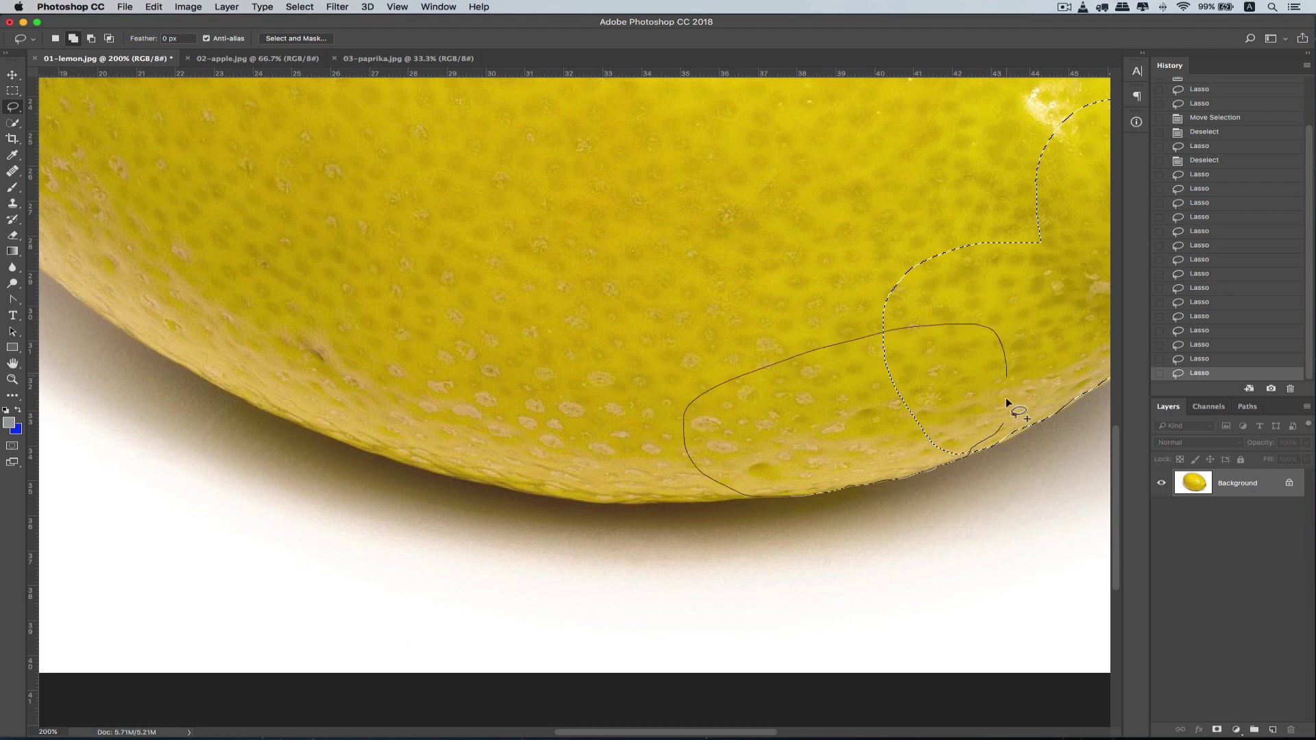
drag(1002, 432, 1003, 434)
mouse_move(758, 495)
mouse_down()
mouse_move(621, 505)
mouse_move(495, 487)
mouse_up()
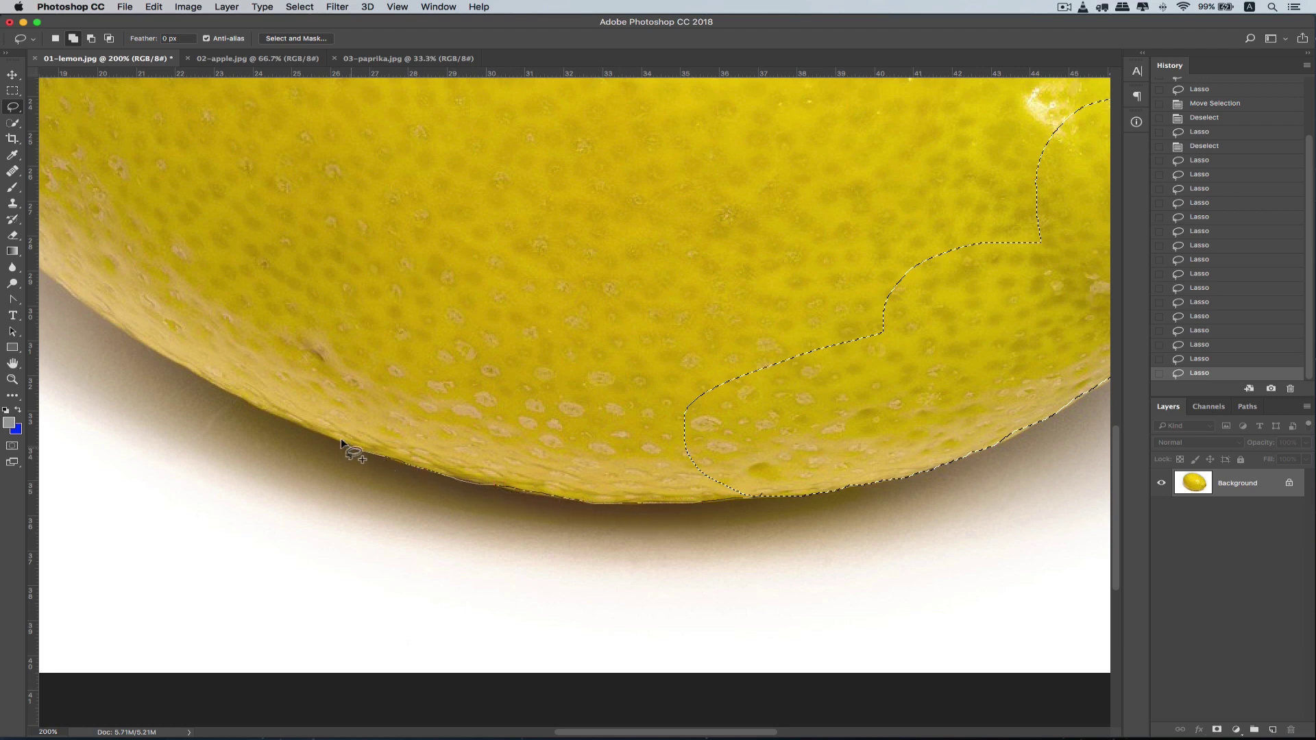
drag(807, 464, 807, 465)
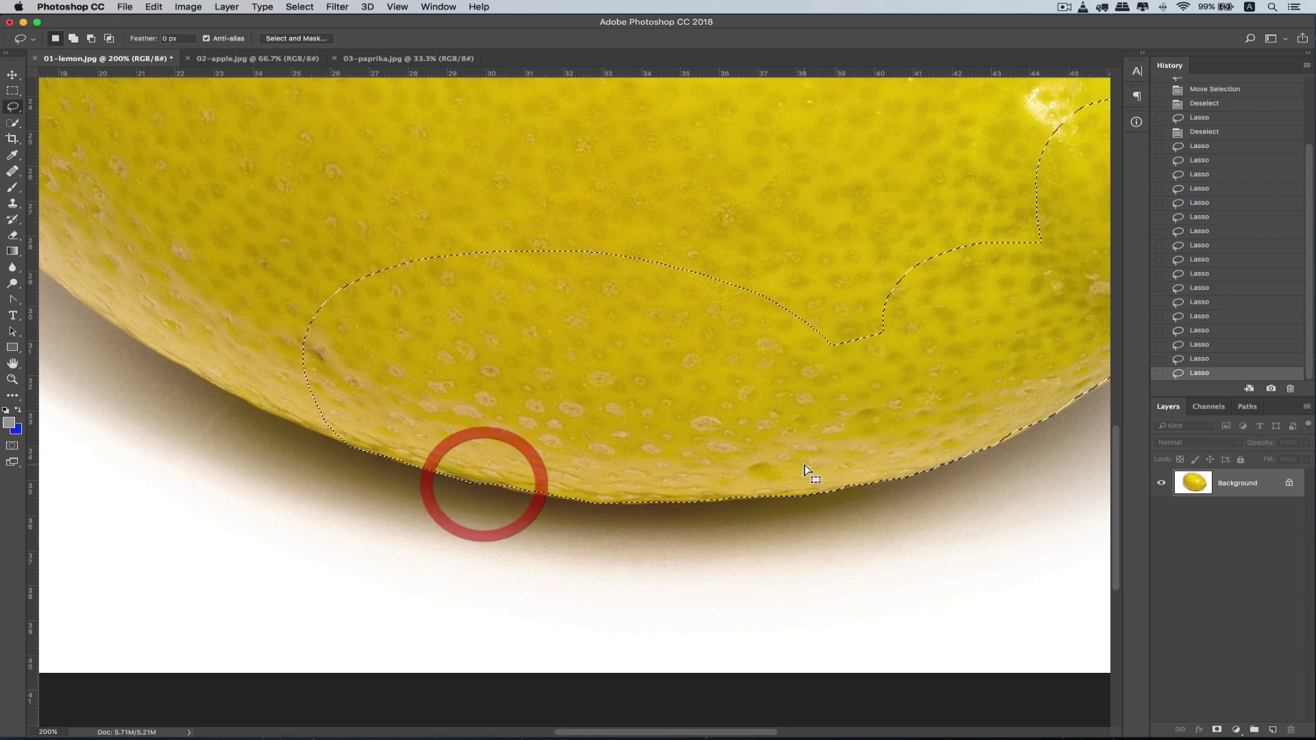
- Add a large Lasso section along the lemon's lower-left edge, looping back through the fruit into the existing selection
mouse_move(361, 424)
mouse_down()
mouse_move(338, 443)
mouse_move(294, 423)
mouse_move(44, 279)
mouse_move(488, 478)
mouse_move(447, 433)
mouse_up()
key(space)
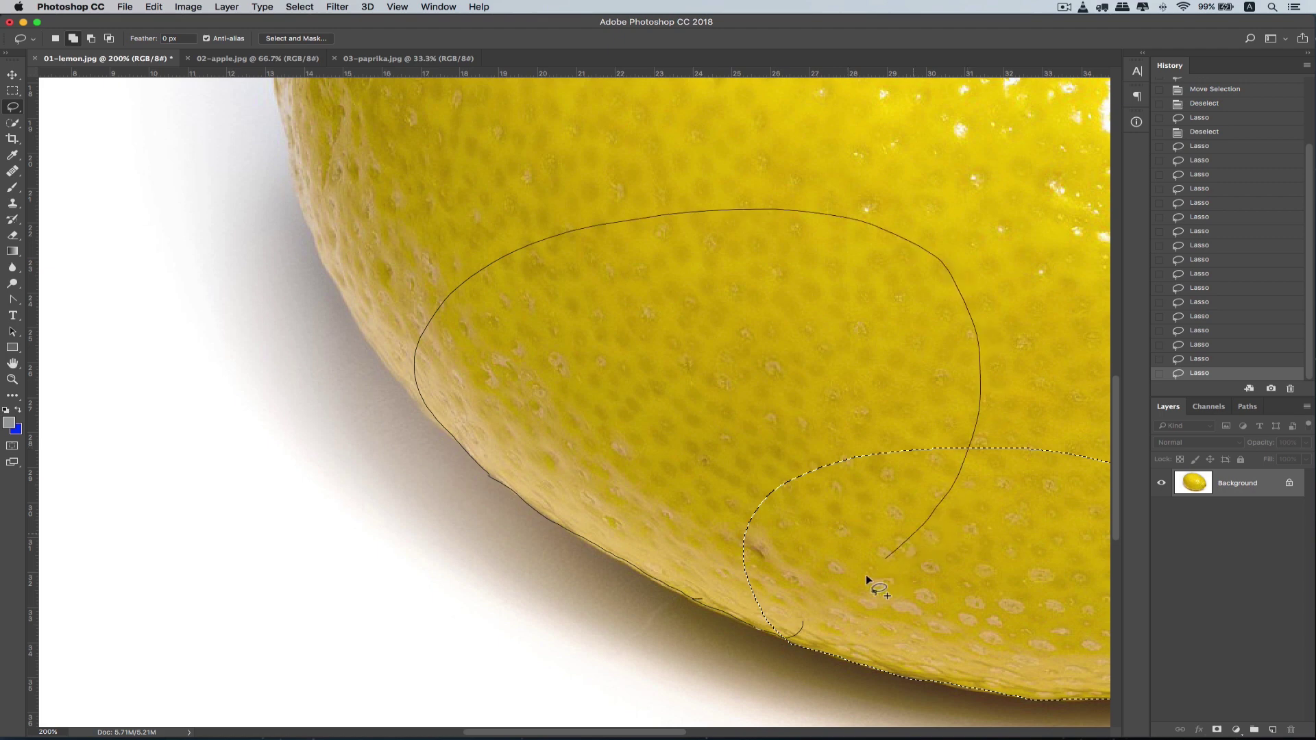
drag(801, 619, 802, 621)
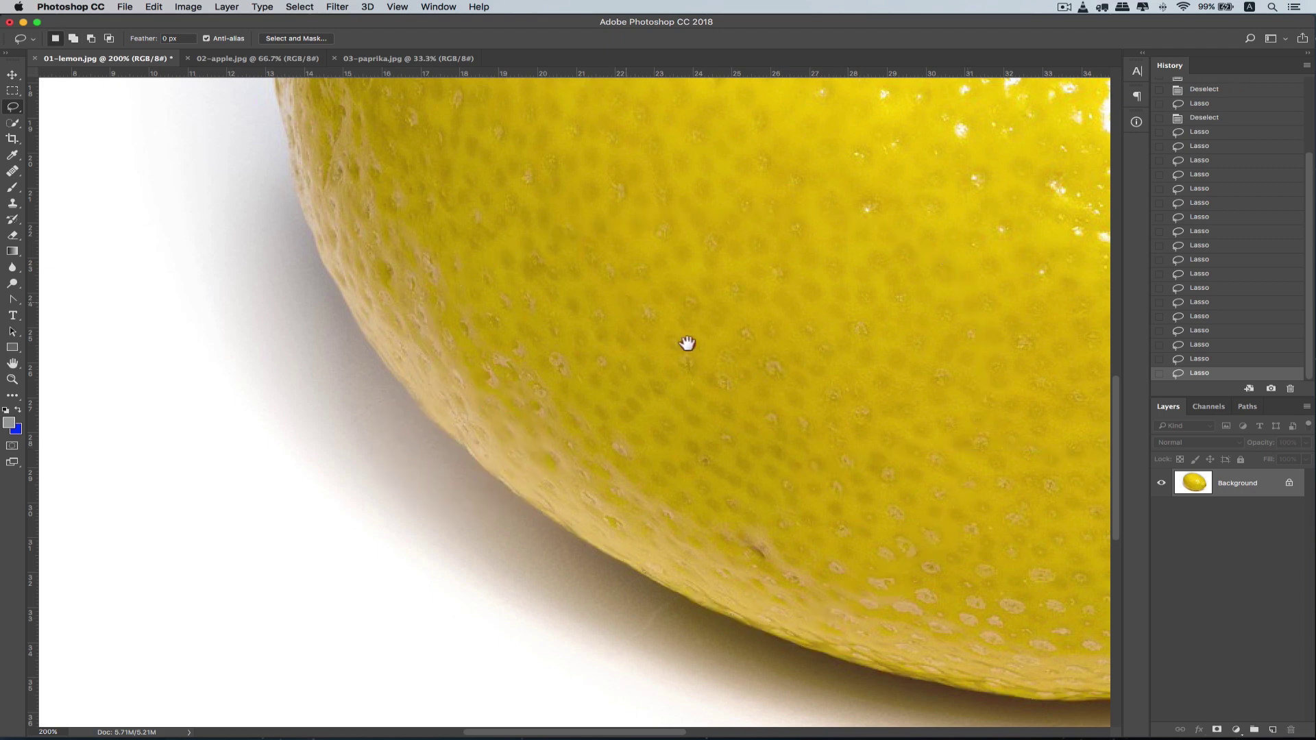
- Add two smaller overlapping Lasso sections that continue up the lemon's lower-left edge
key(space)
drag(685, 347, 788, 455)
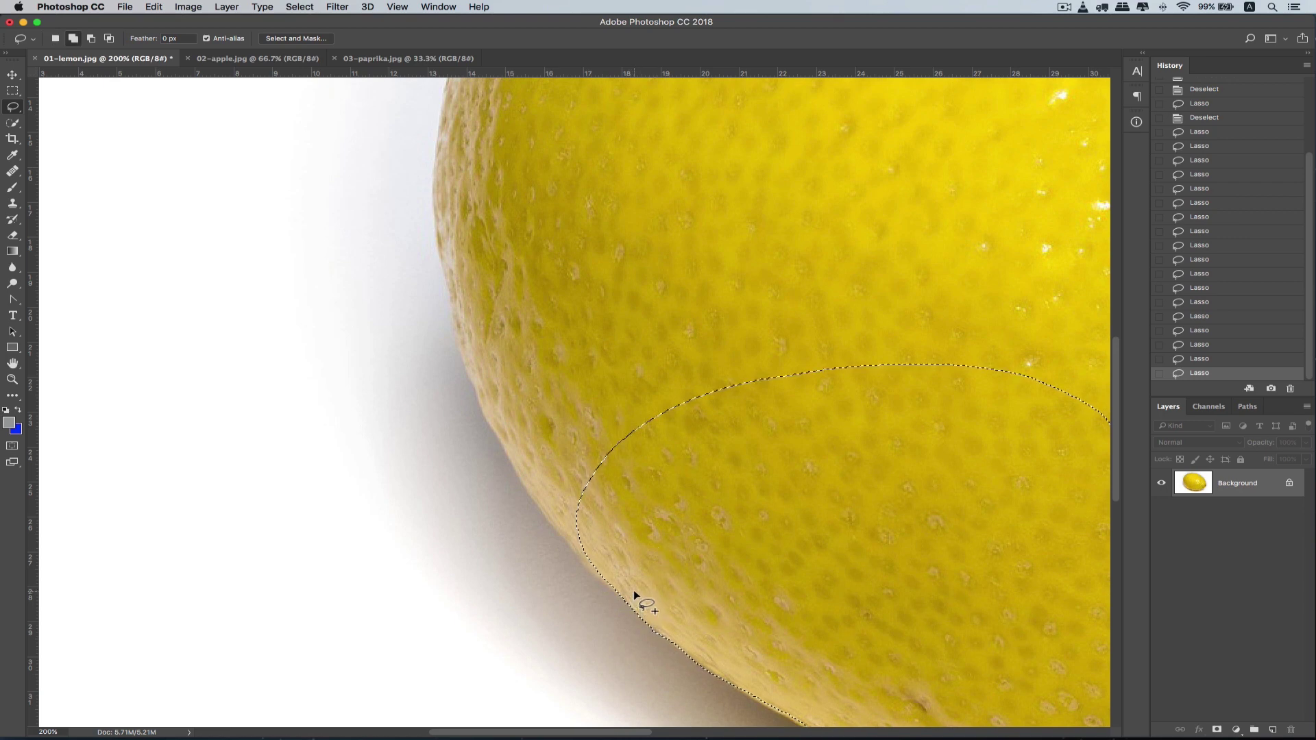
drag(604, 580, 604, 581)
mouse_move(519, 477)
mouse_down()
mouse_move(522, 446)
mouse_move(599, 414)
mouse_up()
mouse_move(773, 544)
mouse_down()
mouse_move(723, 579)
mouse_move(686, 576)
mouse_up()
drag(528, 472, 528, 472)
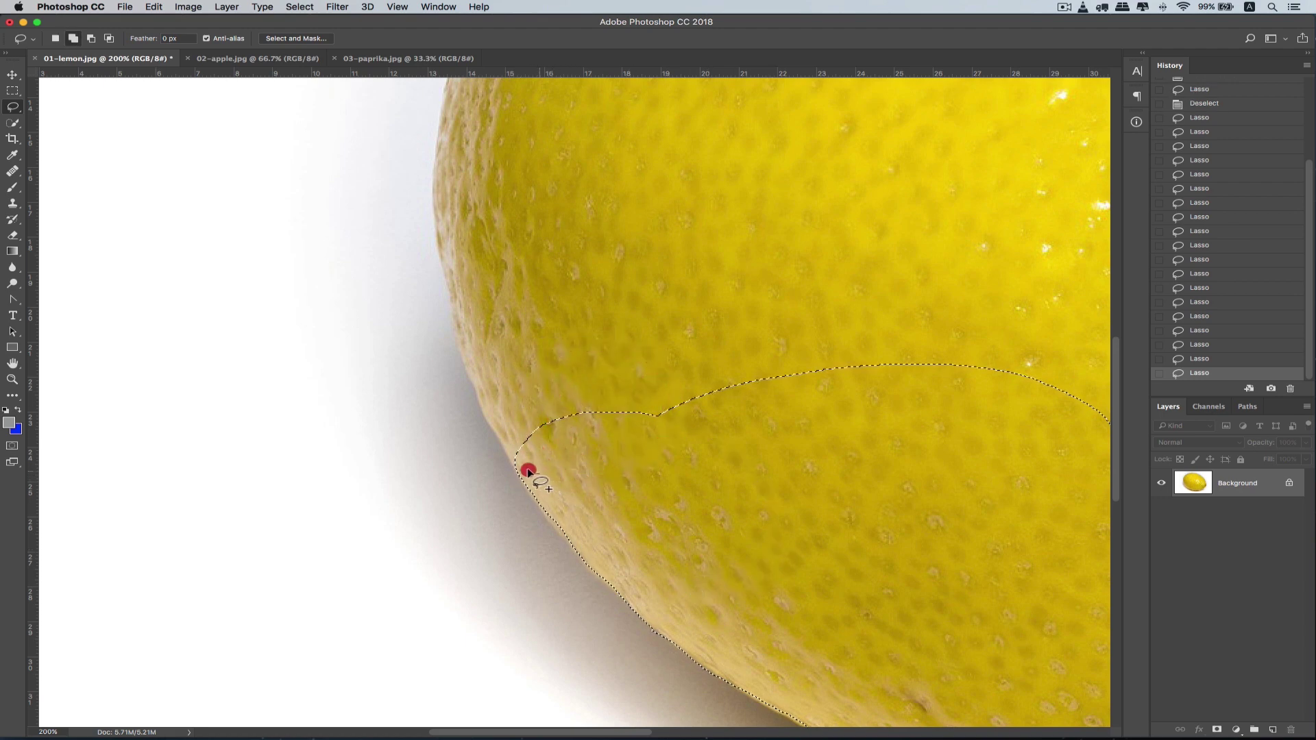
drag(482, 413, 458, 297)
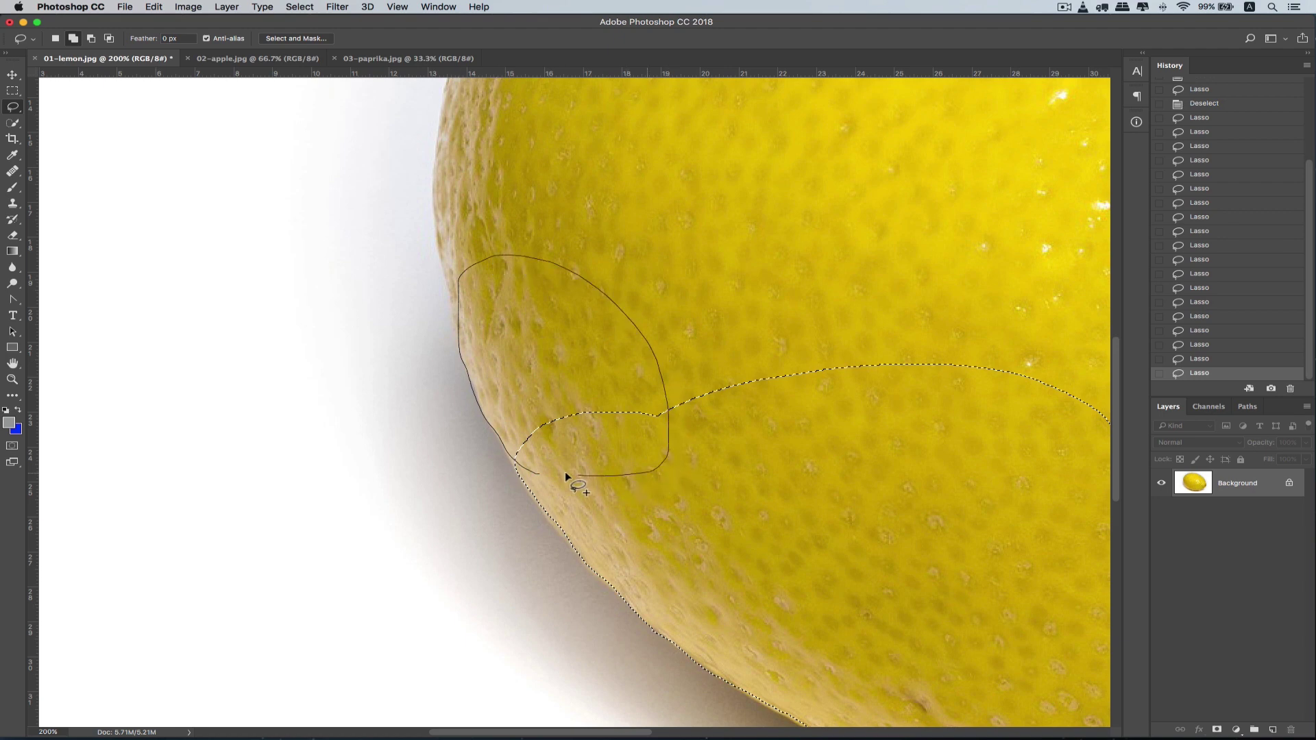
drag(566, 473, 541, 468)
- Add two overlapping Lasso sections that extend the selection up the lemon's leftmost edge
drag(569, 325, 814, 528)
drag(717, 543, 690, 431)
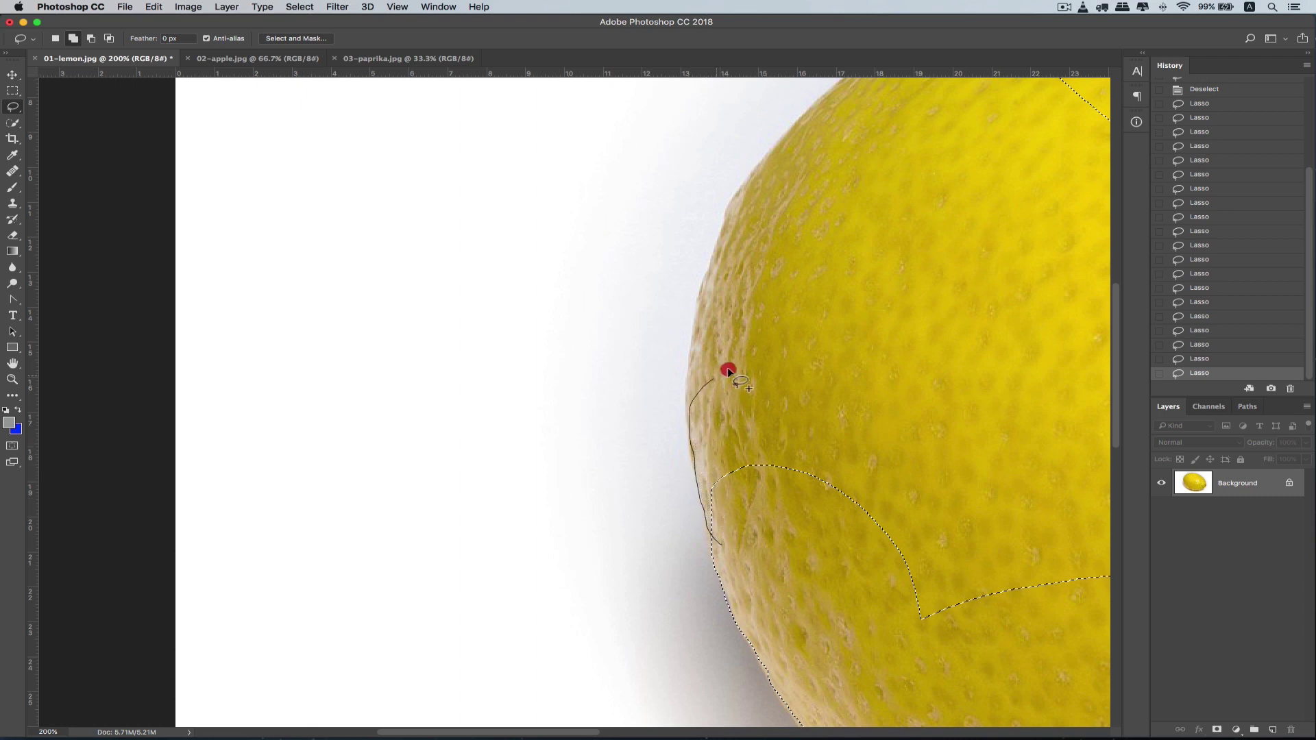
drag(735, 549, 733, 547)
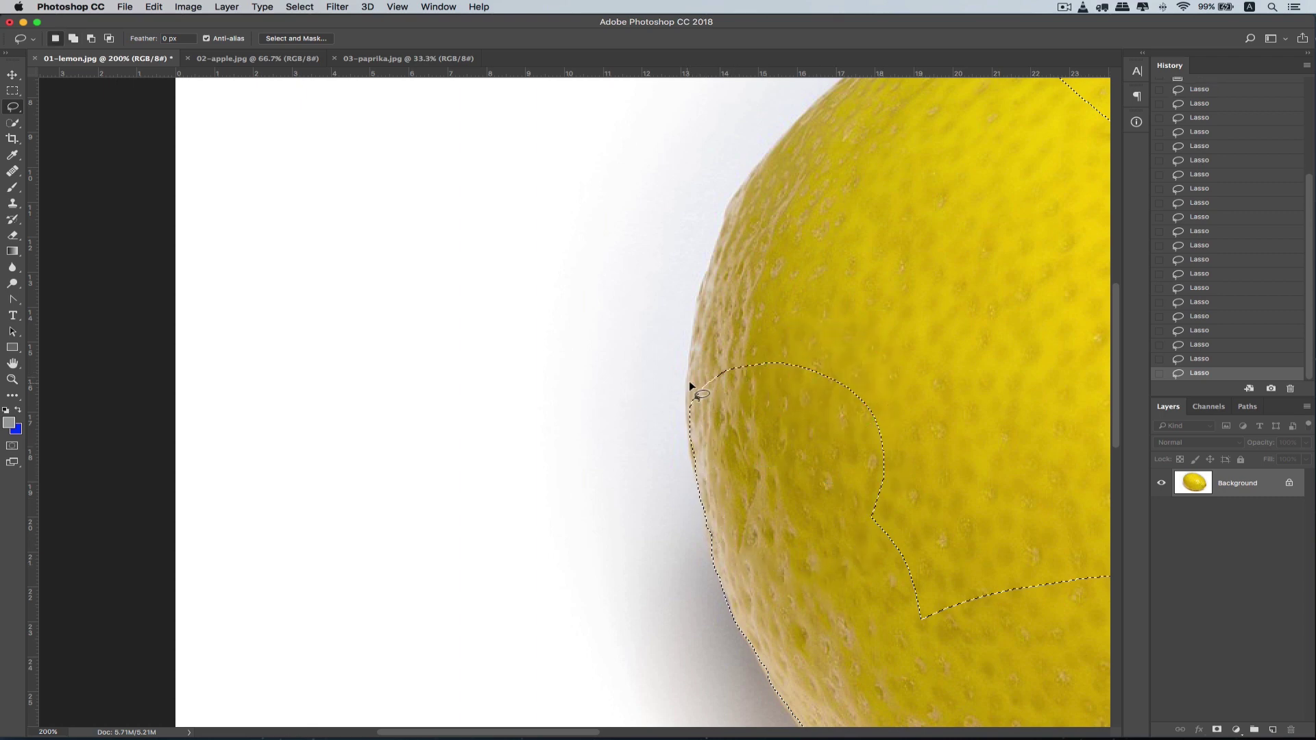
drag(691, 421, 691, 421)
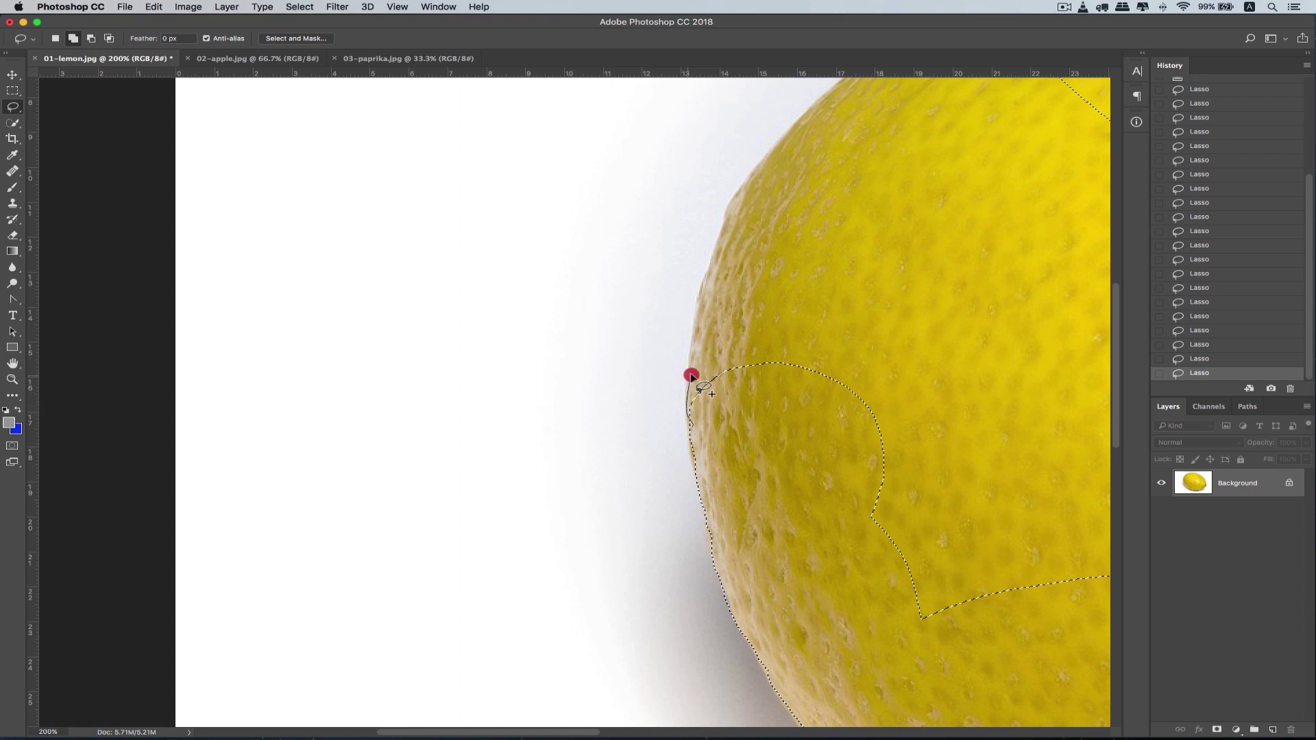
drag(690, 375, 711, 262)
drag(911, 445, 801, 471)
- Add two Lasso sections along the lemon's upper-left edge to join the selection with the first section at the top
mouse_move(917, 249)
mouse_down()
mouse_move(914, 517)
mouse_move(900, 571)
mouse_up()
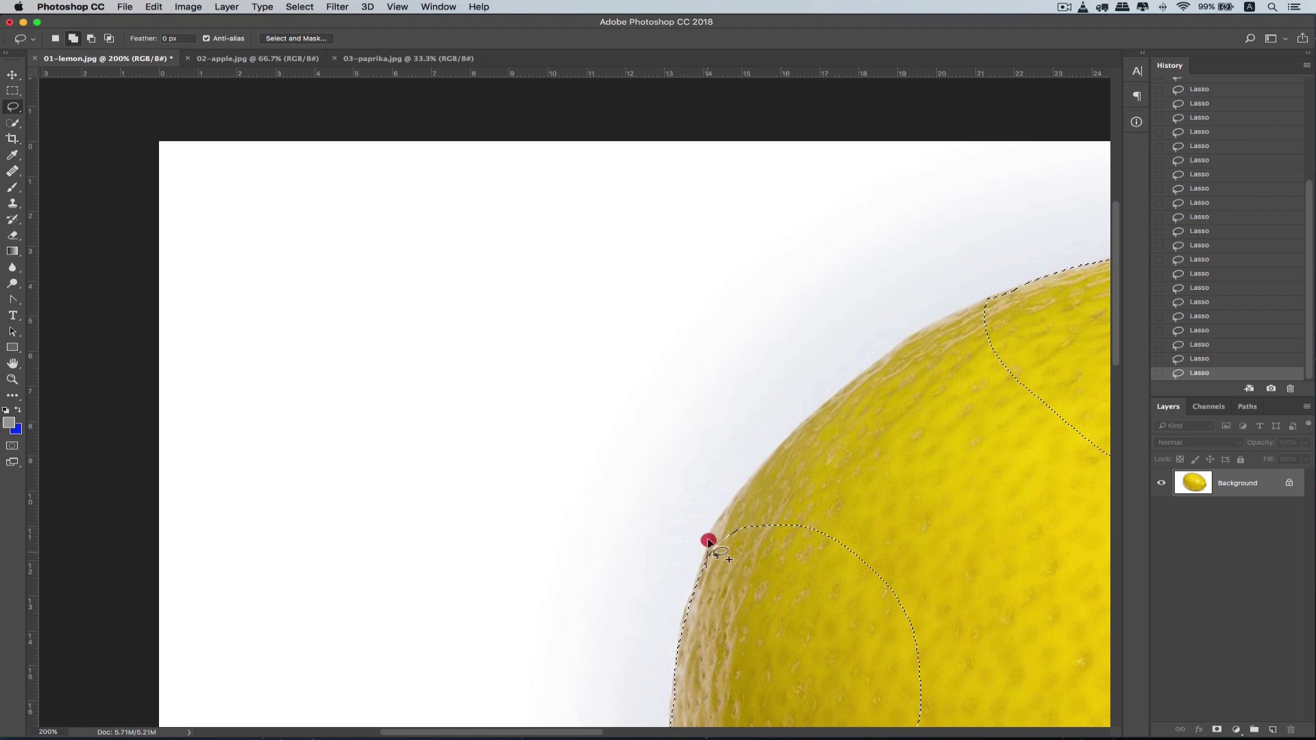
drag(708, 541, 735, 495)
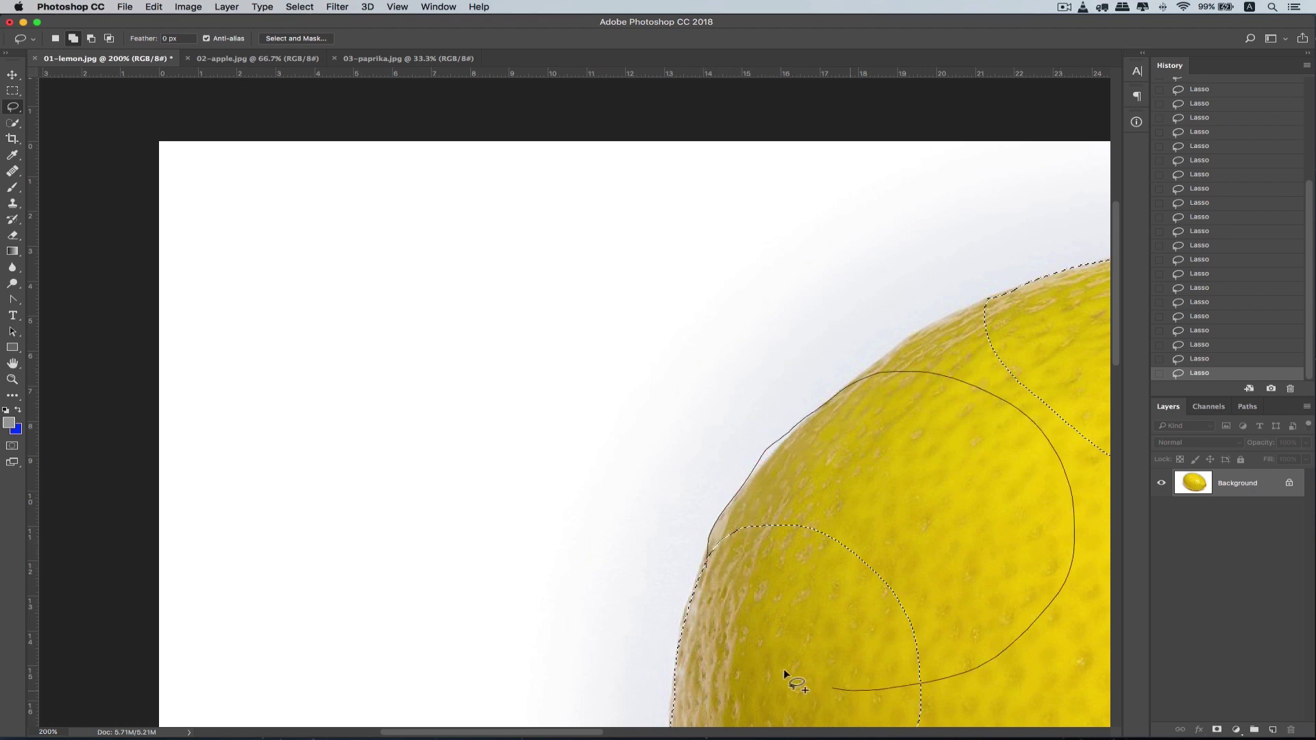
mouse_move(719, 568)
mouse_down()
mouse_move(811, 415)
mouse_move(850, 389)
mouse_up()
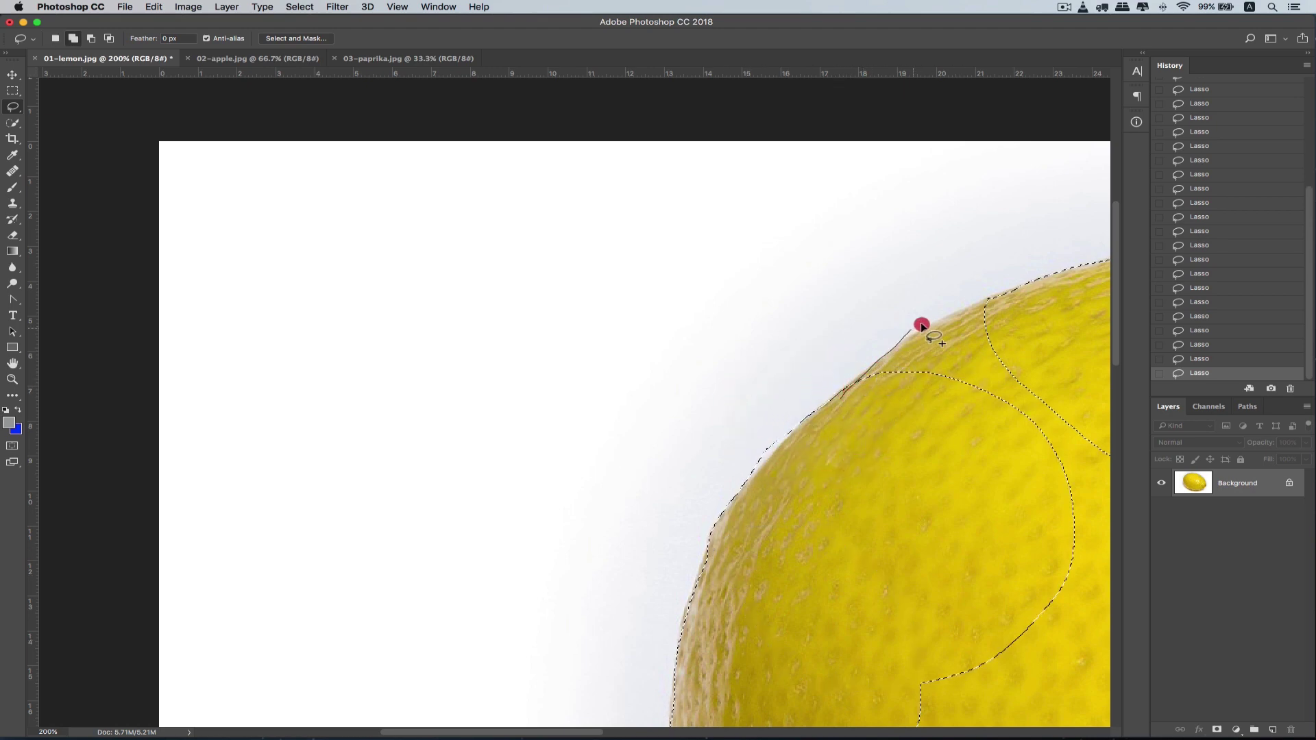
mouse_move(970, 302)
mouse_down()
mouse_move(1020, 294)
mouse_move(1084, 346)
mouse_move(1063, 493)
mouse_up()
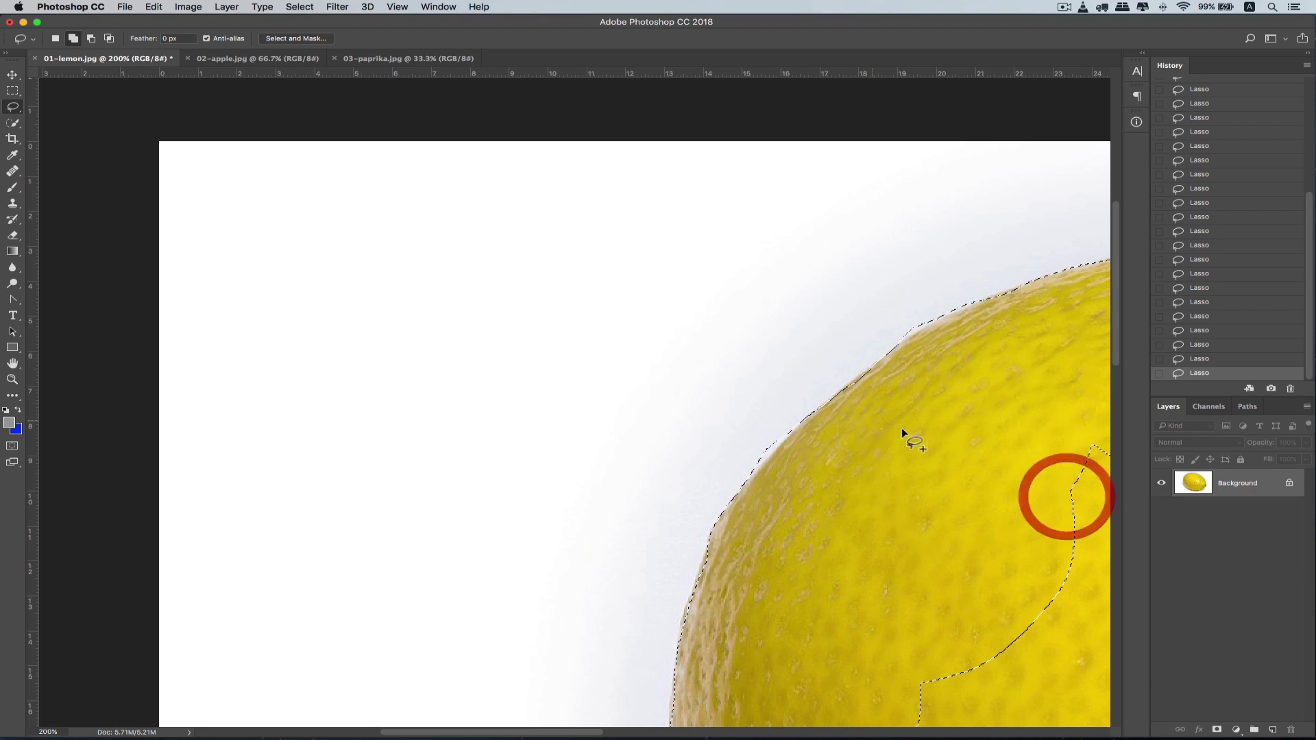
- With the whole lemon in view, add one large Lasso loop around the unselected interior to include it in the selection
key(super+minus)
key(super+minus)
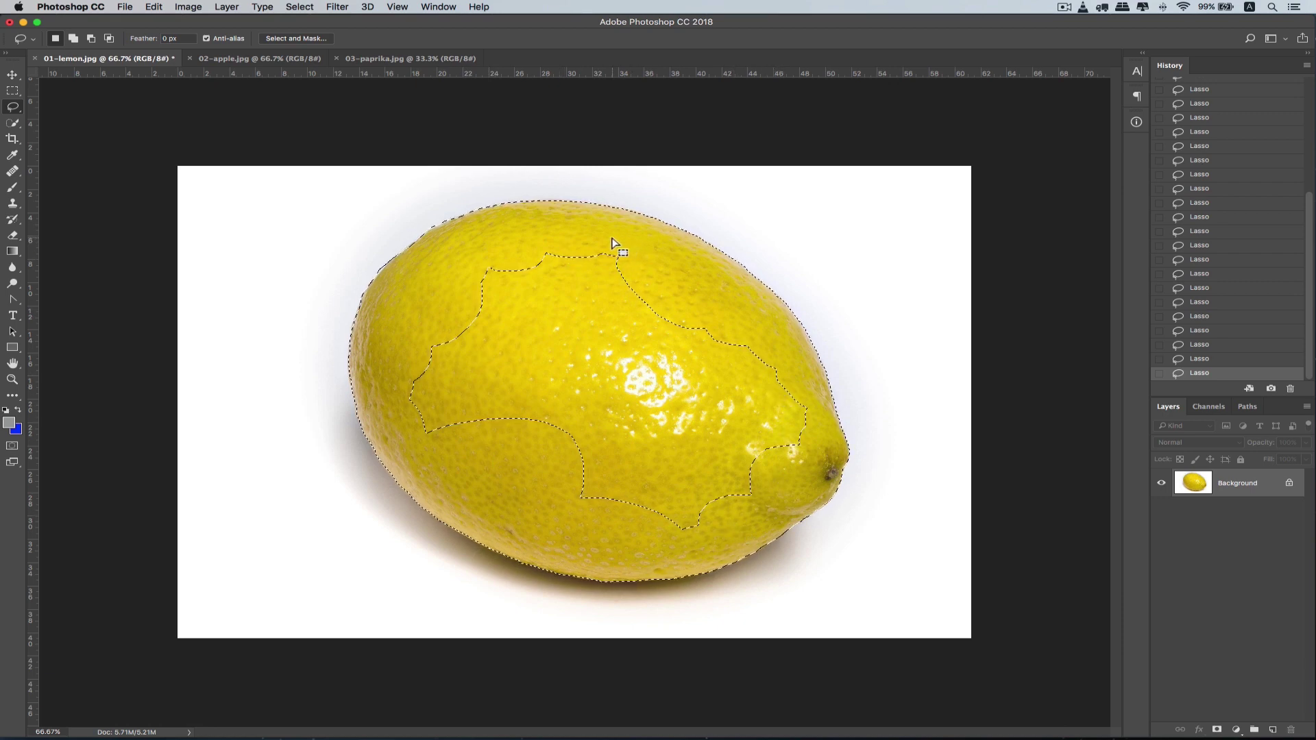
key(shift)
mouse_move(593, 233)
mouse_down()
mouse_move(560, 232)
mouse_move(445, 284)
mouse_move(395, 368)
mouse_move(394, 411)
mouse_move(423, 449)
mouse_move(503, 458)
mouse_move(561, 511)
mouse_up()
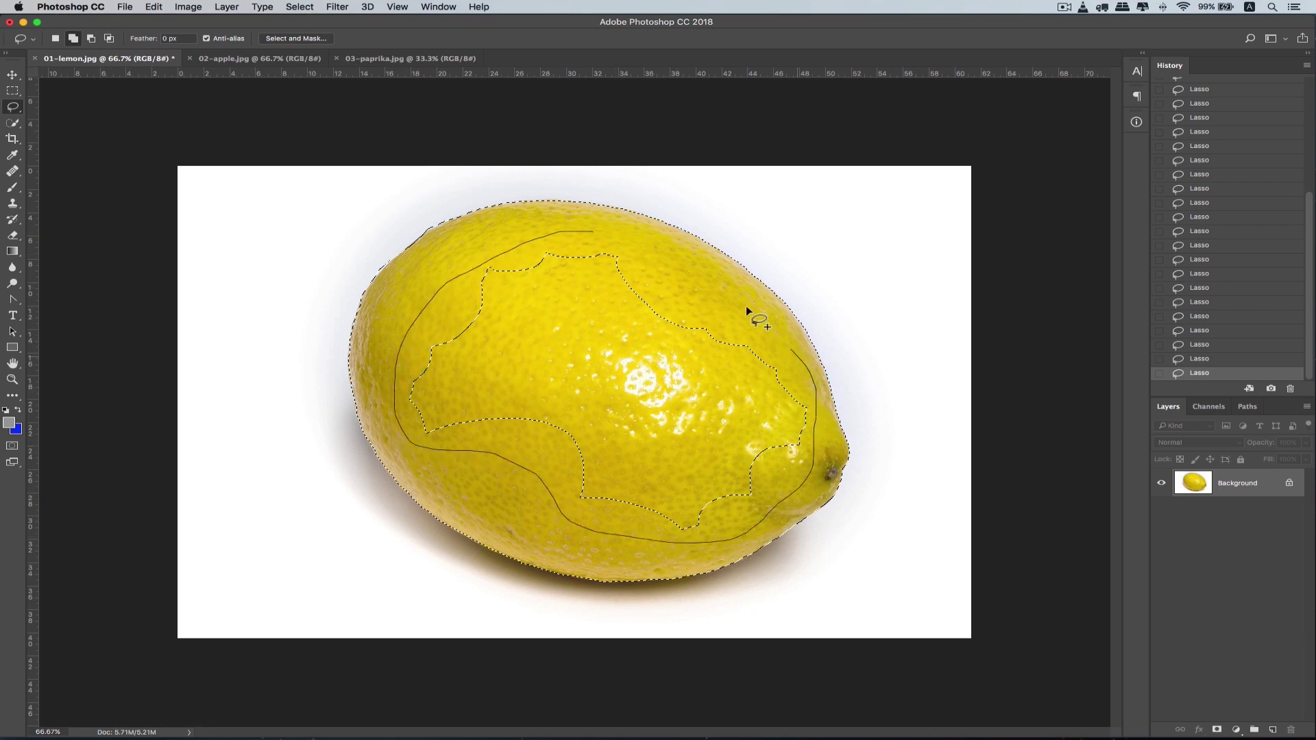
drag(624, 233, 574, 232)
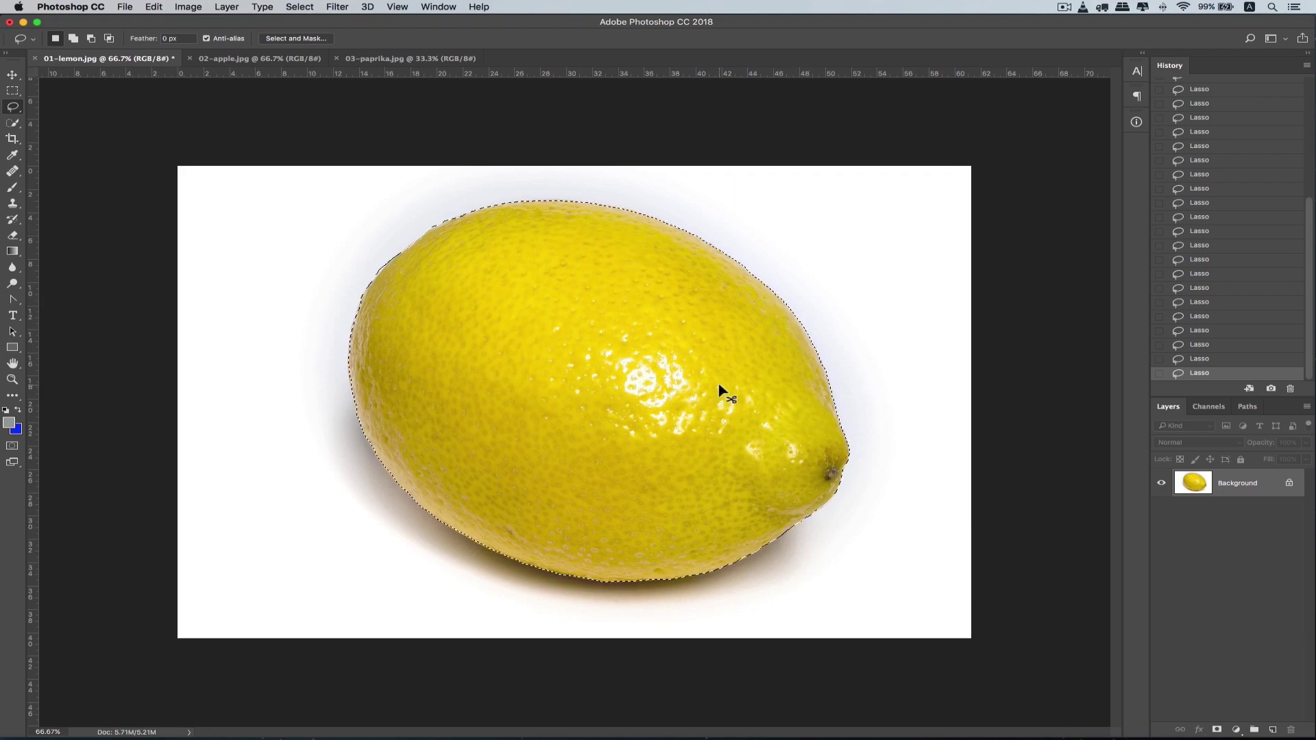
- Subtract the excess white corner from the selection at the upper part of the lemon's upper-left edge with the Lasso tool
key(super+plus)
key(super+plus)
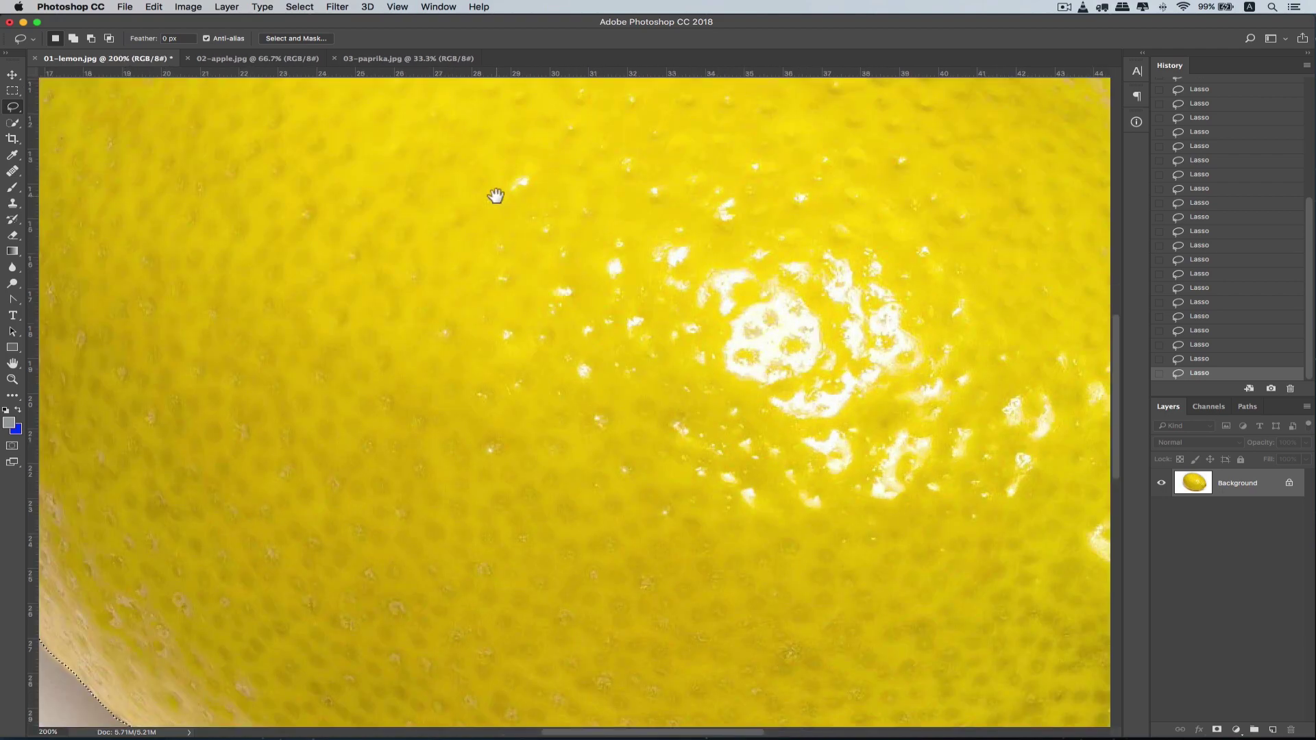
drag(495, 196, 866, 367)
mouse_move(594, 294)
mouse_down()
mouse_move(800, 426)
mouse_move(820, 499)
mouse_up()
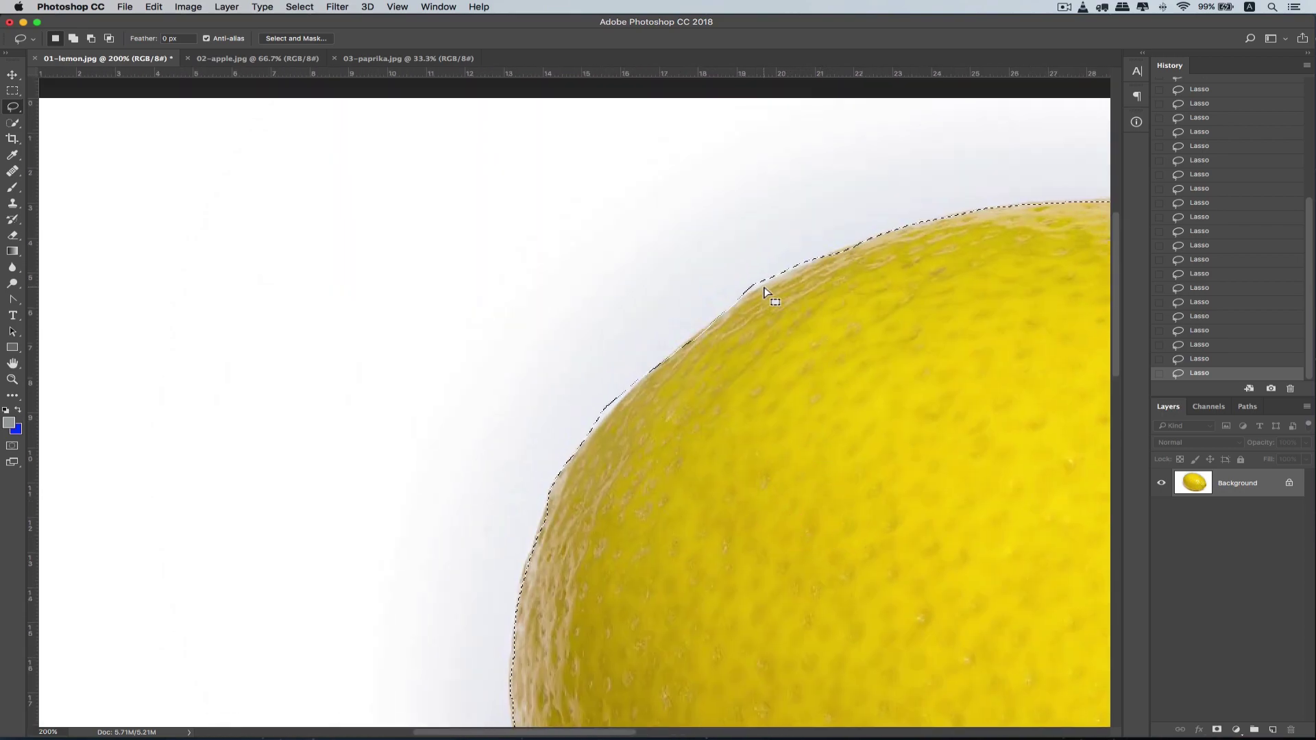
key(super+plus)
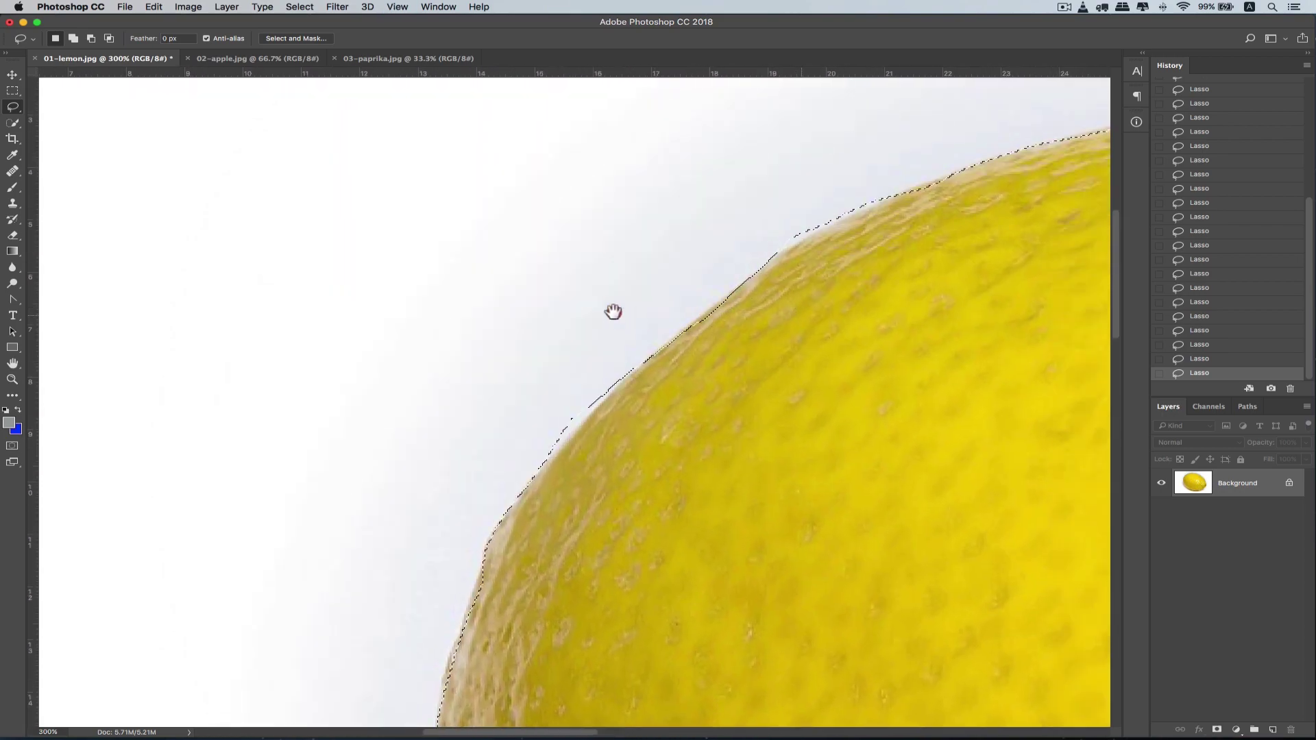
drag(613, 312, 426, 291)
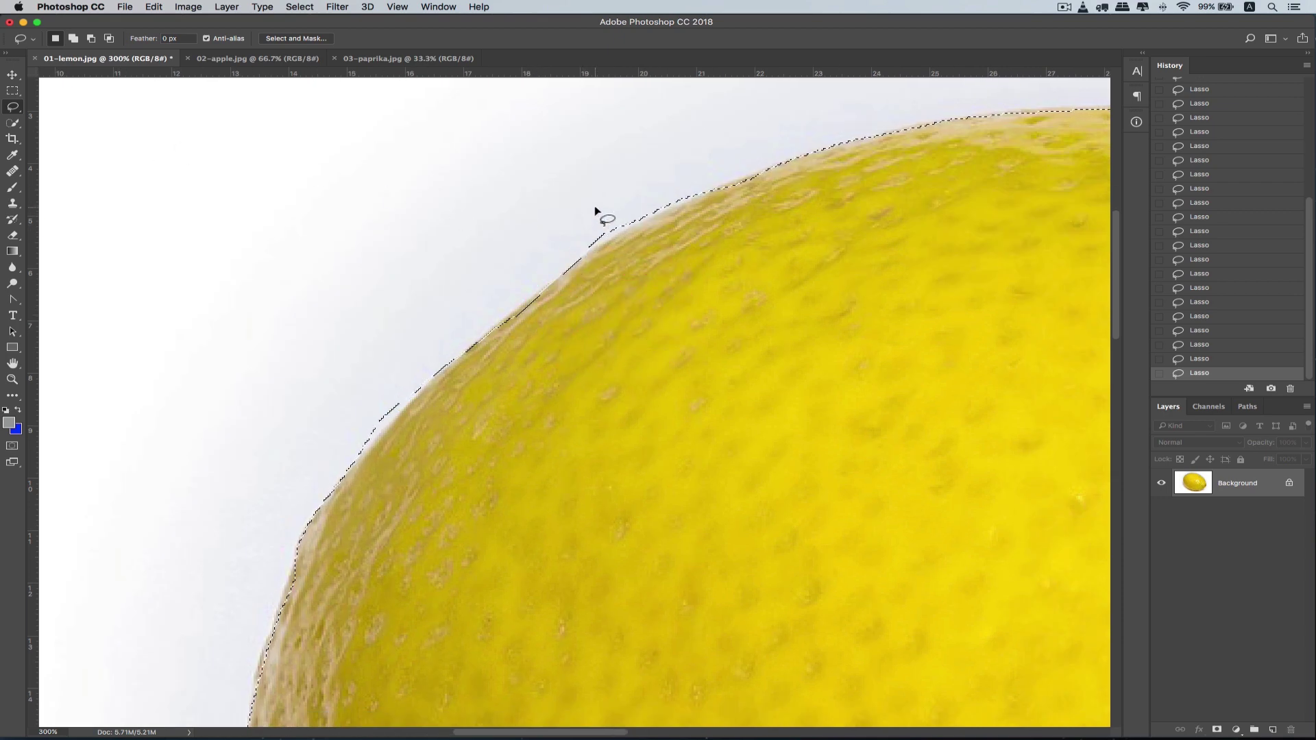
drag(575, 181, 562, 258)
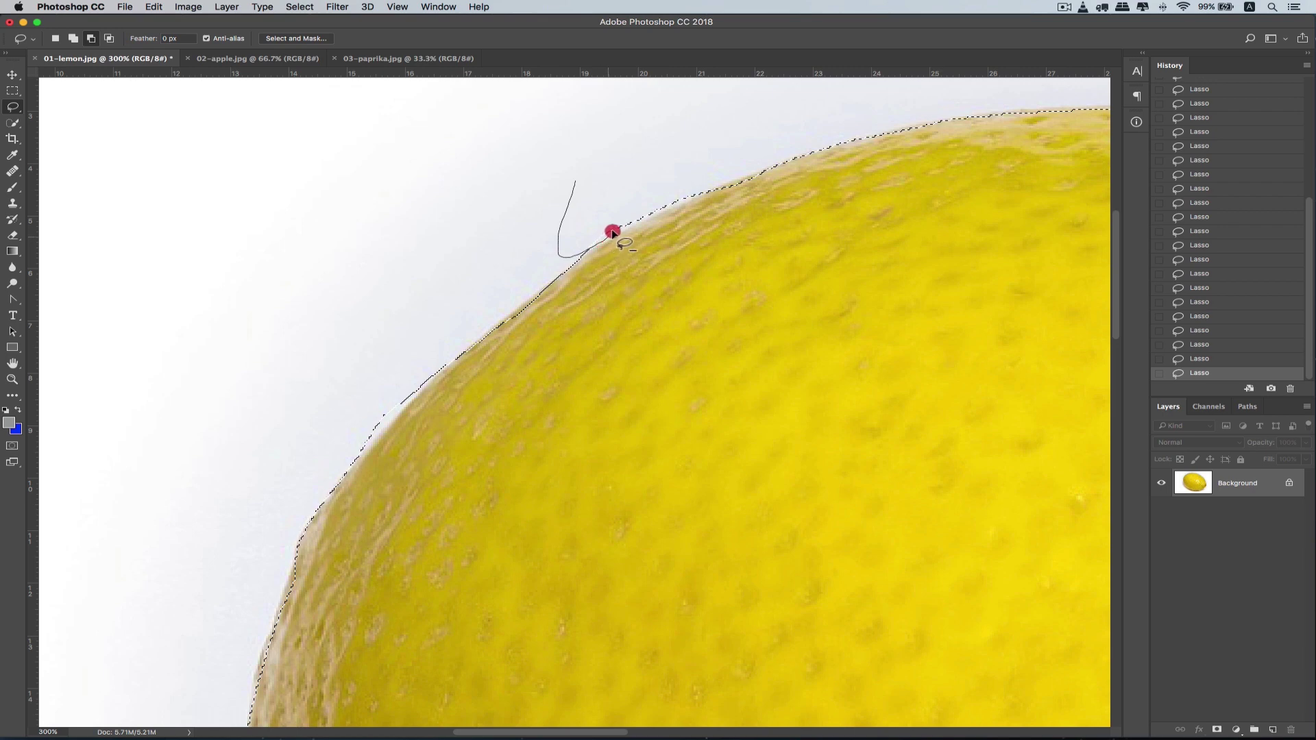
mouse_move(585, 180)
mouse_down()
mouse_move(633, 184)
mouse_move(607, 235)
mouse_move(648, 211)
mouse_move(652, 167)
mouse_up()
- Subtract the second white bulge, farther down the lemon's upper-left edge, from the selection with the Lasso tool
drag(773, 229, 878, 194)
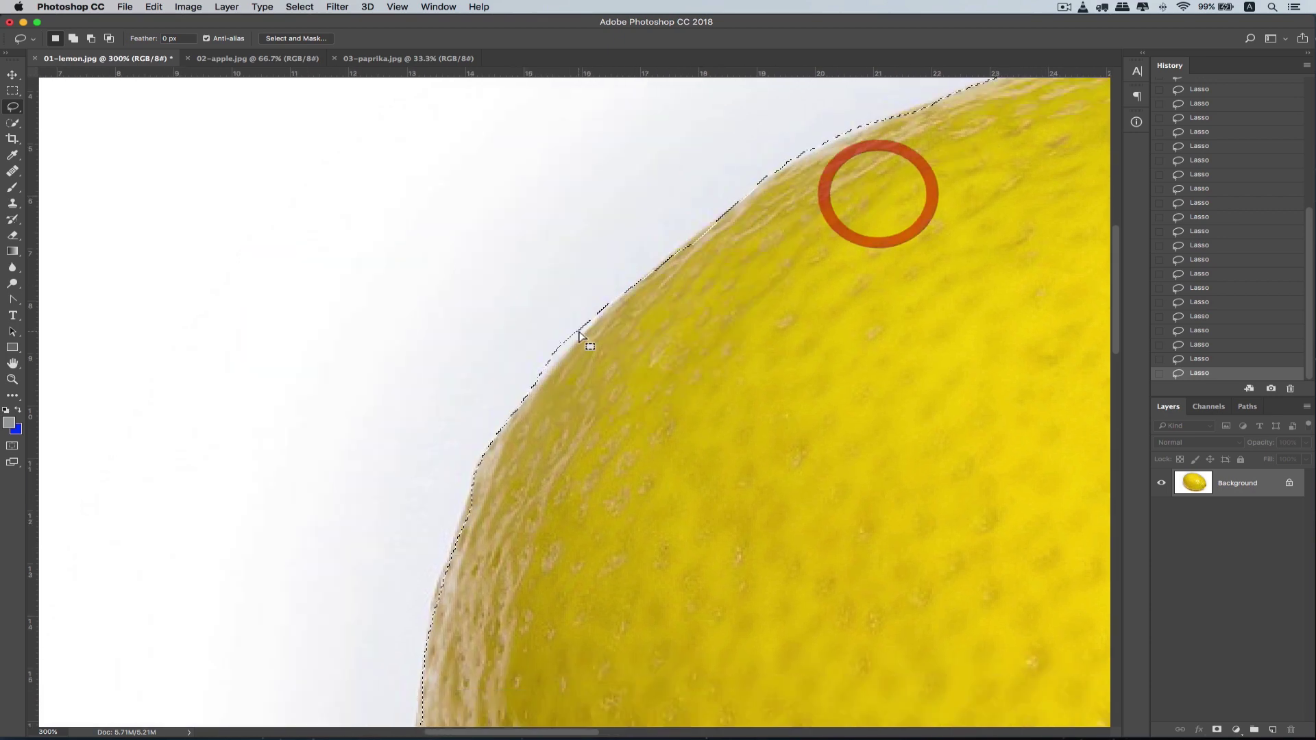
mouse_move(548, 285)
mouse_down()
mouse_move(496, 357)
mouse_move(495, 389)
mouse_up()
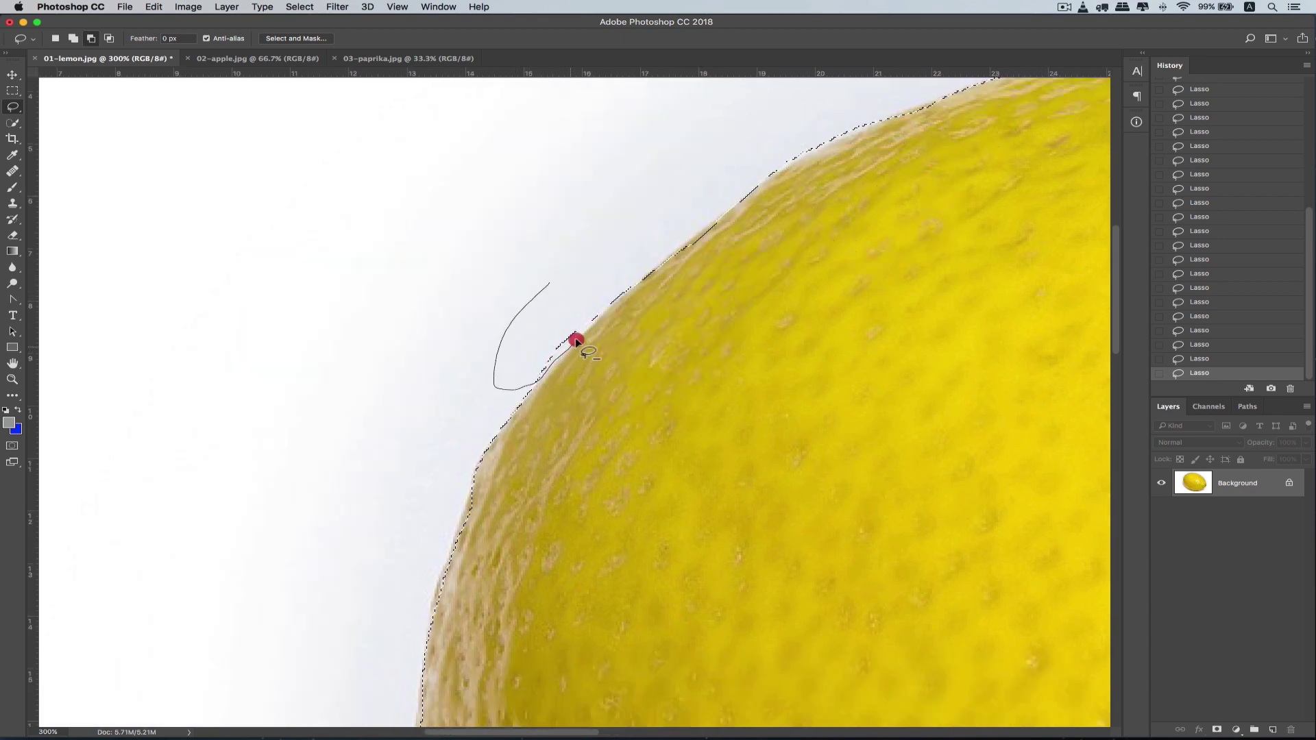
drag(577, 274, 549, 315)
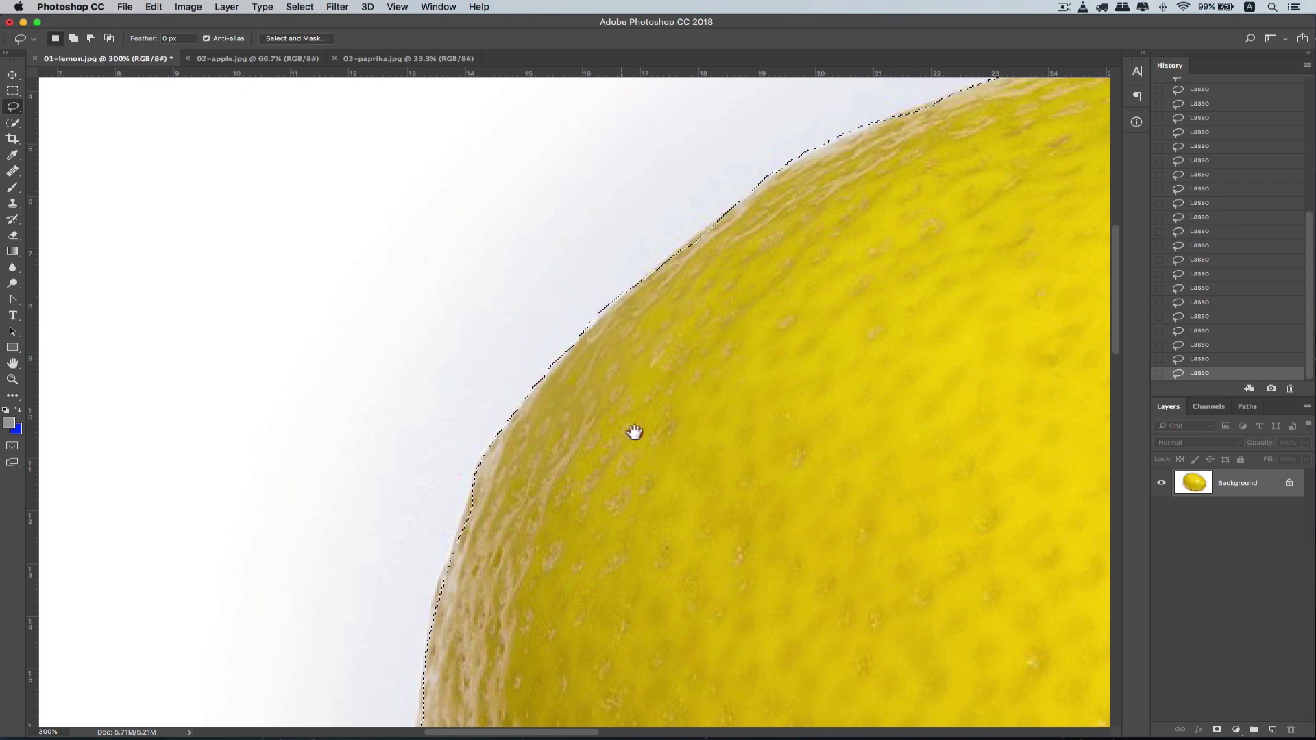
- Add a Lasso section that takes in the missed strip just below the corner on the lemon's left edge
drag(632, 432, 769, 207)
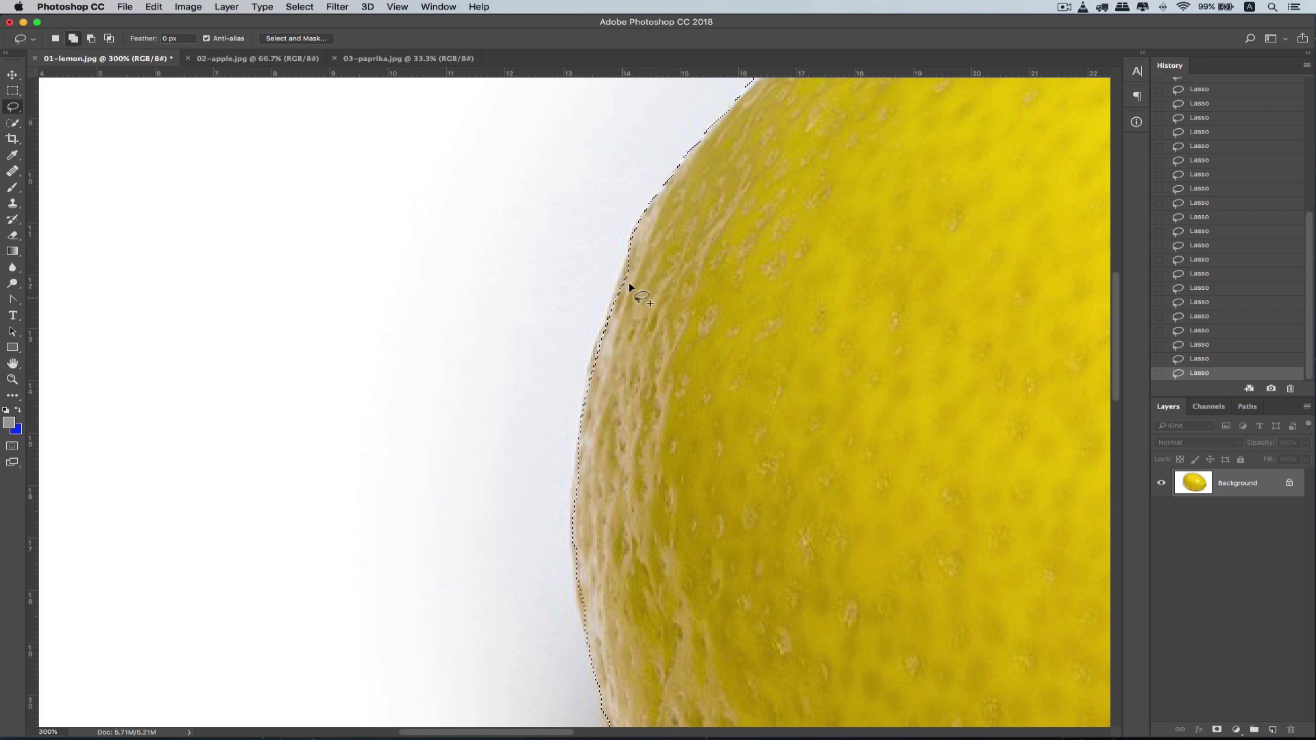
shift+click(632, 252)
drag(624, 270, 616, 288)
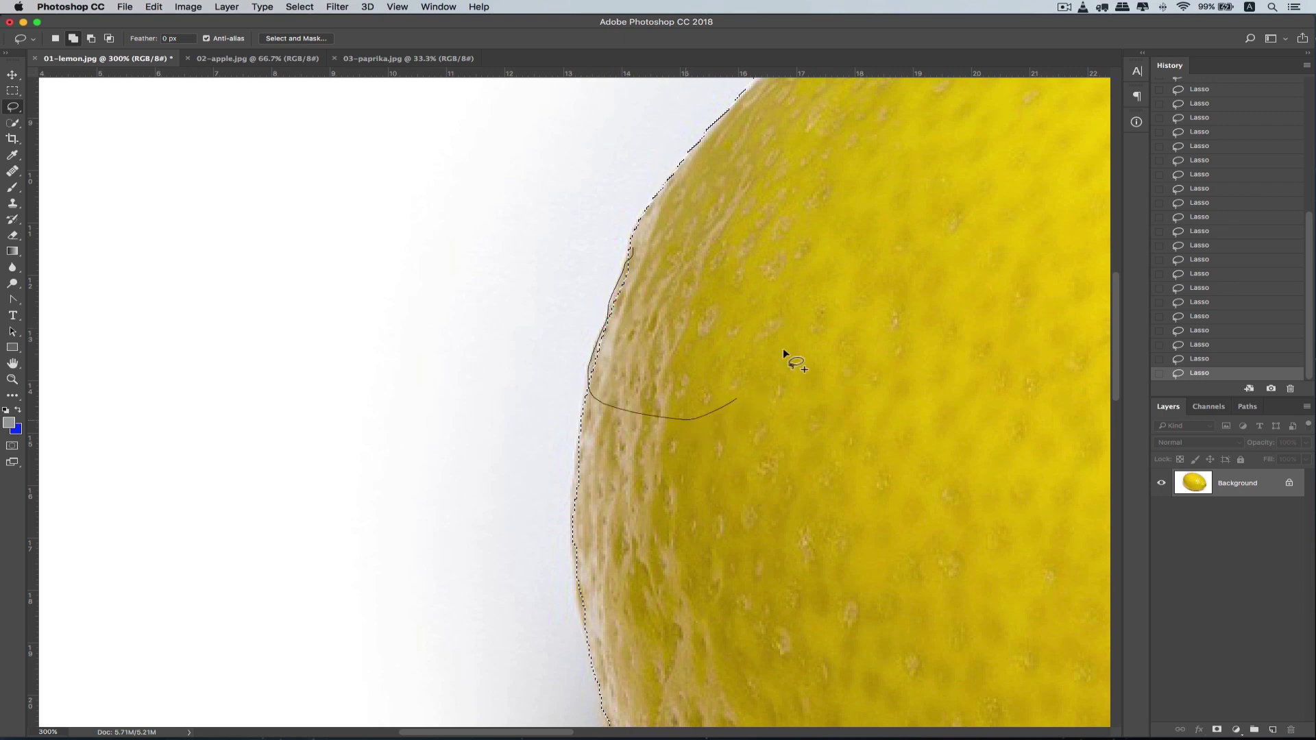
drag(640, 252, 636, 251)
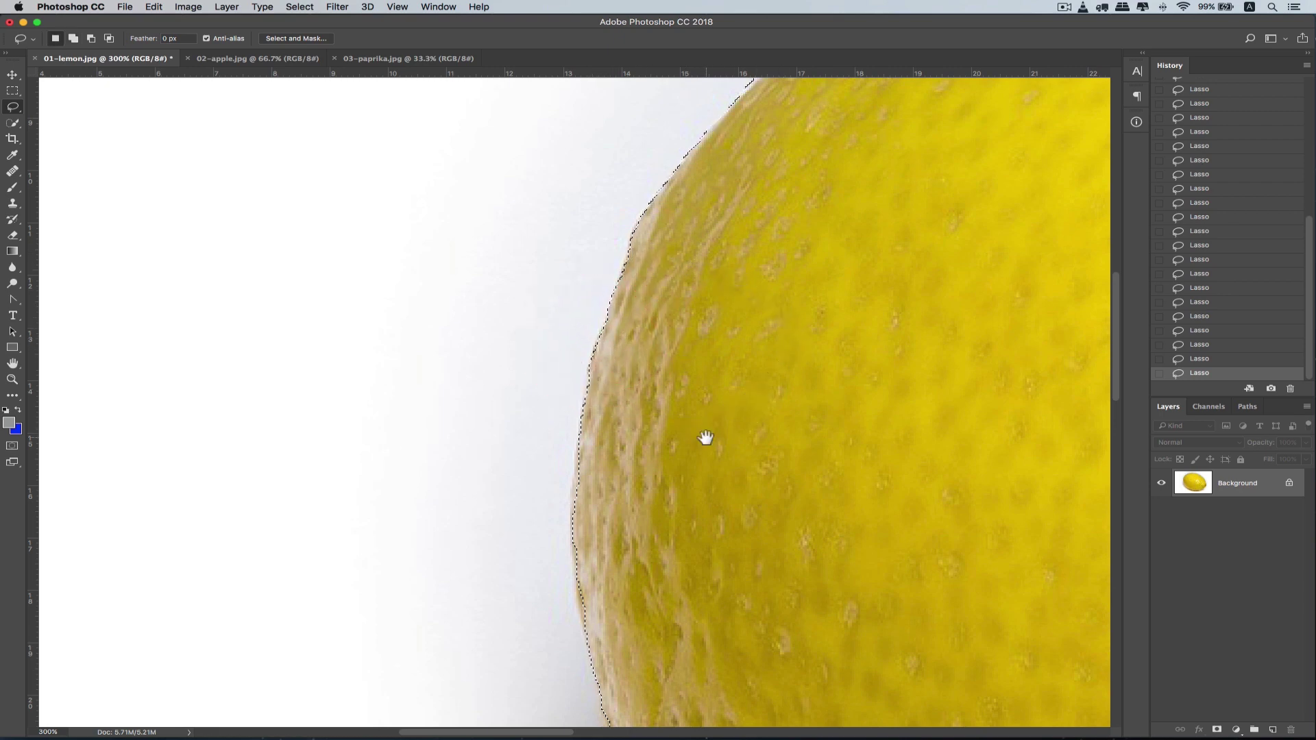
- Add two small overlapping Lasso sections at the lemon's leftmost edge to include the peel left outside the selection
drag(706, 440, 763, 250)
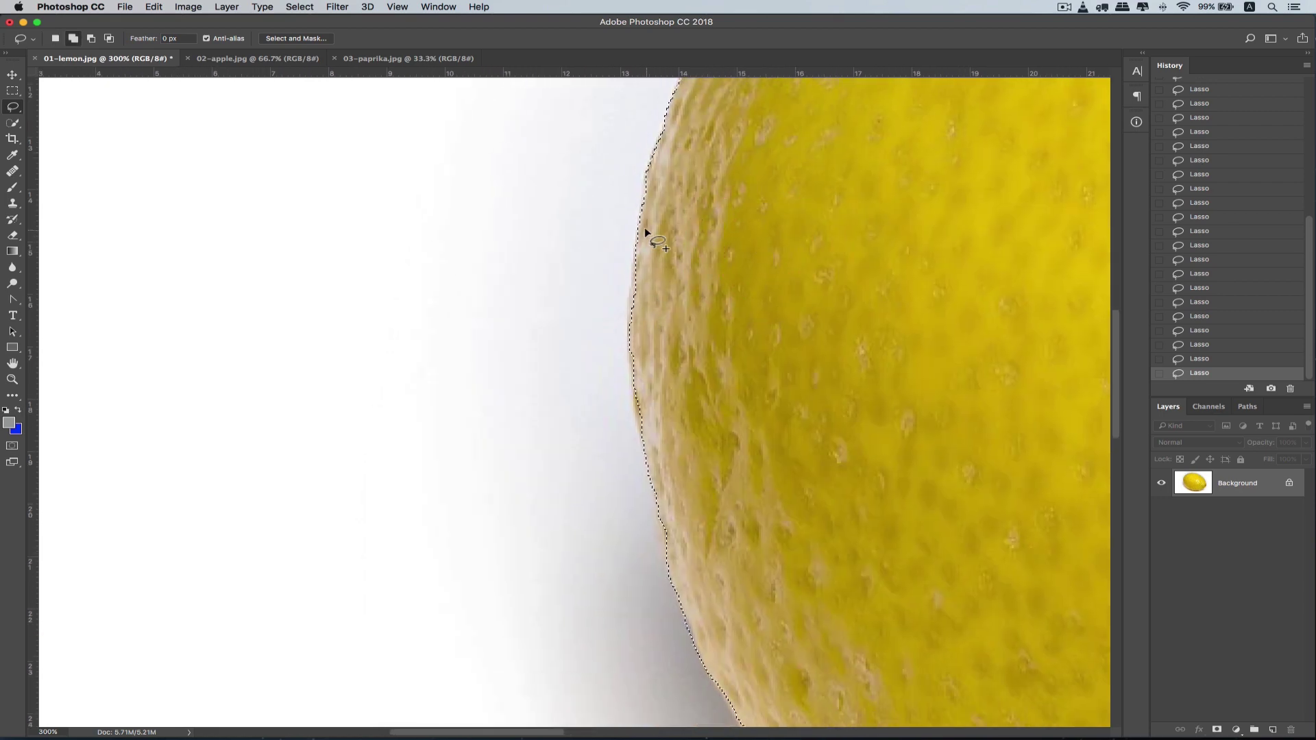
mouse_move(640, 235)
mouse_down()
mouse_move(625, 320)
mouse_move(701, 364)
mouse_up()
drag(657, 236, 663, 240)
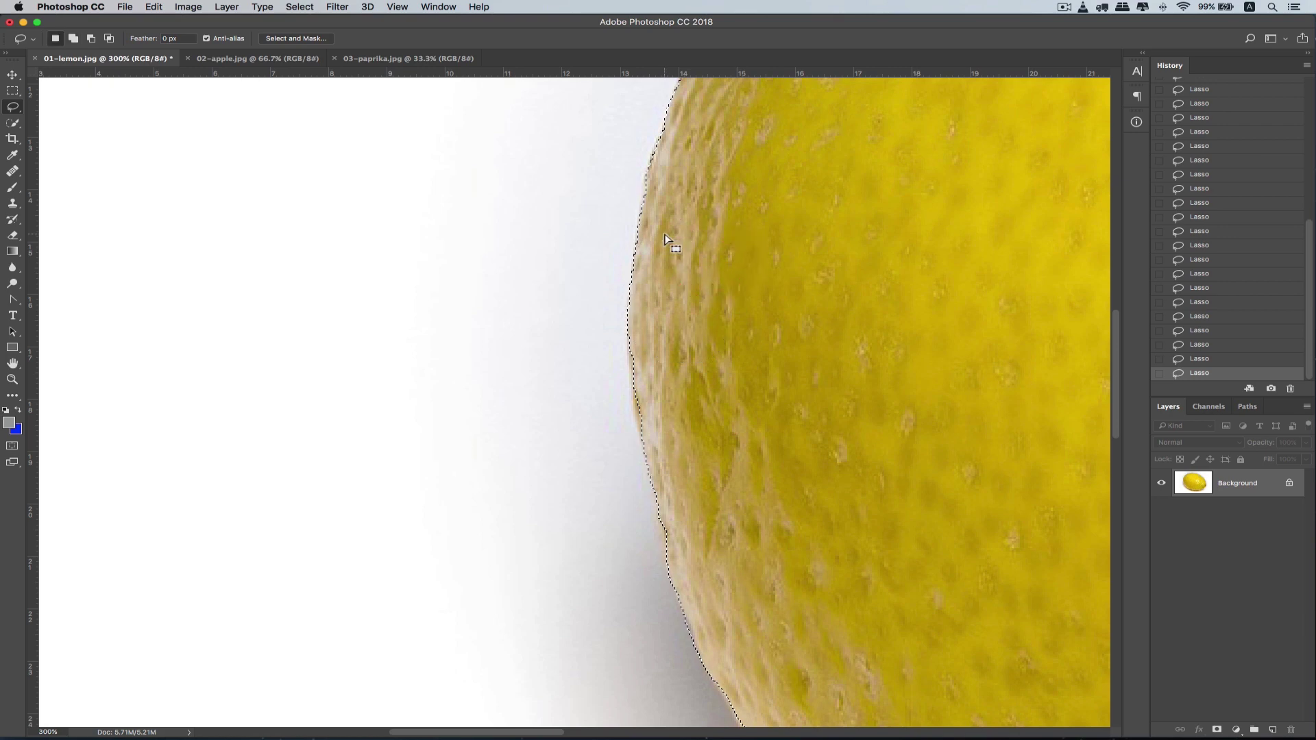
drag(723, 308, 726, 249)
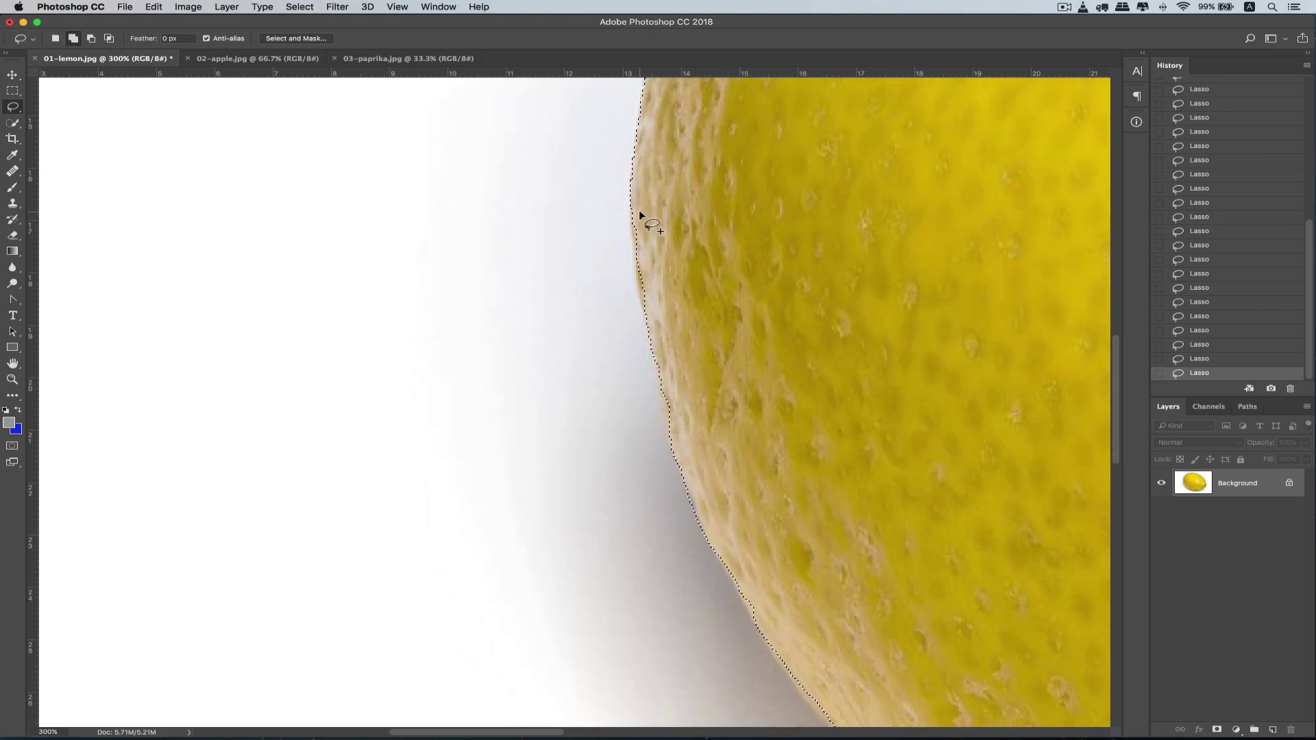
drag(631, 214, 633, 237)
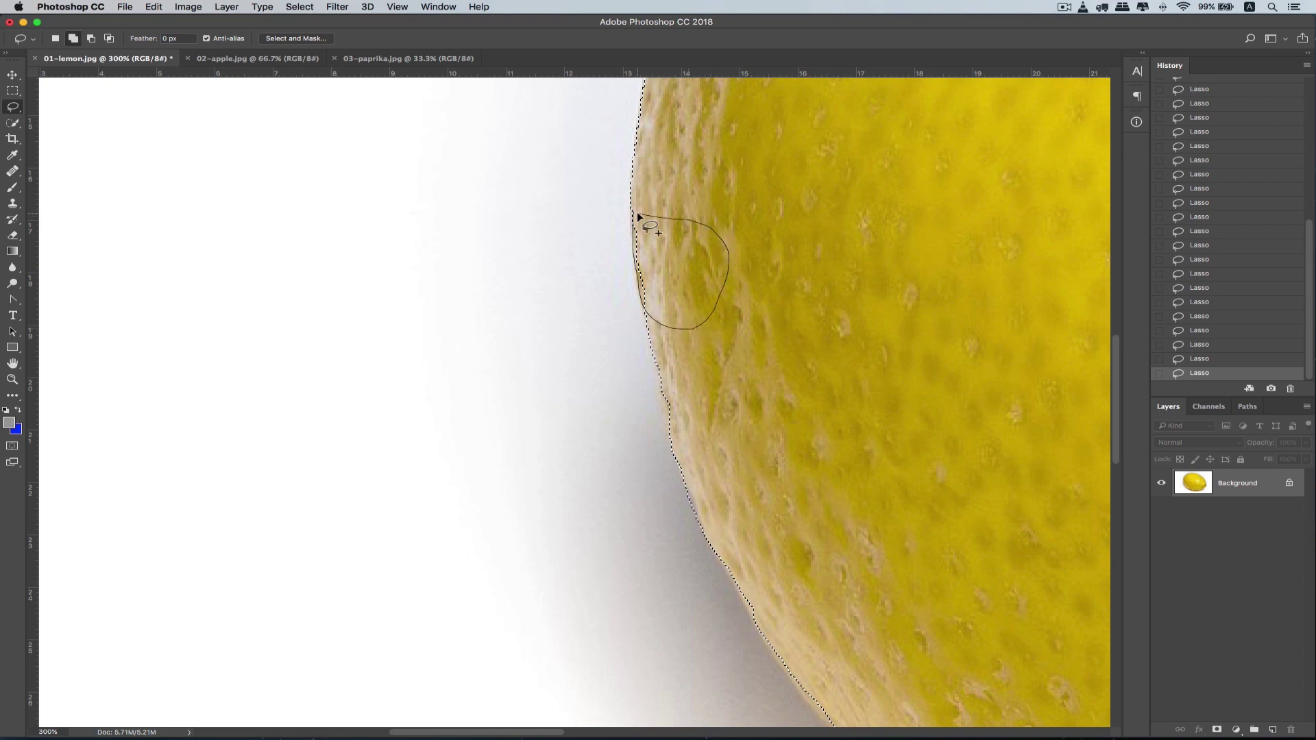
mouse_move(639, 218)
mouse_down()
mouse_move(620, 255)
mouse_move(676, 307)
mouse_move(649, 238)
mouse_up()
- Add two overlapping Lasso sections along the lemon's lower-left edge to bring the selection out to the peel
scroll(706, 279, down, 4)
scroll(707, 279, right, 2)
click(694, 278)
key(space)
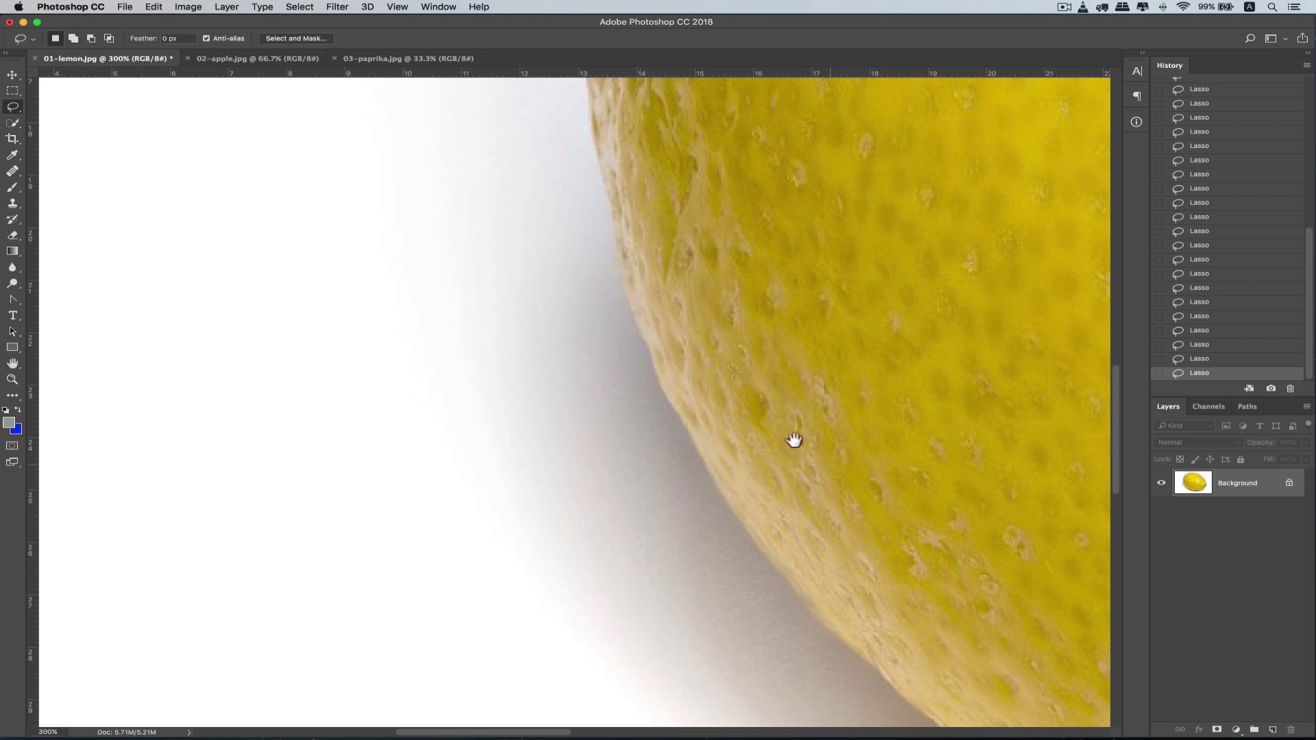
drag(794, 441, 641, 326)
drag(501, 284, 507, 304)
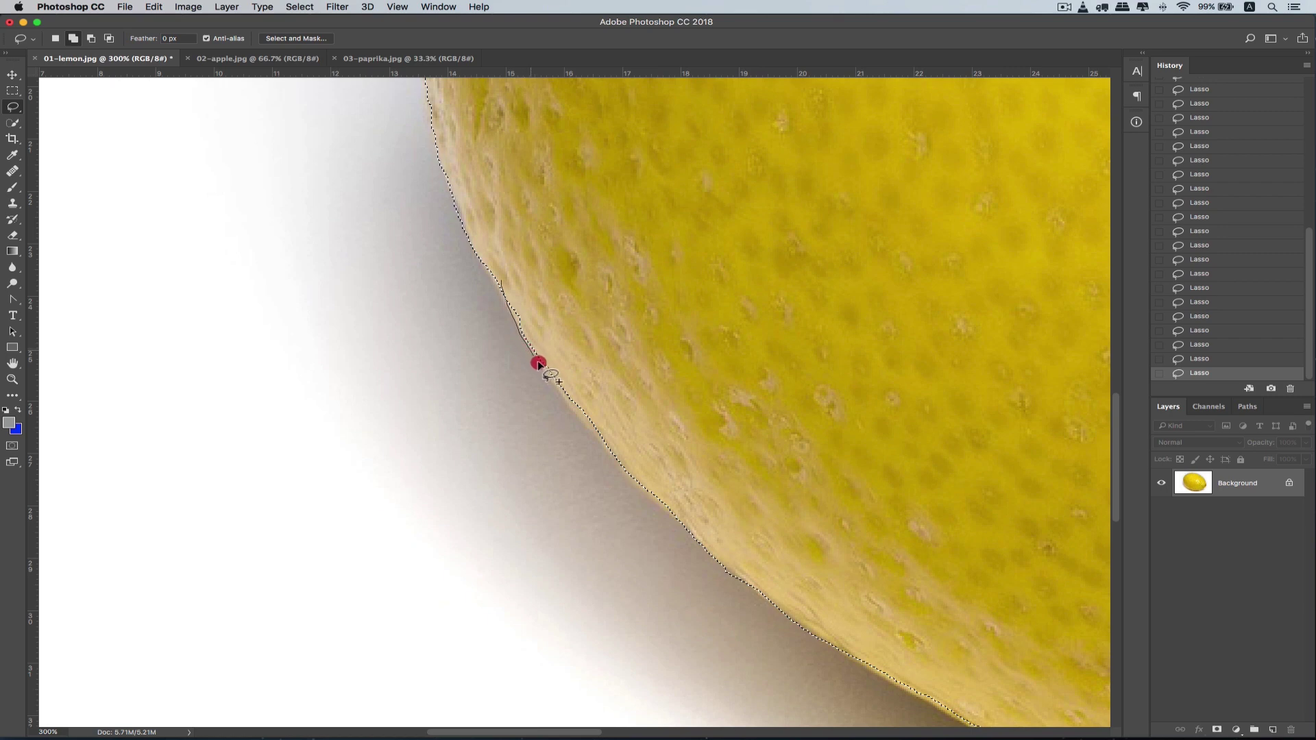
drag(538, 364, 586, 404)
drag(504, 283, 511, 285)
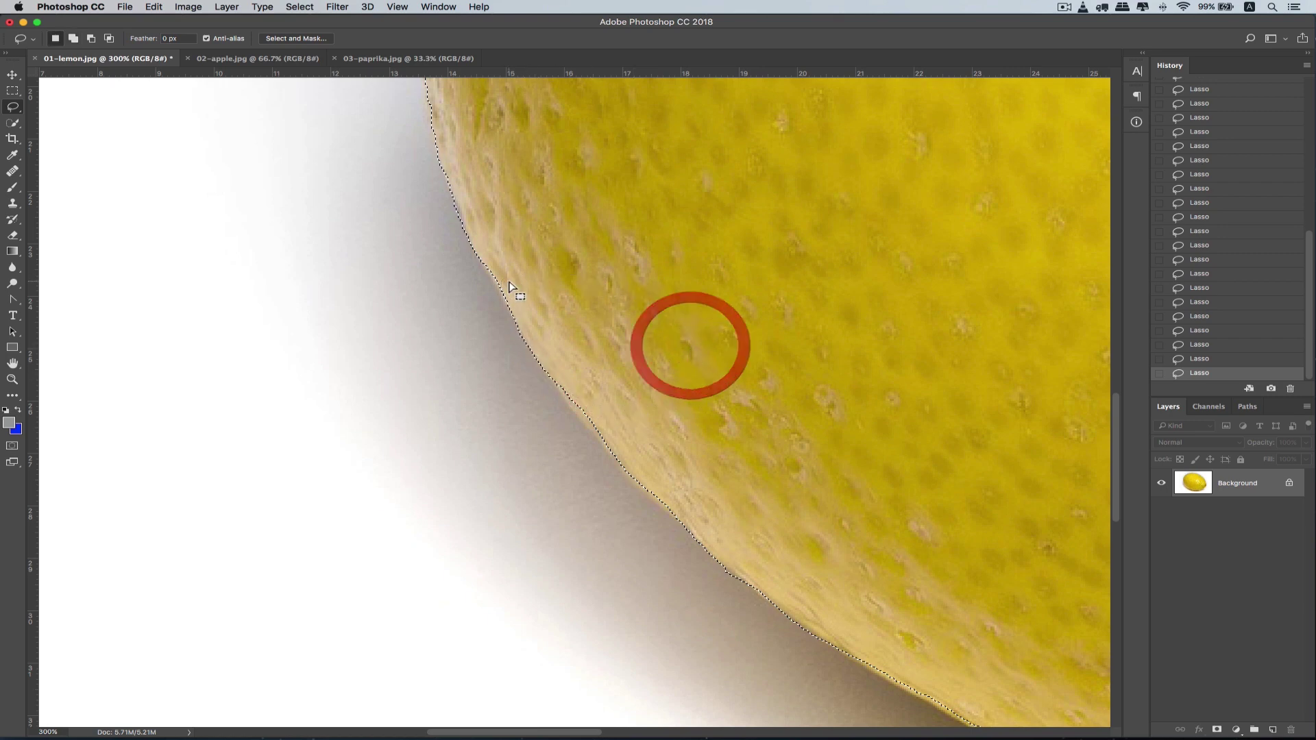
drag(540, 352, 550, 372)
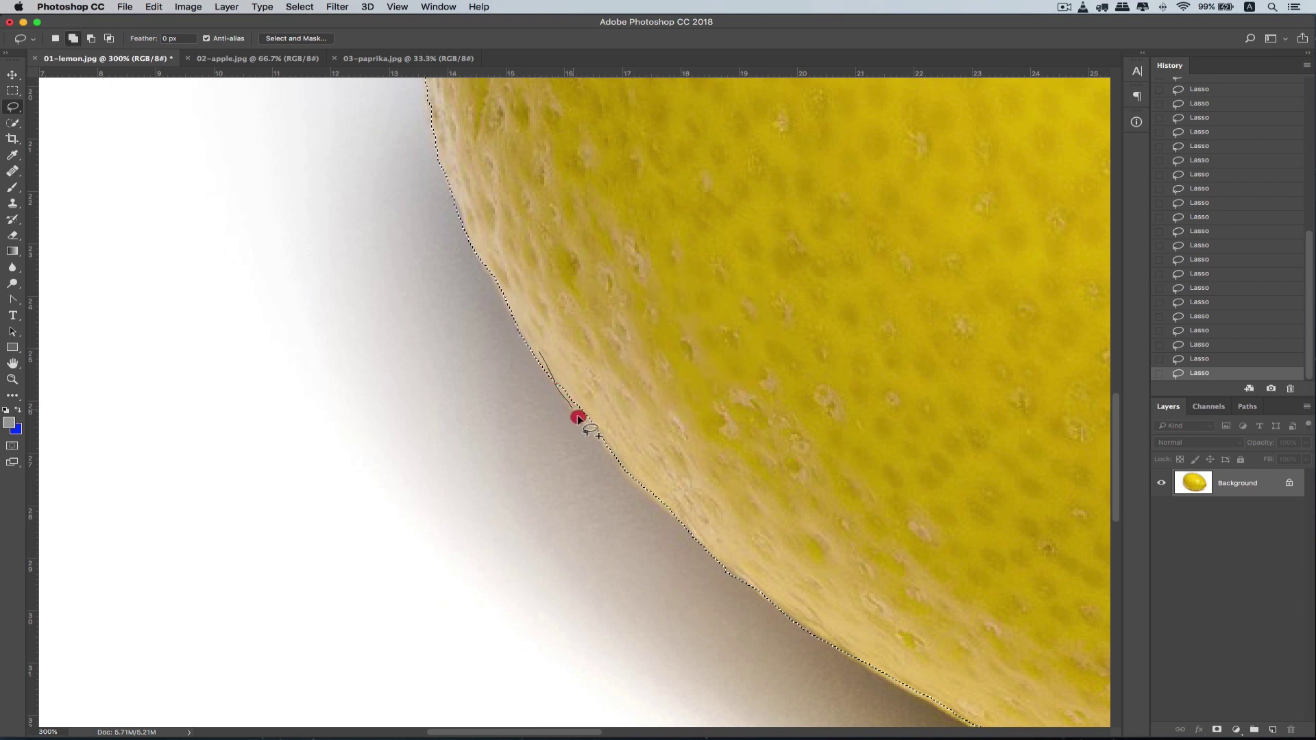
drag(600, 447, 647, 470)
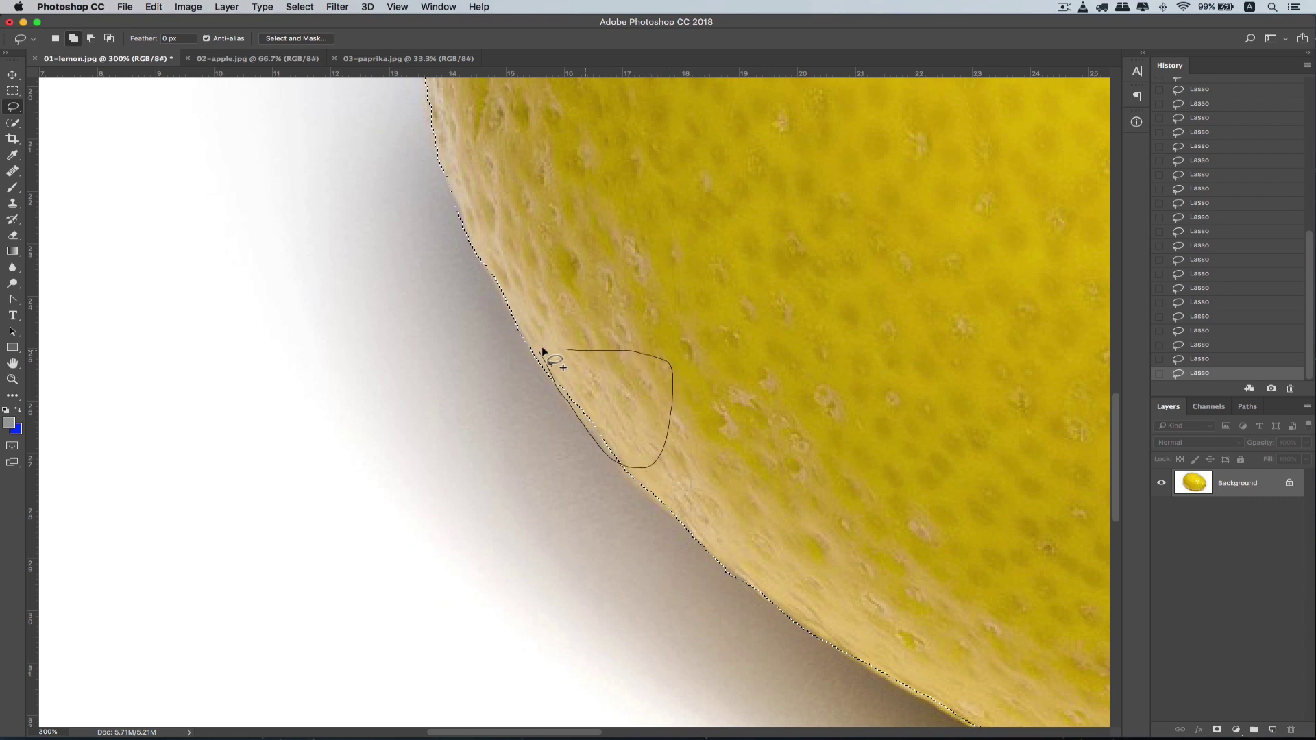
mouse_move(593, 352)
mouse_down()
mouse_move(525, 298)
mouse_move(534, 288)
mouse_up()
- Add small Lasso sections along the lemon's bottom-left edge toward its lowest point to include the missed peel
scroll(644, 240, down, 5)
scroll(644, 241, right, 3)
click(634, 268)
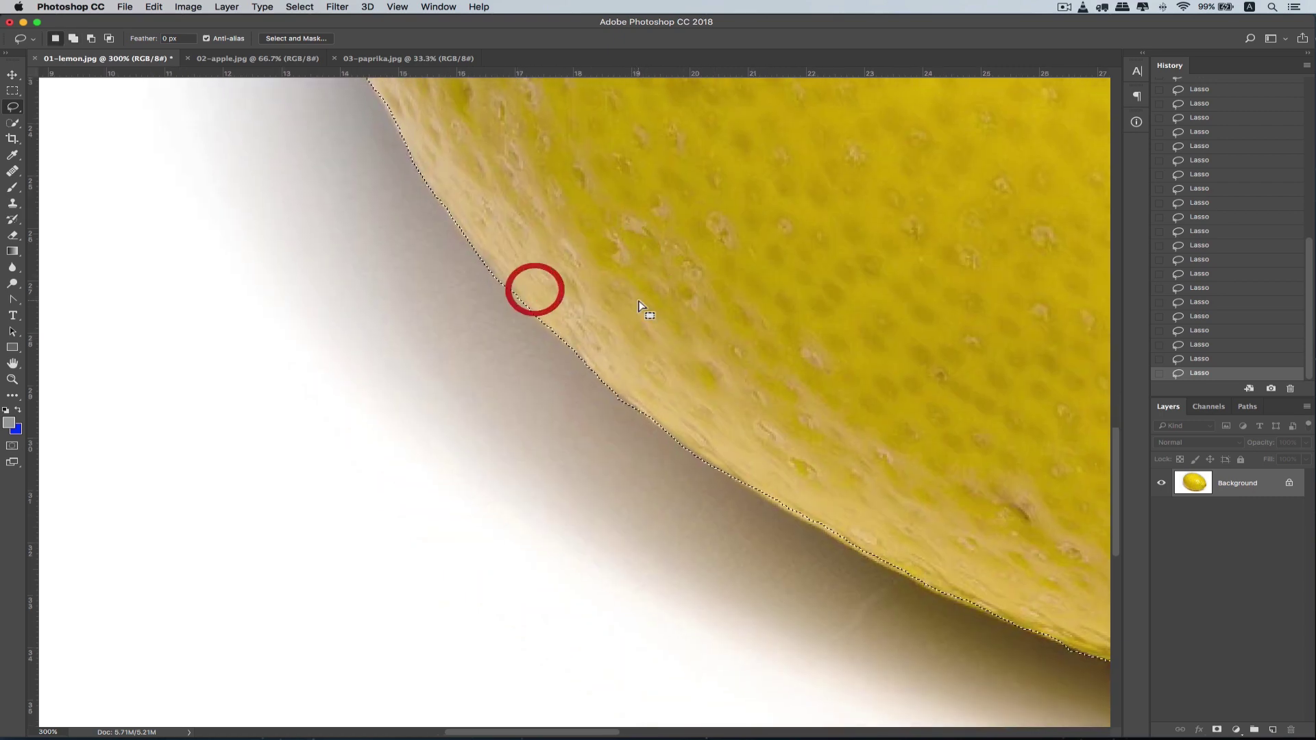
mouse_move(769, 371)
mouse_down()
mouse_move(541, 221)
mouse_move(541, 238)
mouse_up()
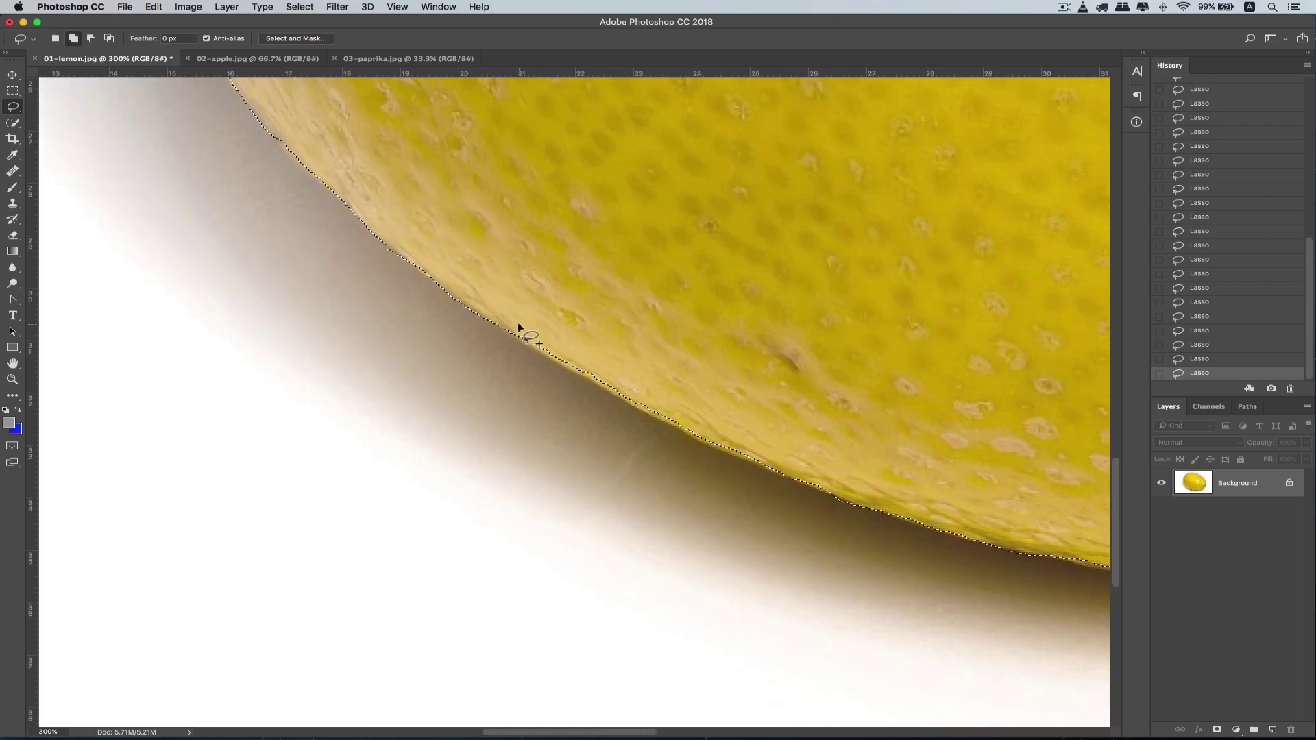
drag(500, 314, 575, 374)
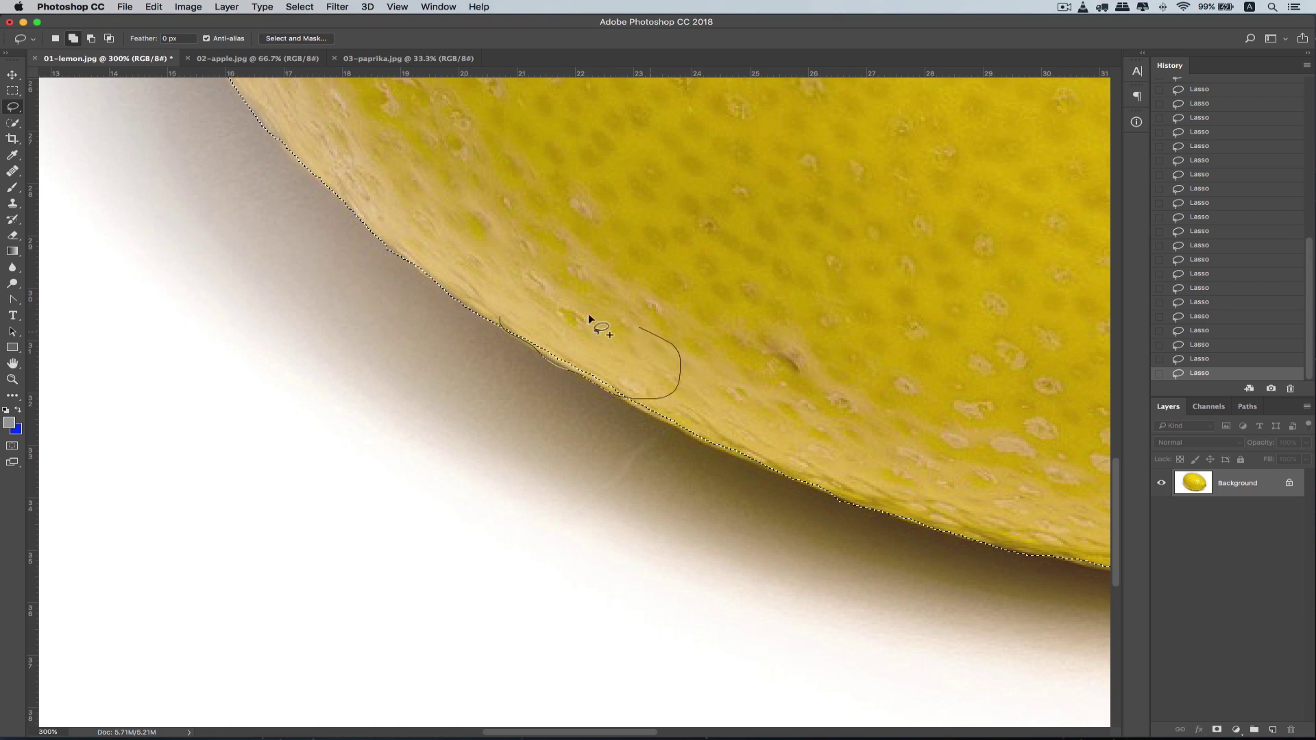
drag(505, 318, 508, 316)
mouse_move(673, 388)
mouse_down()
mouse_move(606, 377)
mouse_move(685, 435)
mouse_move(778, 459)
mouse_up()
drag(603, 370, 605, 371)
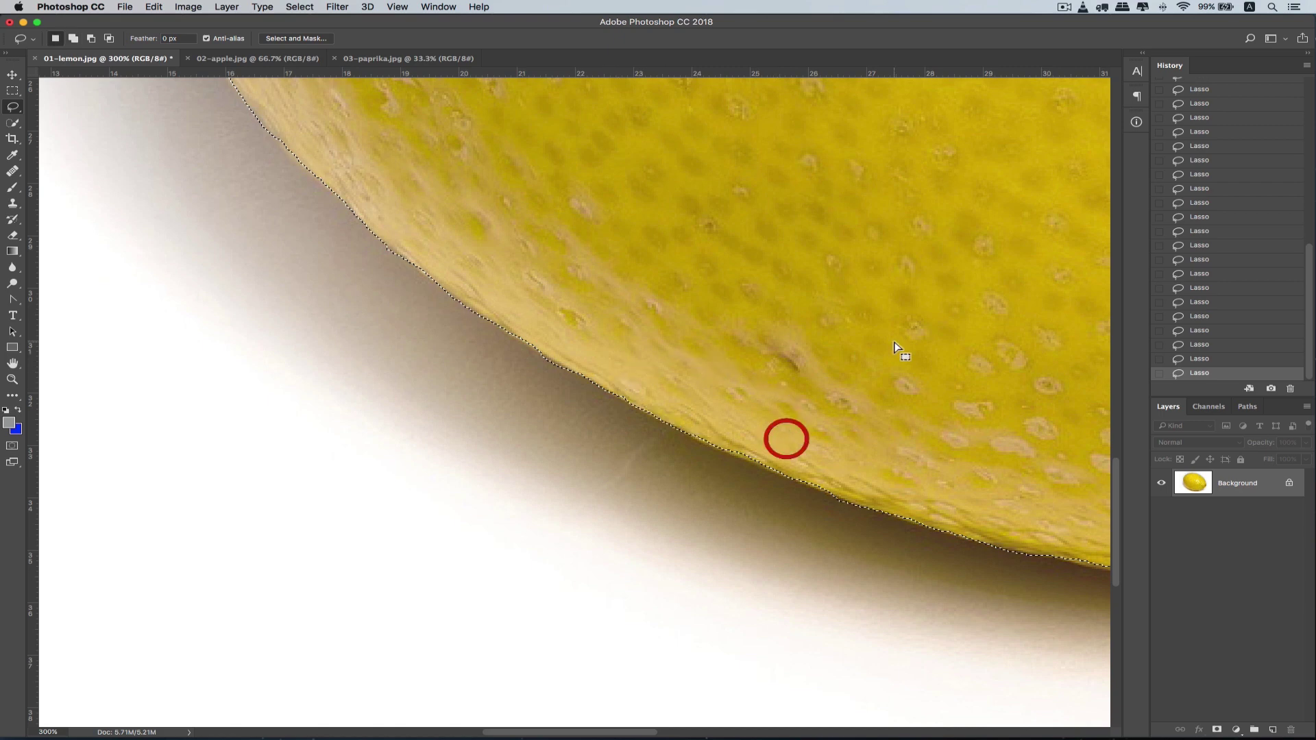
mouse_move(894, 357)
mouse_down()
mouse_move(711, 297)
mouse_move(630, 236)
mouse_up()
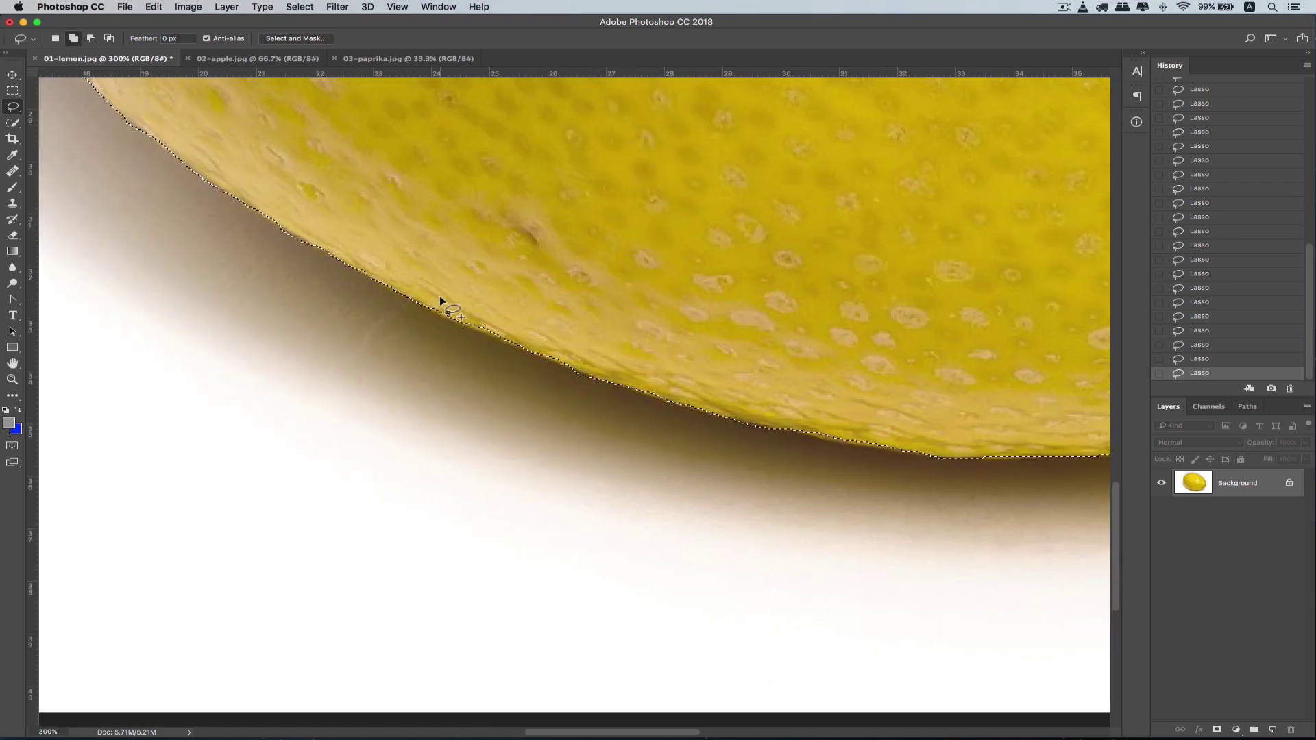
mouse_move(441, 300)
mouse_down()
mouse_move(487, 337)
mouse_move(561, 360)
mouse_move(607, 336)
mouse_move(562, 298)
mouse_move(436, 298)
mouse_up()
- With the whole lemon in view, copy the selection to a new layer and hide the Background layer
drag(838, 365, 606, 352)
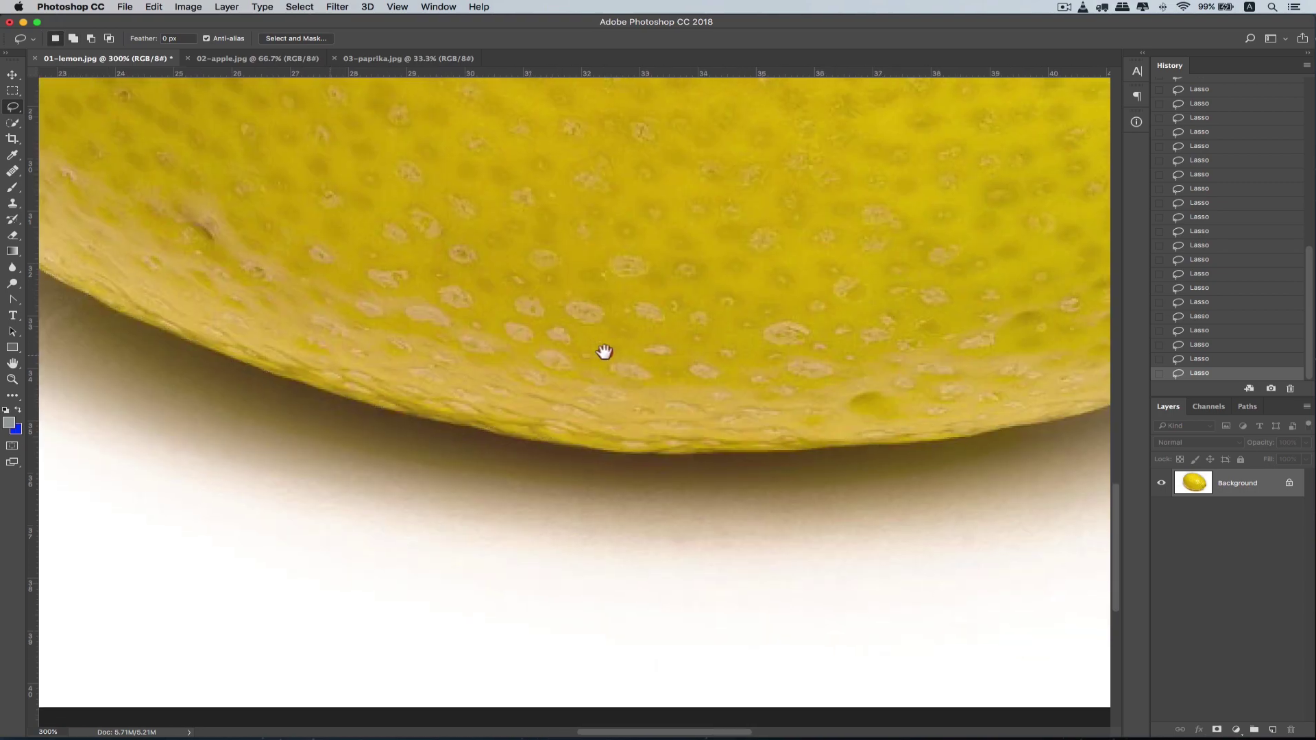
key(super+minus)
key(super+minus)
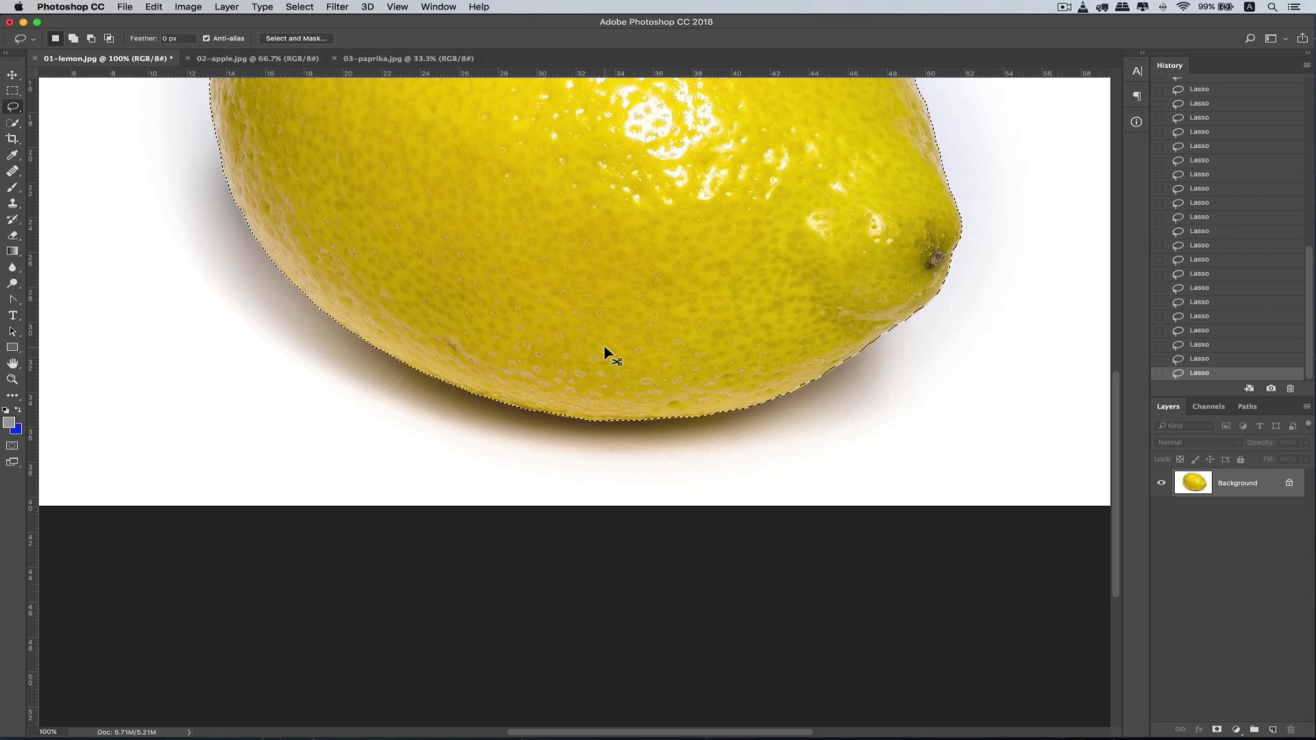
key(super+minus)
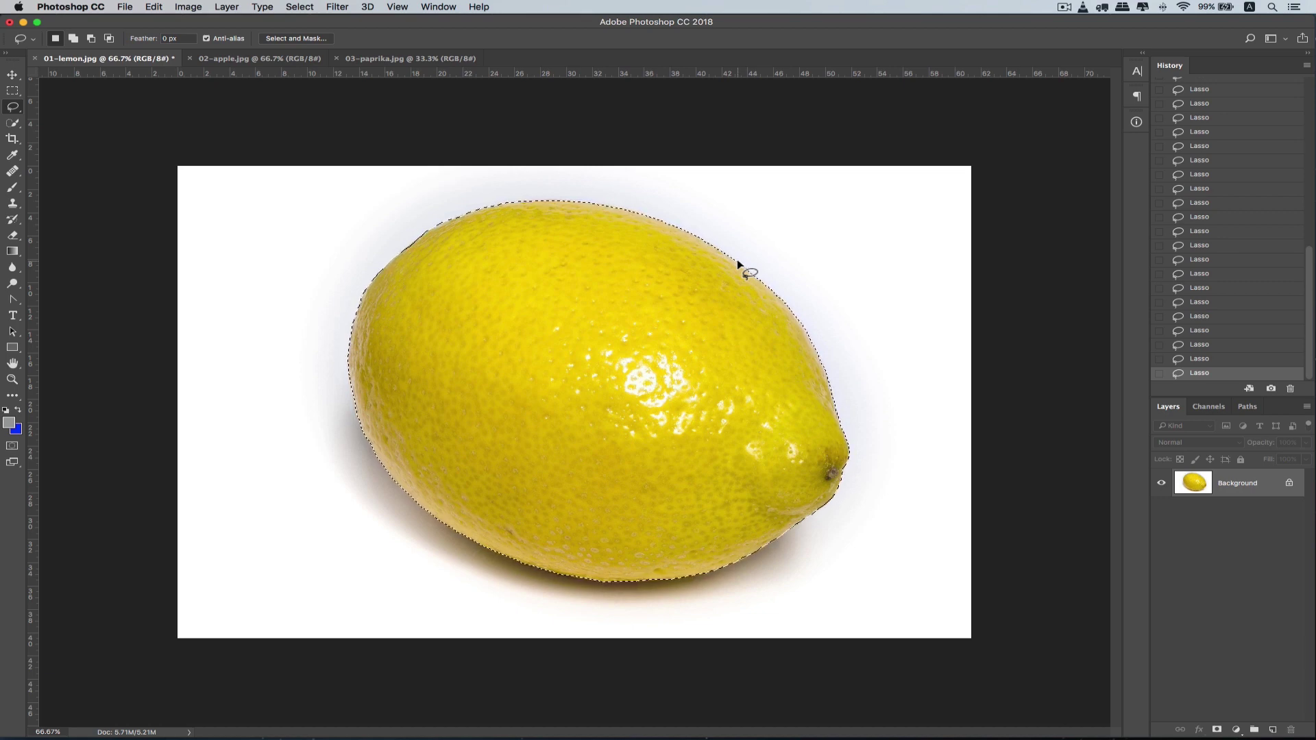
key(super+j)
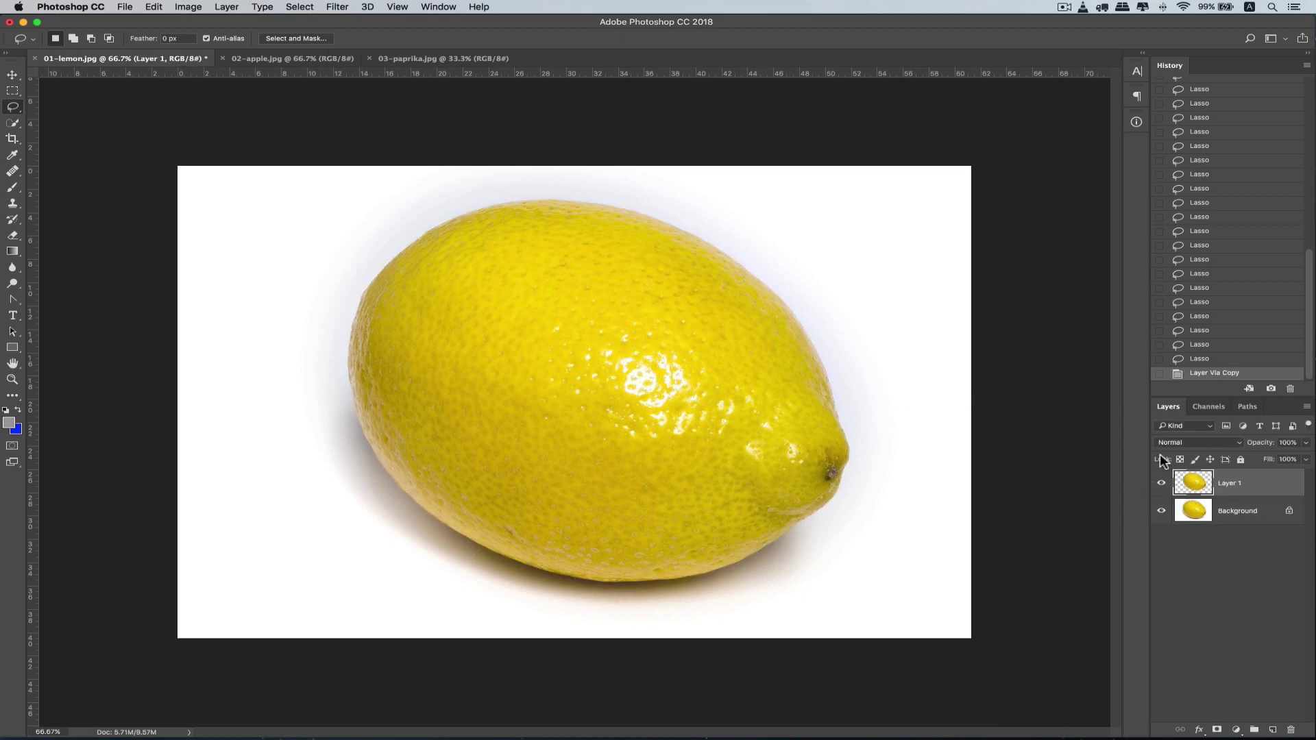
click(1161, 512)
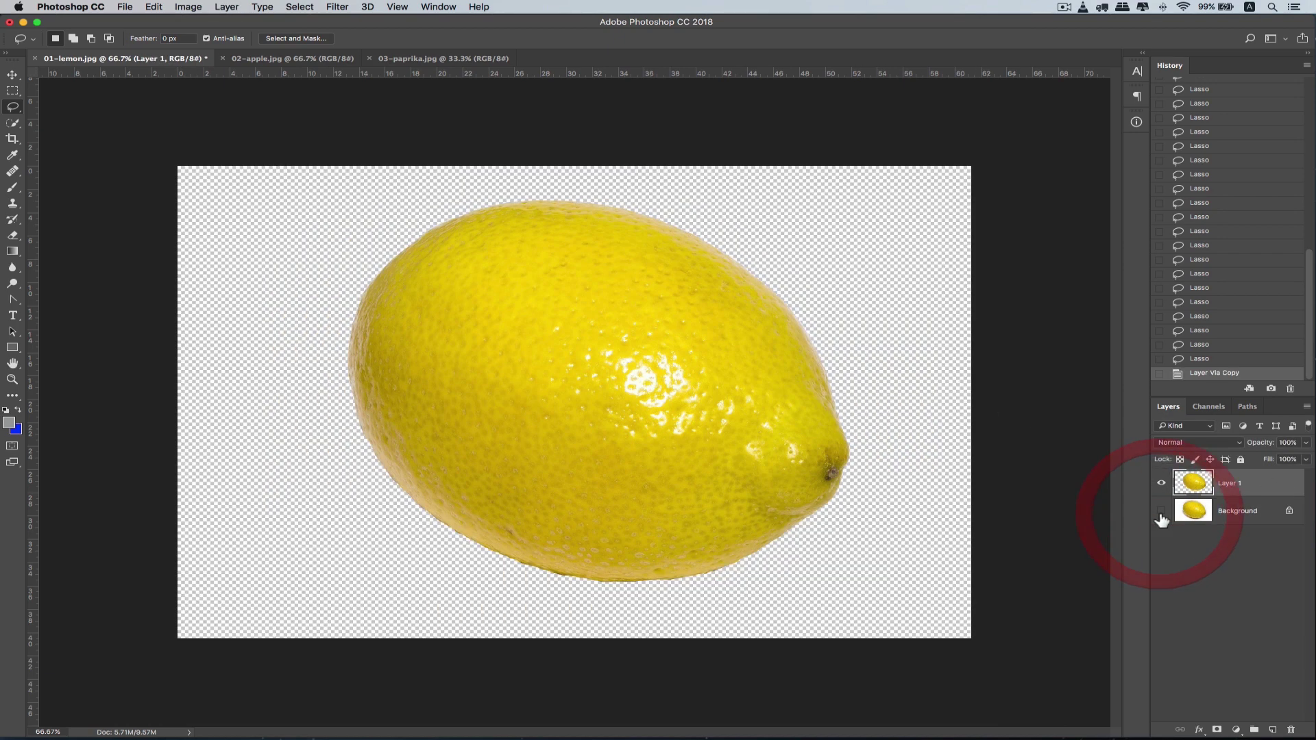
- Examine the cut-out lemon's upper-left, top and right edges up close on Layer 1, and deselect the layer with the whole lemon in view
click(12, 379)
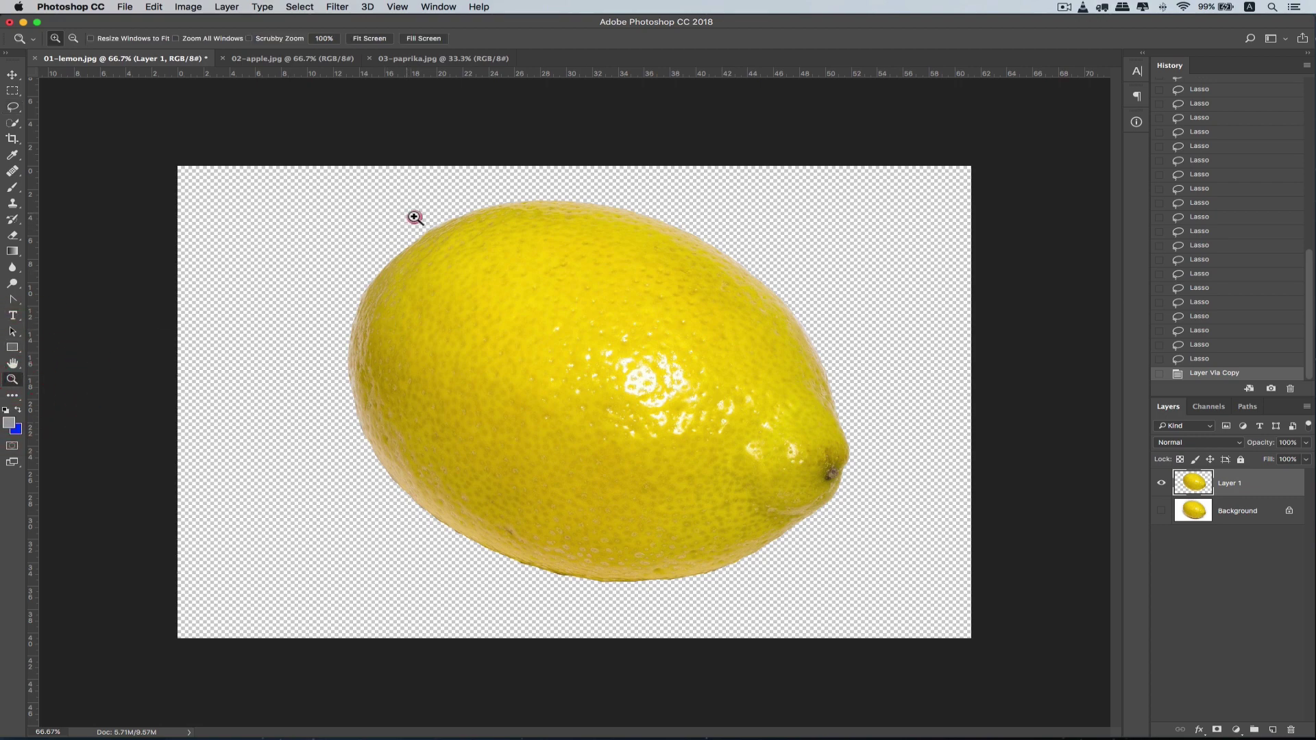
drag(414, 214, 505, 297)
key(super+minus)
key(super+minus)
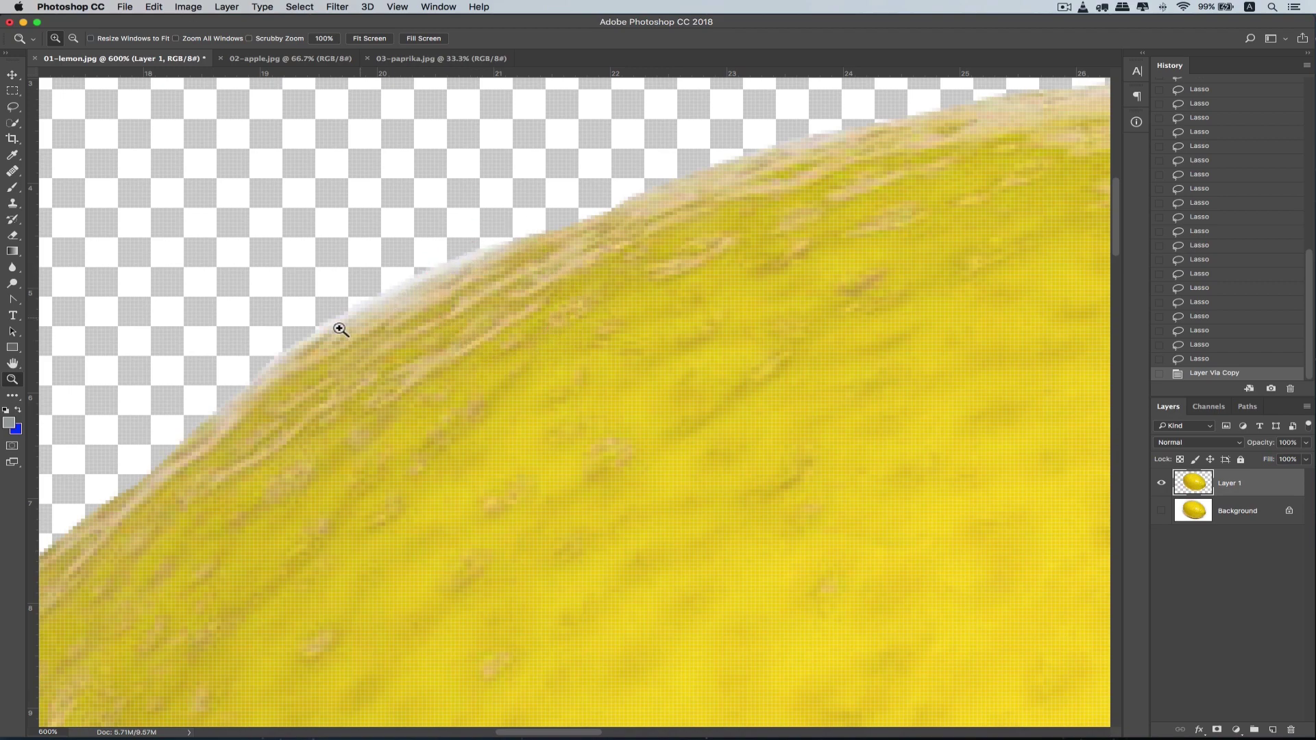
drag(816, 229, 535, 305)
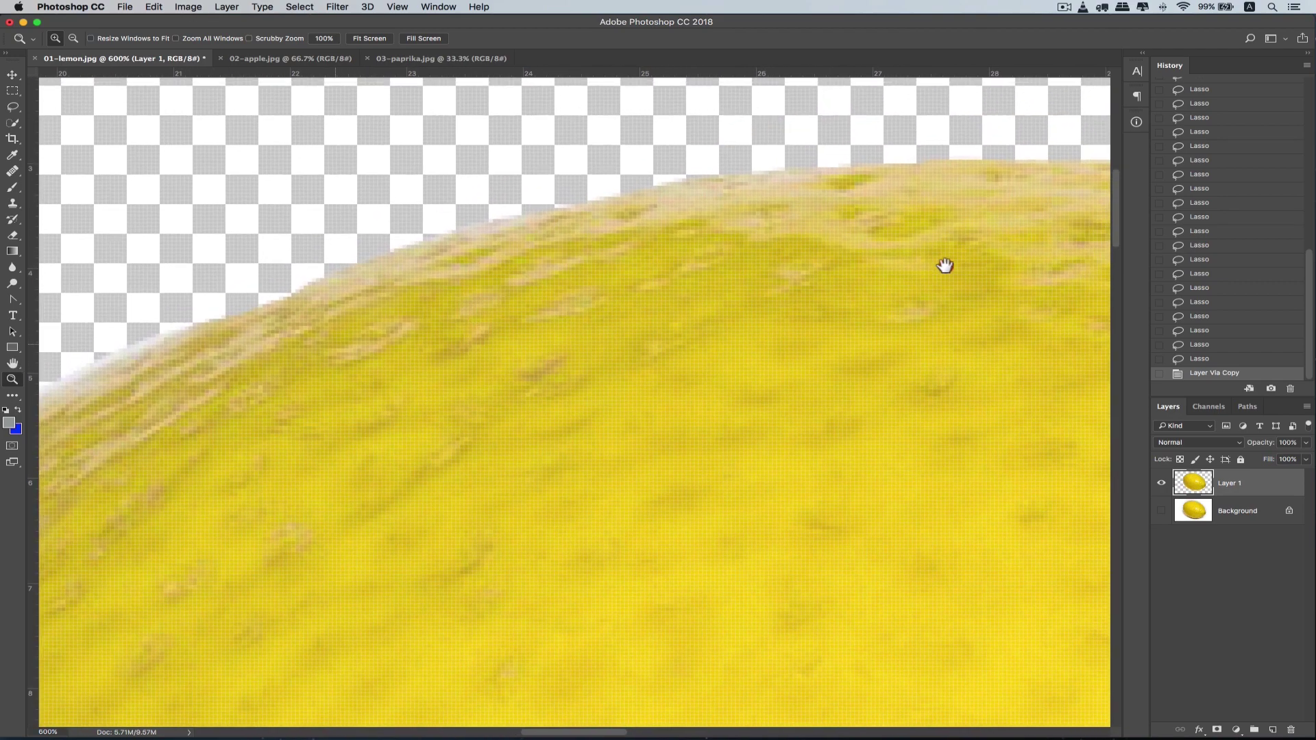
drag(946, 267, 558, 235)
drag(937, 259, 482, 236)
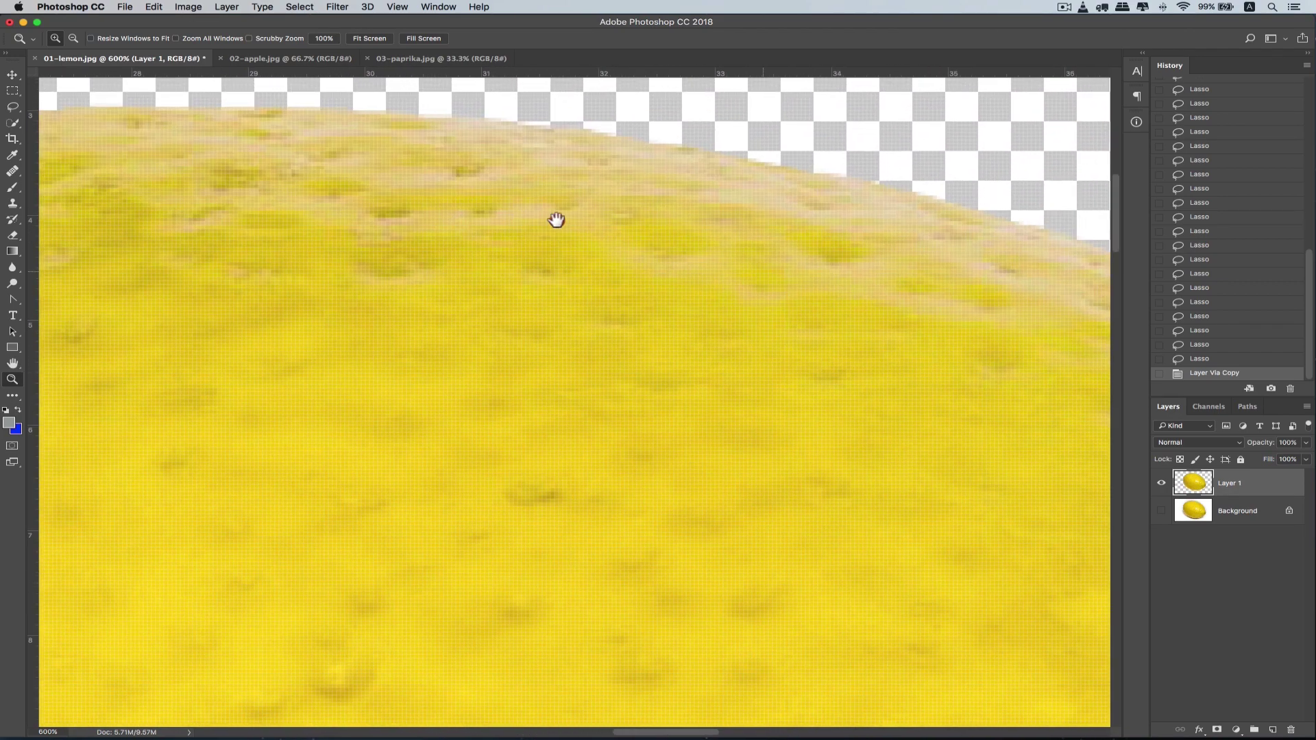
drag(762, 272, 558, 220)
key(super+minus)
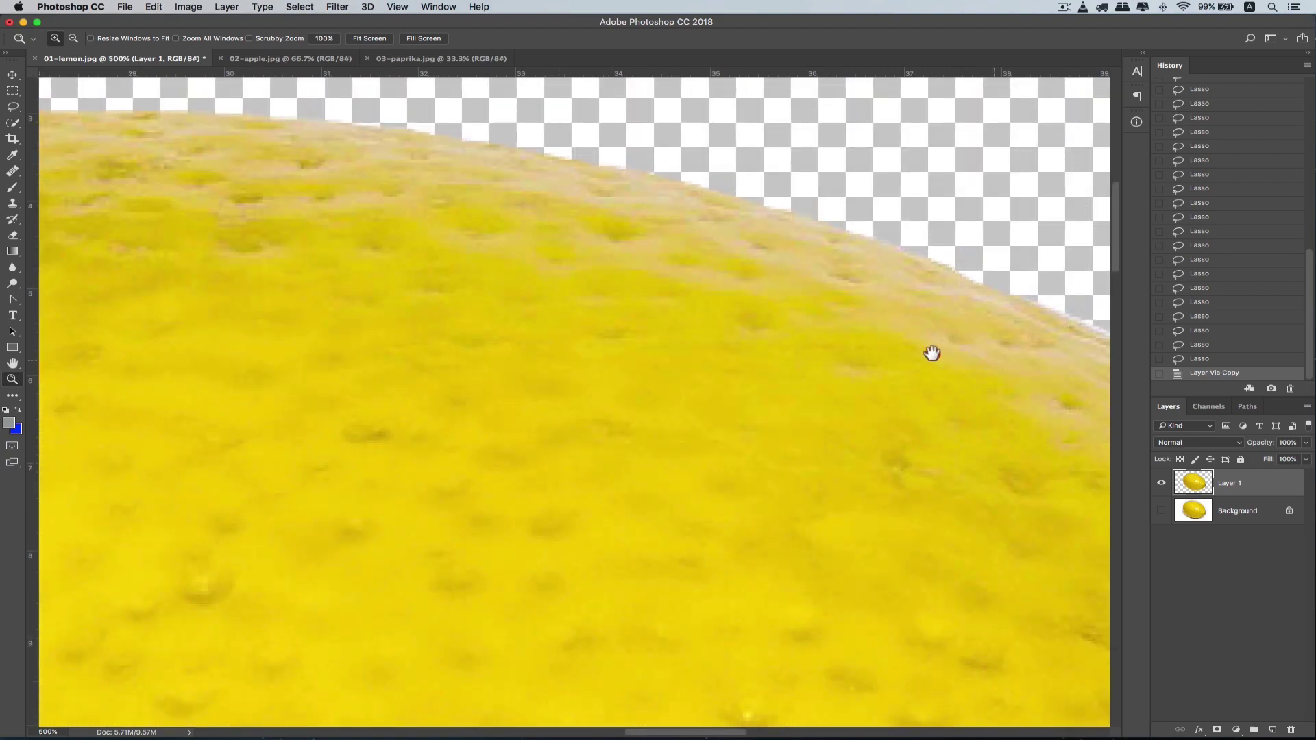
drag(929, 353, 502, 257)
drag(793, 398, 680, 214)
drag(877, 494, 841, 357)
key(super+minus)
key(super+minus)
key(super+minus)
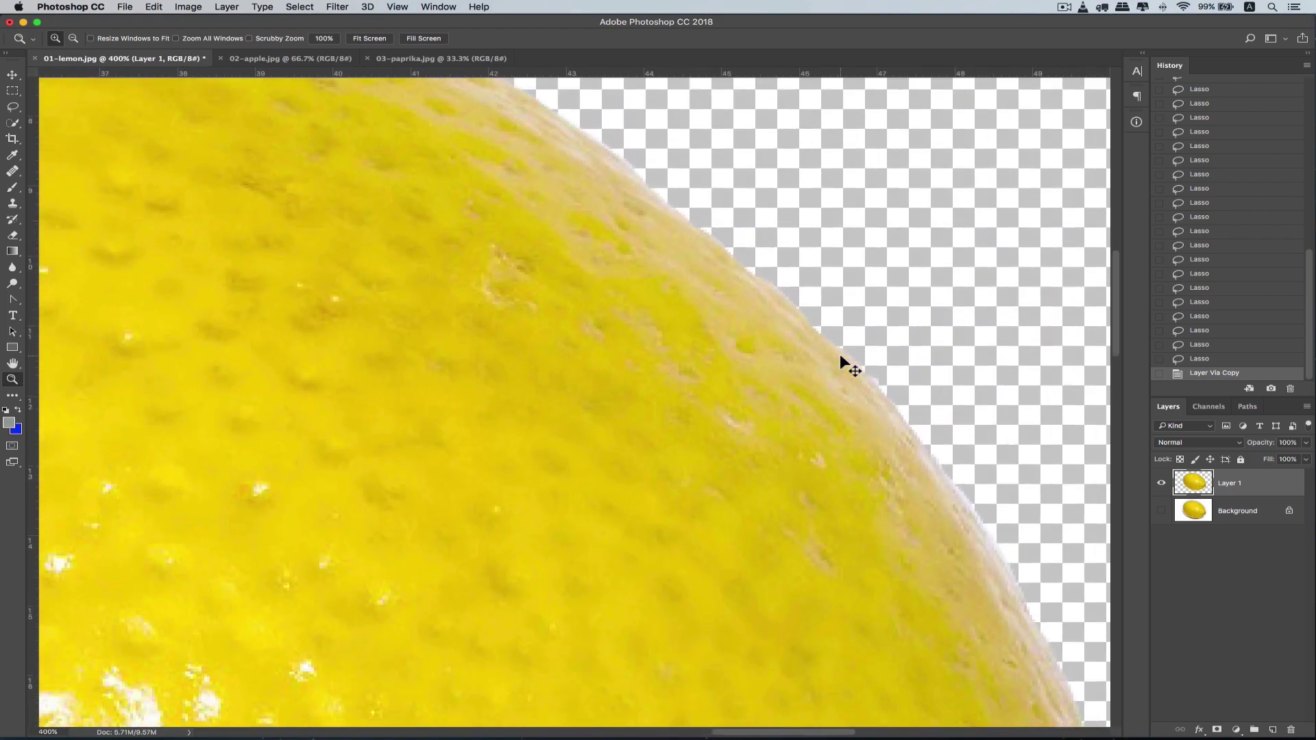
key(super+minus)
key(super+minus)
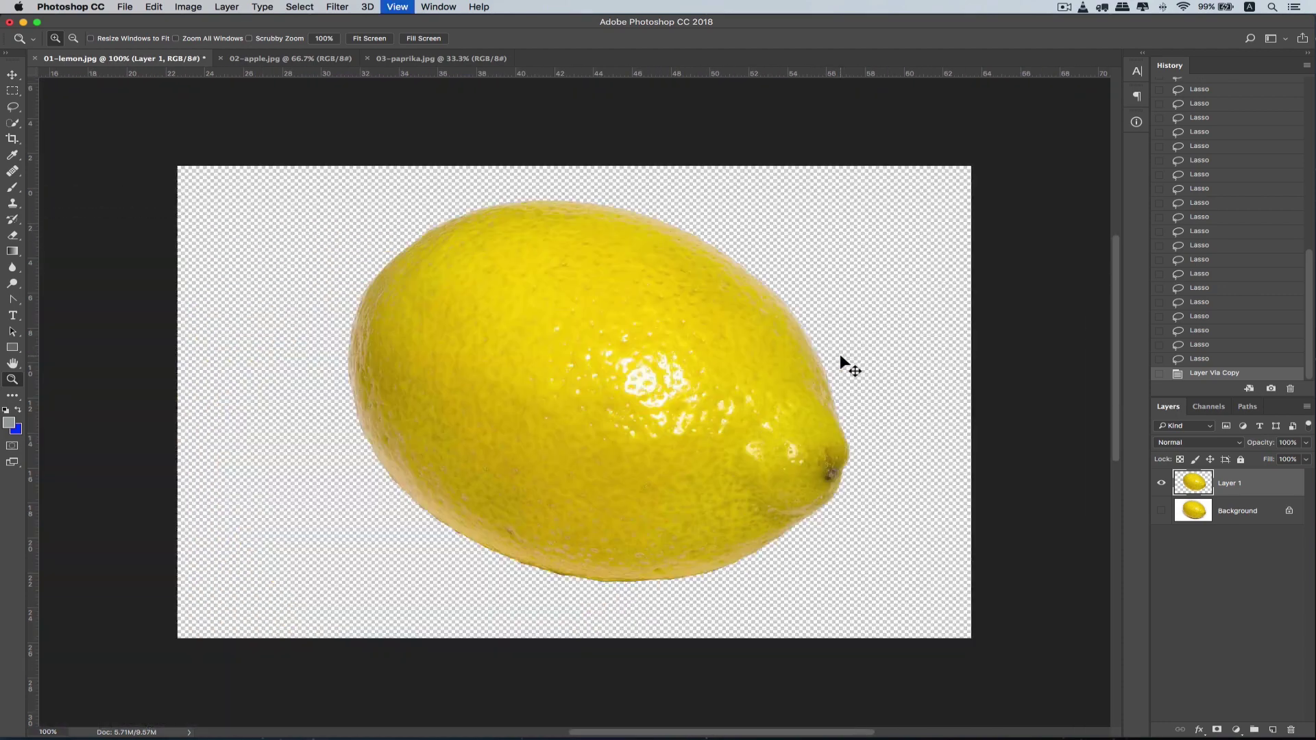
click(1247, 584)
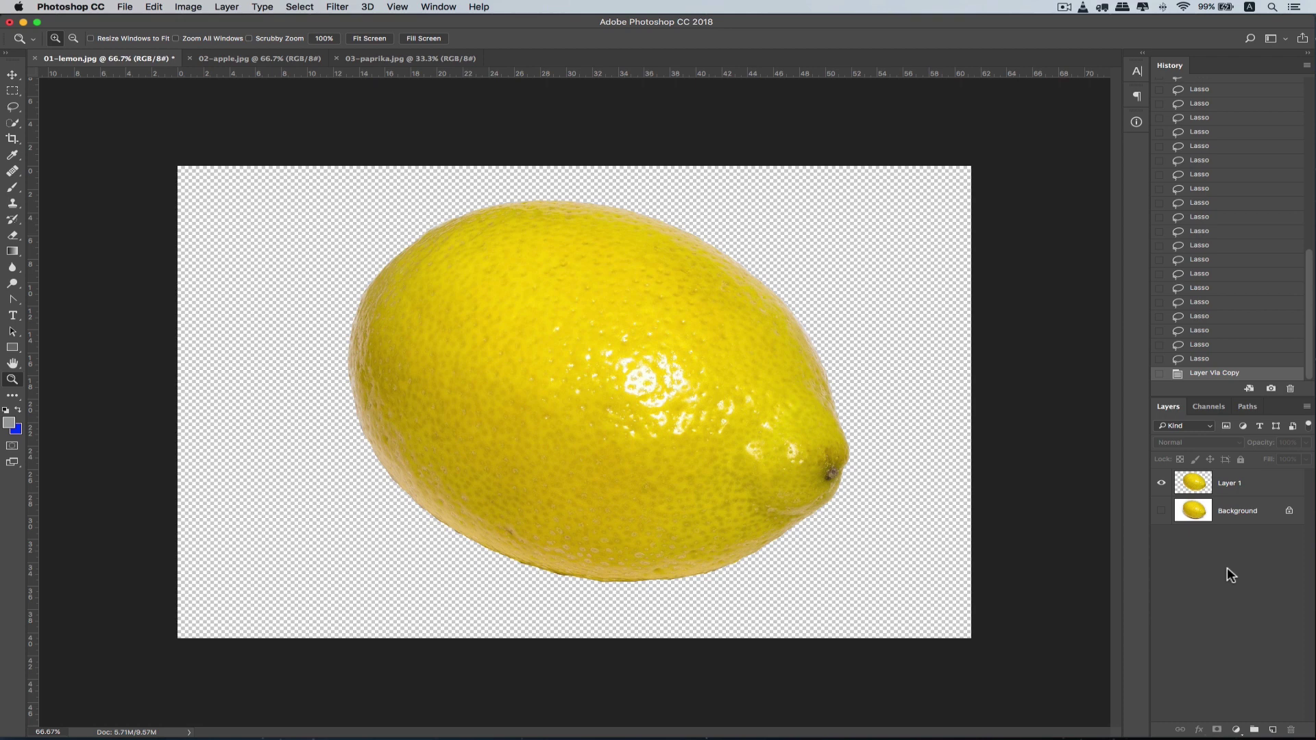
- Switch to the 02-apple.jpg document and choose the Polygonal Lasso tool
key(l)
click(300, 63)
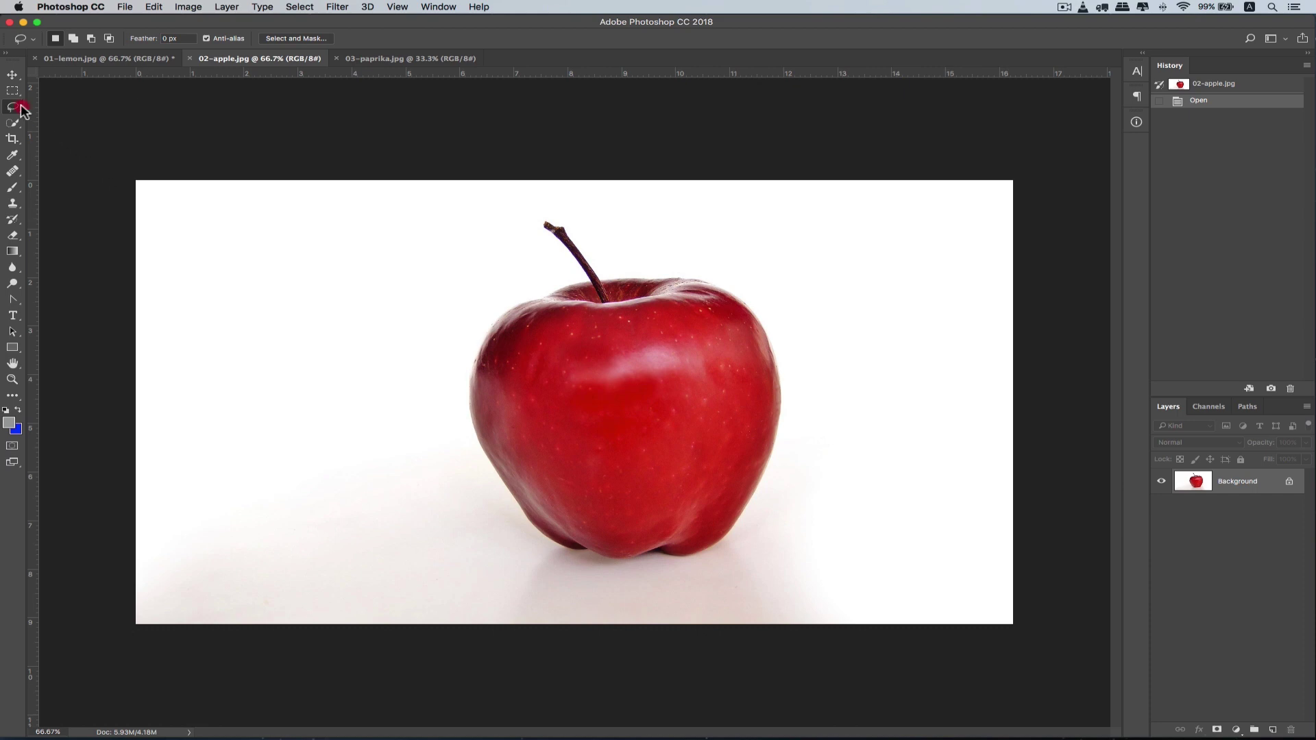
mouse_move(23, 110)
mouse_down()
mouse_move(79, 108)
mouse_move(77, 122)
mouse_up()
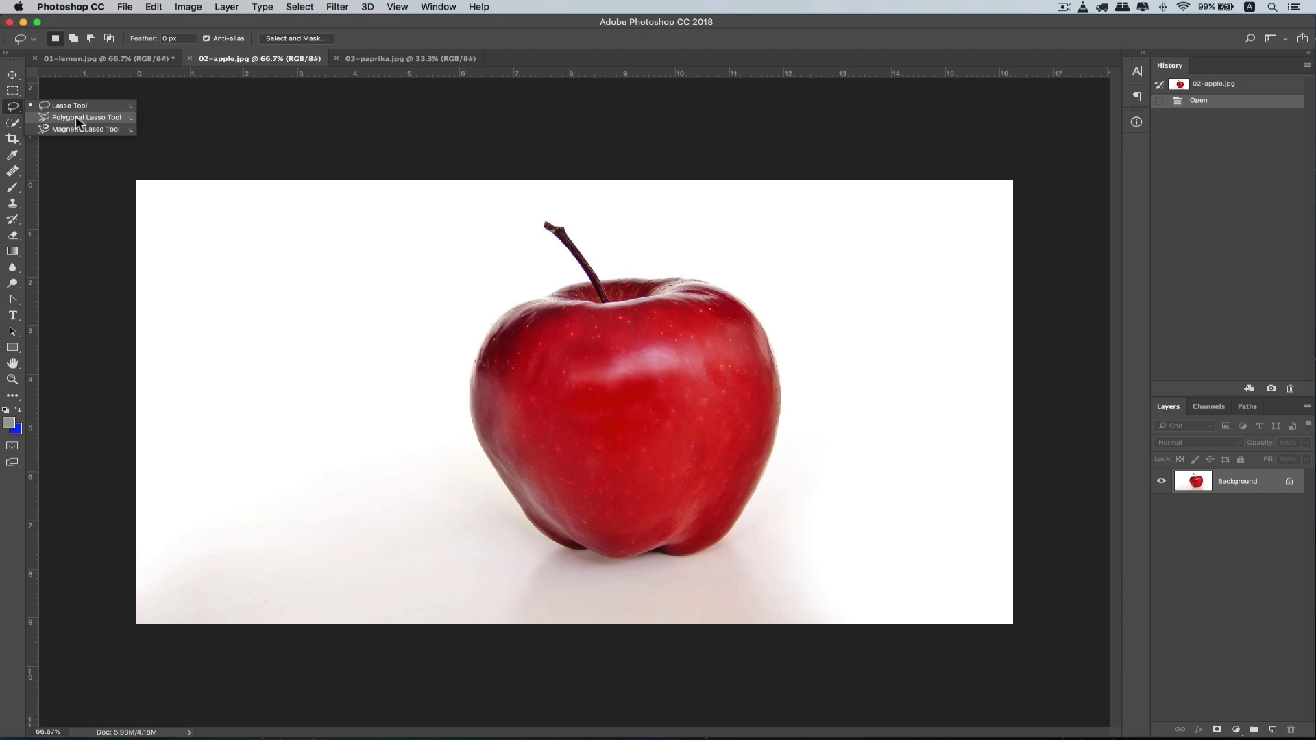
drag(76, 117, 76, 118)
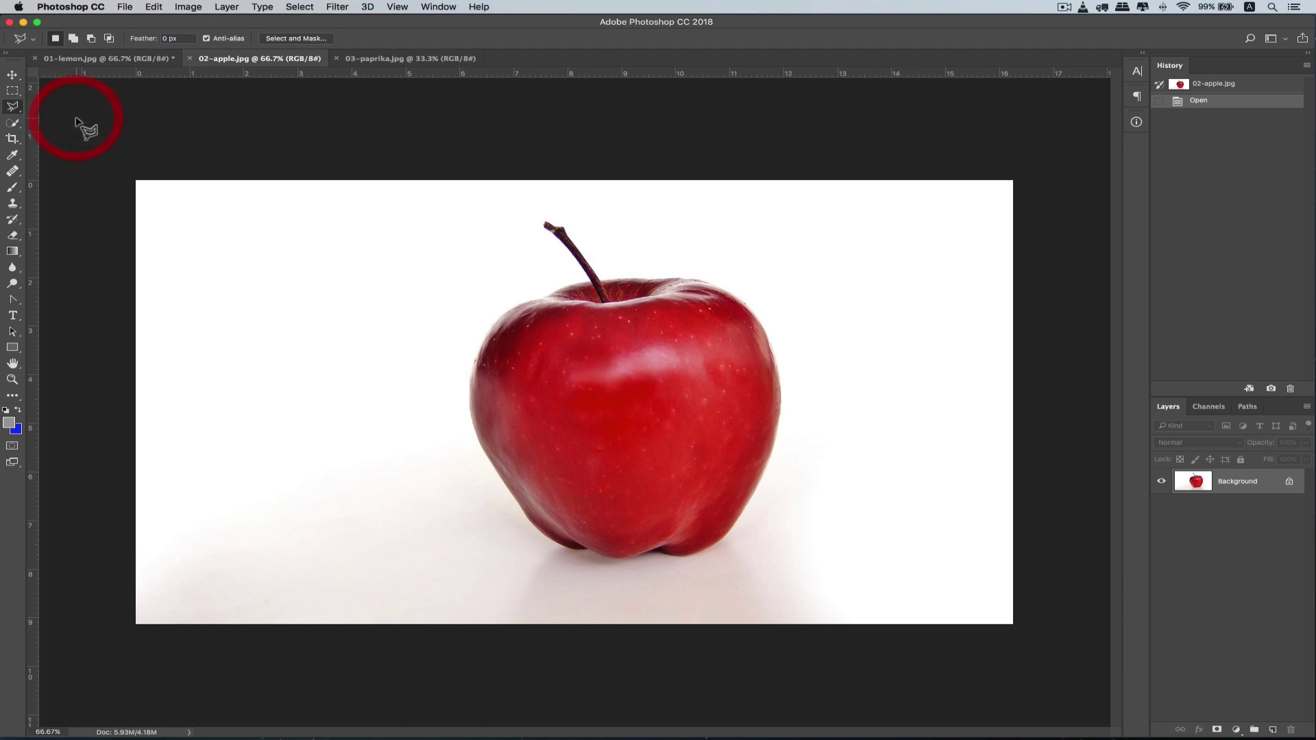
- Start a loose Polygonal Lasso outline above the apple's stem and run it down the left side to below the apple
click(536, 204)
click(506, 224)
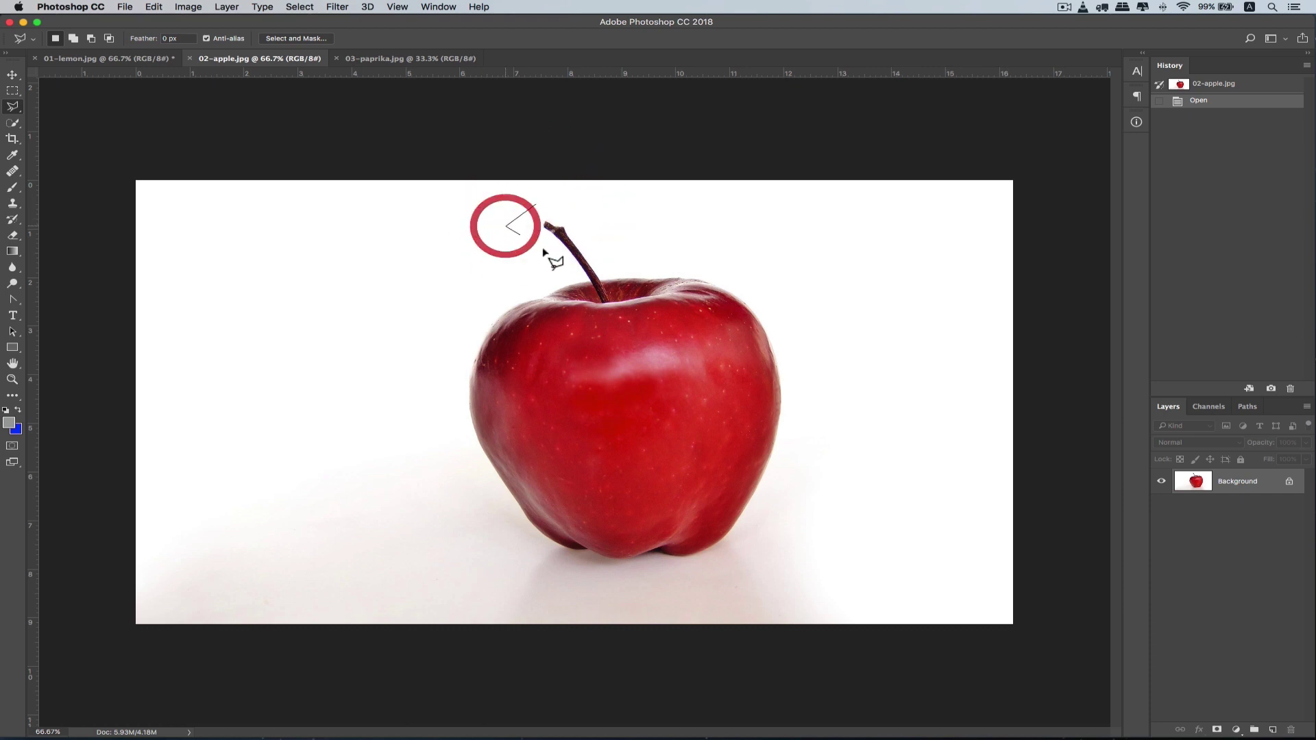
click(564, 267)
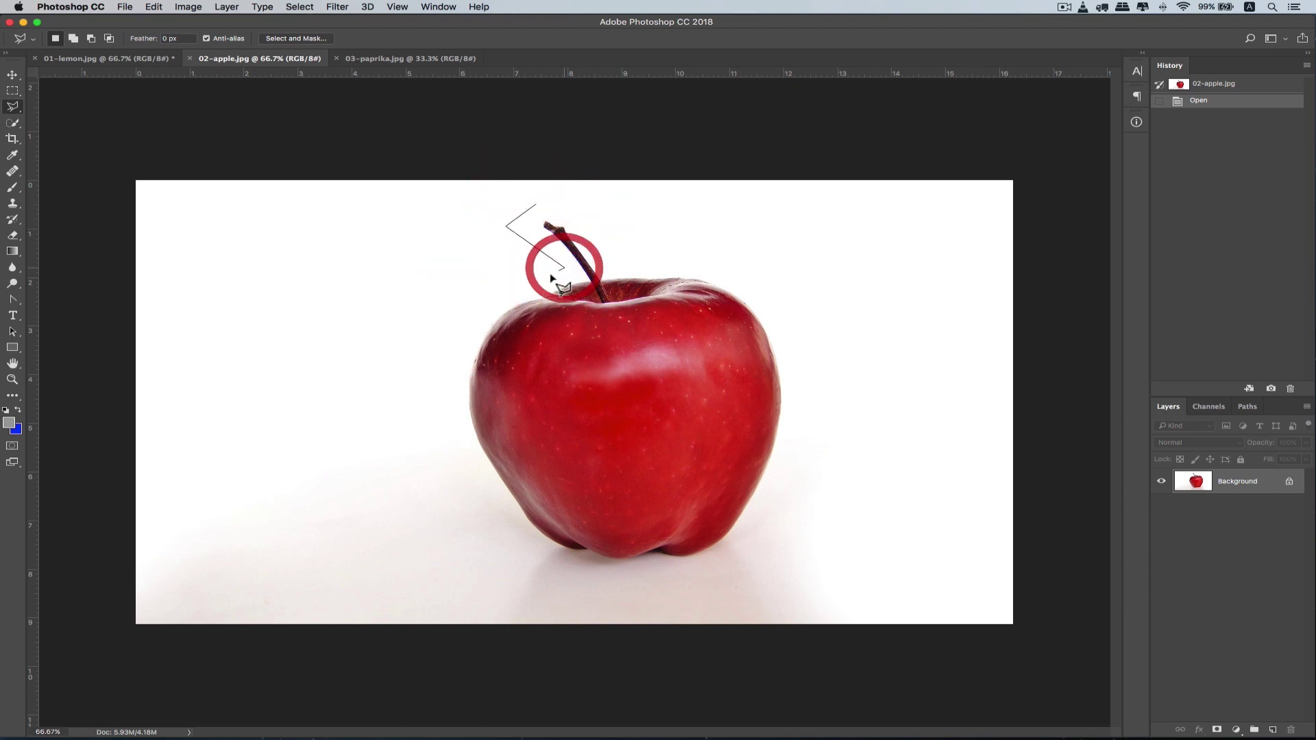
click(491, 302)
click(471, 322)
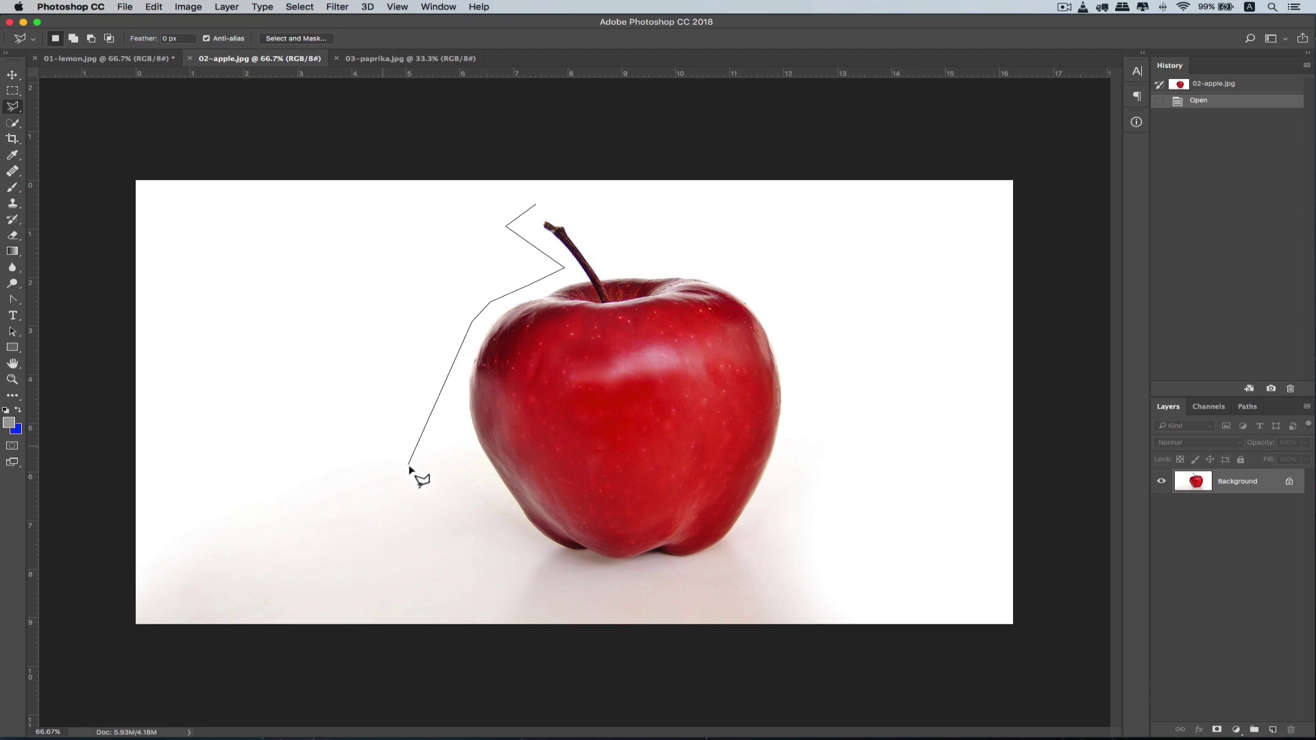
click(451, 362)
click(447, 416)
click(486, 508)
click(548, 568)
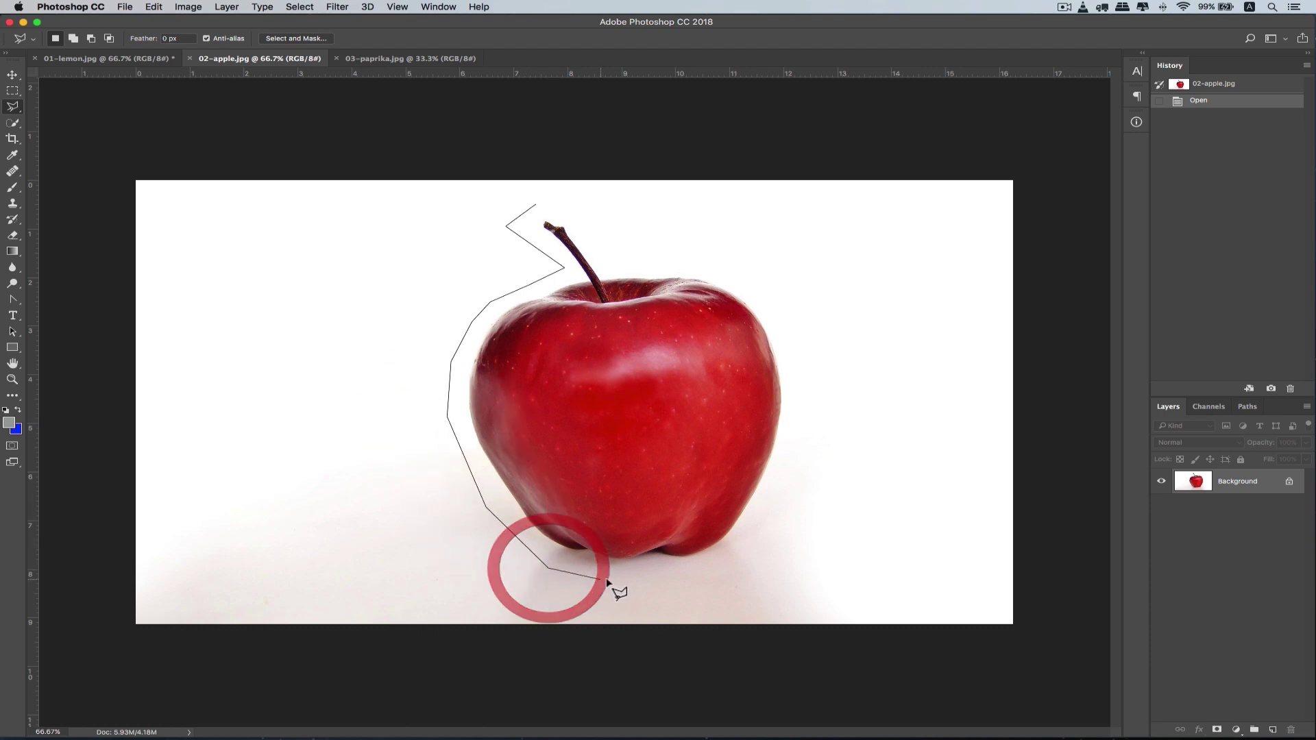
- Continue the loose outline under the apple and up its right side, close it at the starting point, and deselect
click(614, 580)
click(670, 578)
click(719, 568)
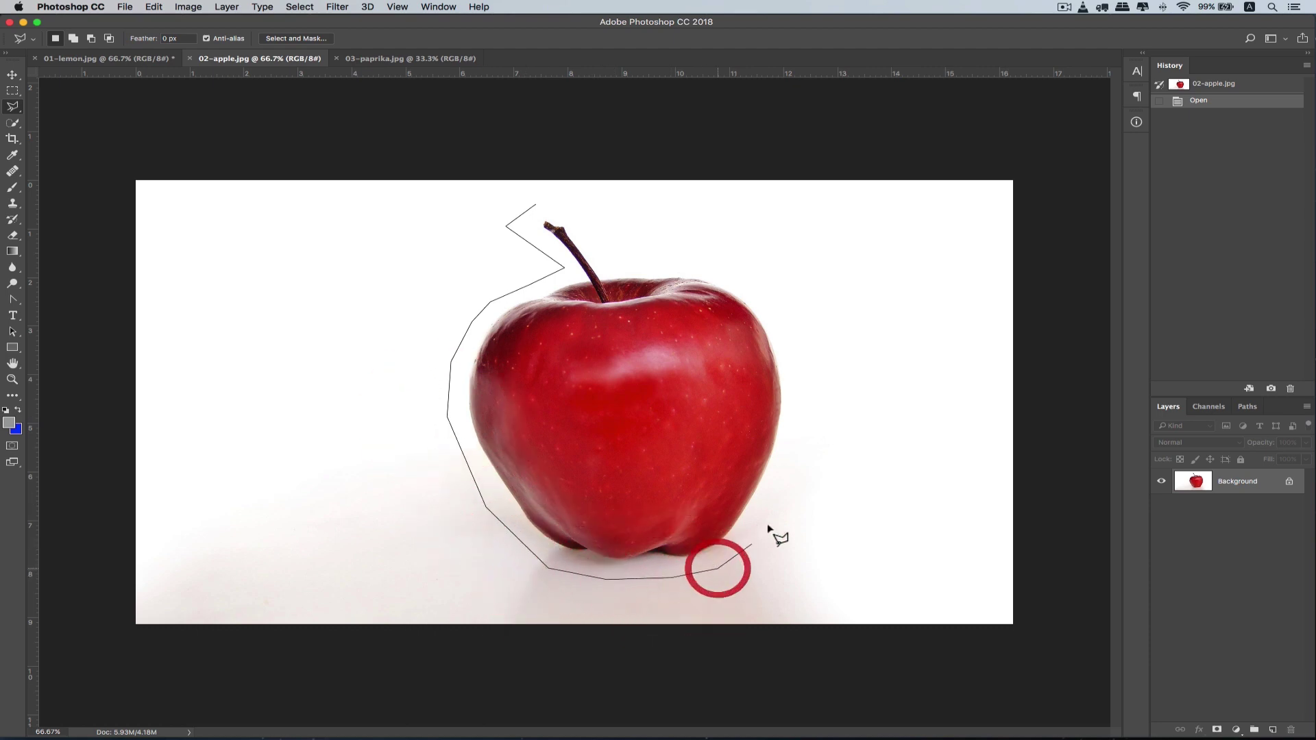
click(785, 501)
click(803, 423)
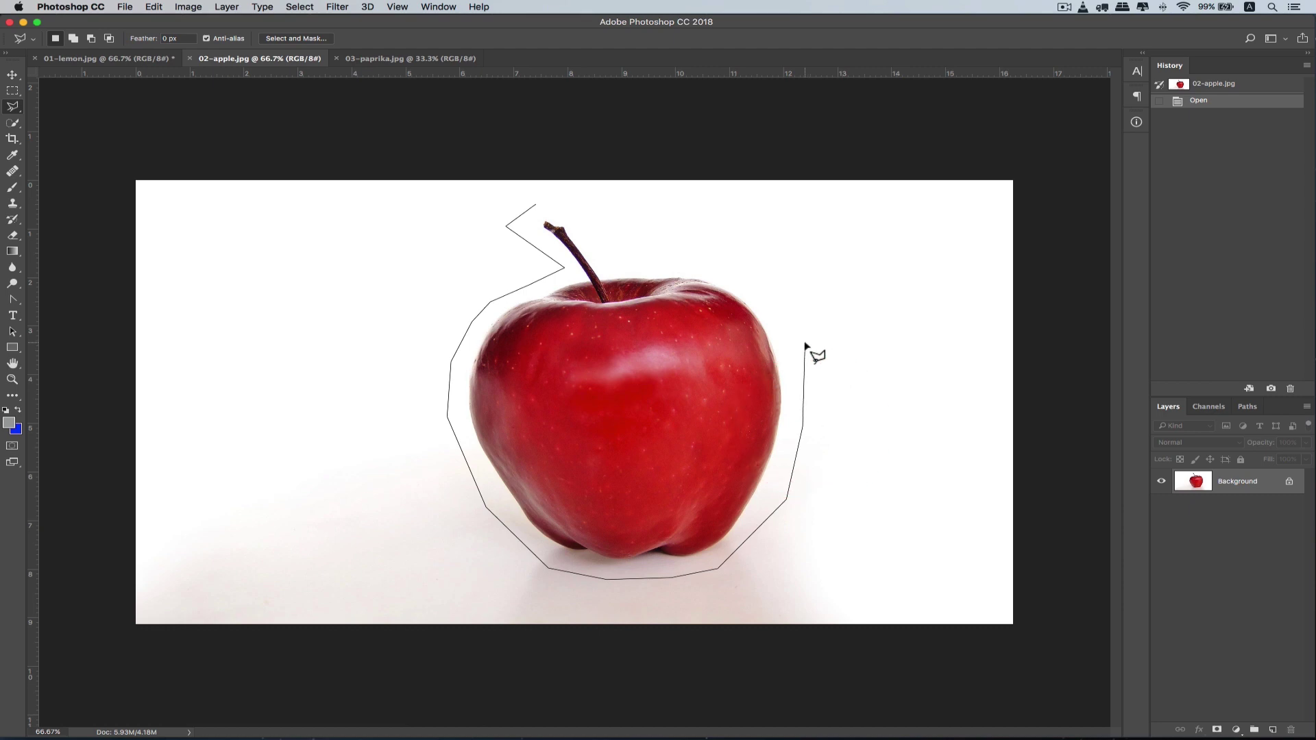
click(805, 342)
click(765, 284)
click(729, 261)
click(630, 257)
click(553, 201)
click(536, 204)
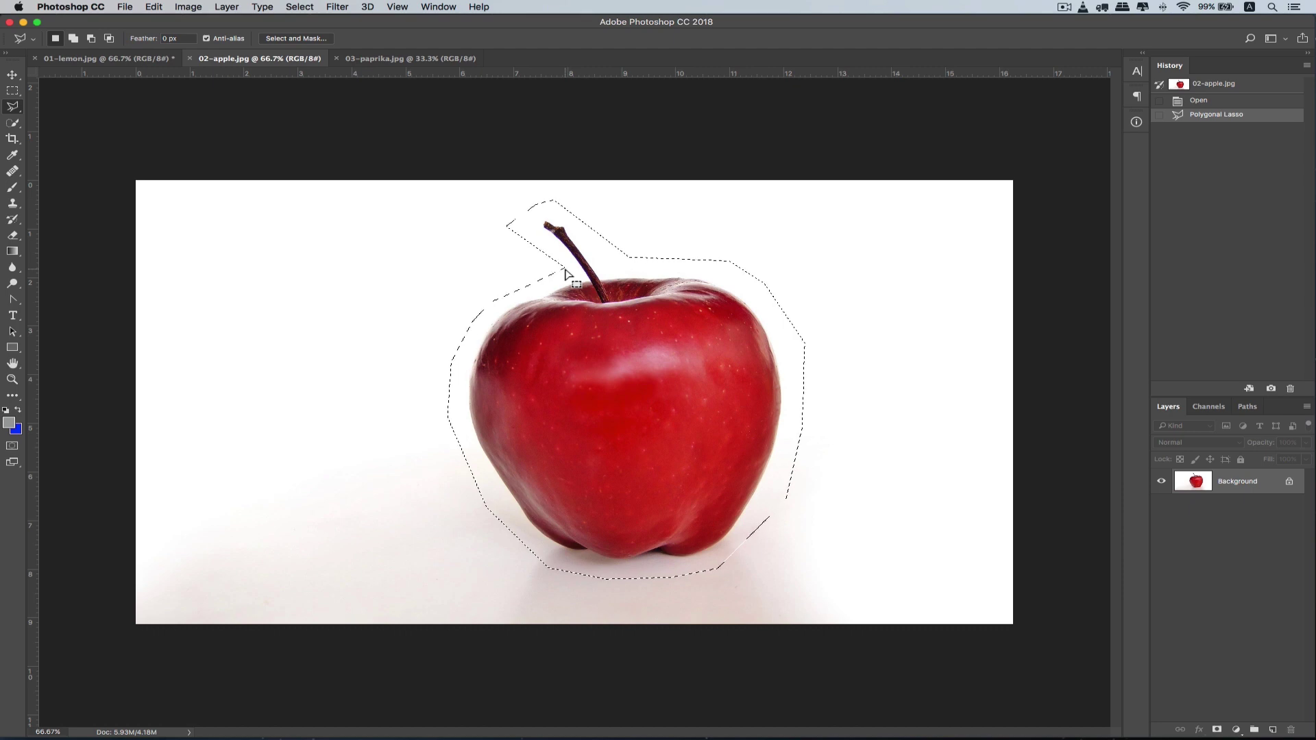
key(super+d)
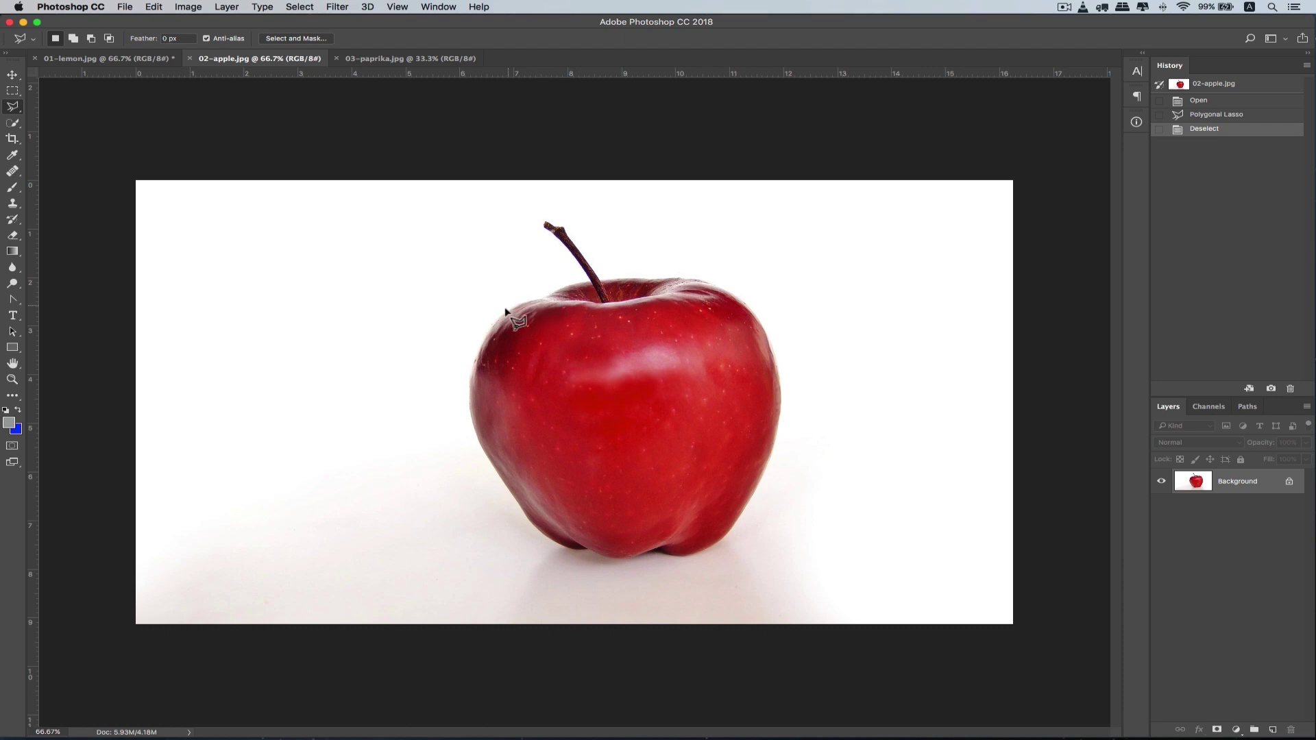
- Start a closer Polygonal Lasso outline beside the stem, following the apple's upper-left edge with short segments
click(567, 285)
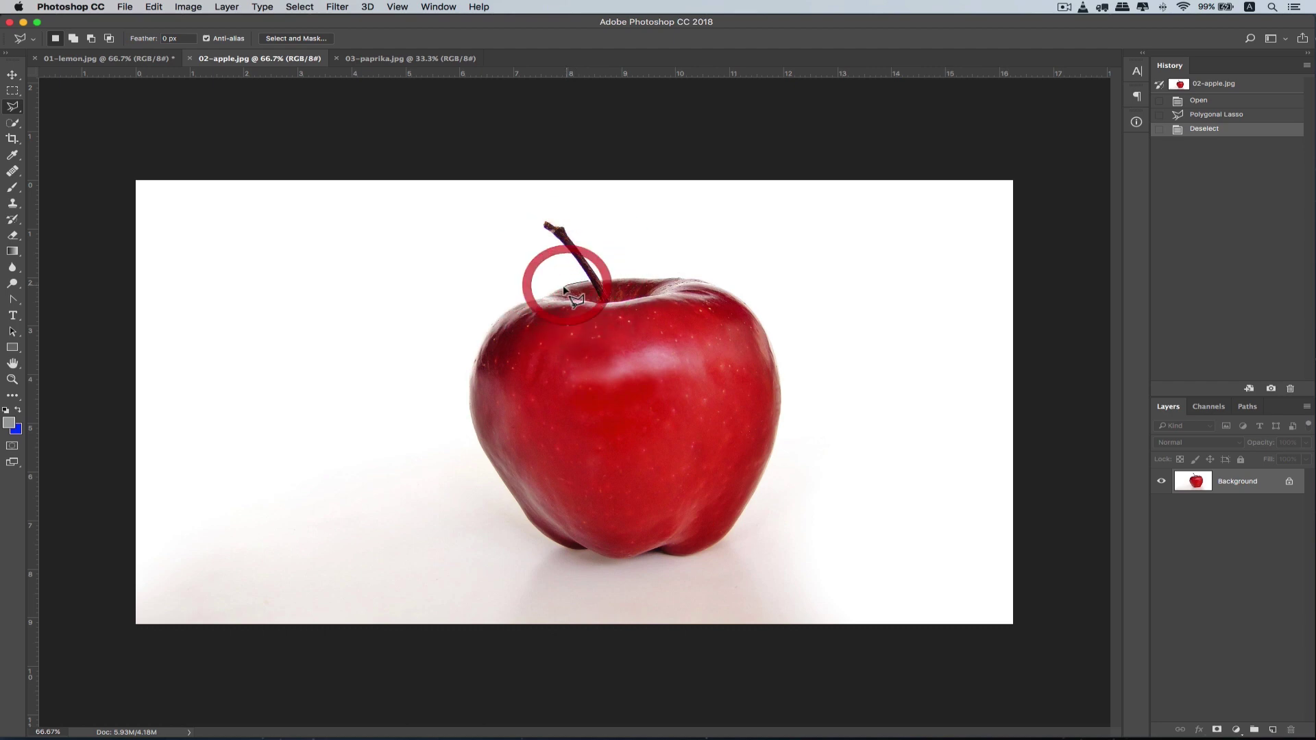
click(555, 292)
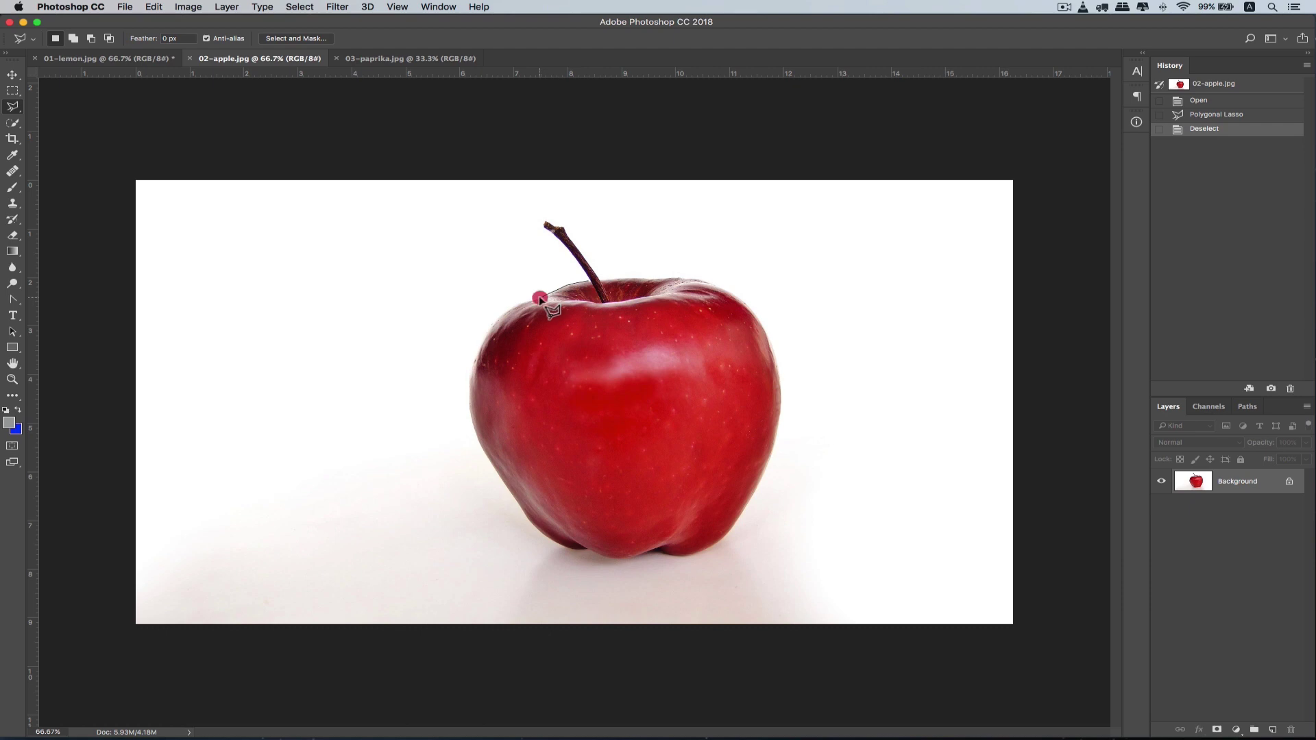
click(539, 296)
click(528, 301)
click(511, 307)
click(504, 312)
click(500, 317)
click(493, 322)
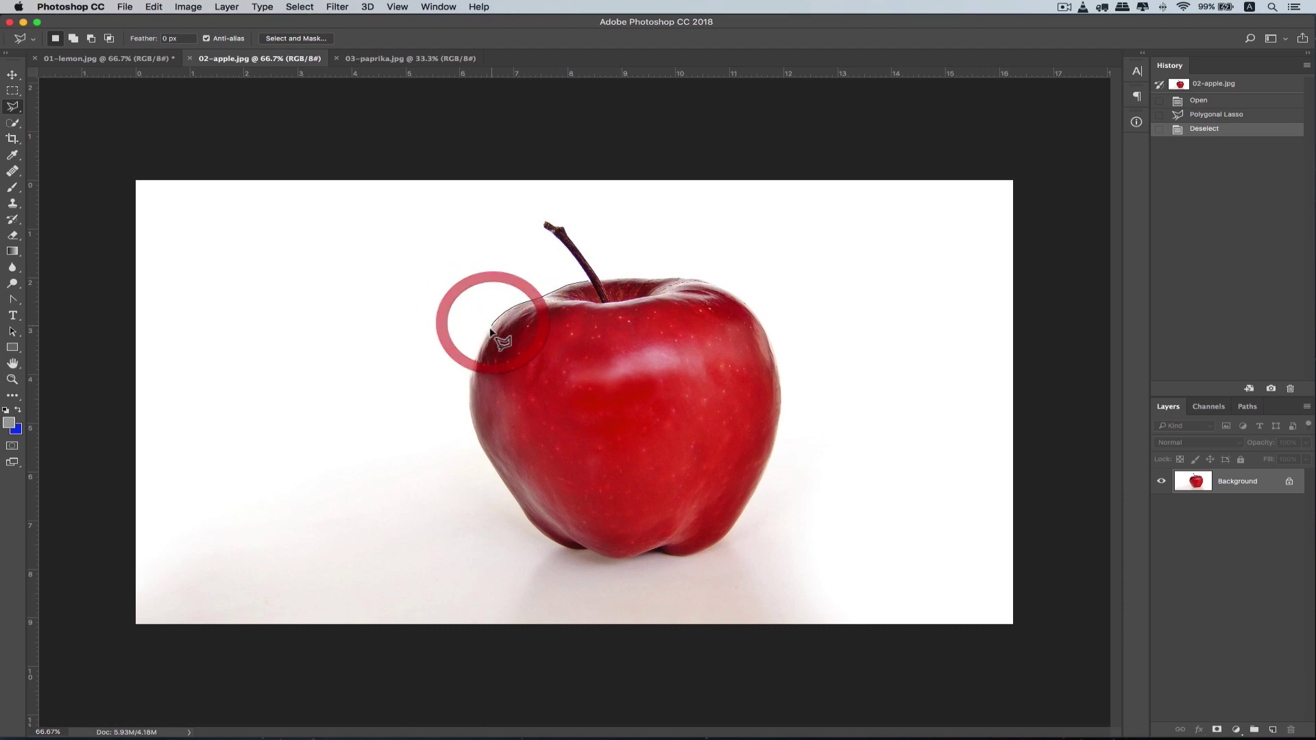
click(487, 334)
click(484, 341)
click(481, 348)
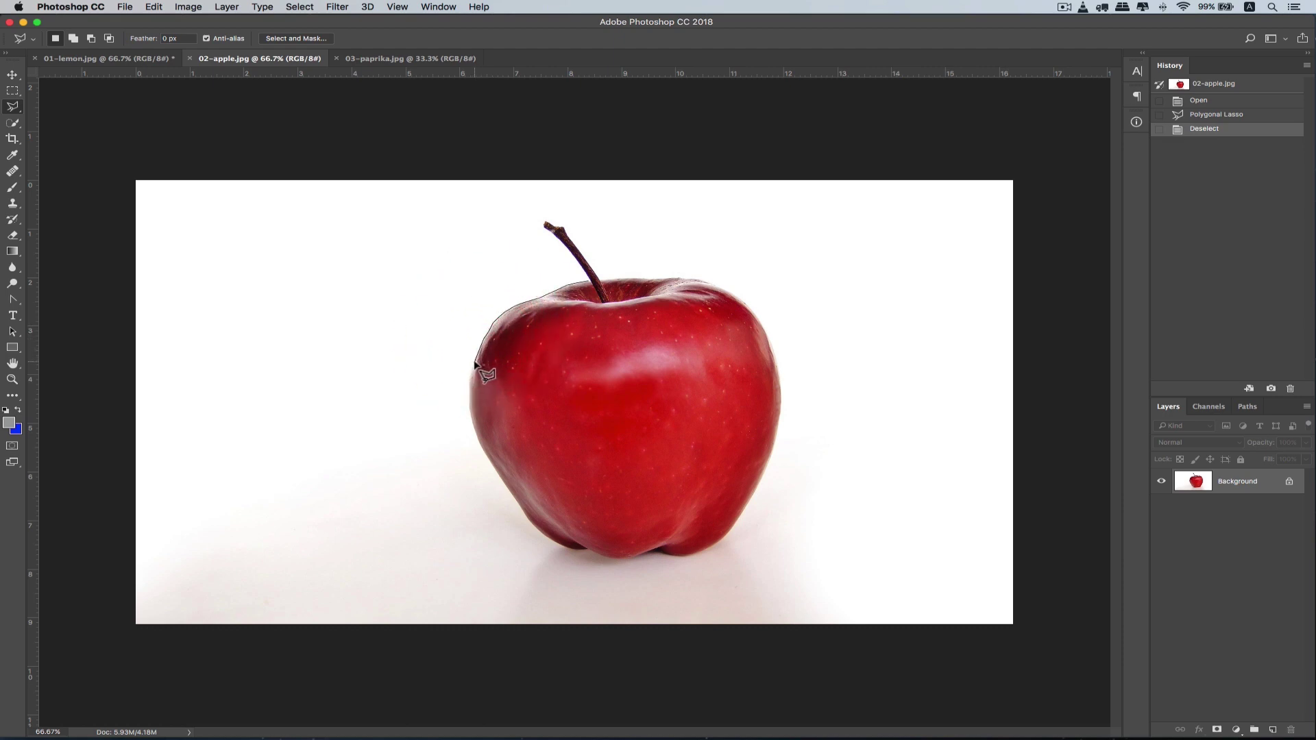
- Trace down the apple's left edge to its lowest point, close the outline straight back to the start, and deselect the left half
click(473, 366)
click(472, 379)
click(471, 396)
click(472, 413)
click(472, 427)
click(481, 455)
click(508, 484)
click(523, 511)
click(533, 527)
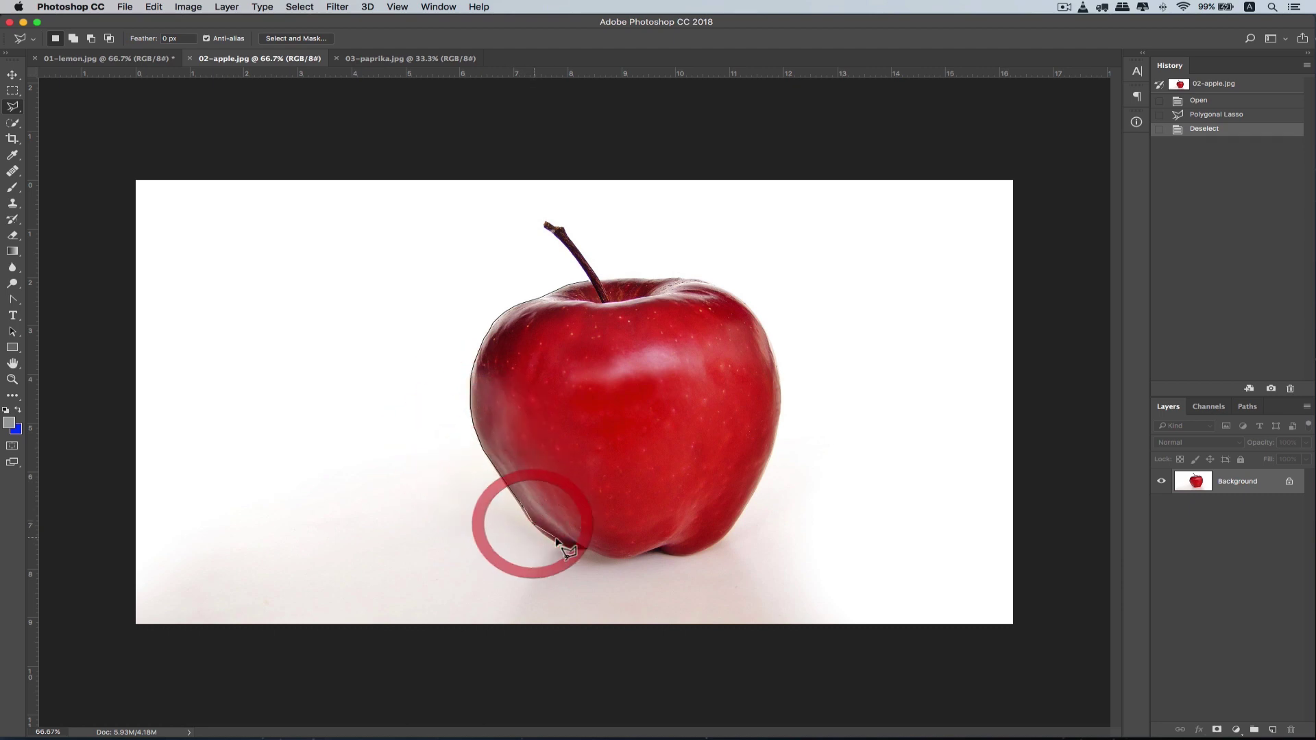
click(557, 542)
click(618, 553)
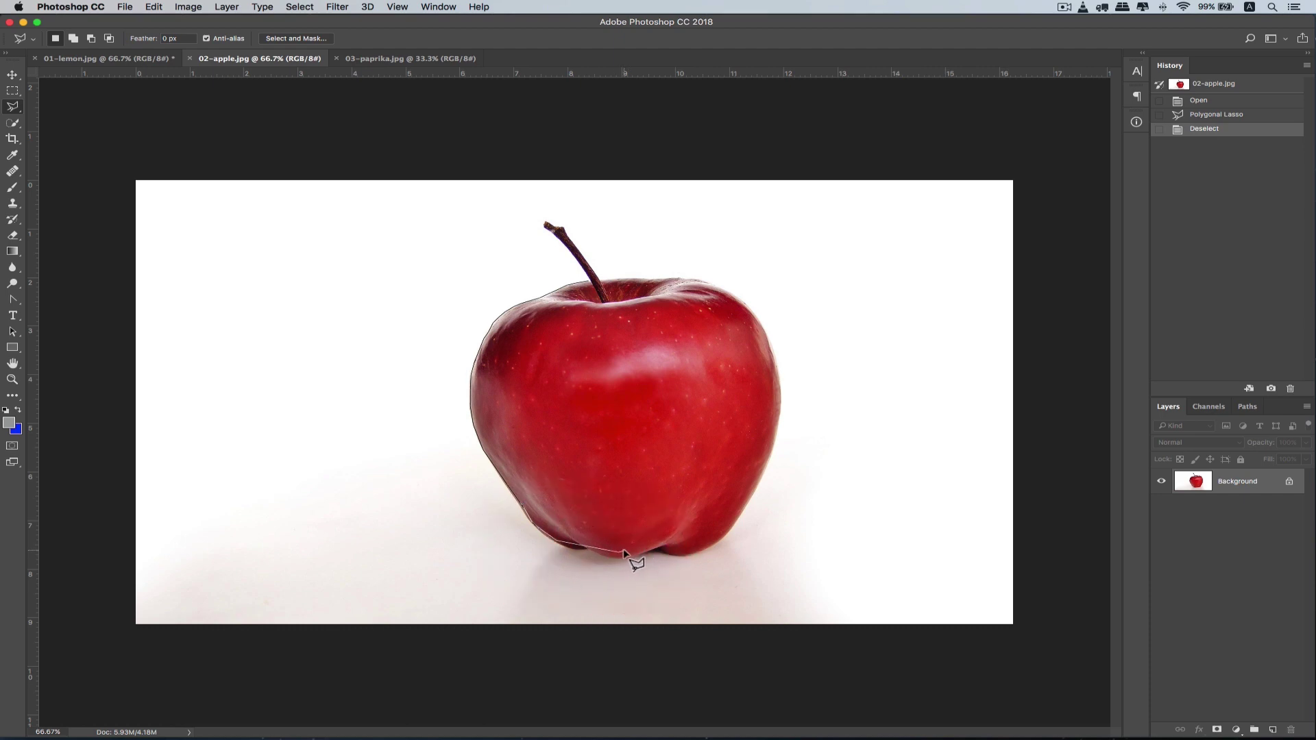
double_click(624, 553)
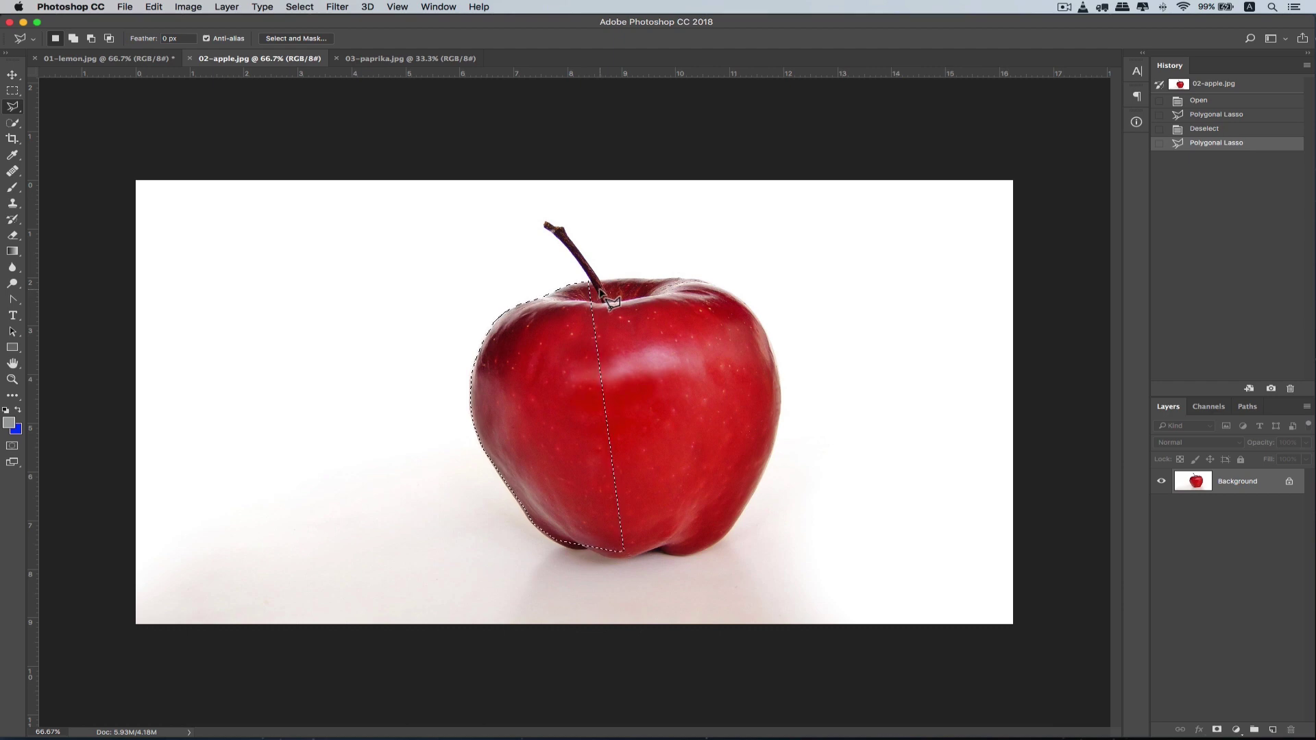
key(super+d)
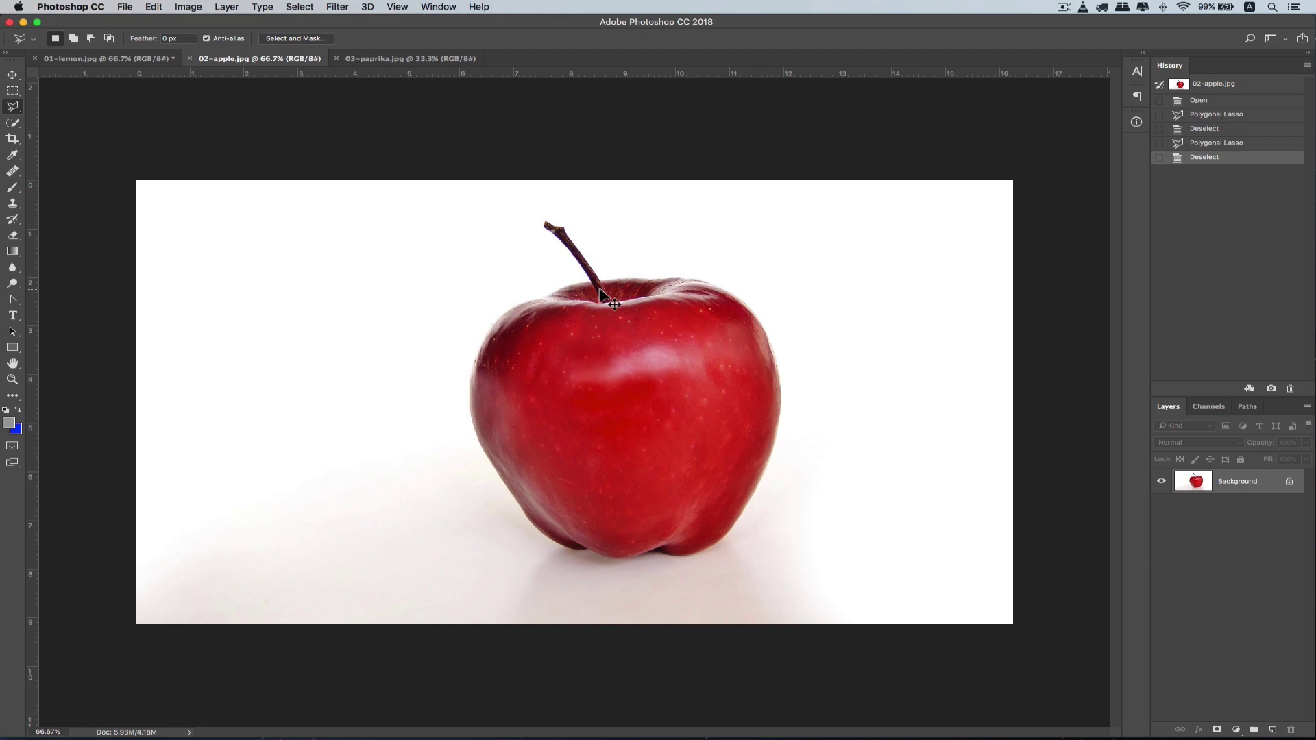
- At 200% zoom, start a Polygonal Lasso outline where the stem meets the apple's rim and trace the rim leftward with short segments
key(super+plus)
key(super+plus)
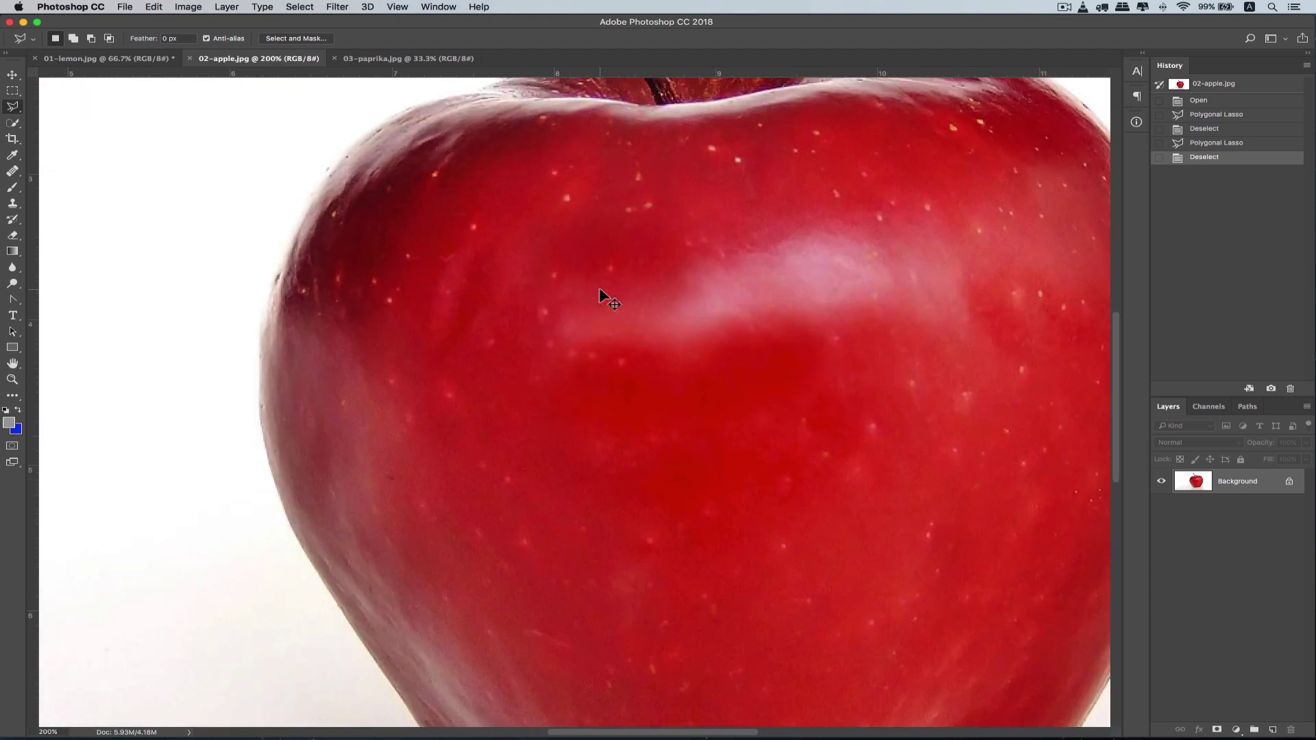
drag(529, 221, 770, 441)
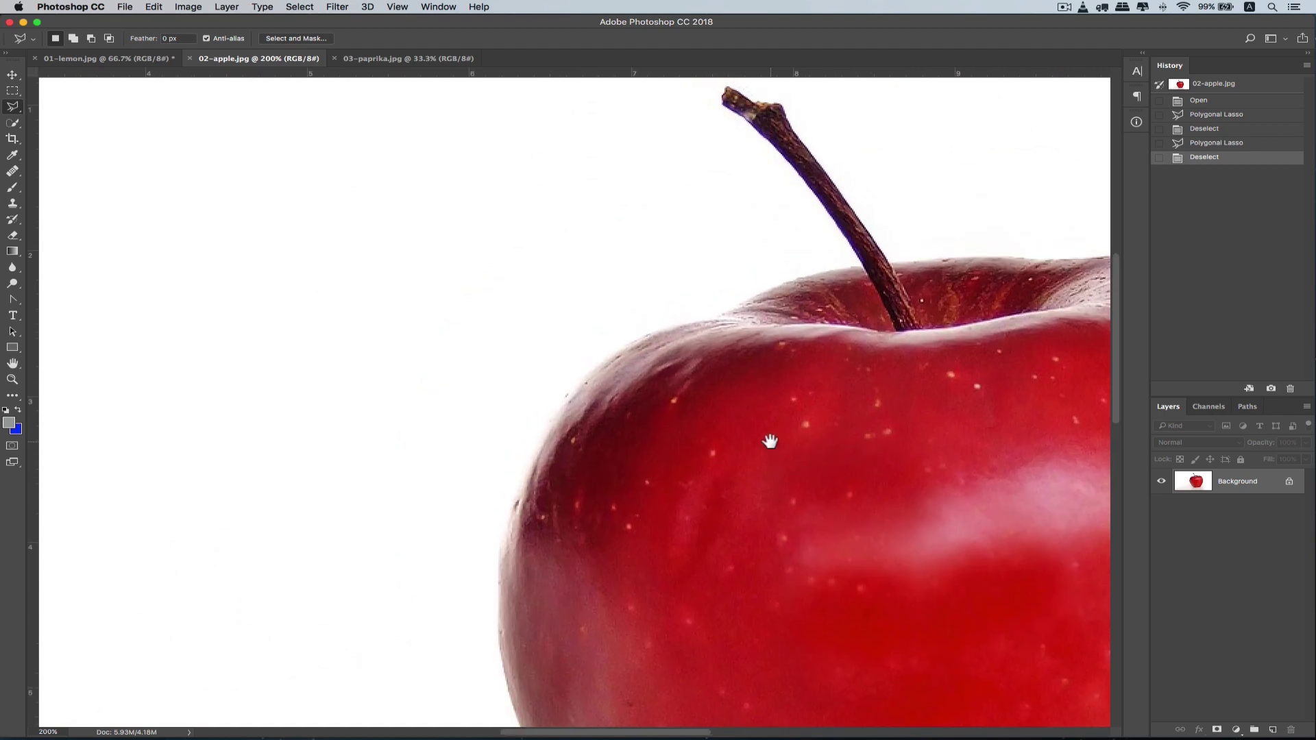
click(855, 273)
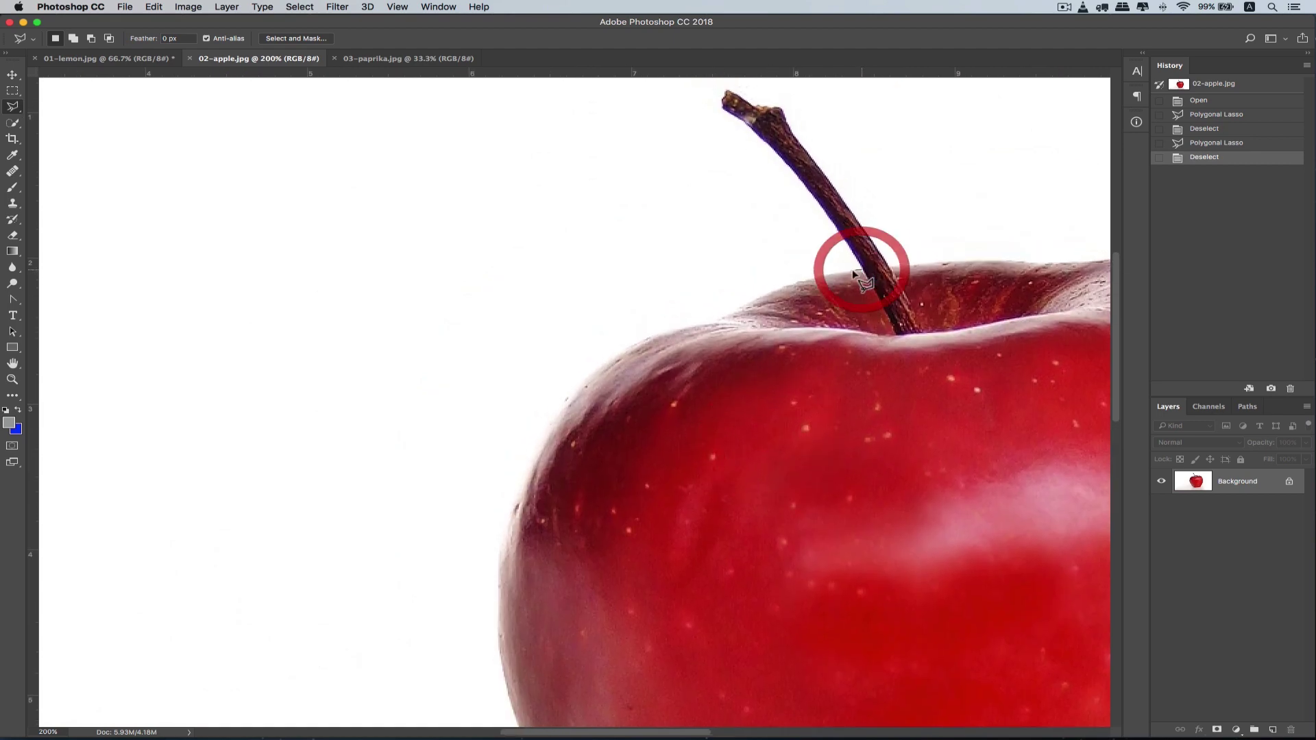
click(846, 274)
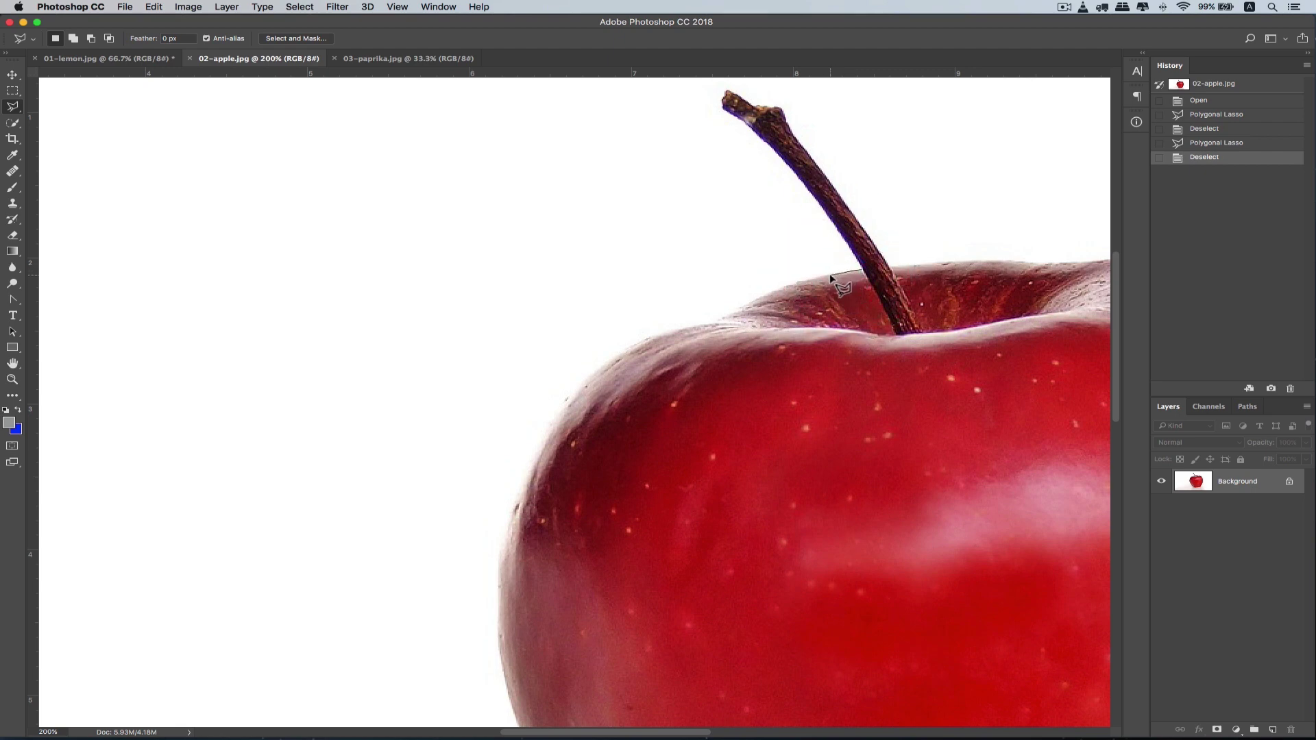
click(825, 274)
click(792, 282)
click(774, 292)
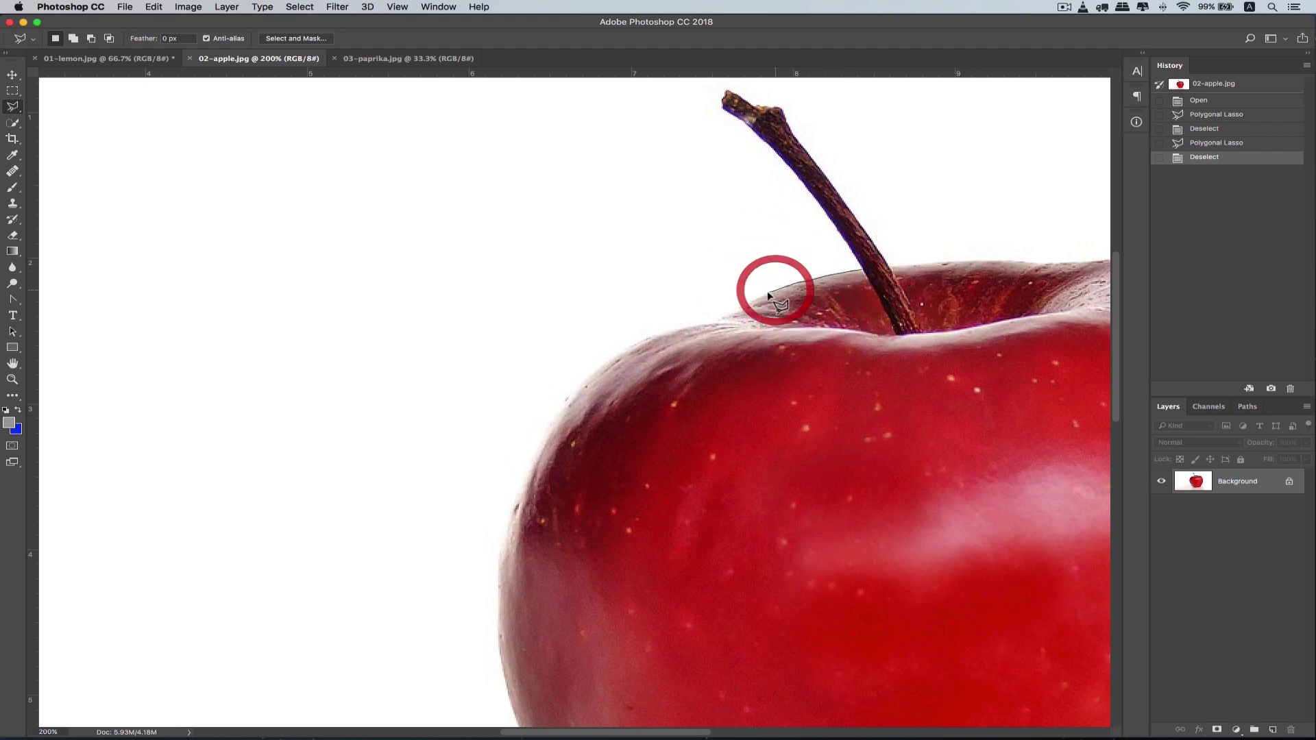
click(758, 297)
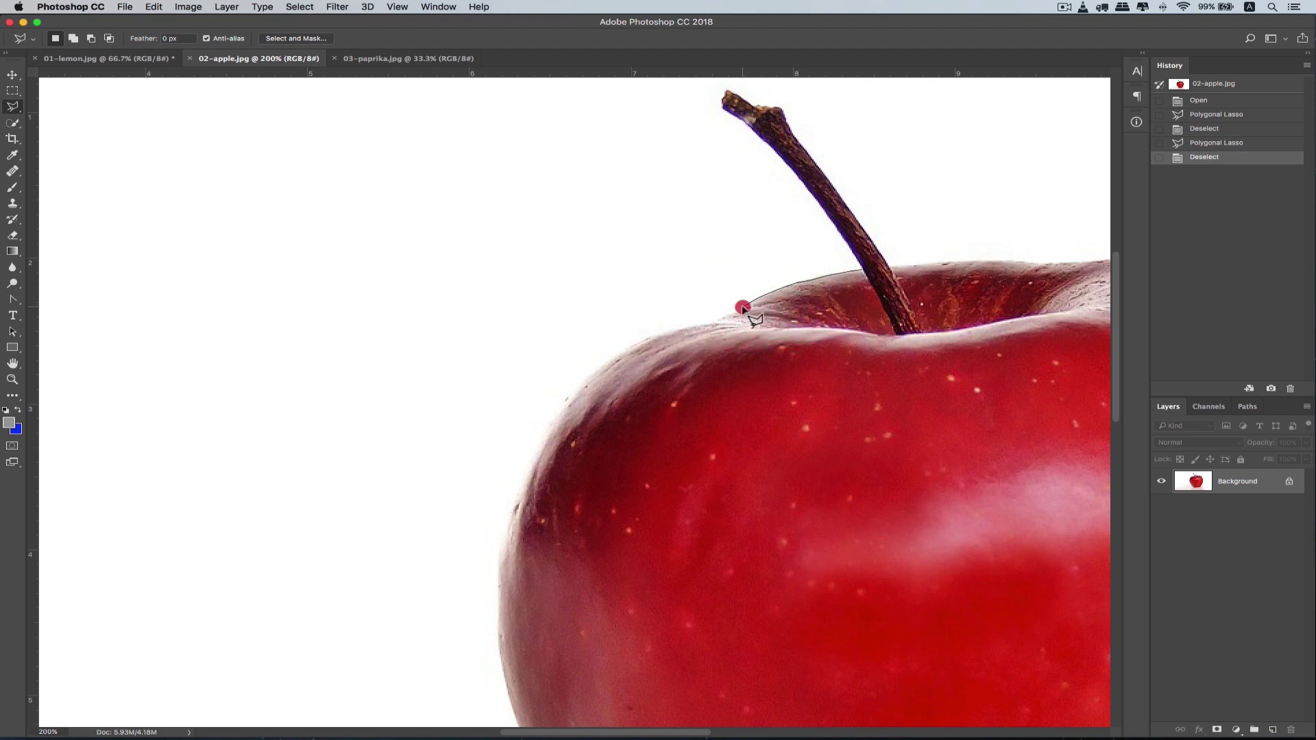
- Continue the Polygonal Lasso outline from the apple's rim leftward along the top of its left shoulder with short segments
click(743, 308)
click(720, 315)
click(709, 323)
click(693, 328)
click(673, 334)
click(657, 337)
click(638, 343)
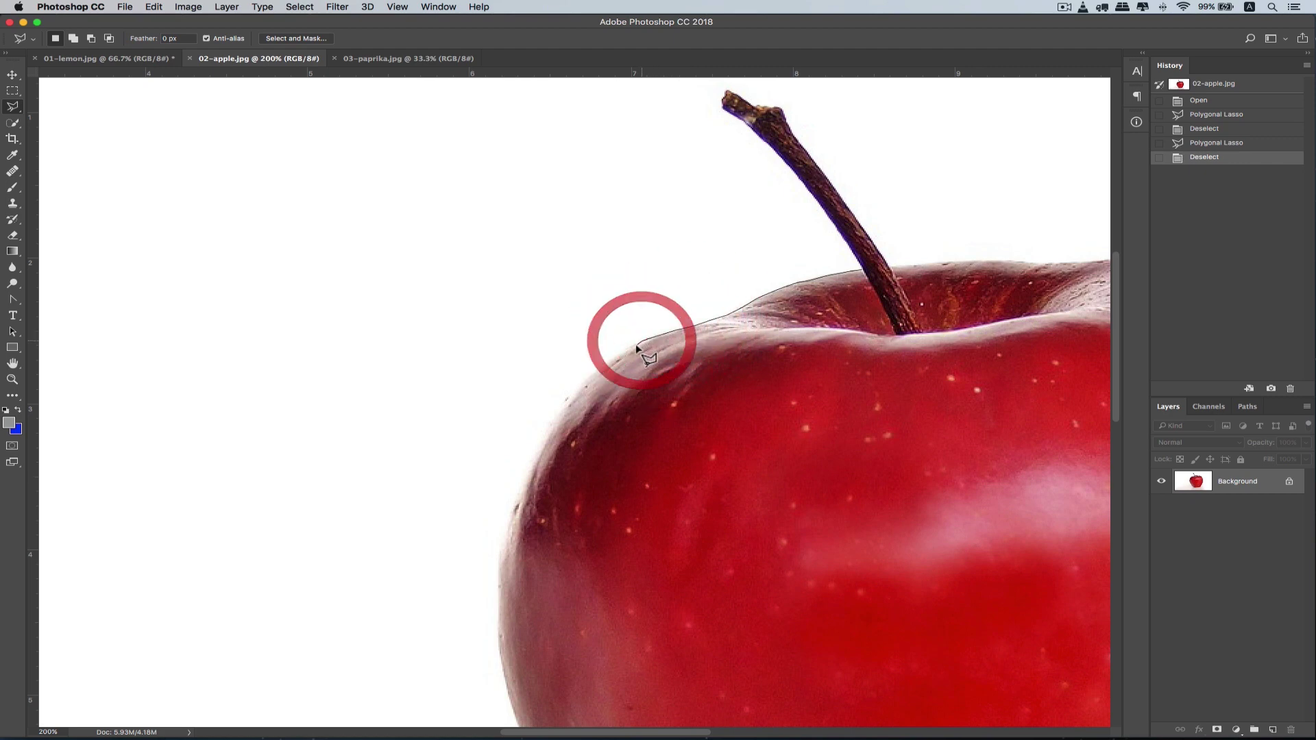
click(626, 348)
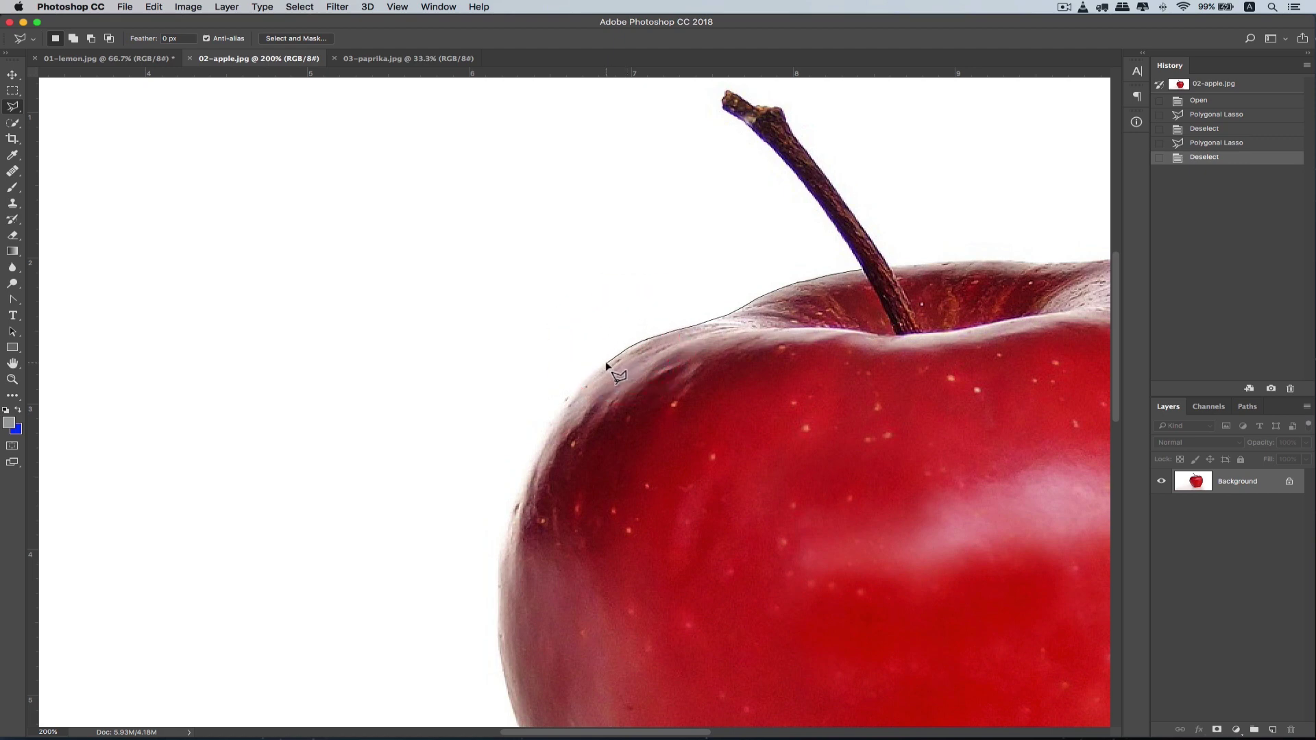
- Trace around the curve of the apple's upper-left shoulder and down to its left side
click(605, 365)
click(589, 377)
click(575, 392)
click(559, 408)
click(531, 470)
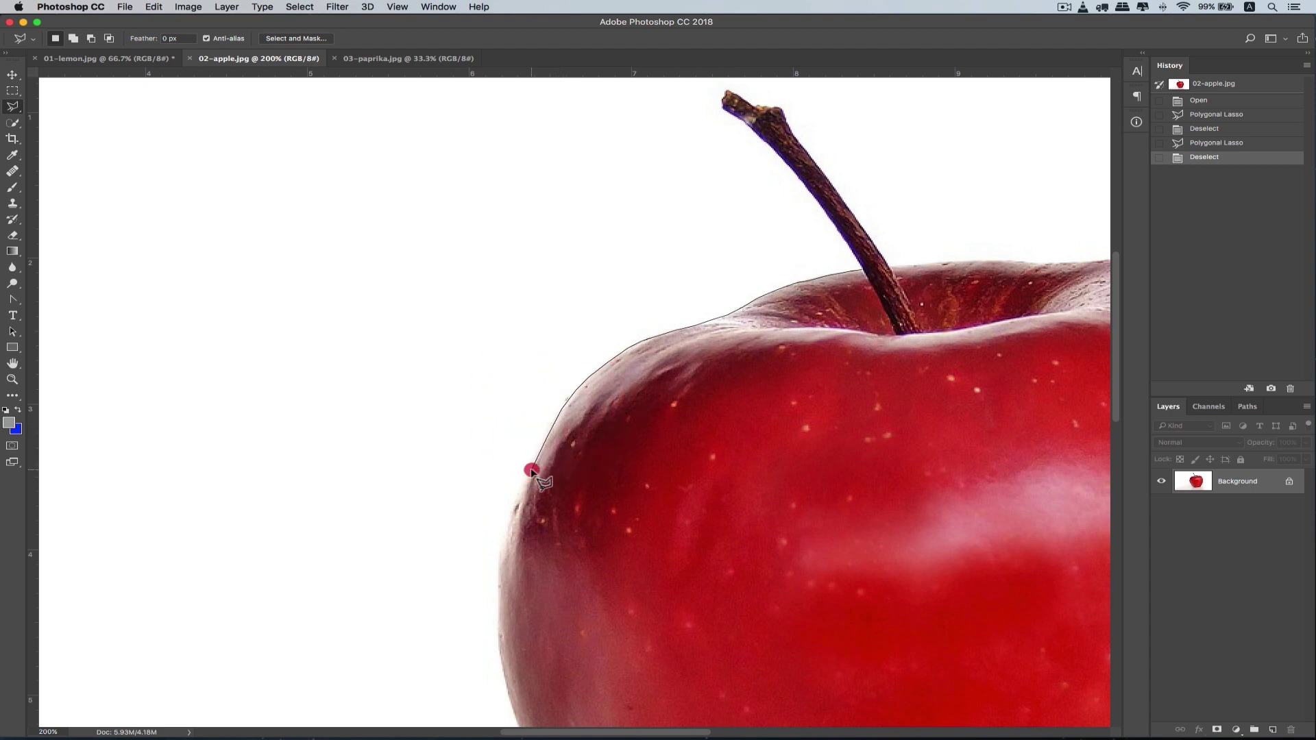
click(519, 507)
click(502, 556)
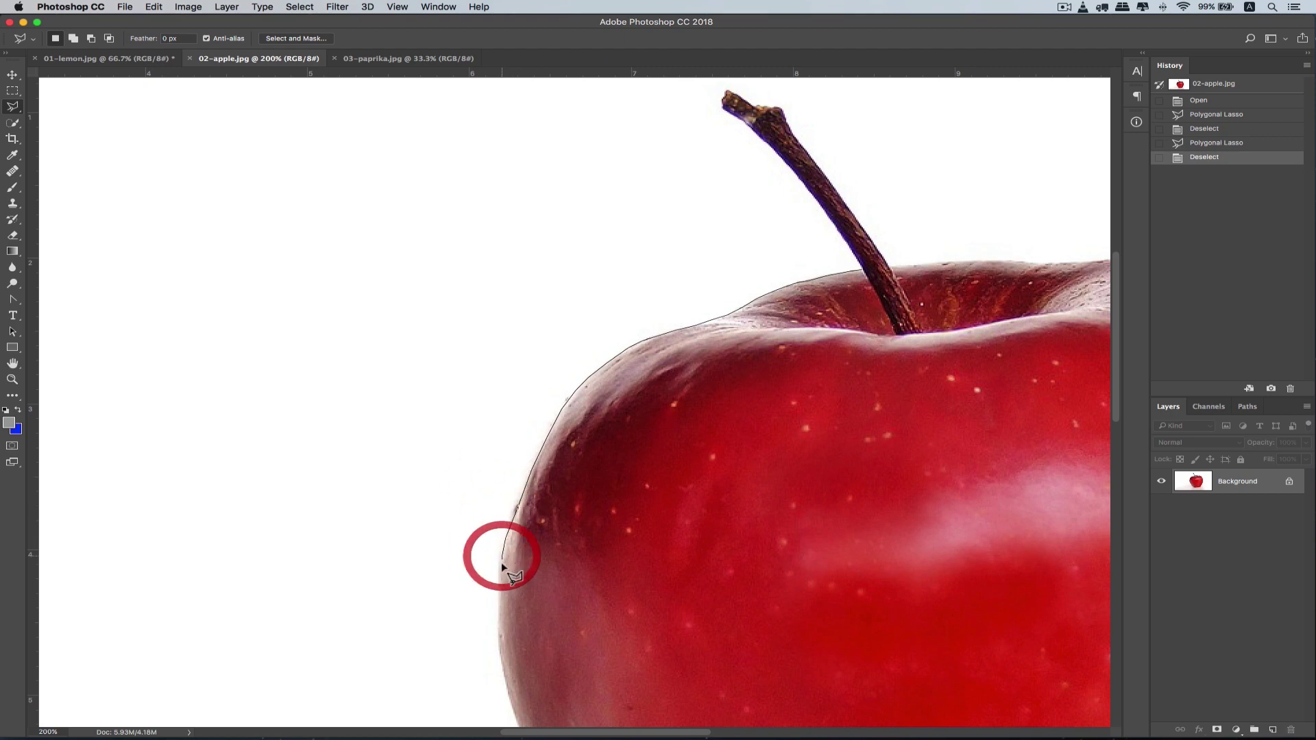
- Follow the widest part of the apple's left side downward, placing closely spaced outline points
click(501, 575)
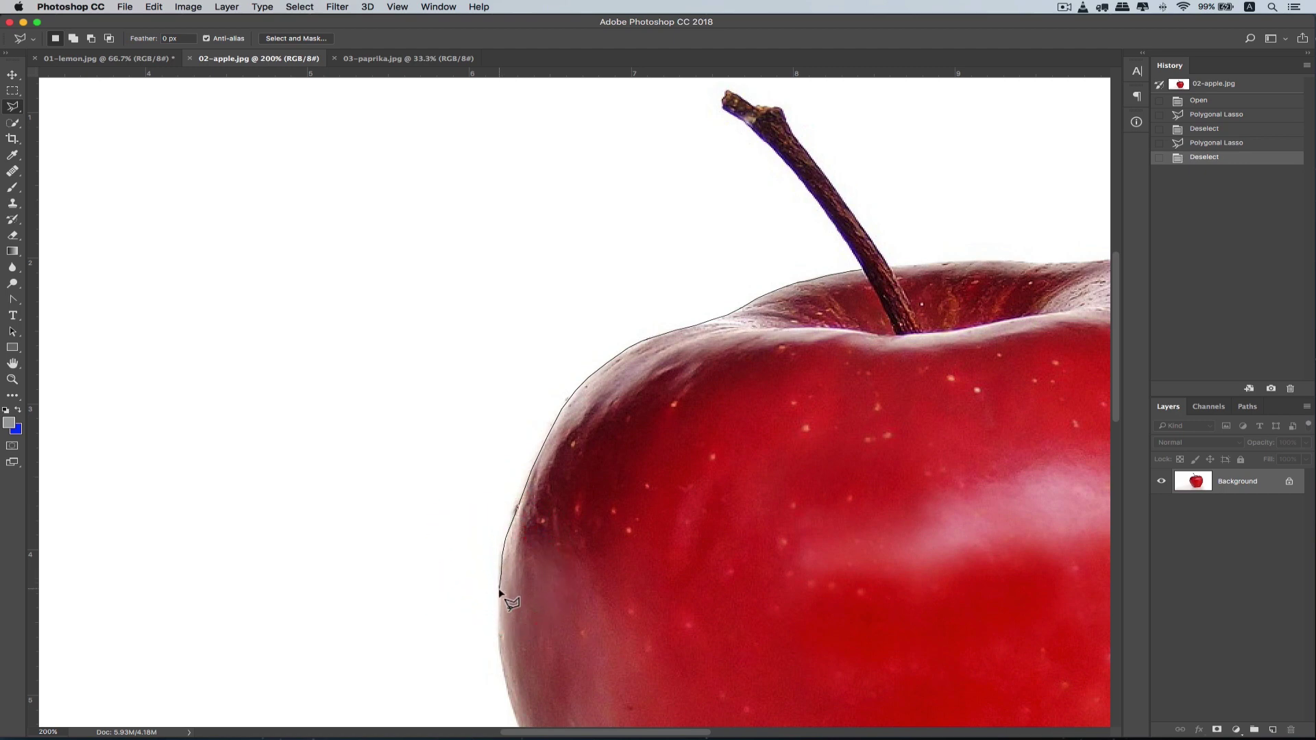
click(500, 594)
click(499, 612)
click(498, 639)
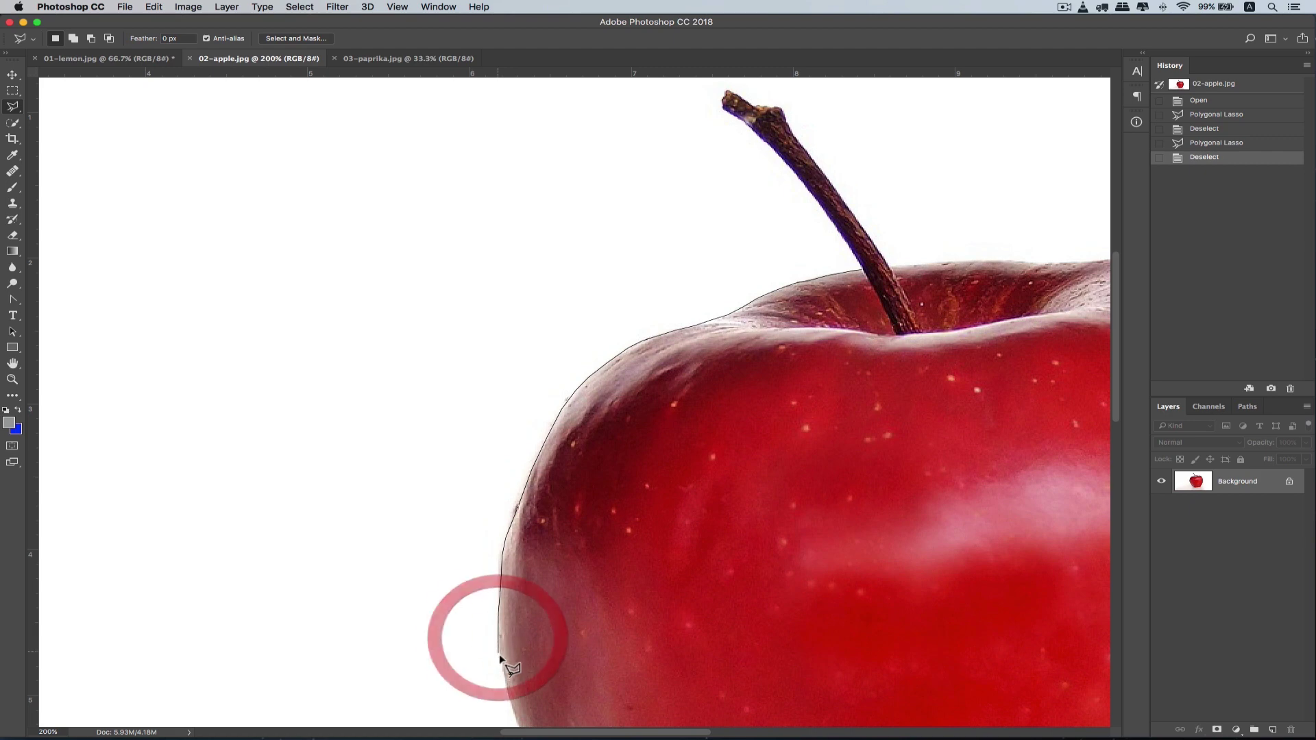
click(503, 664)
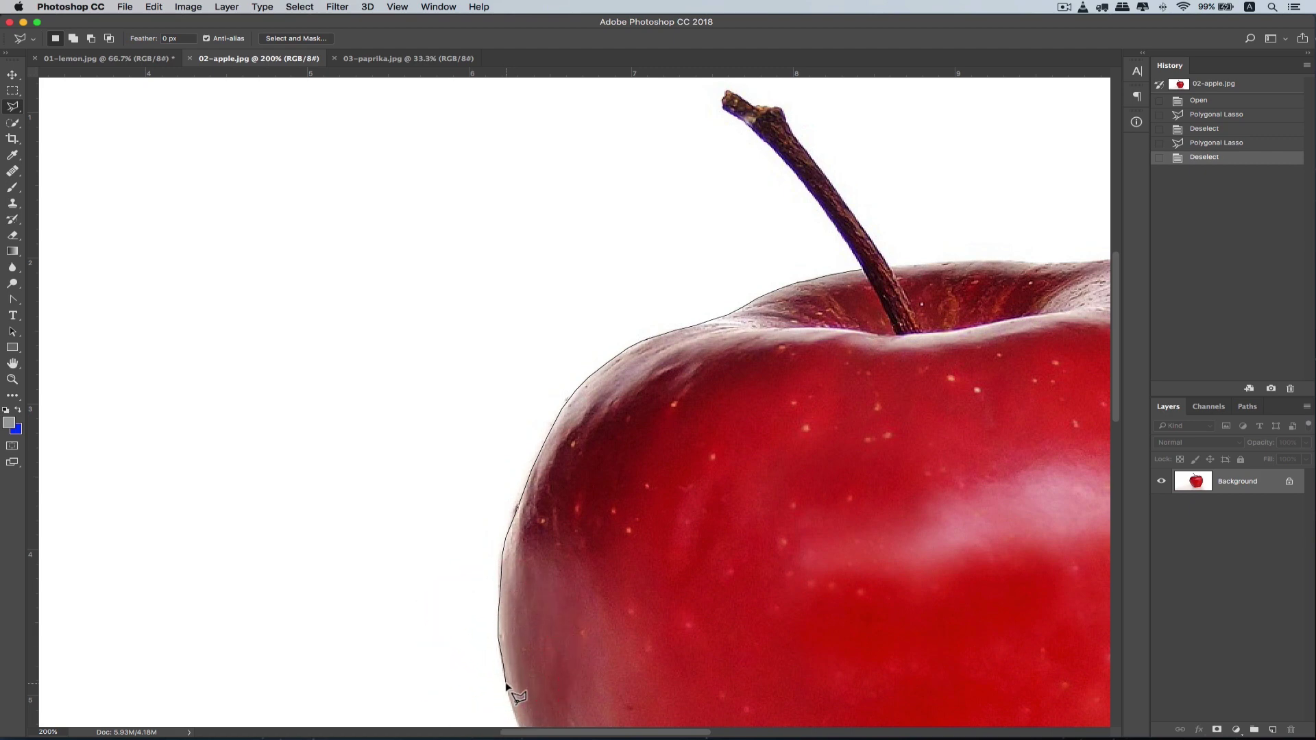
click(505, 682)
- Extend the outline down the apple's left side as it slopes inward below the widest part
mouse_move(505, 682)
mouse_down()
mouse_move(544, 544)
mouse_move(549, 352)
mouse_up()
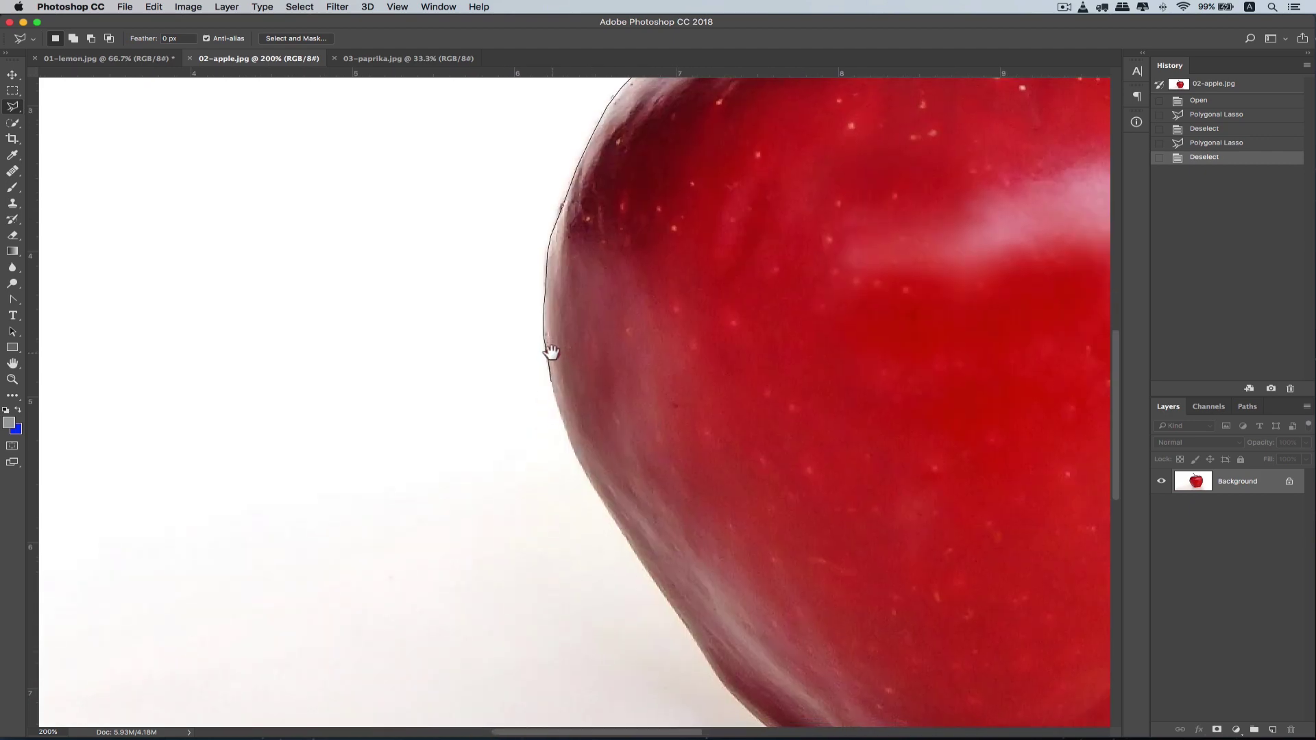
click(550, 353)
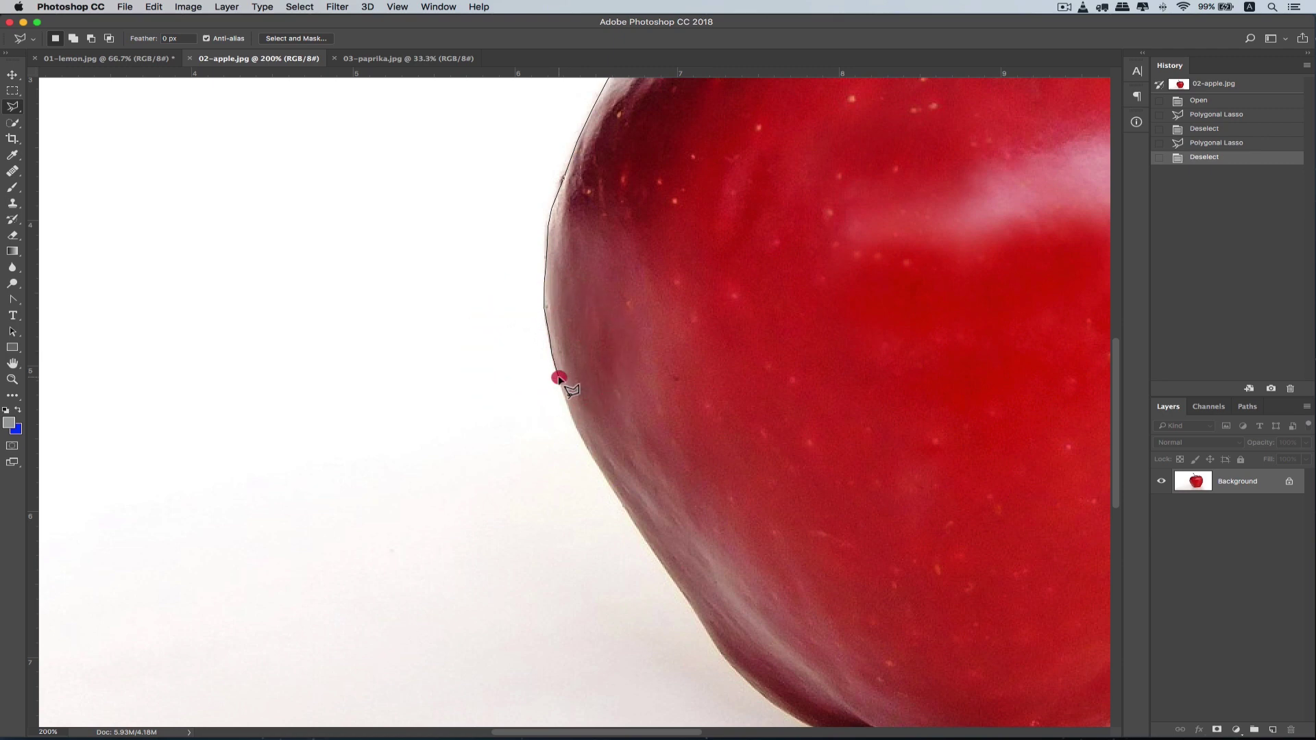
click(571, 409)
click(580, 440)
click(596, 462)
click(618, 500)
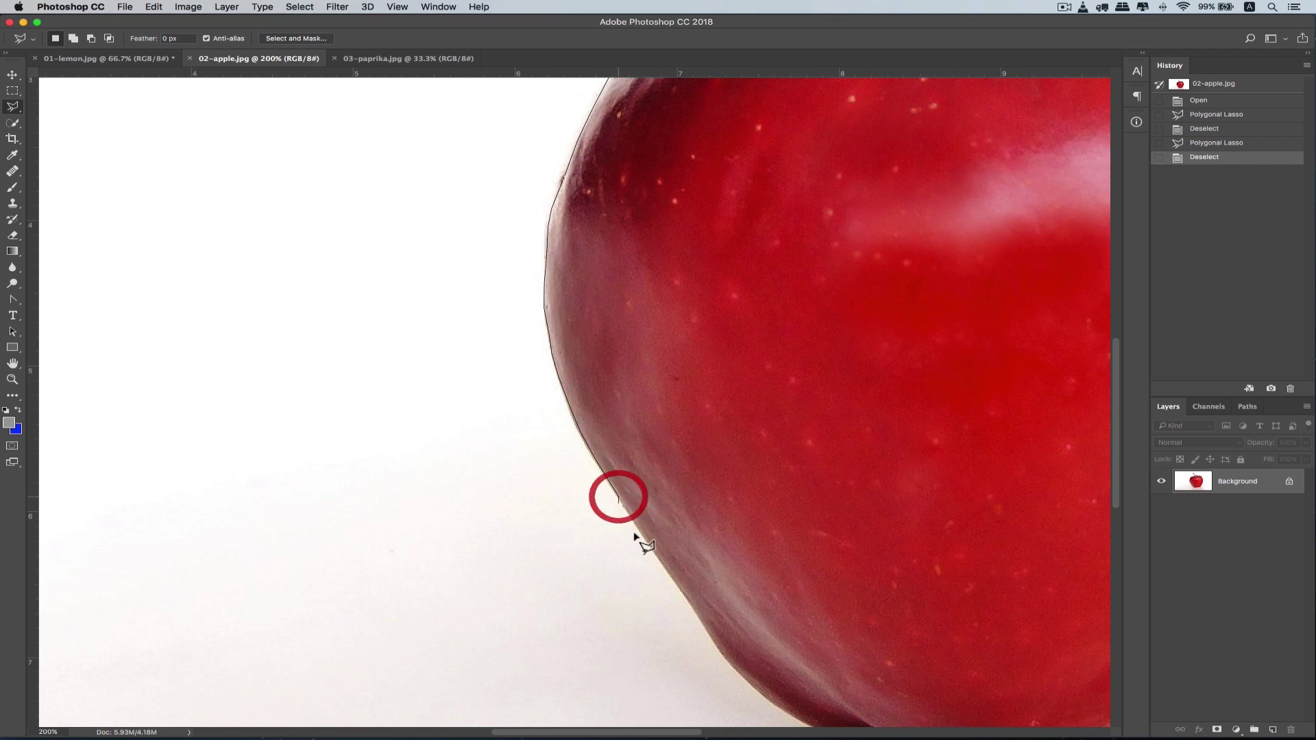
click(638, 530)
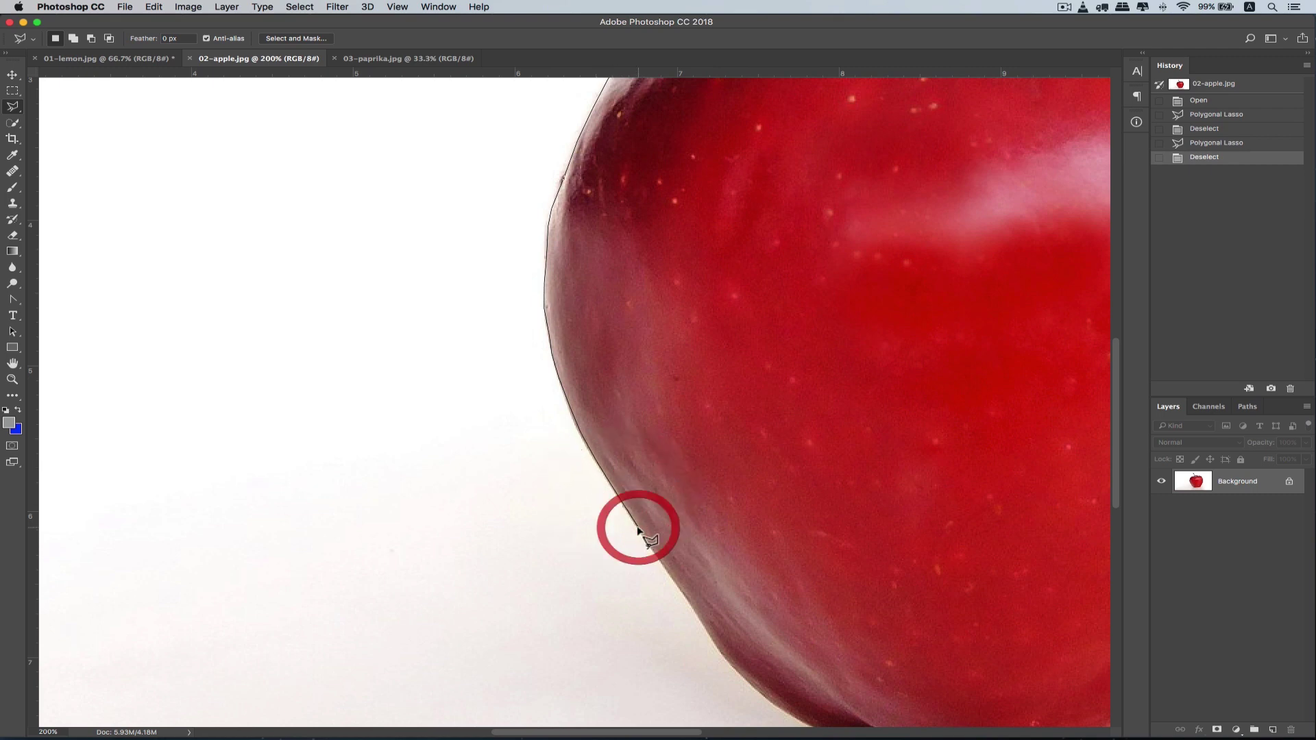
- At 300% zoom, trace the nearly straight lower-left edge of the apple toward its base
scroll(637, 527, up, 1)
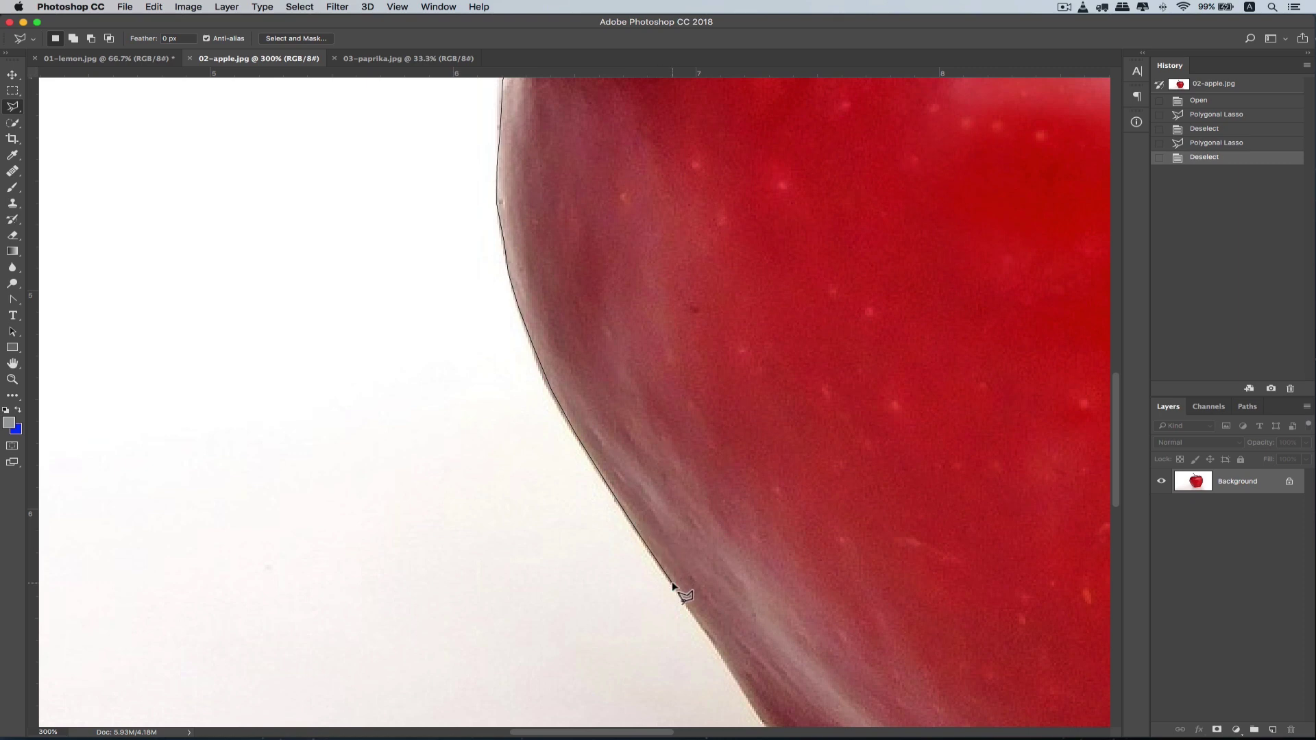
click(673, 586)
click(706, 631)
click(730, 668)
click(759, 717)
- Trace around the rounded outer edge of the apple's lower-left lobe toward its dark underside
drag(759, 713, 637, 296)
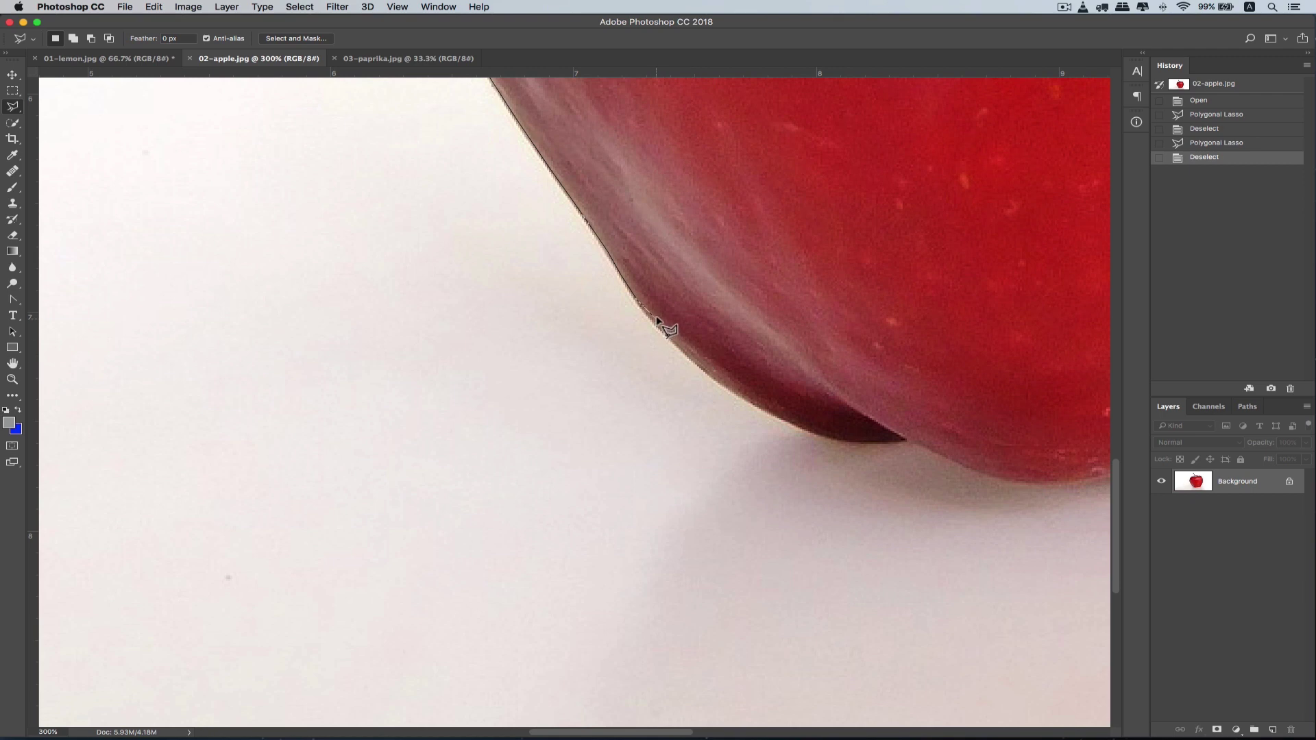
click(647, 316)
click(663, 333)
click(704, 372)
click(721, 385)
click(759, 405)
click(787, 423)
click(795, 426)
- At 600% zoom, trace the dark underside of the lower-left lobe to where it meets the middle lobe
scroll(795, 426, up, 2)
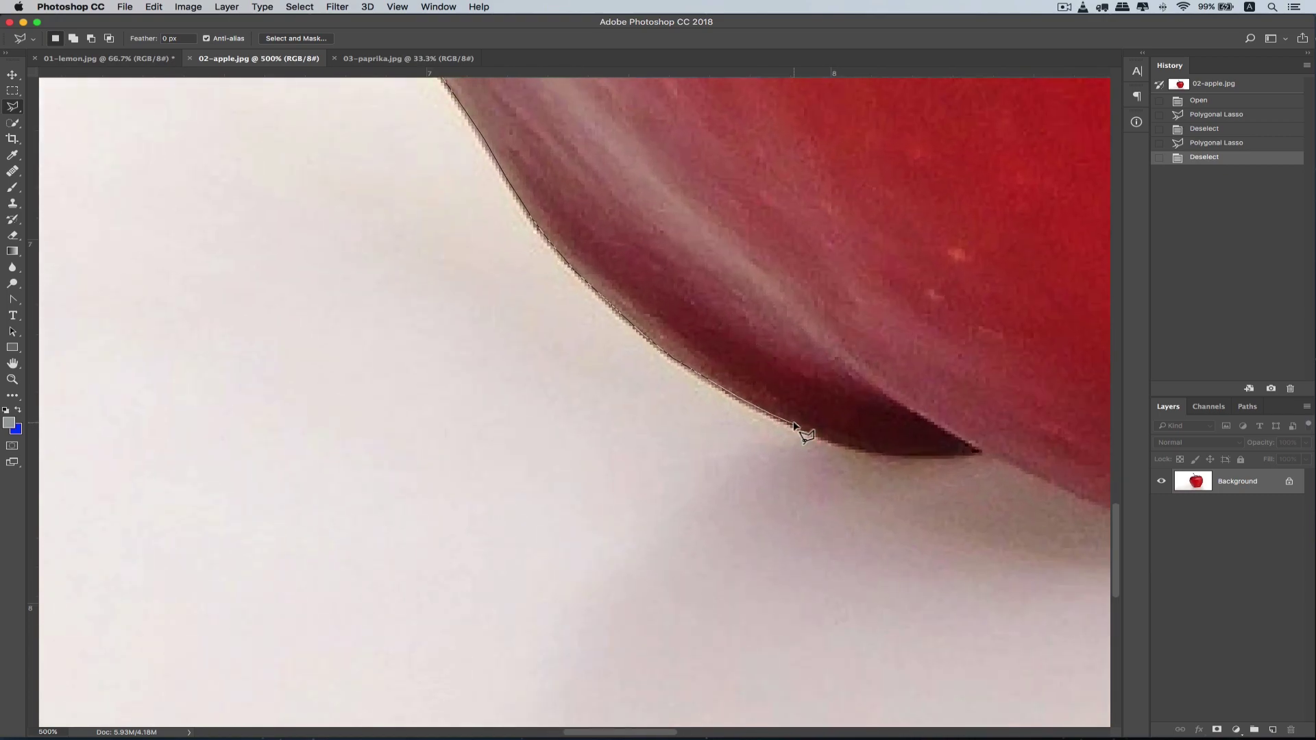
scroll(796, 426, up, 1)
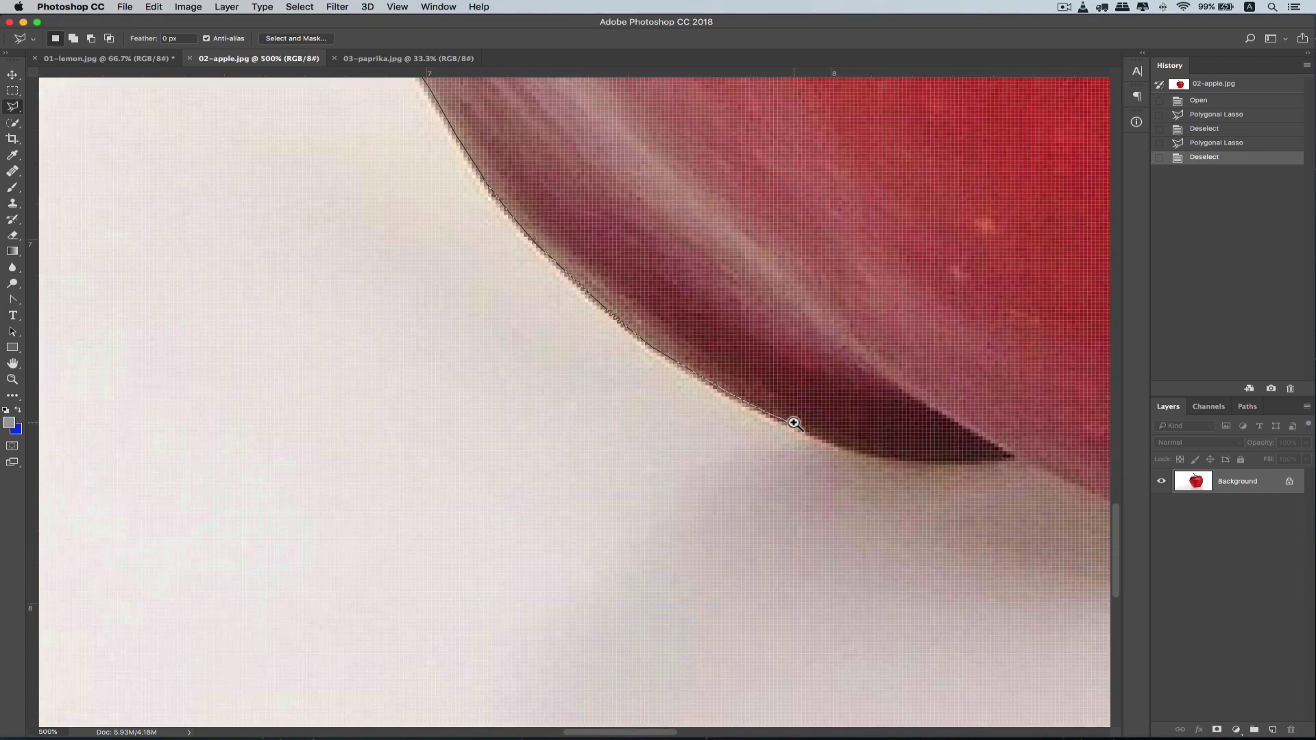
click(845, 447)
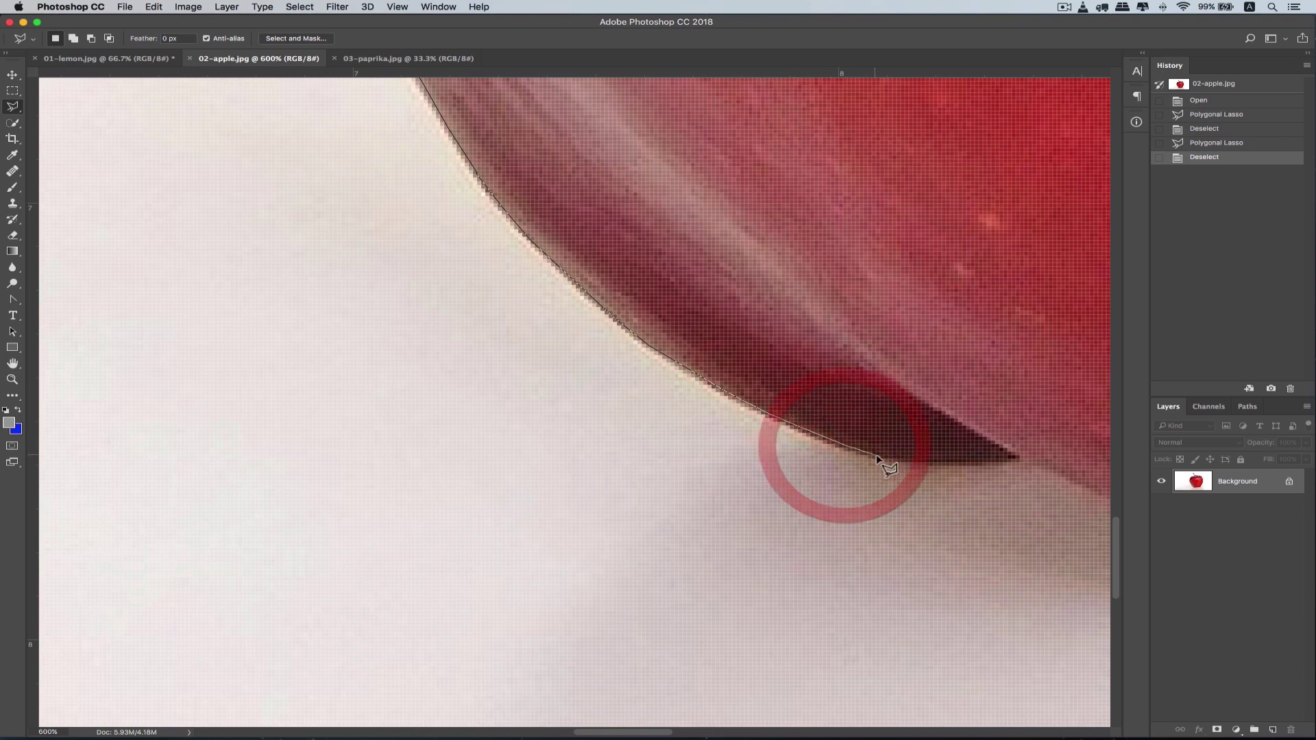
click(921, 461)
click(979, 464)
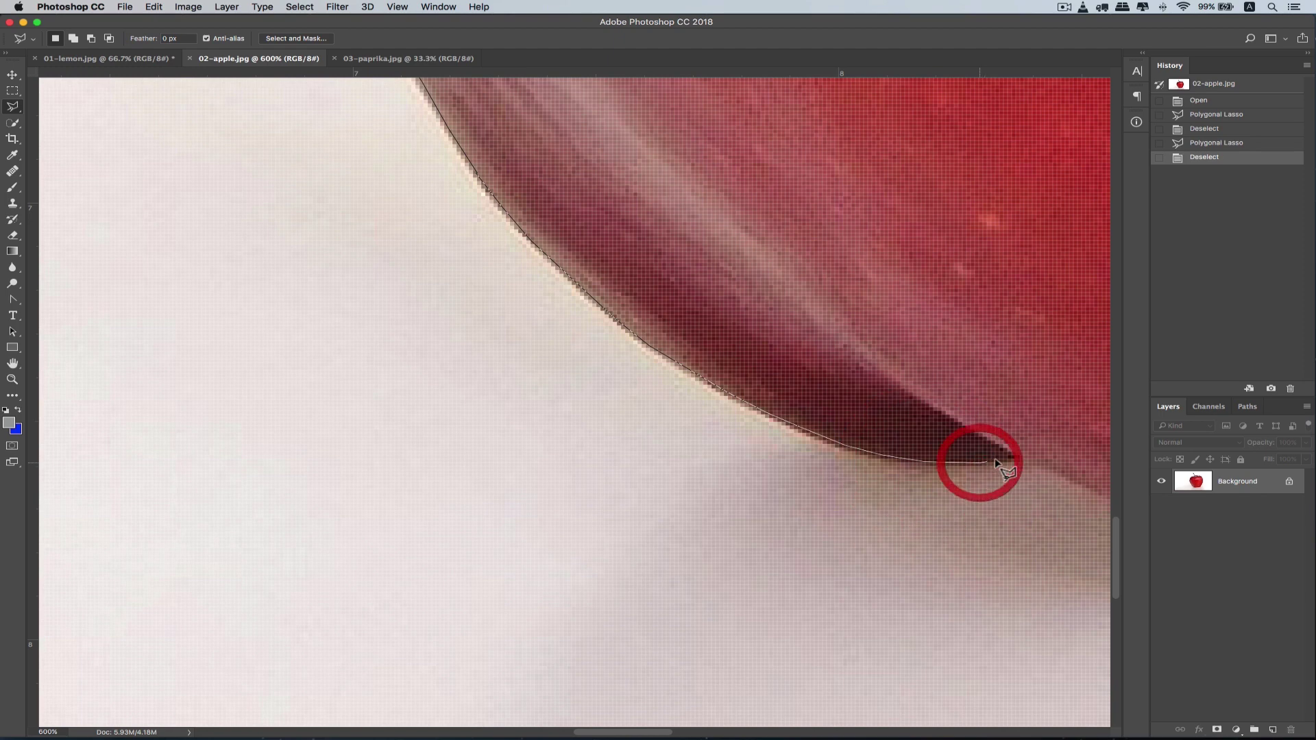
click(1016, 460)
click(1026, 456)
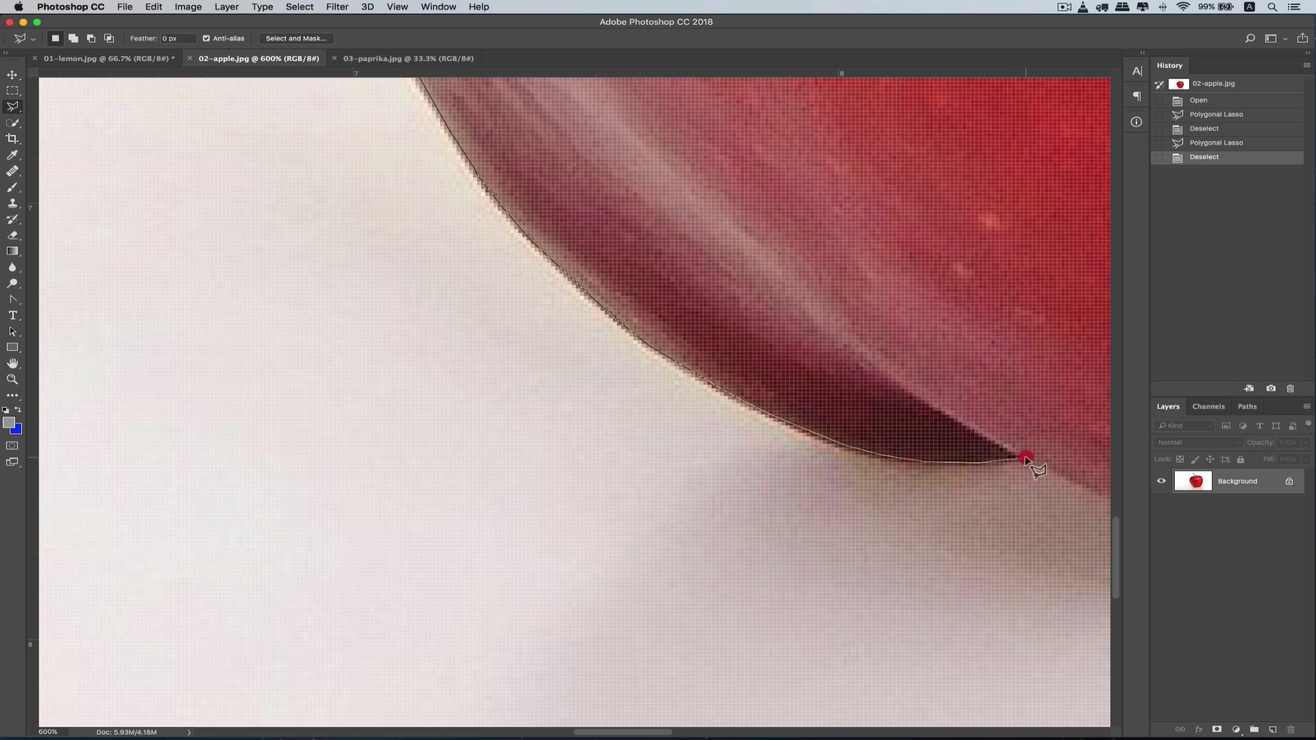
- Zoom out to 400% and delete the last outline points back to the start of the lower-left lobe's dark underside
scroll(1028, 442, down, 2)
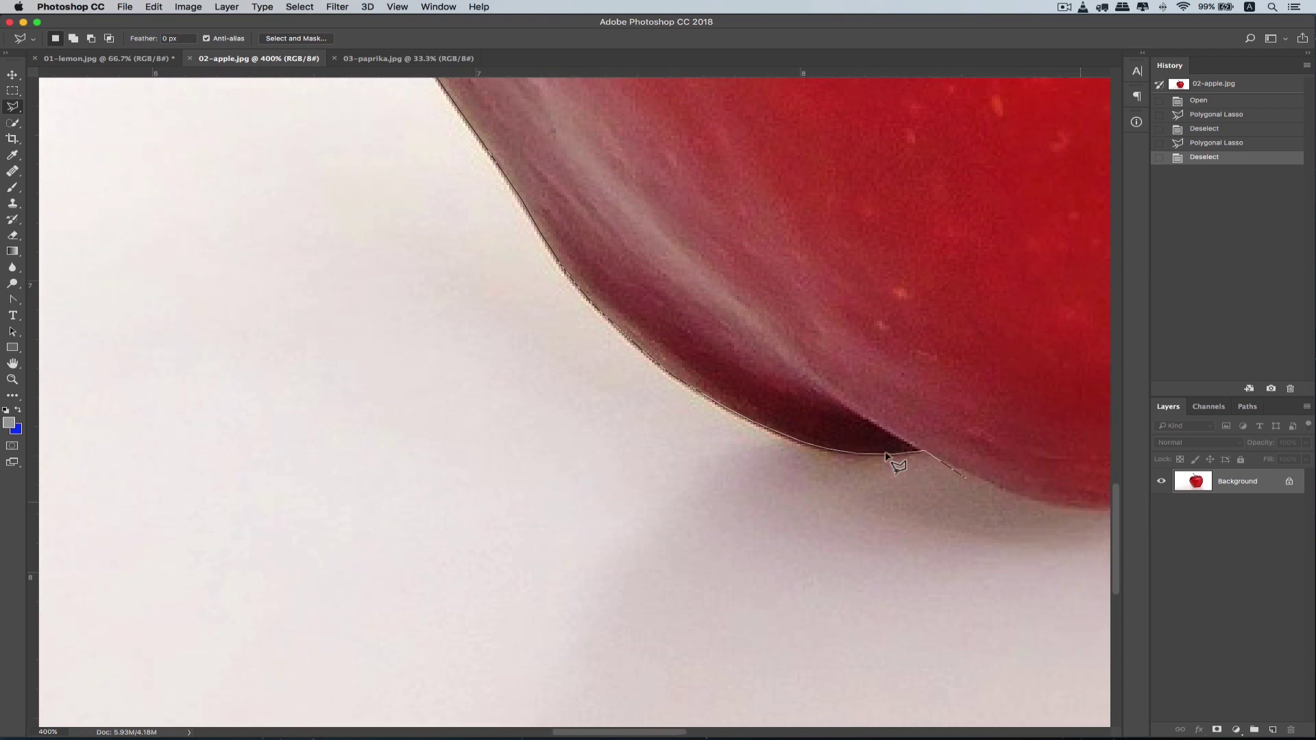
scroll(967, 472, right, 3)
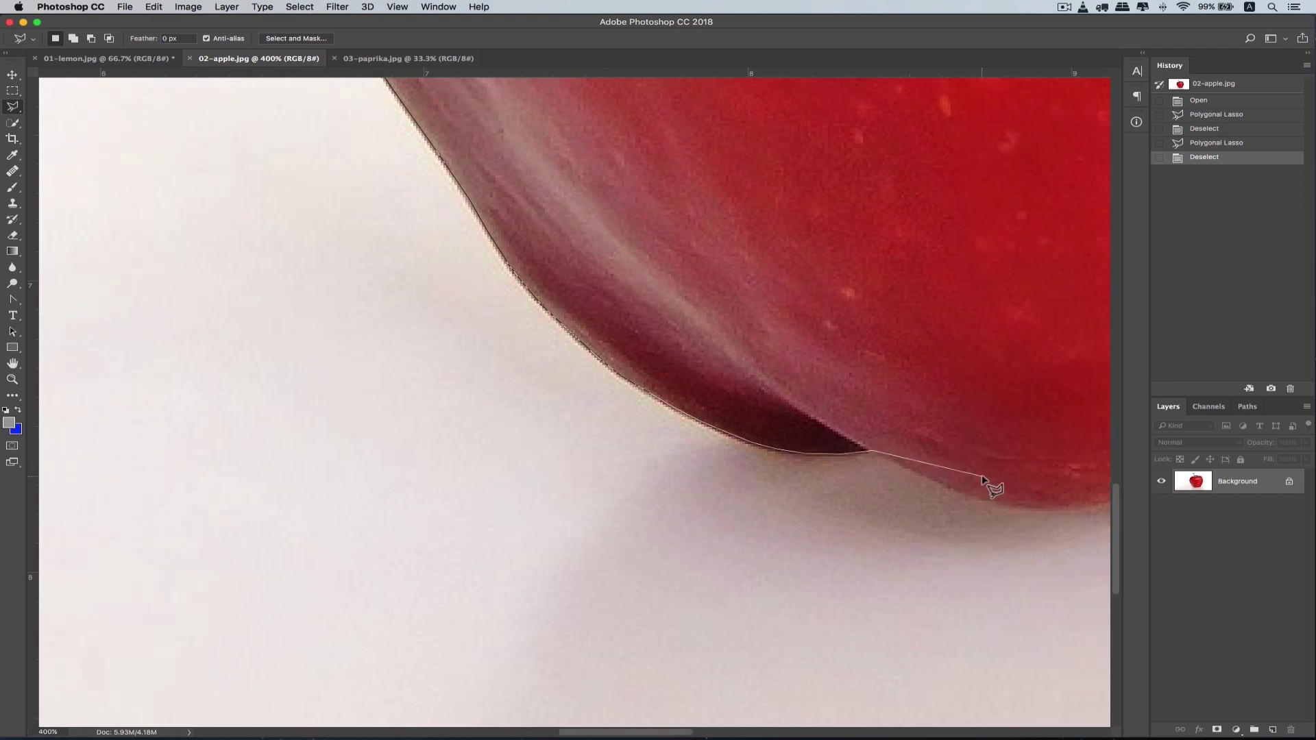
key(space)
mouse_move(943, 483)
mouse_down()
mouse_move(768, 482)
mouse_move(944, 500)
mouse_move(955, 467)
mouse_up()
click(953, 464)
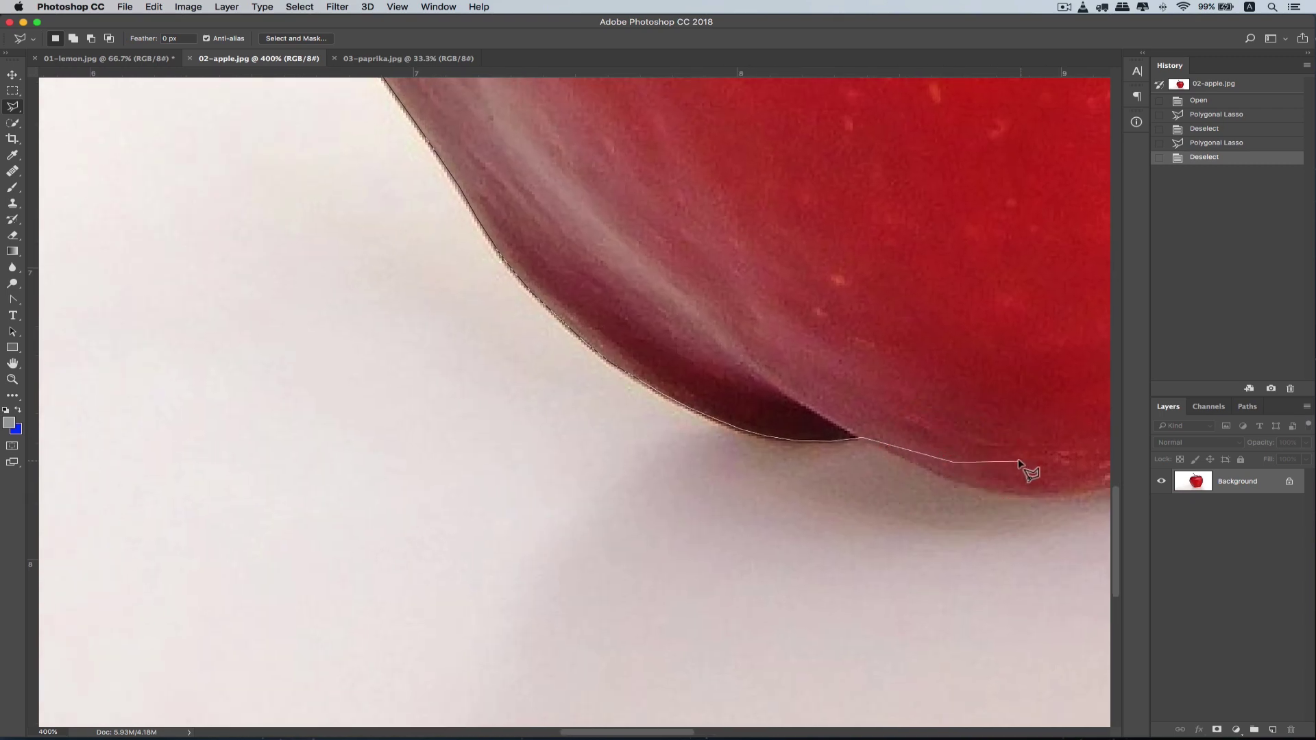
scroll(1026, 487, right, 5)
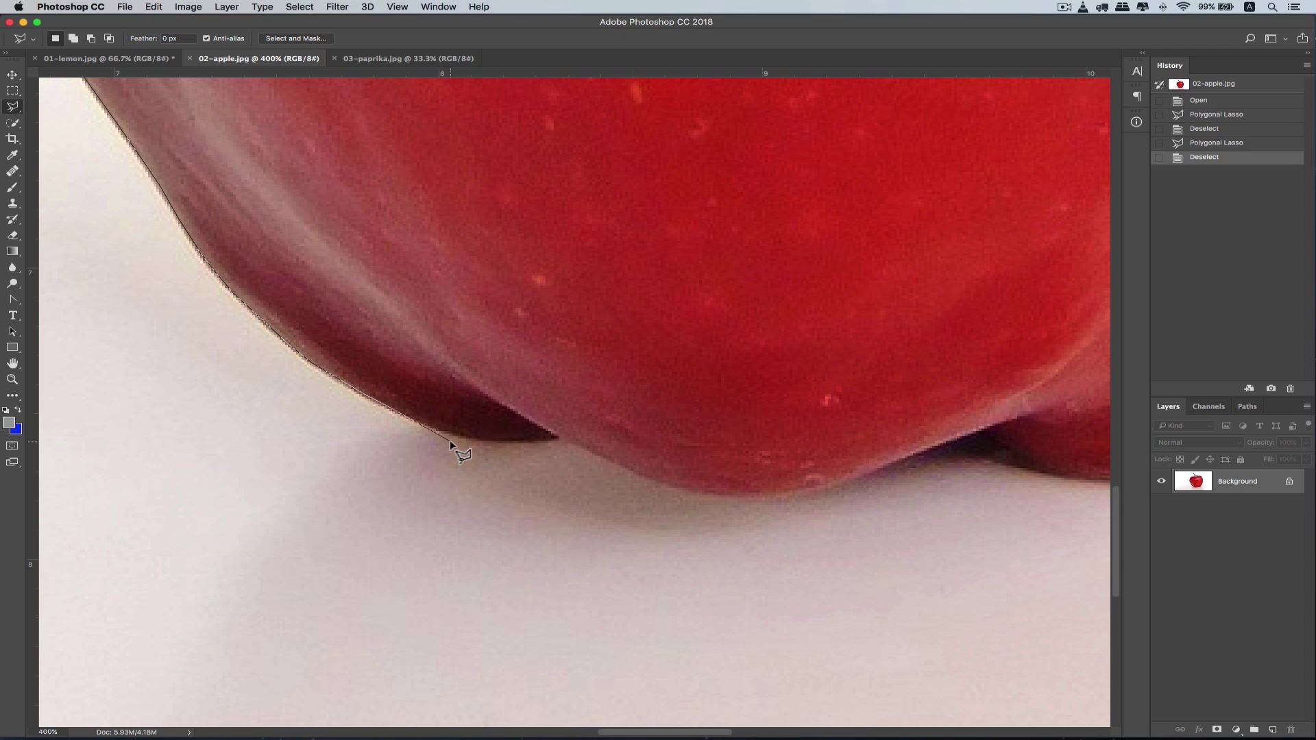
key(BackSpace)
key(BackSpace)
key(BackSpace)
- Retrace the dark underside of the lower-left lobe up to its junction with the middle lobe
click(392, 410)
click(415, 425)
click(447, 432)
click(545, 438)
click(557, 435)
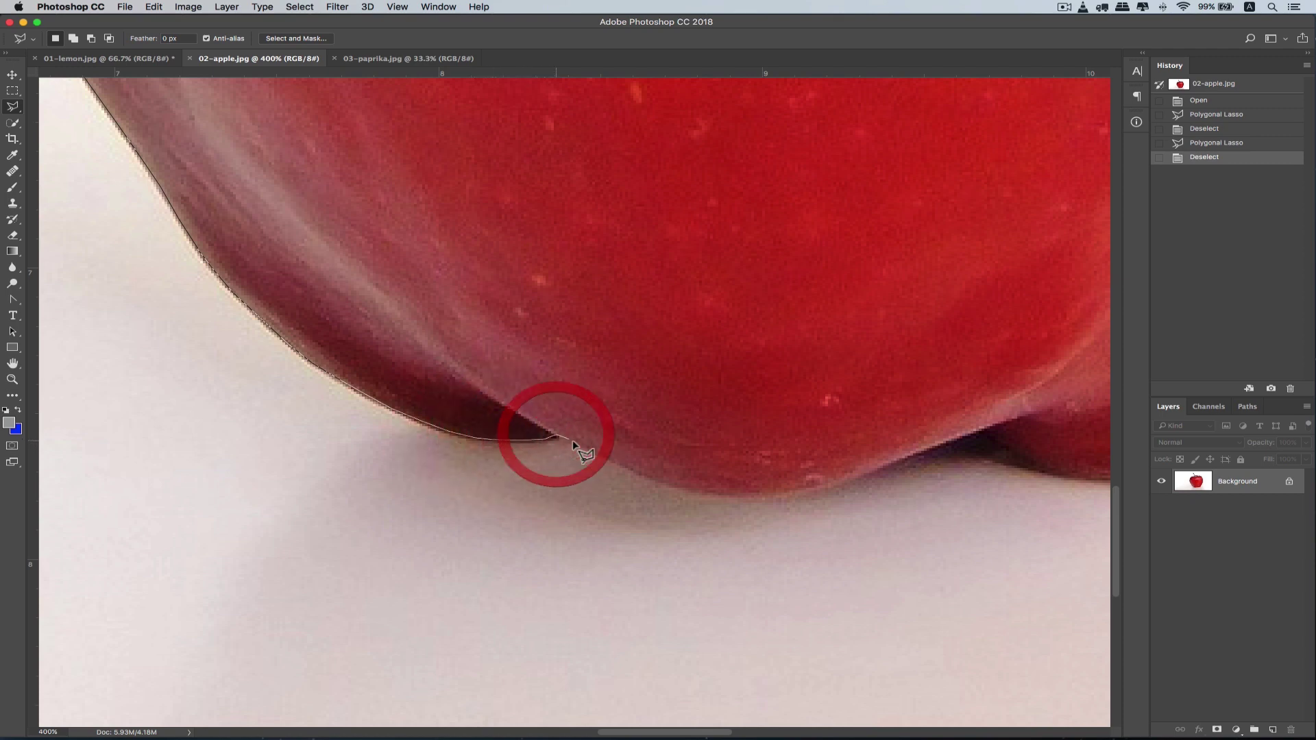
- Trace the left half of the middle lobe's edge down to the apple's lowest point
click(604, 456)
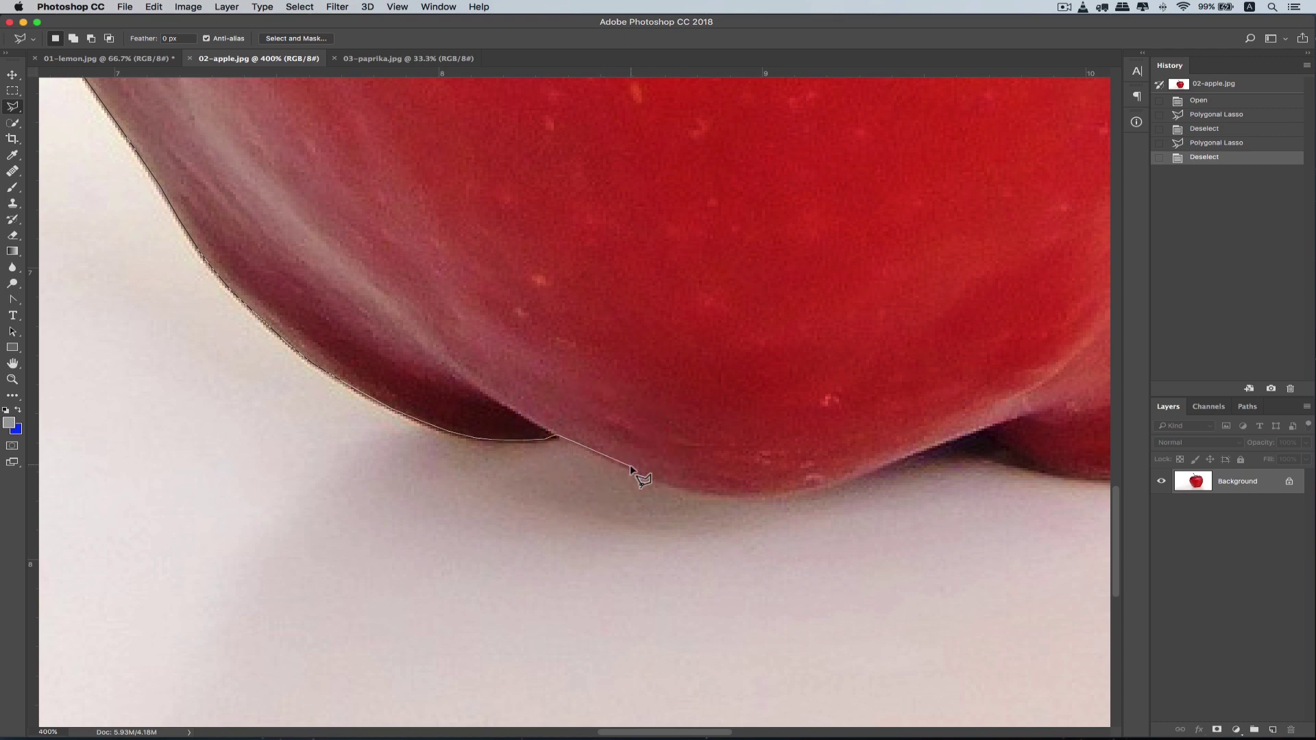
click(629, 468)
click(658, 477)
click(678, 487)
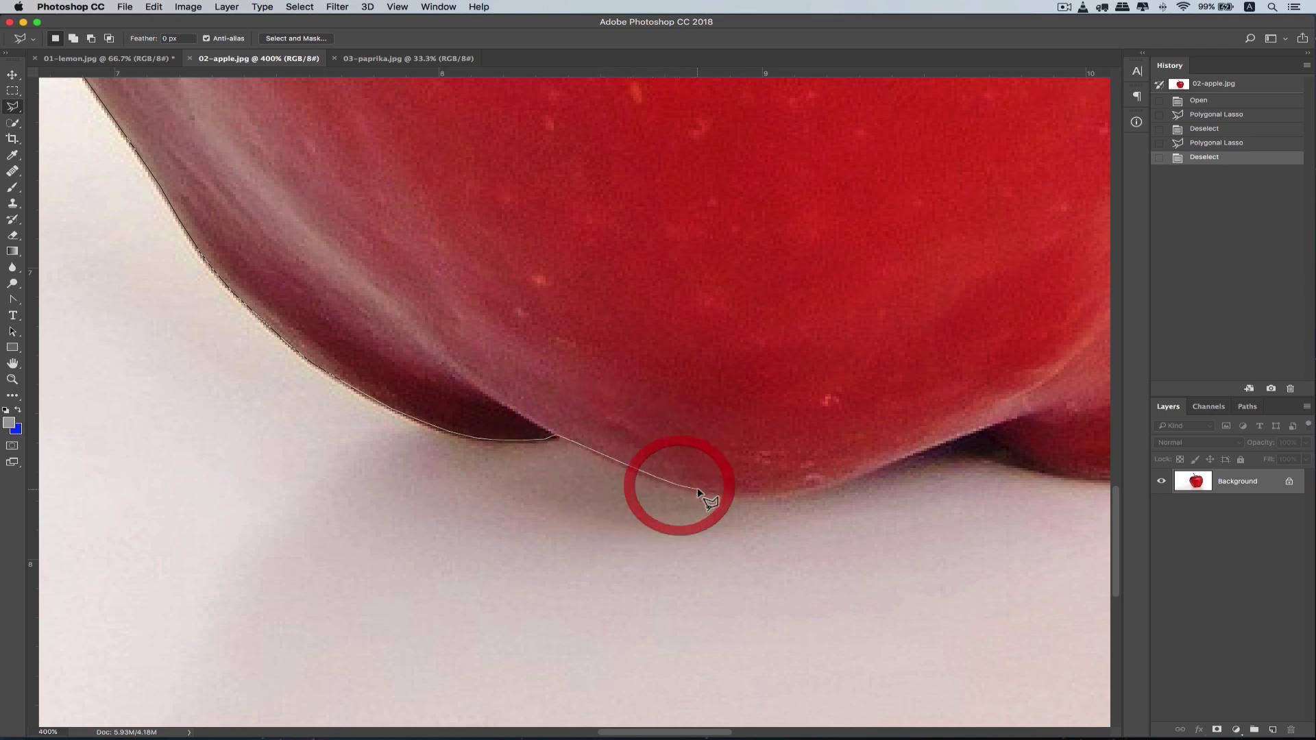
click(754, 493)
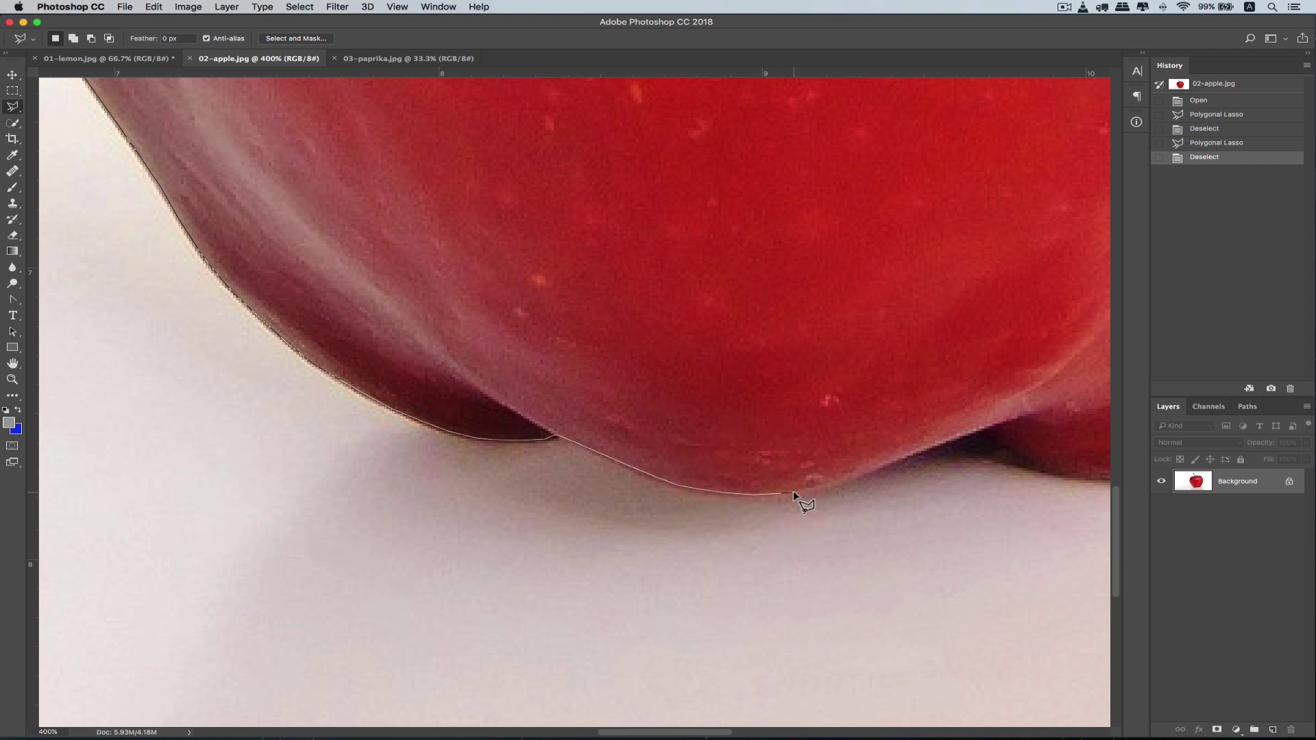
- Continue from the apple's lowest point up the right half of the middle lobe to the dark notch
click(833, 481)
click(876, 467)
click(967, 434)
click(908, 456)
click(927, 446)
click(939, 444)
- Trace from the dark notch along the underside of the apple's lower-right lobe, leaving the shadow outside
click(959, 447)
click(979, 456)
click(1001, 464)
click(1035, 471)
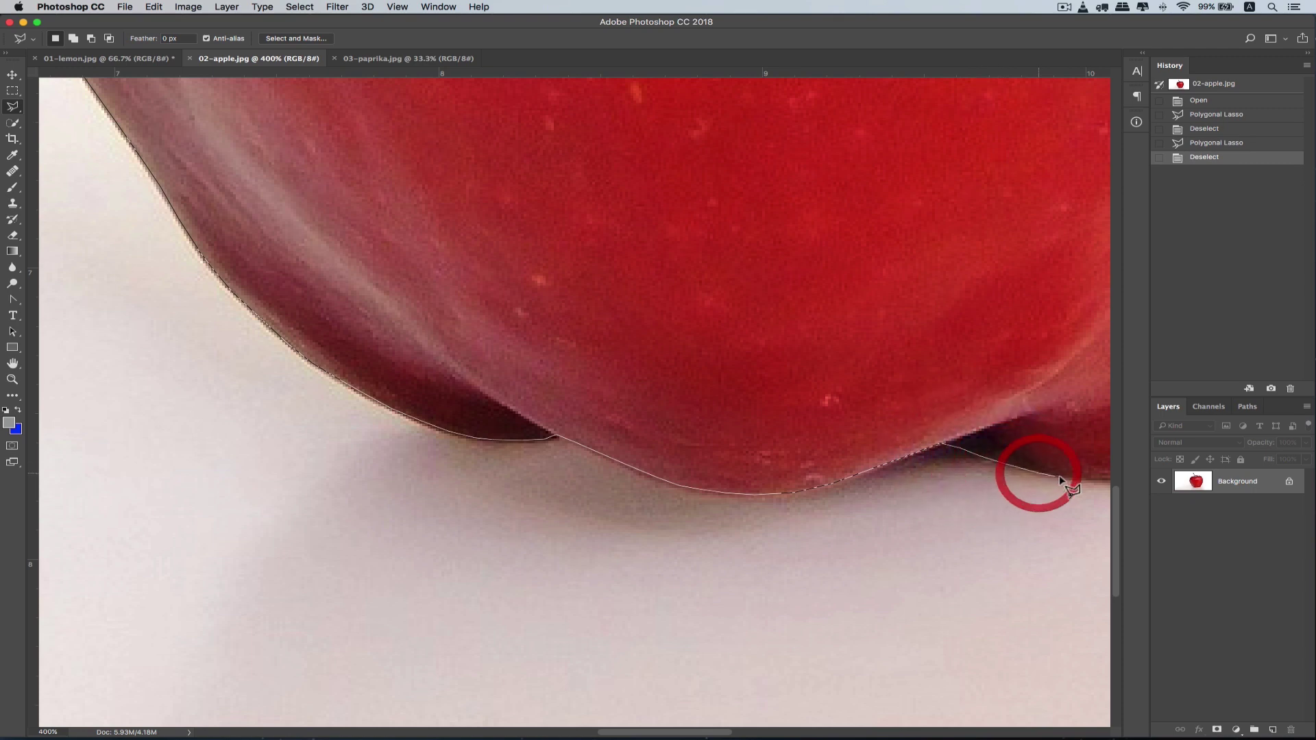
click(1062, 479)
click(1093, 479)
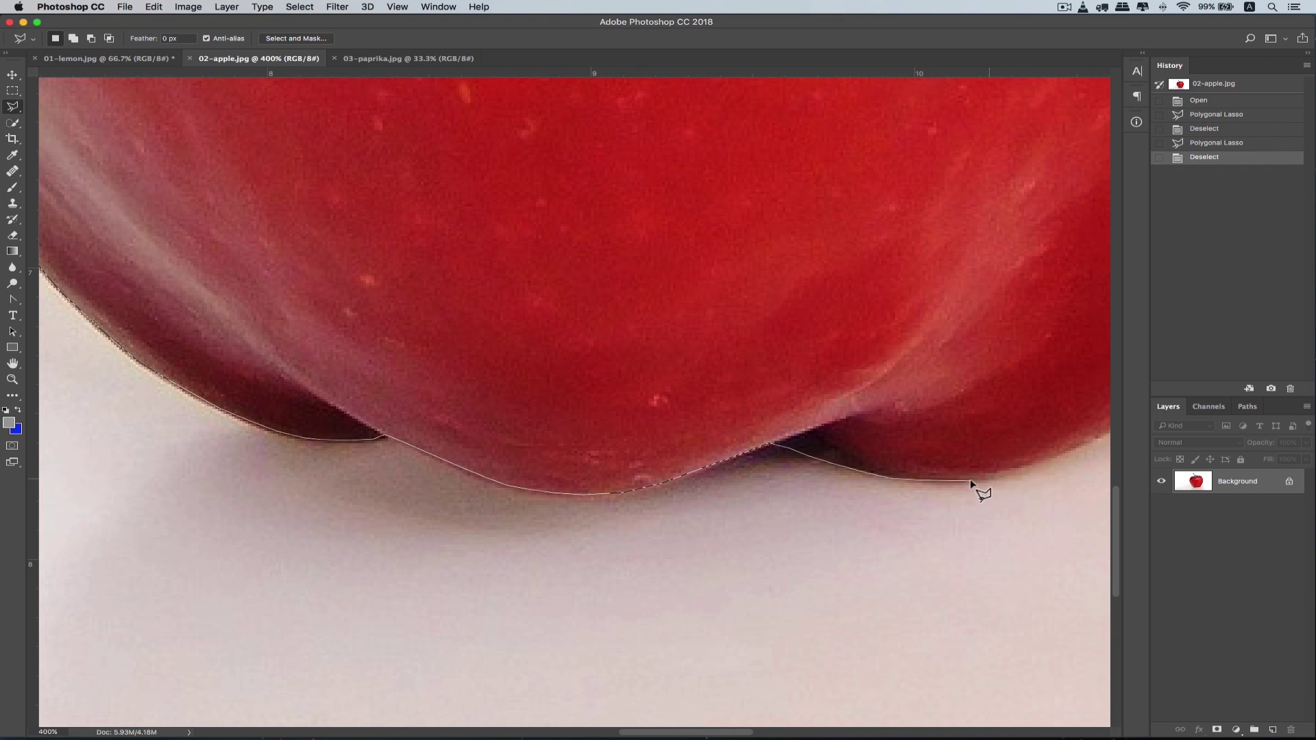
click(990, 479)
- Follow the lower-right lobe's outer edge as it curves upward away from the apple's base
click(1093, 435)
click(1107, 433)
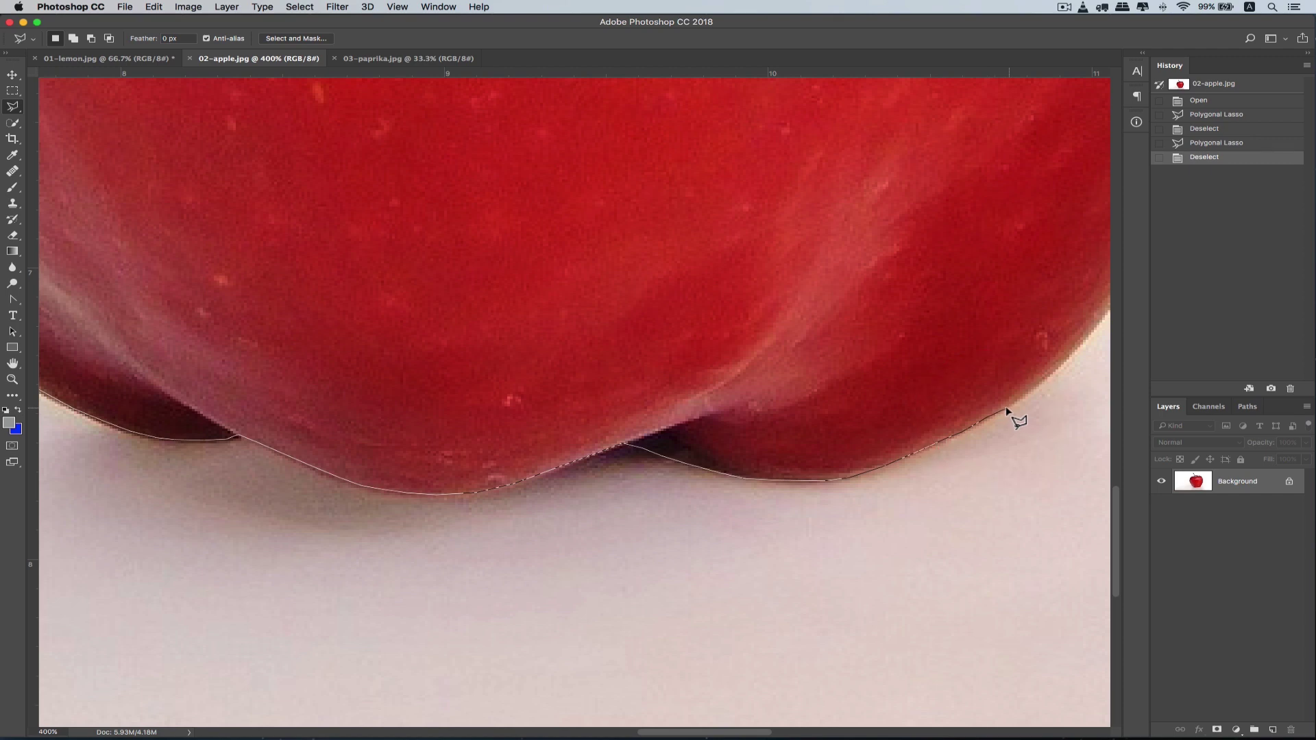
click(1009, 405)
click(1030, 393)
click(1092, 335)
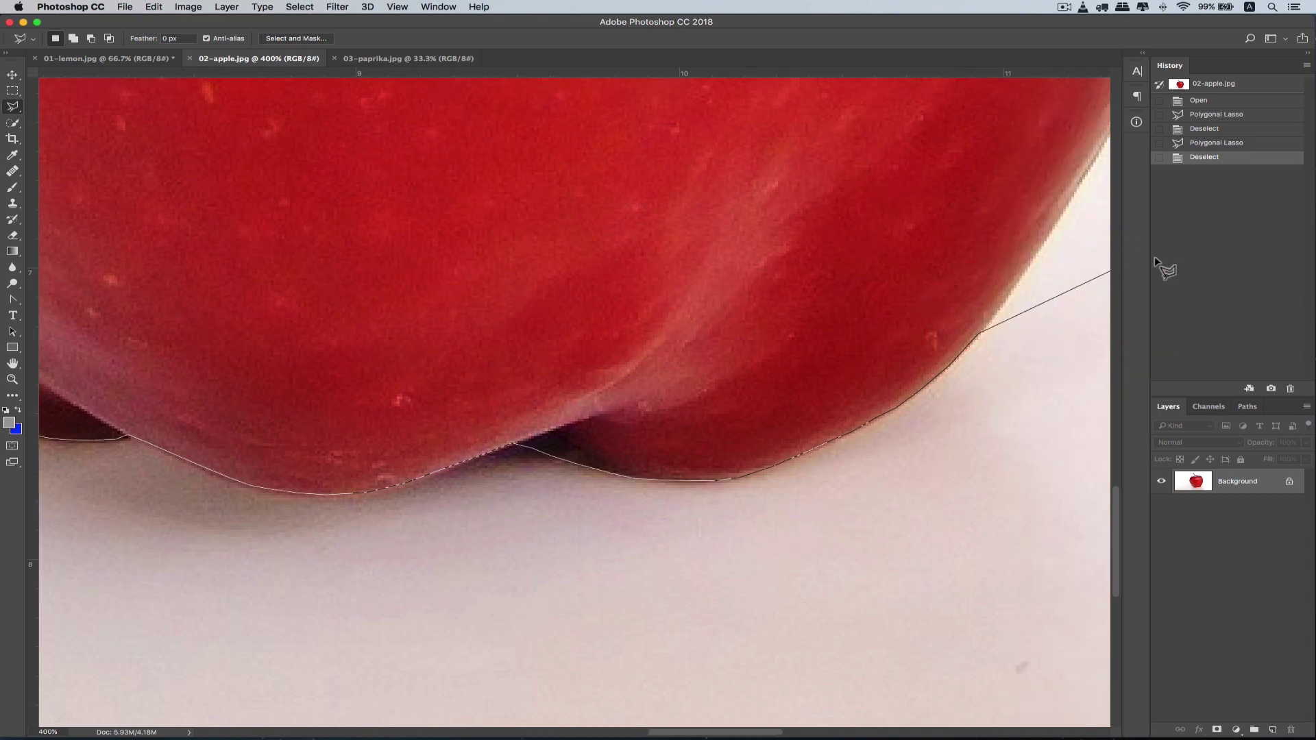
- Trace the apple's right side upward from the lower-right lobe along the nearly straight slanting edge
click(1014, 255)
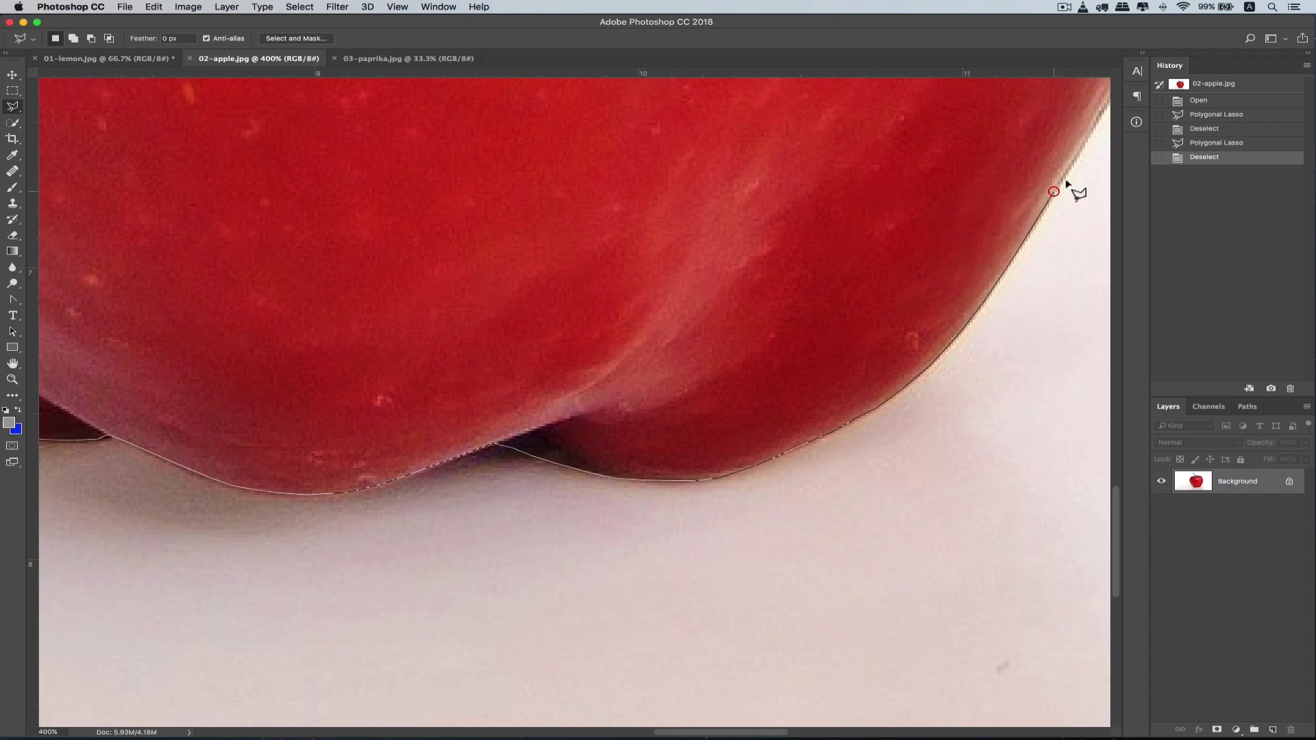
click(1095, 126)
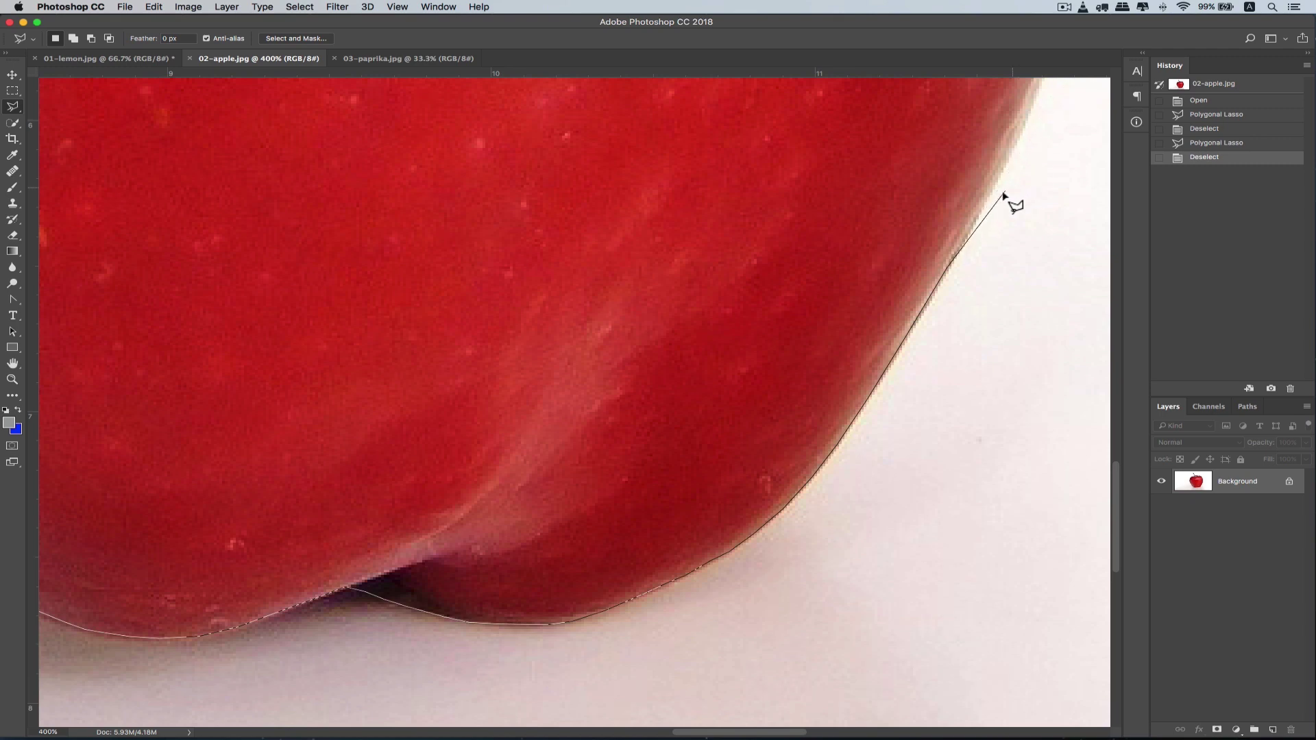
click(984, 207)
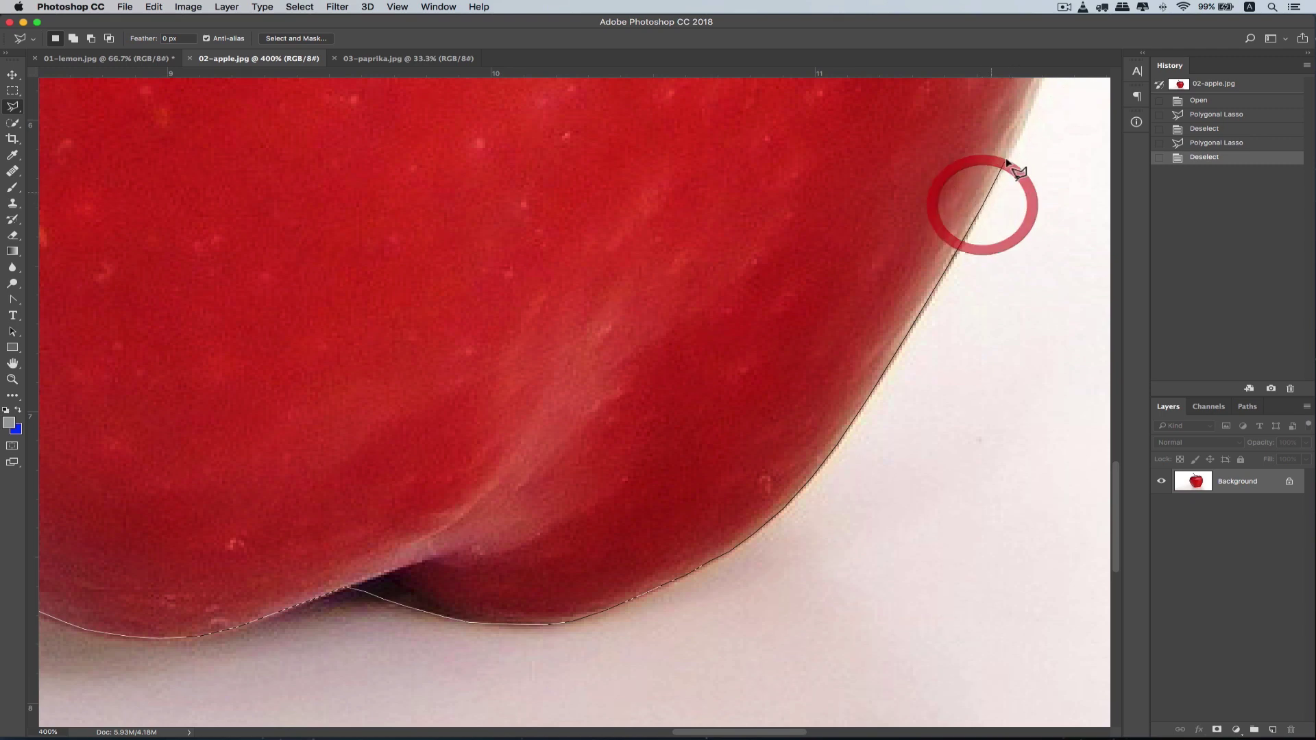
click(1006, 160)
click(1024, 119)
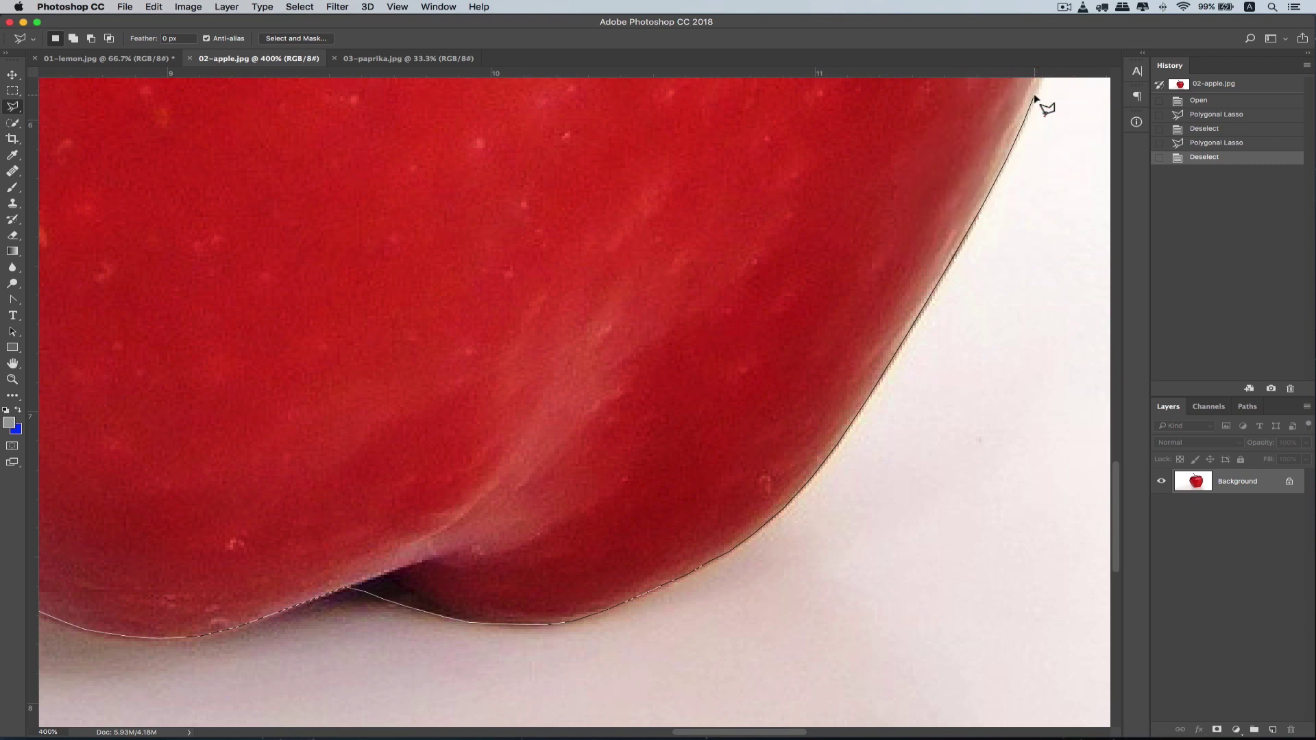
click(1034, 94)
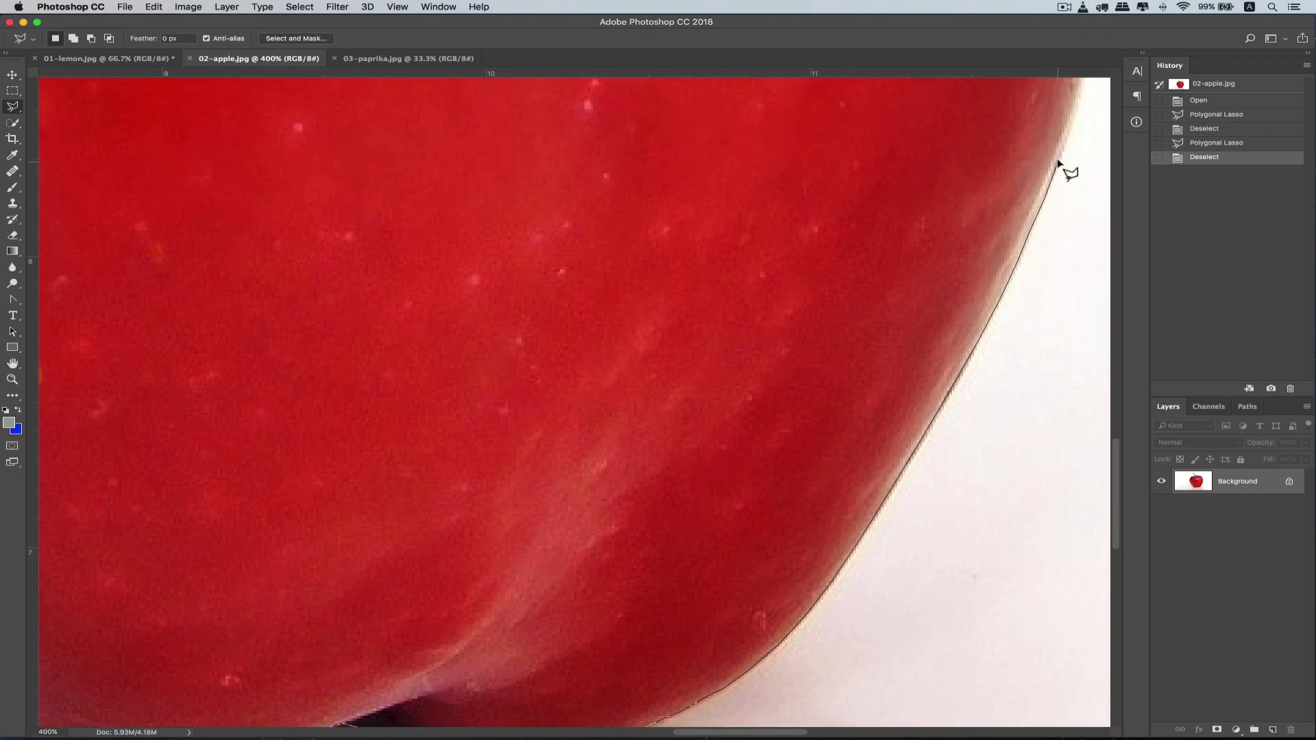
click(1070, 123)
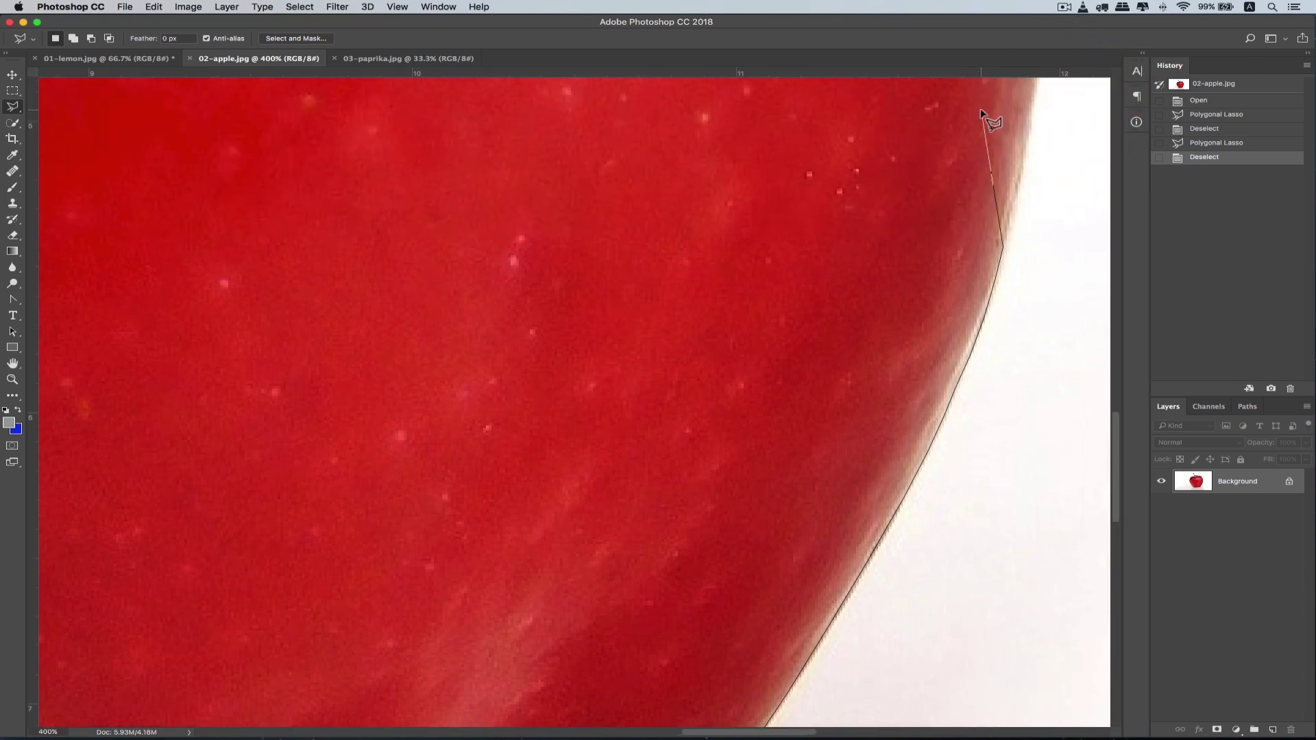
- Continue the outline around the widest part of the apple's right side to the dark speck above it
drag(979, 116, 788, 446)
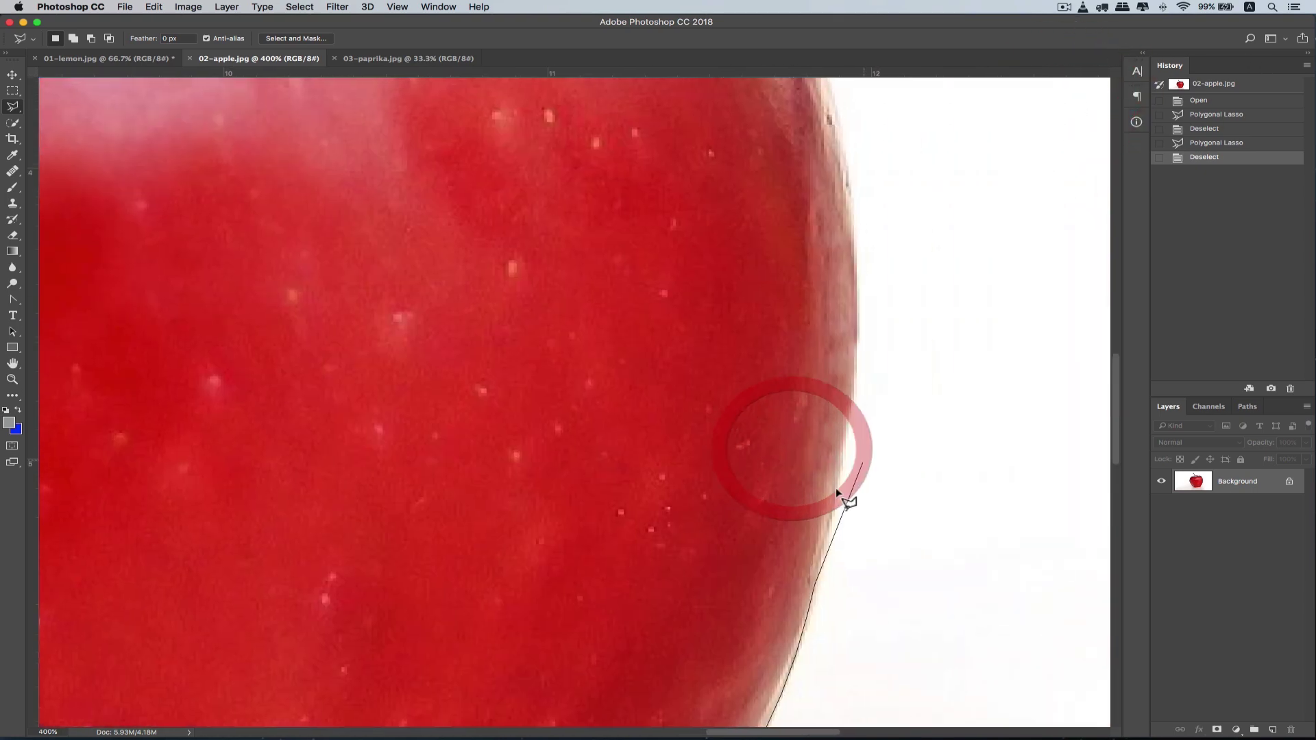
click(843, 445)
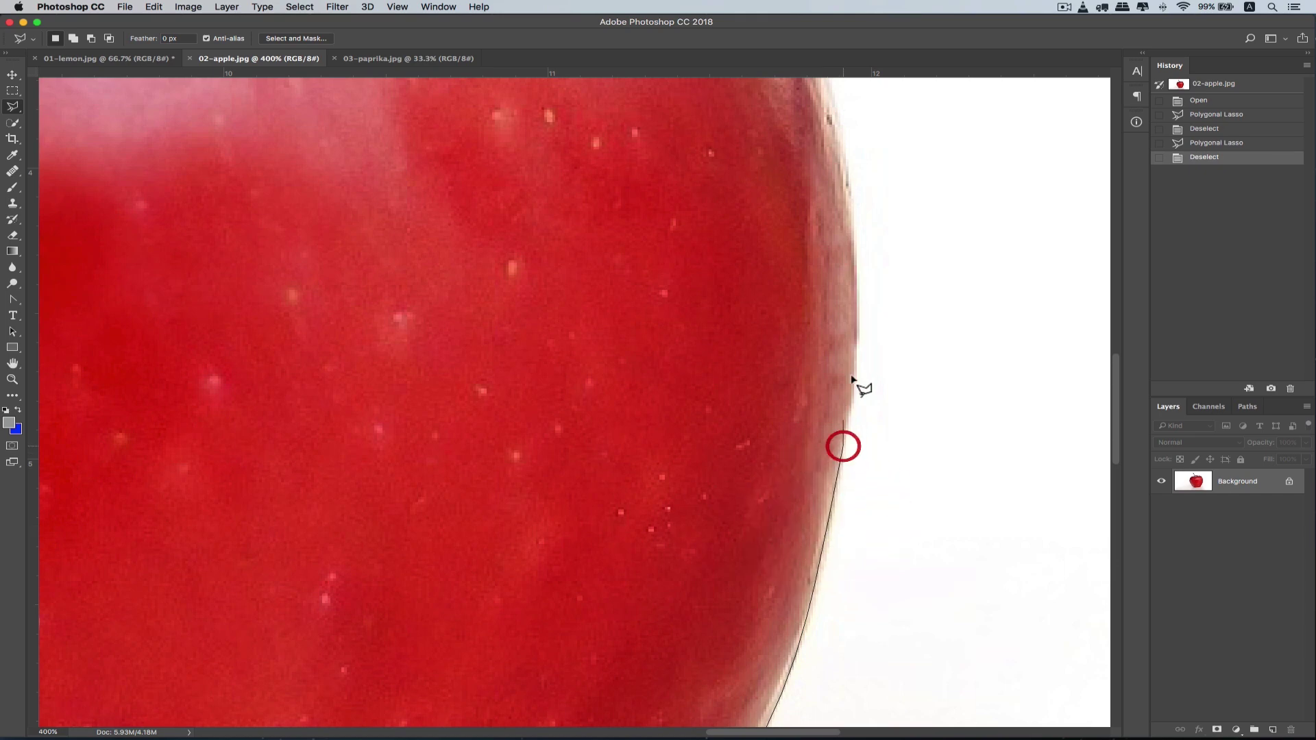
click(856, 313)
click(856, 245)
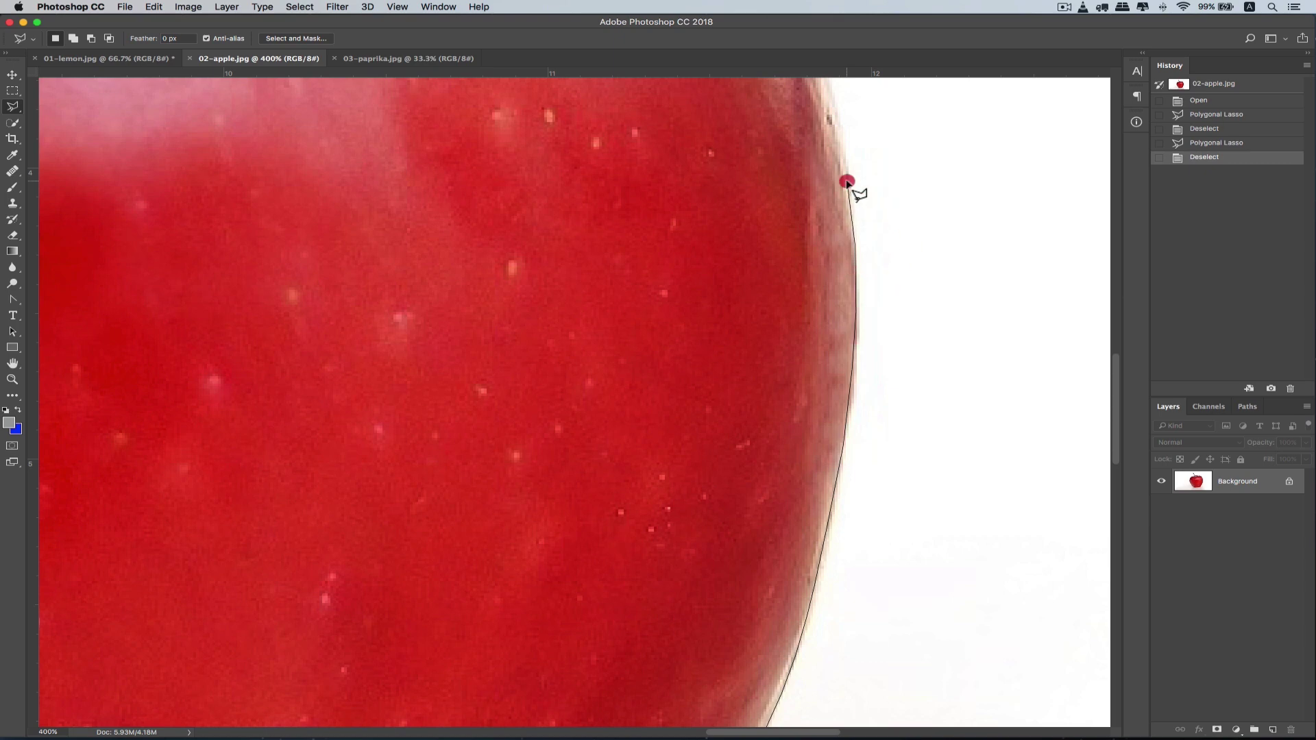
click(848, 182)
click(837, 118)
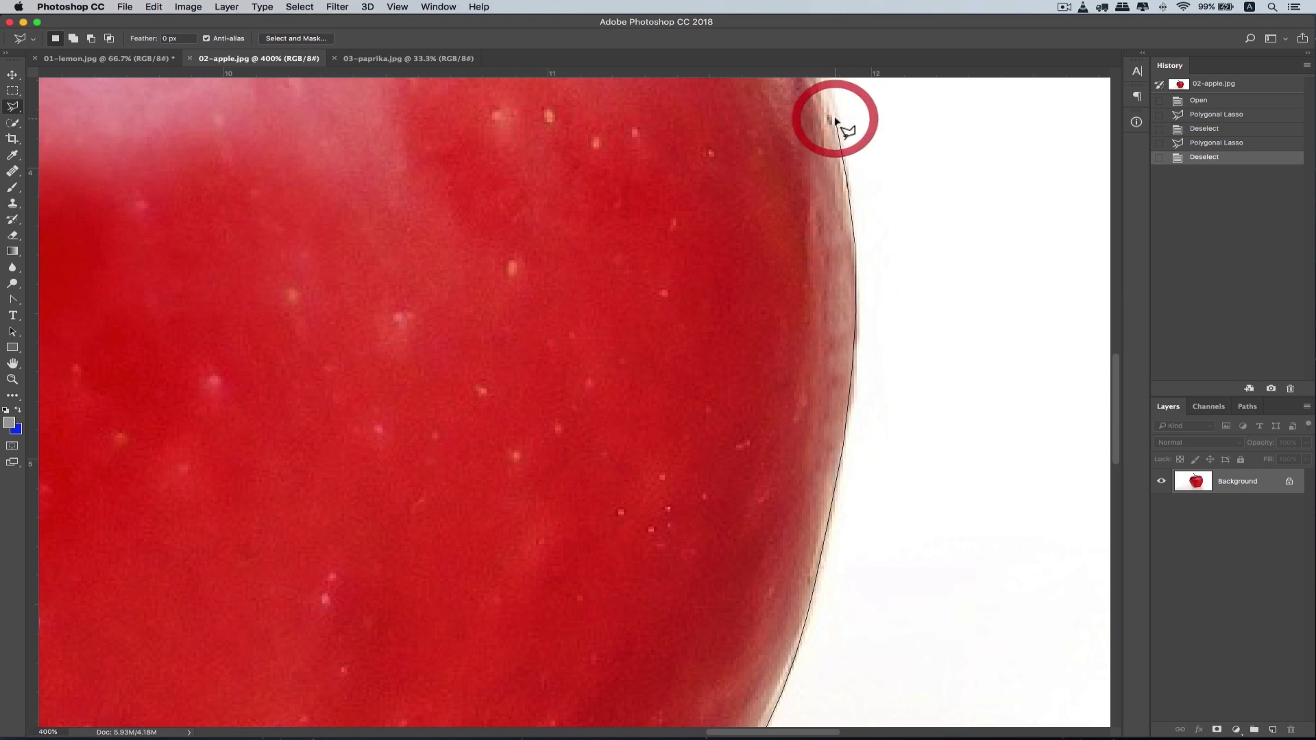
- Trace the lower part of the apple's right shoulder with closely spaced points where the edge curves inward
drag(846, 156, 966, 428)
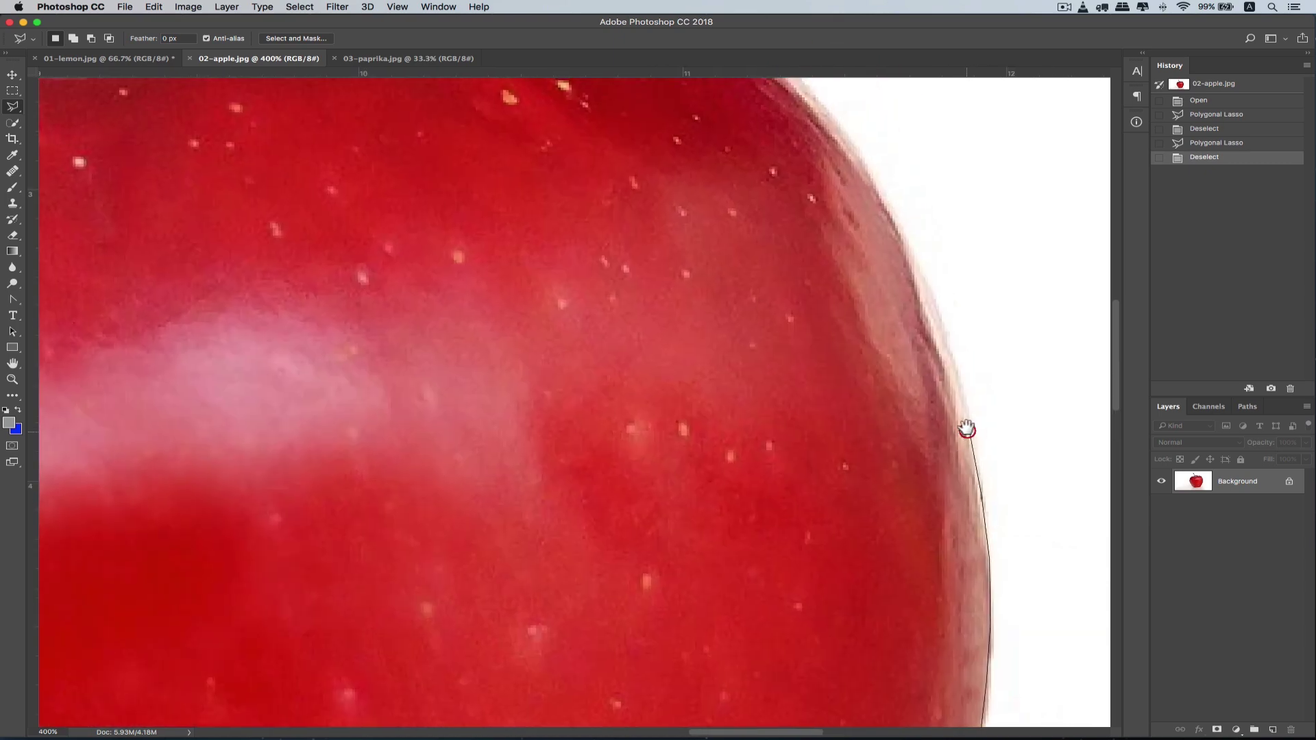
click(948, 350)
click(945, 332)
click(937, 310)
click(930, 291)
click(920, 275)
click(912, 259)
click(903, 241)
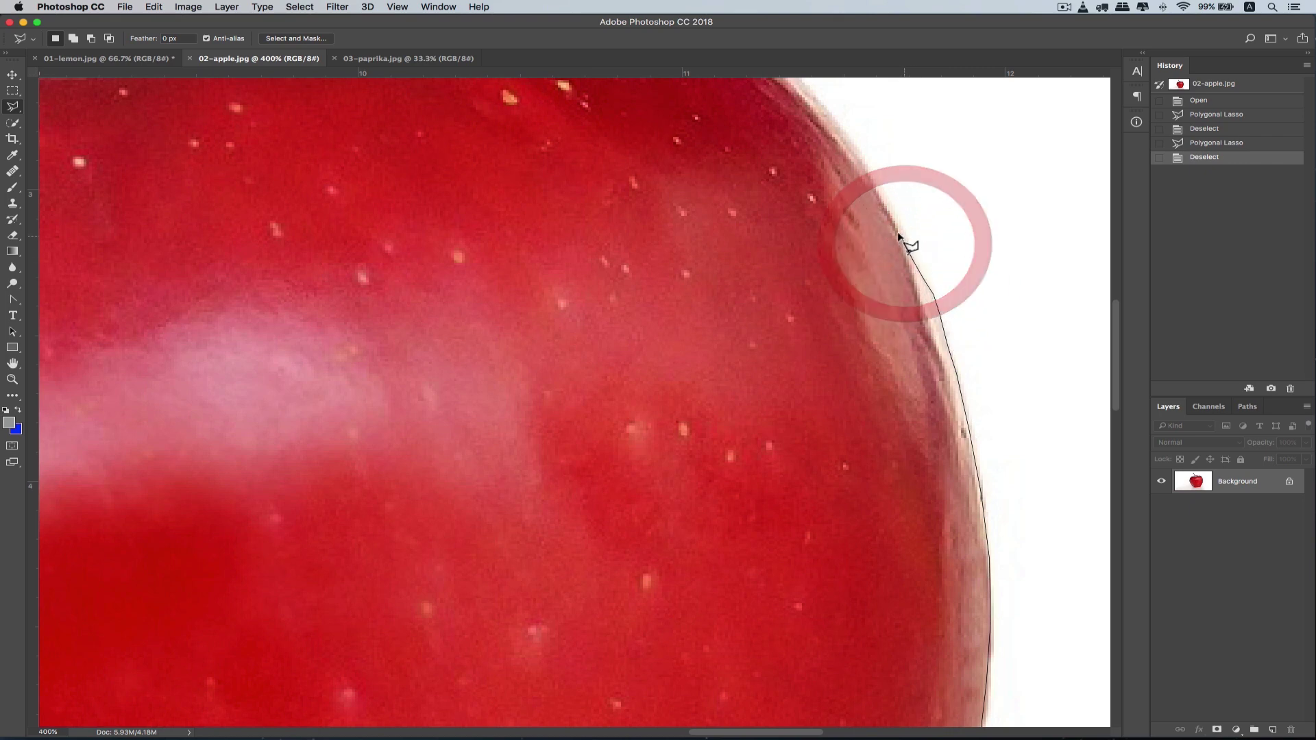
click(894, 219)
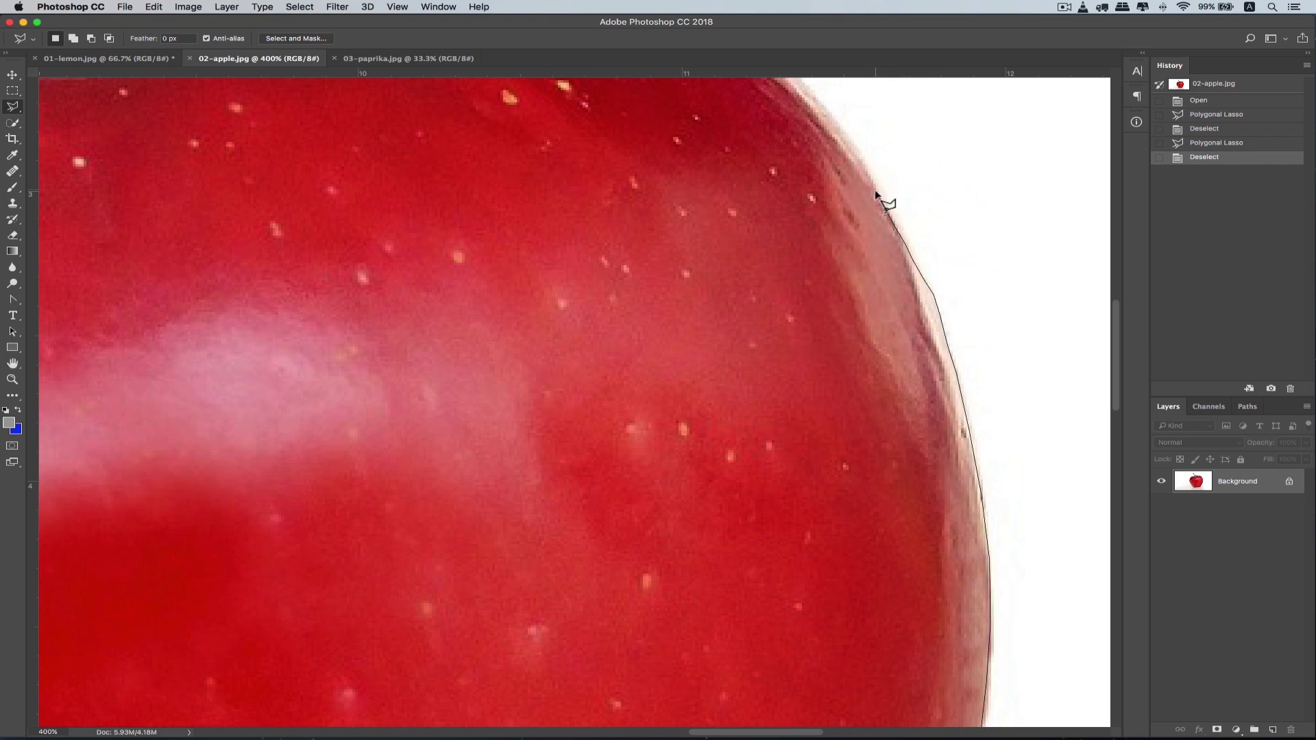
- Follow the upper part of the right shoulder's curve toward the top of the apple
click(876, 192)
click(859, 156)
click(829, 122)
scroll(833, 120, up, 3)
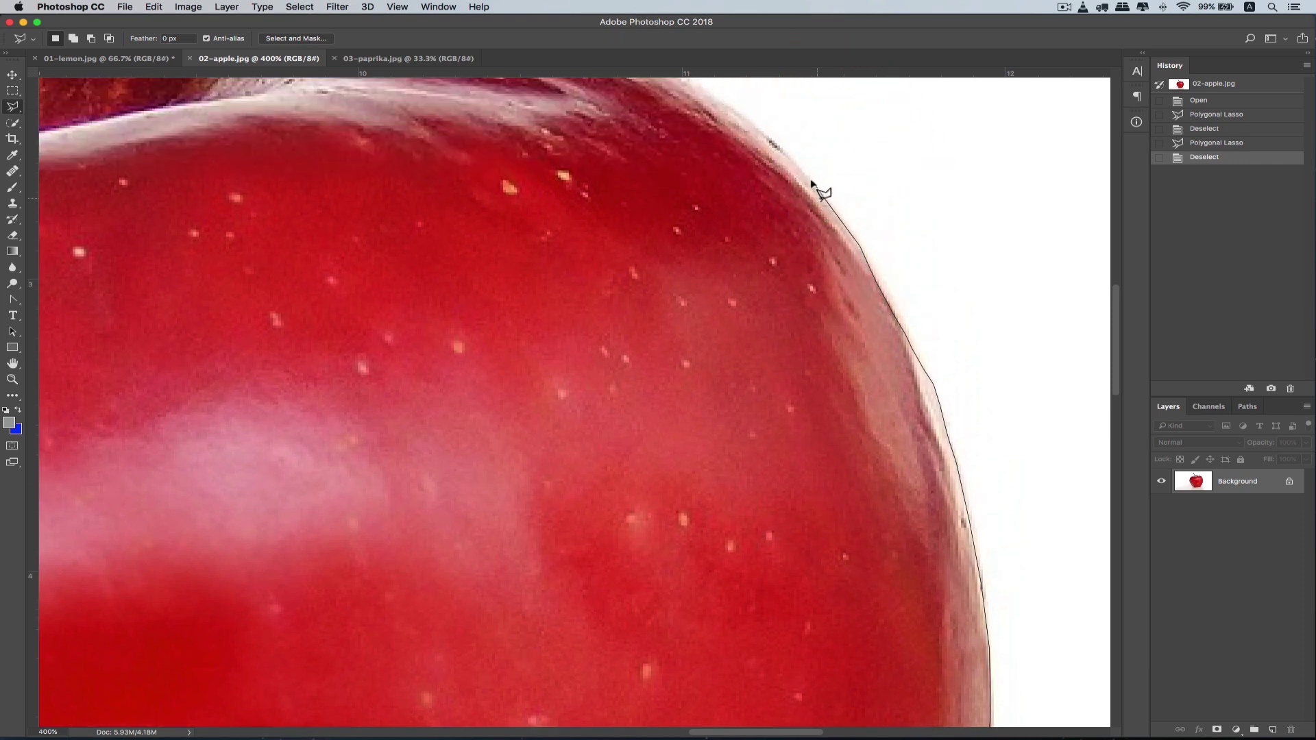
click(802, 176)
click(780, 147)
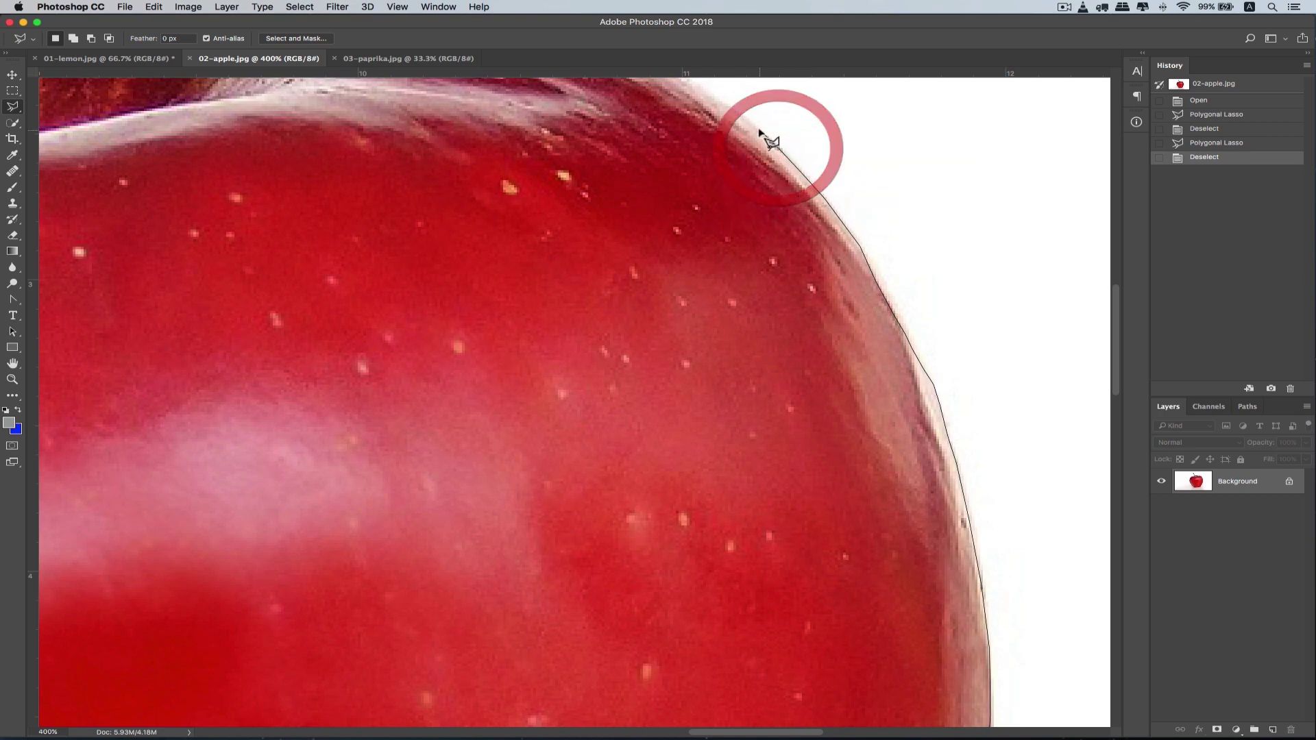
click(754, 128)
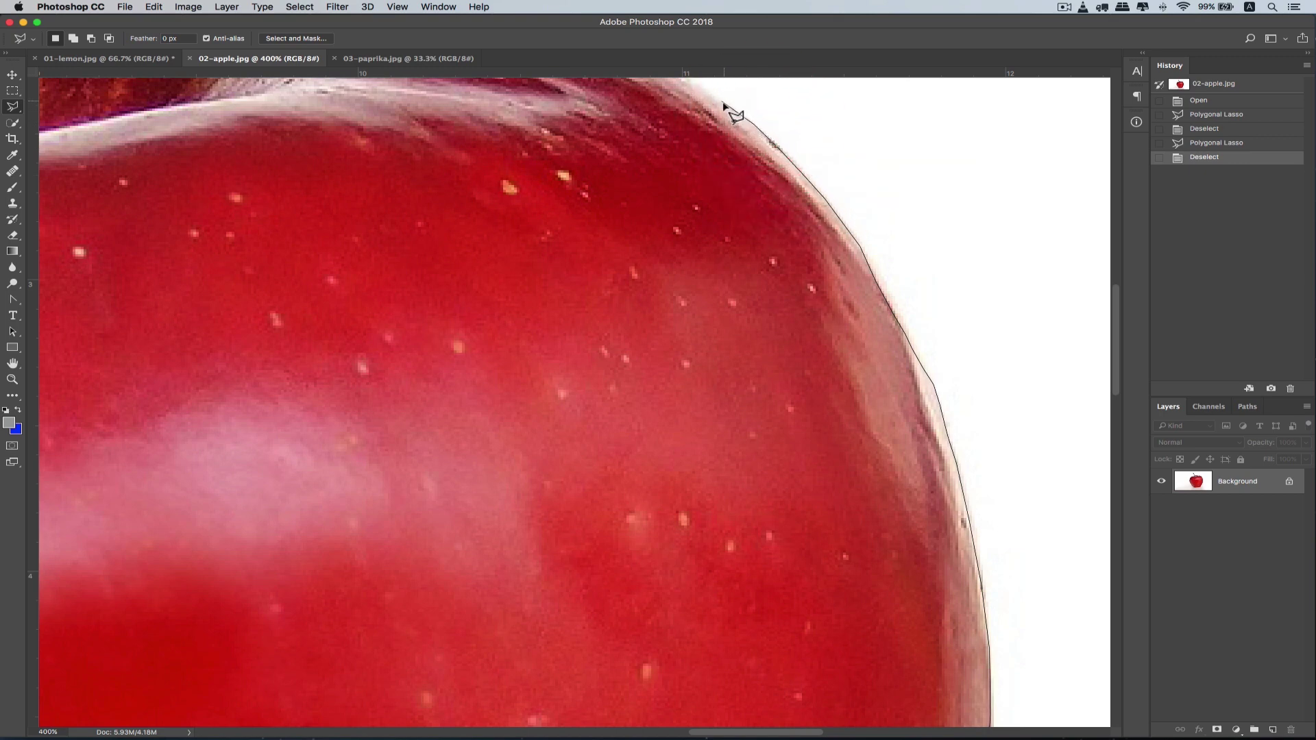
- Trace from the right shoulder over the crest onto the flat rim at the apple's top
scroll(725, 105, up, 2)
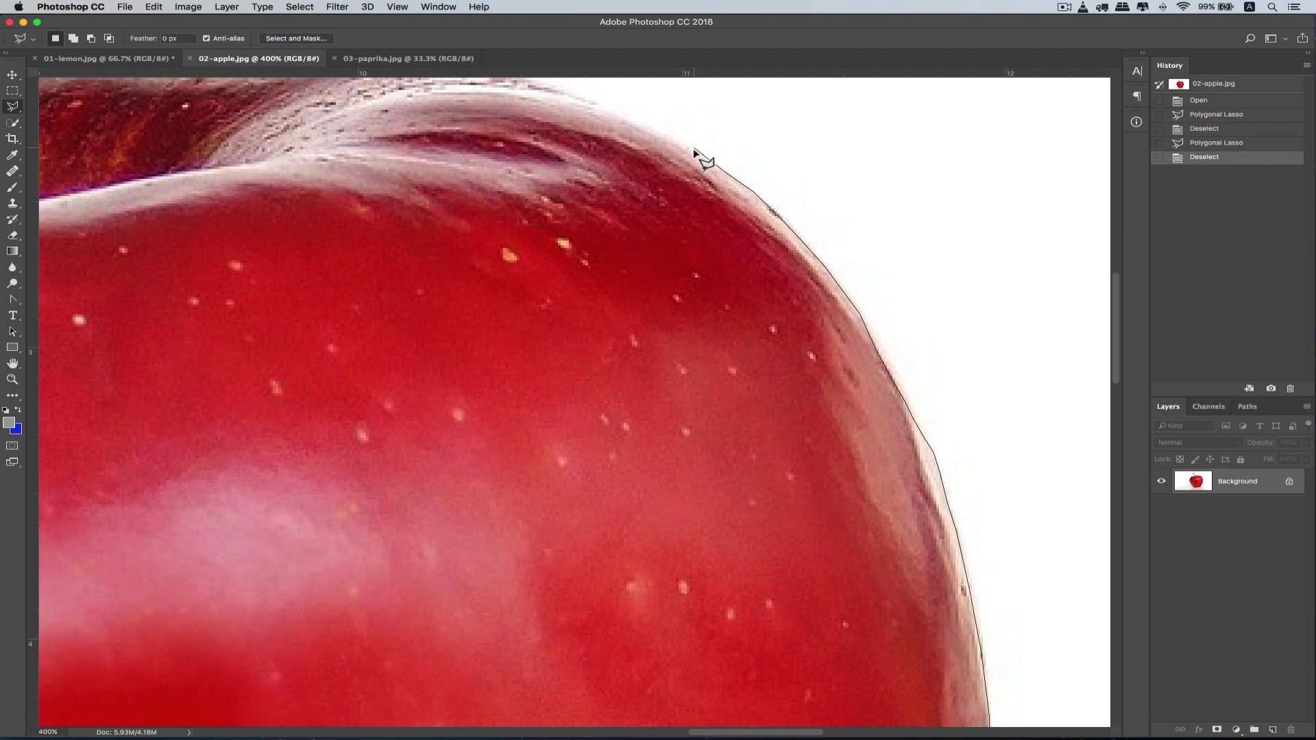
click(652, 128)
click(602, 106)
click(574, 92)
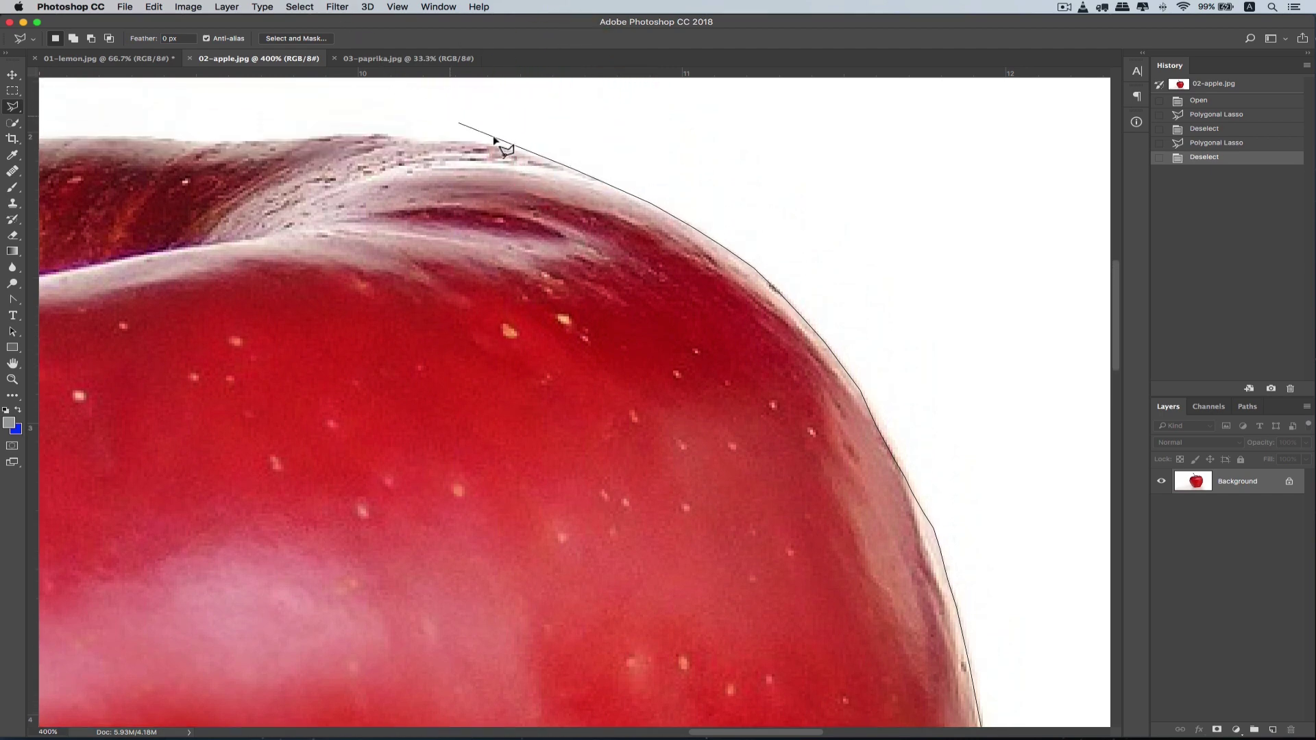
click(529, 155)
click(485, 142)
click(449, 142)
click(416, 140)
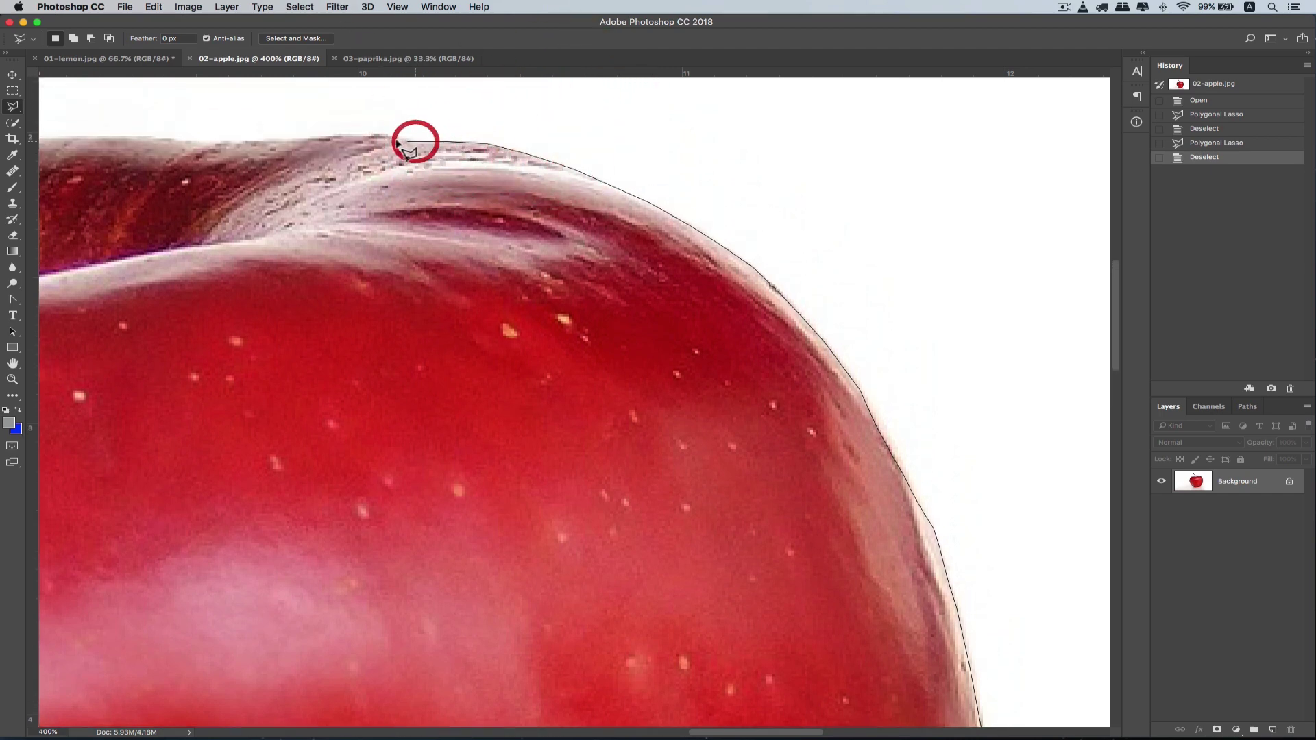
- Follow the wavy top rim behind the stem hollow to the point where it meets the stem's right edge
click(382, 135)
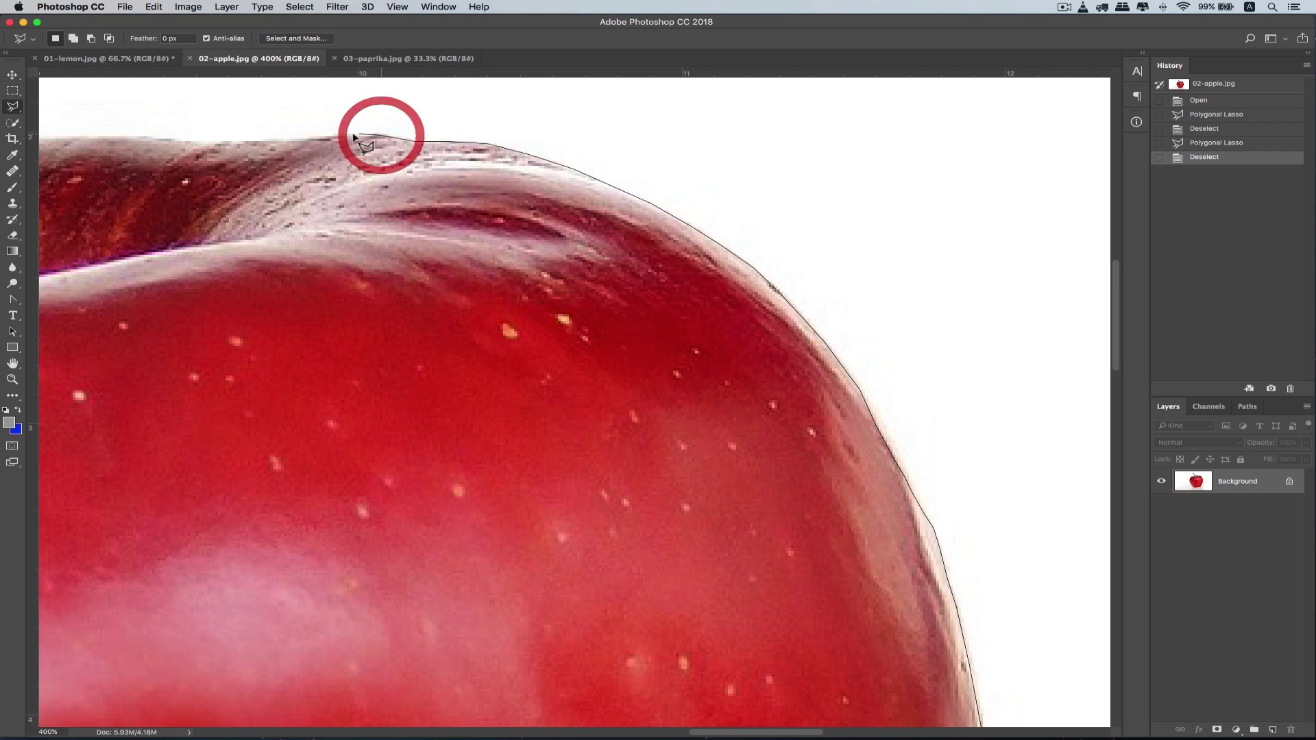
click(317, 139)
click(290, 140)
click(235, 139)
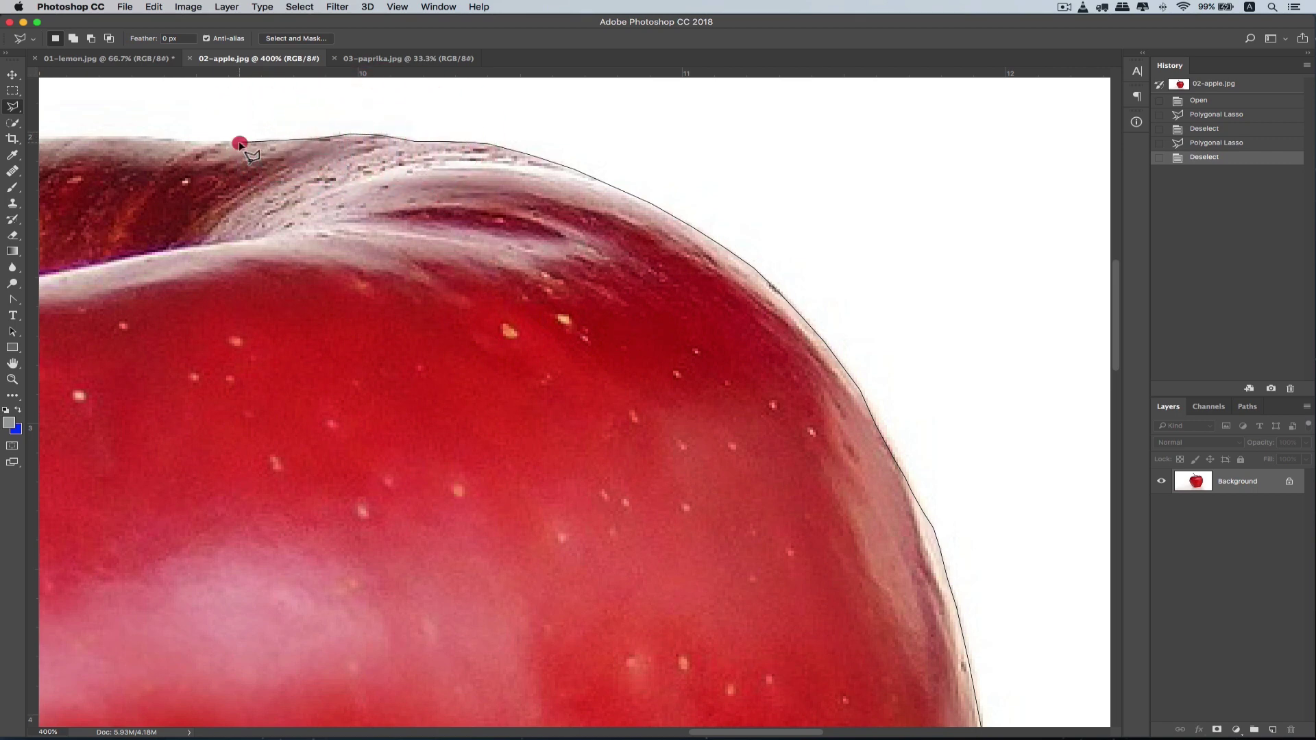
click(193, 144)
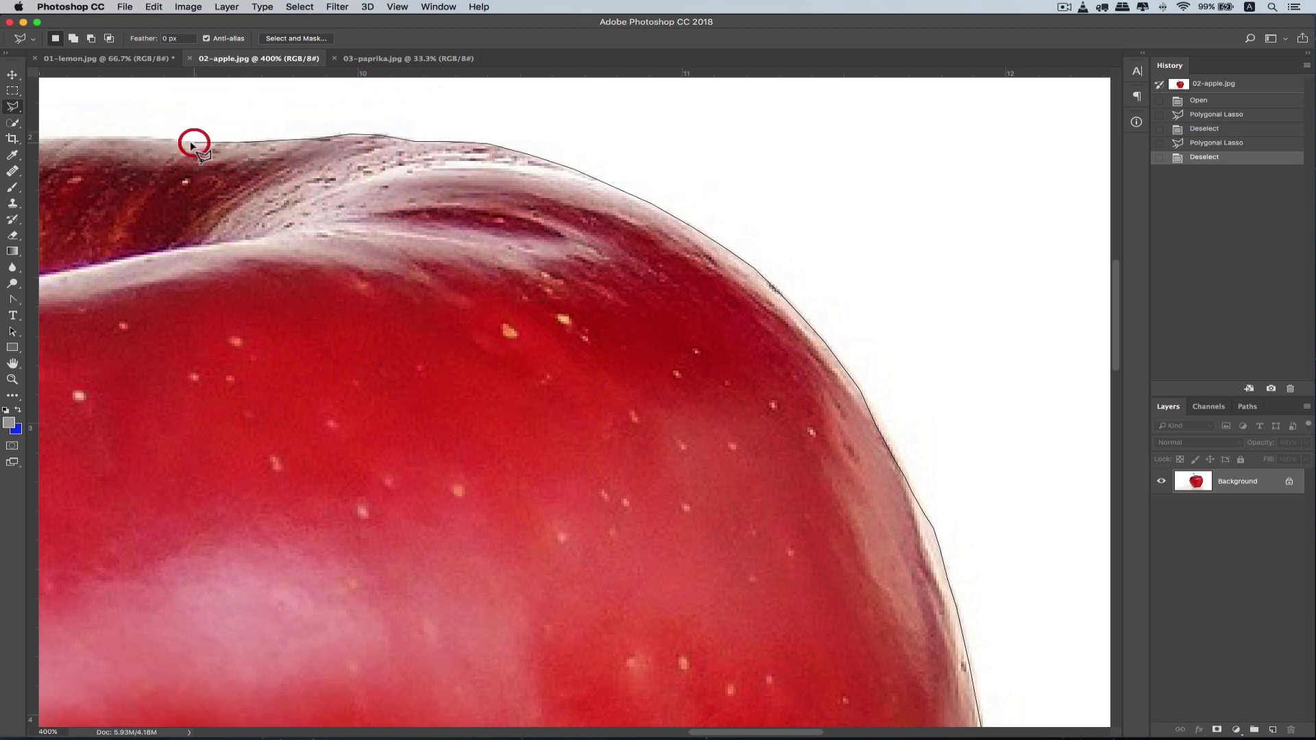
click(140, 140)
click(89, 137)
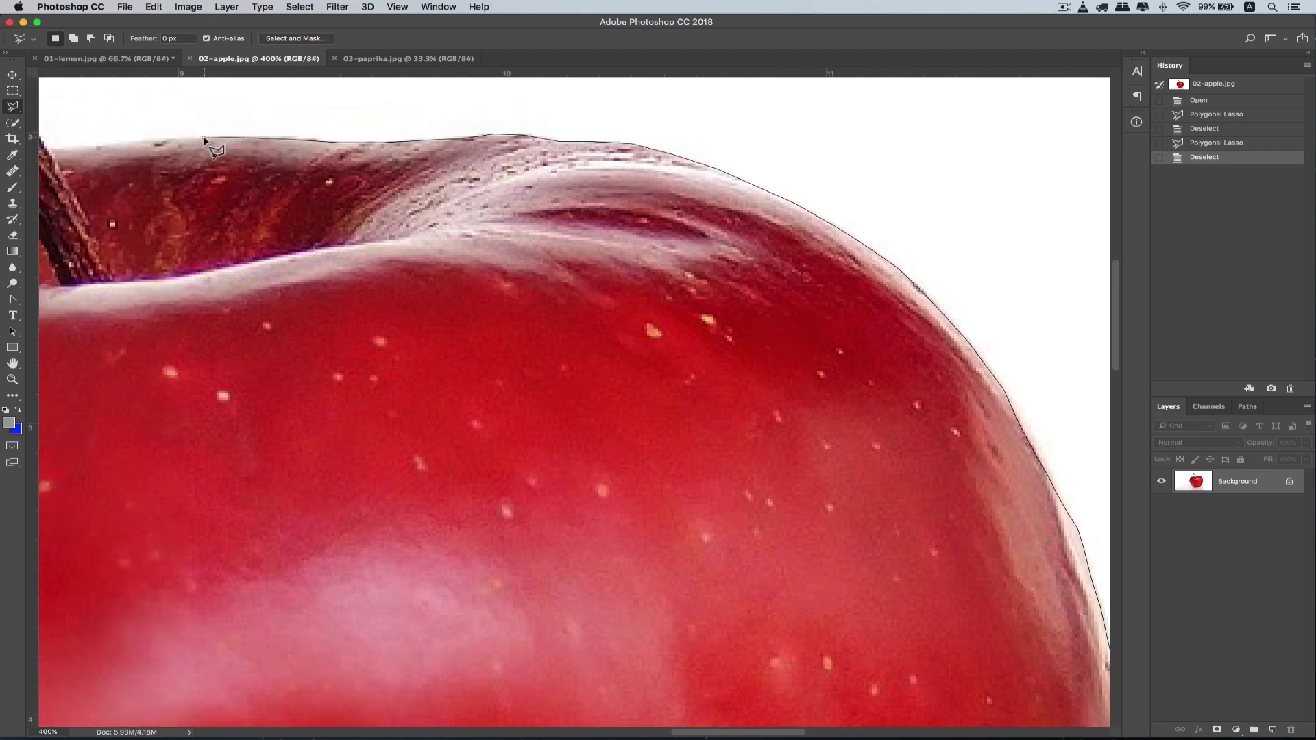
click(156, 138)
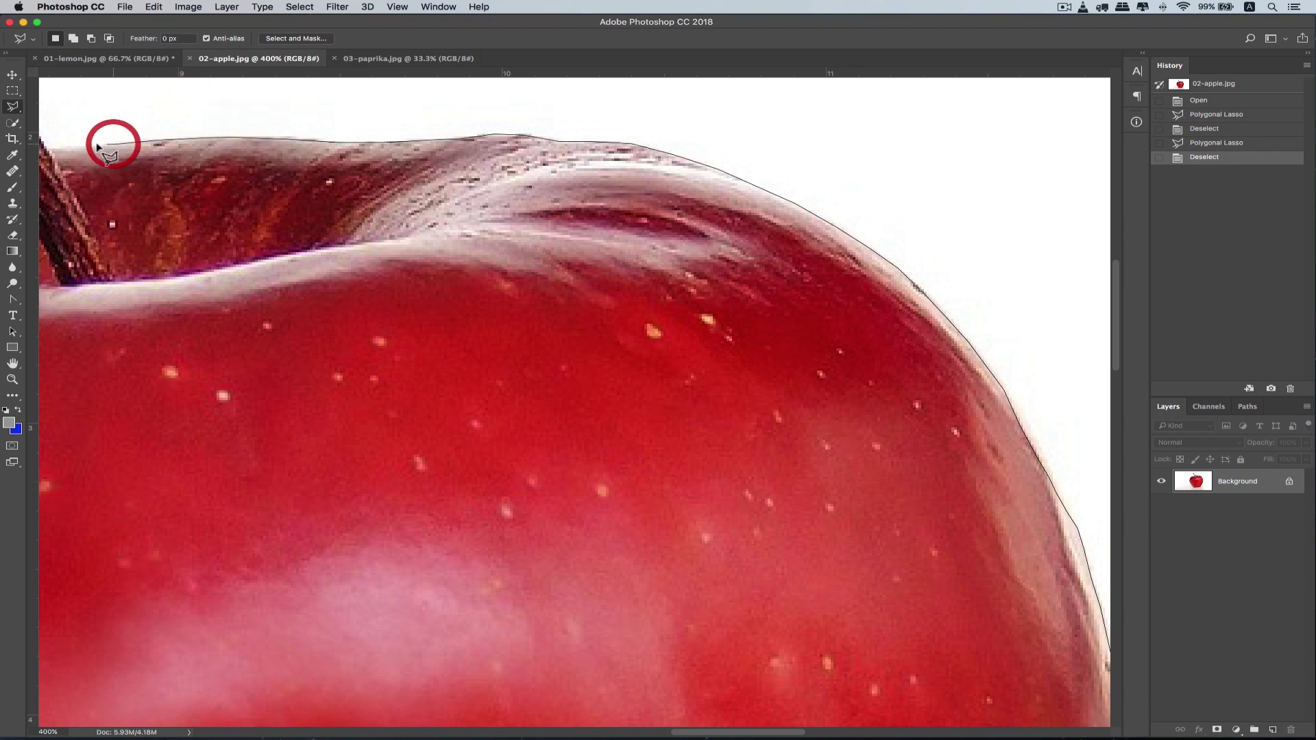
click(91, 120)
click(50, 150)
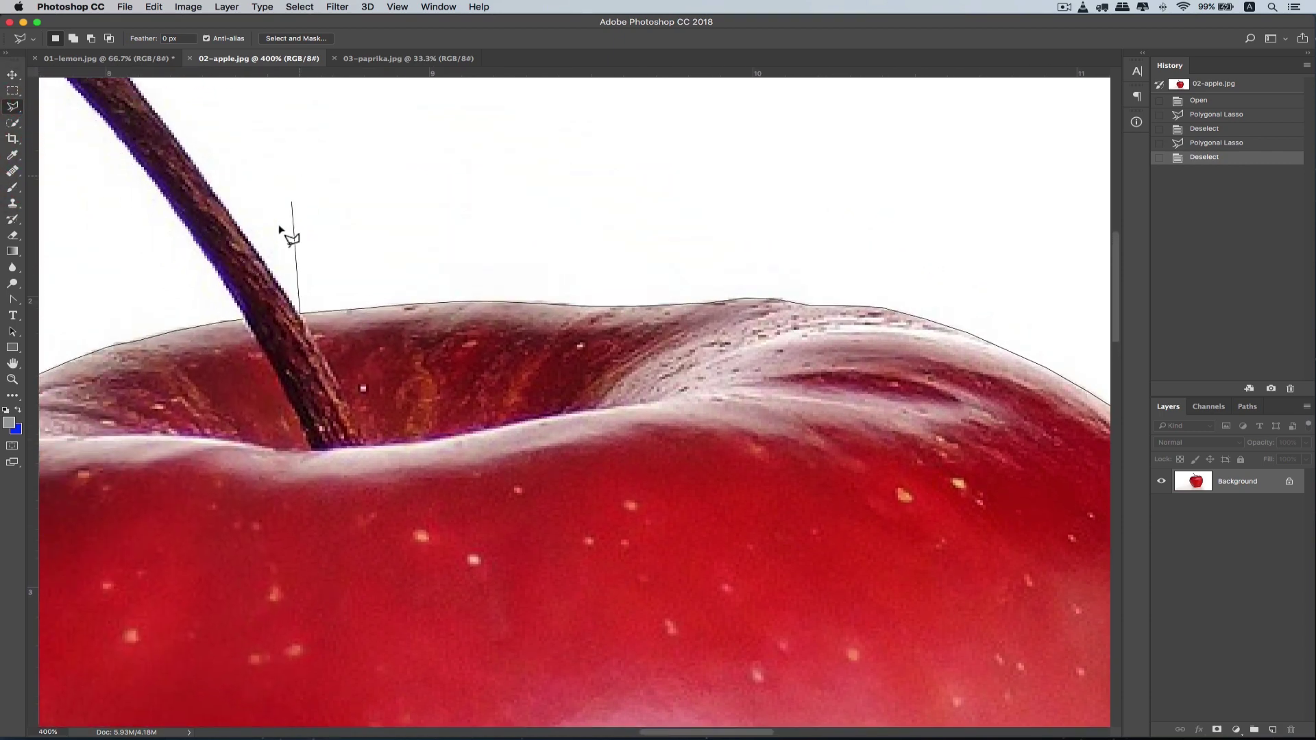
- Trace the stem's right edge upward from the apple's rim to the knob near its upper end
click(297, 310)
click(176, 137)
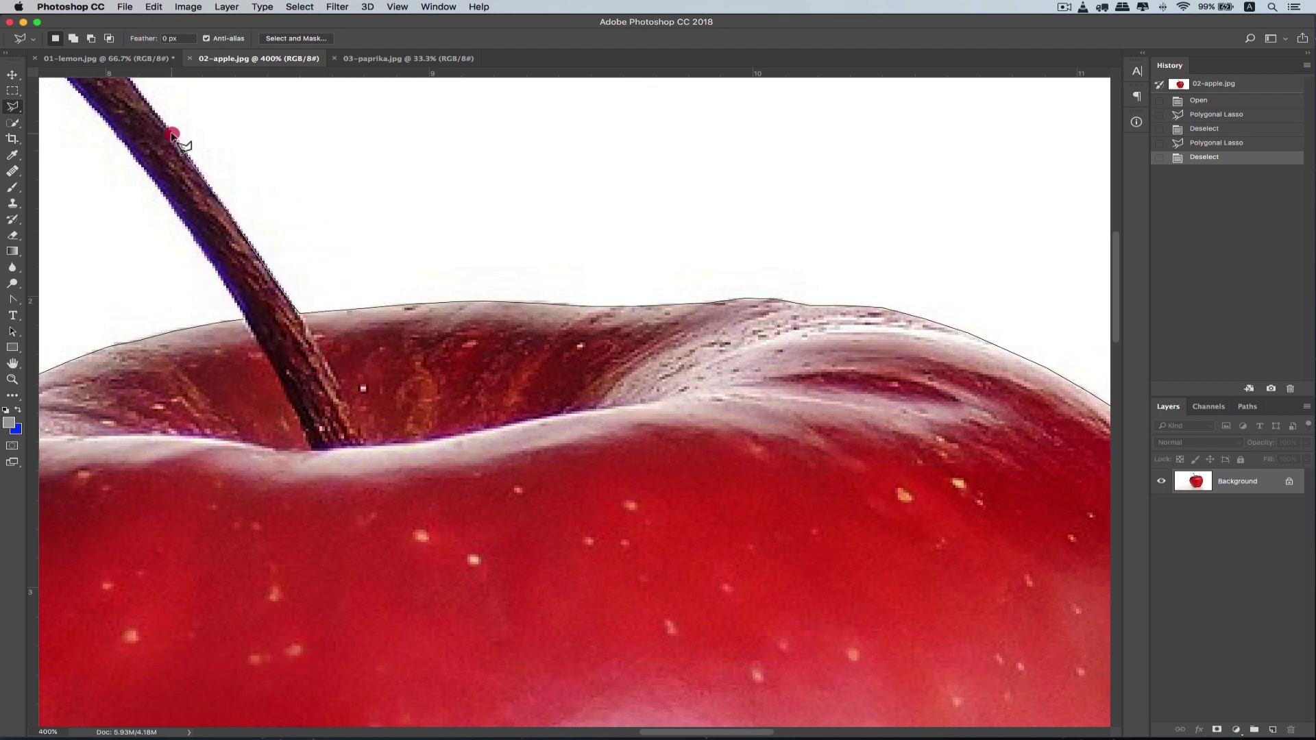
click(142, 99)
scroll(144, 99, up, 4)
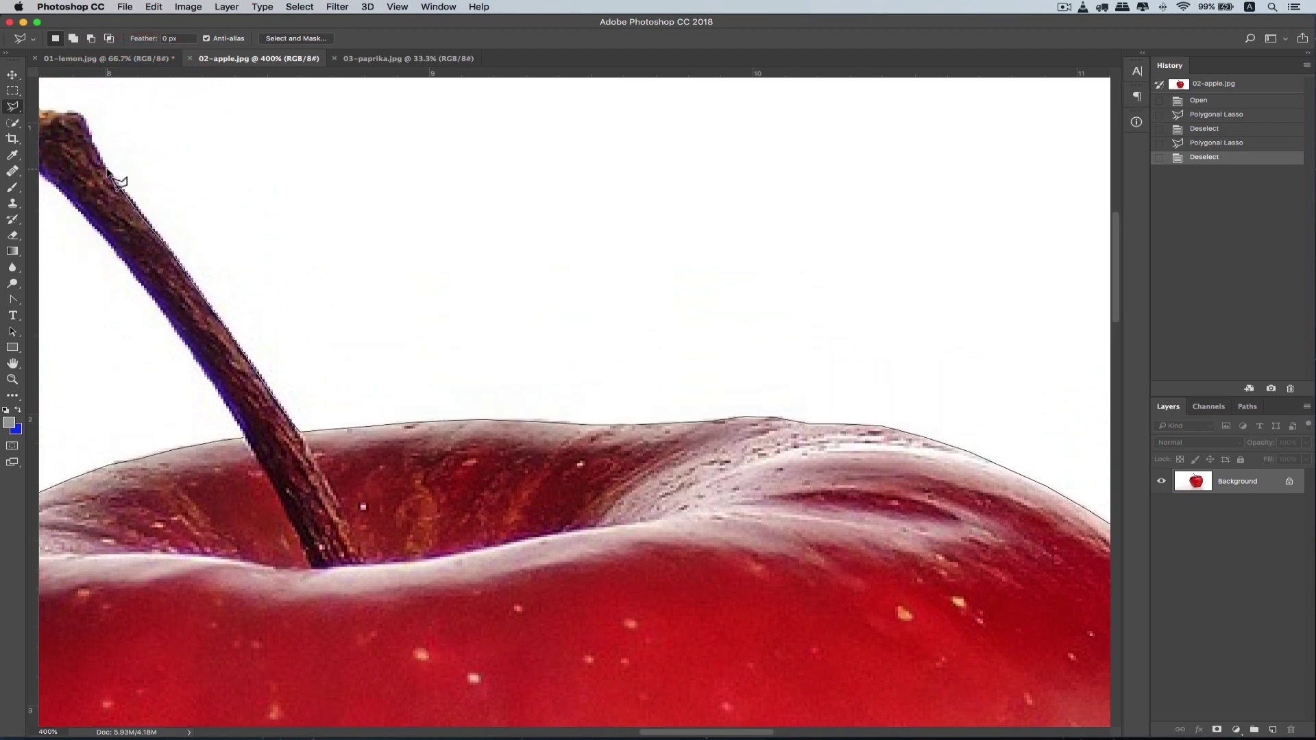
click(110, 167)
click(96, 145)
- Outline the upper edge of the stem's knob and continue toward the stem's tip
scroll(66, 113, left, 3)
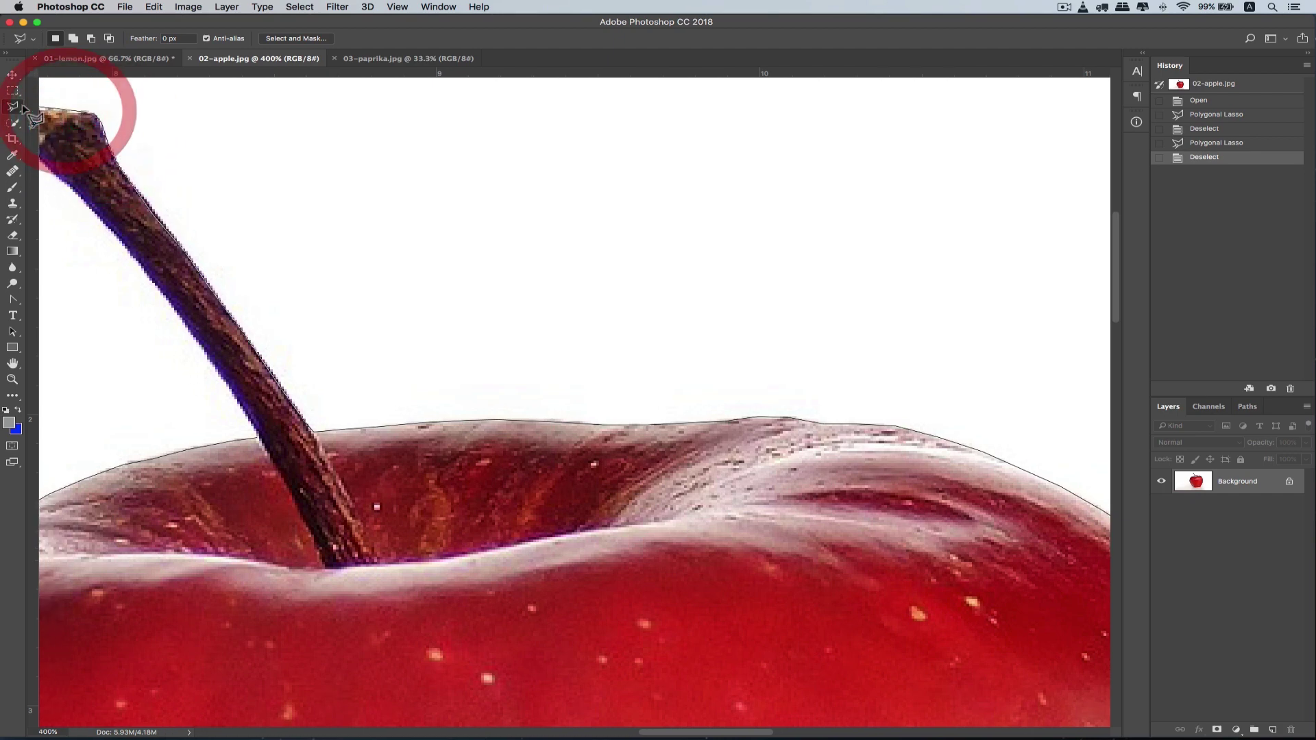
click(140, 113)
click(140, 112)
click(121, 111)
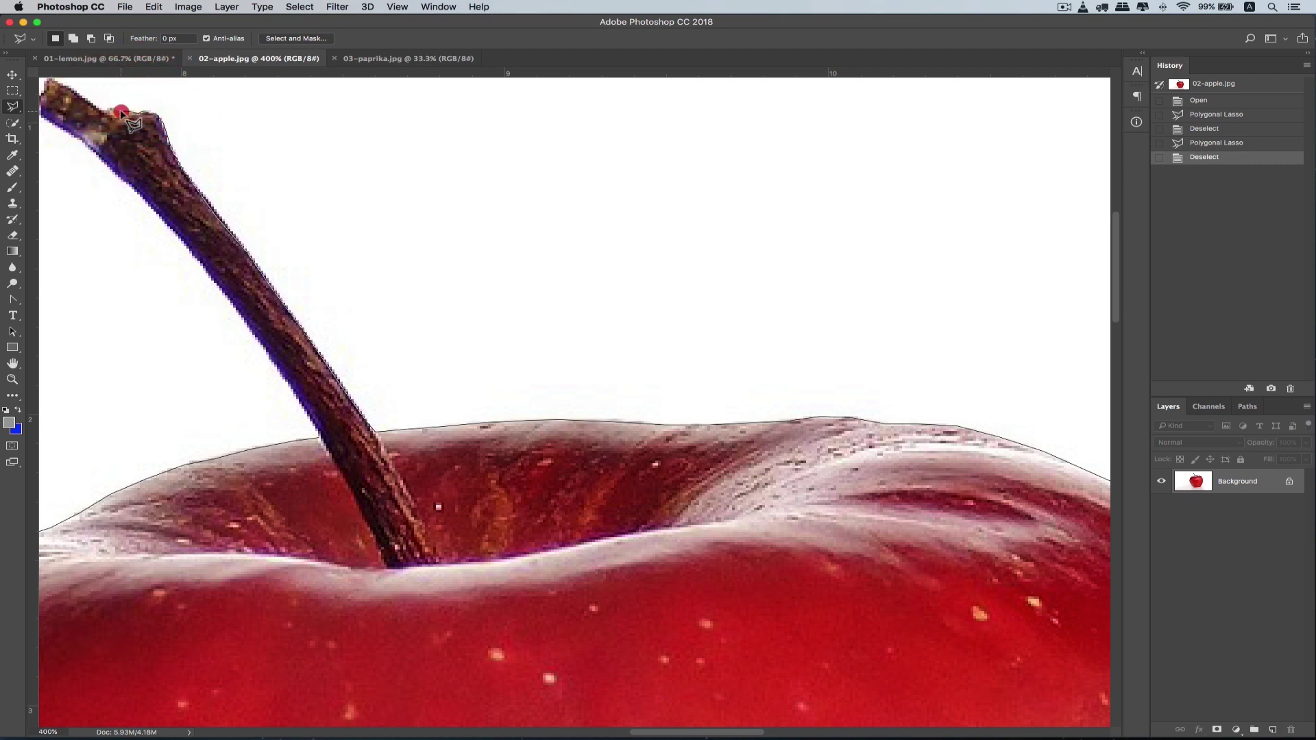
click(111, 108)
click(98, 109)
click(76, 90)
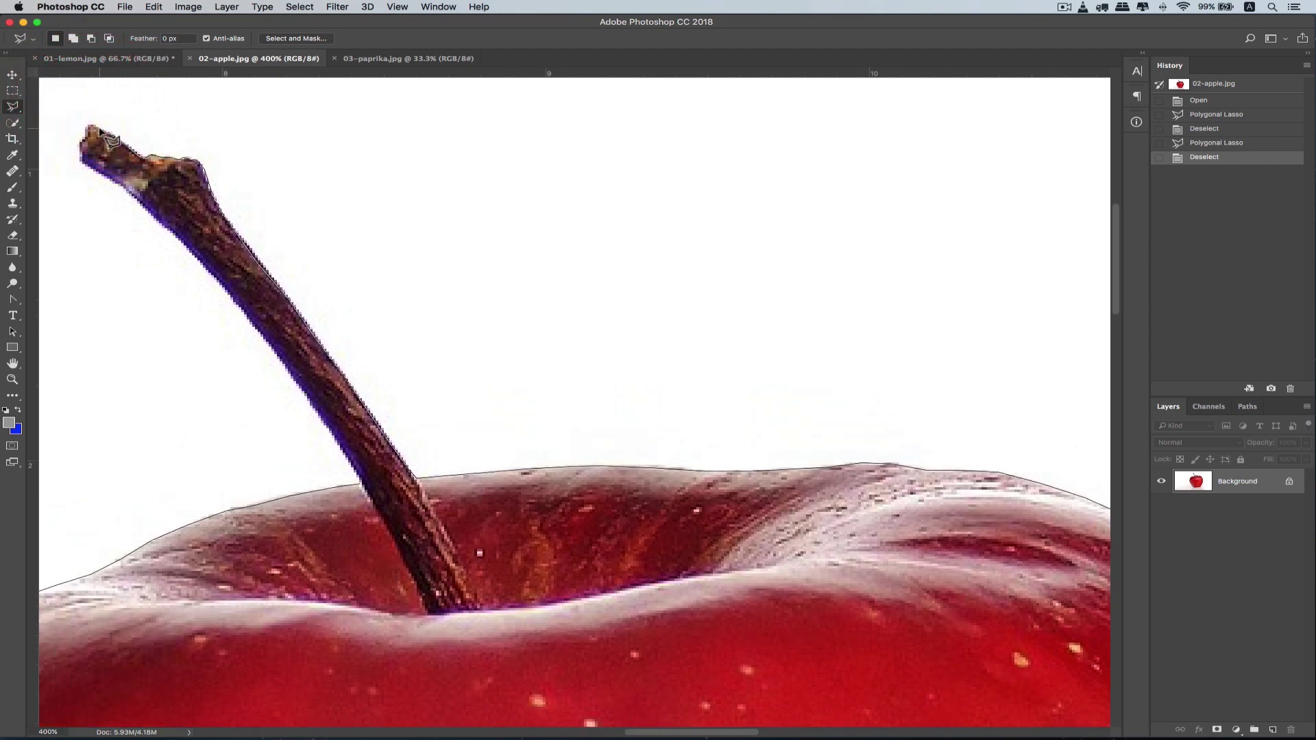
- Trace around the blunt tip of the stem to its lower corner
click(101, 128)
click(88, 128)
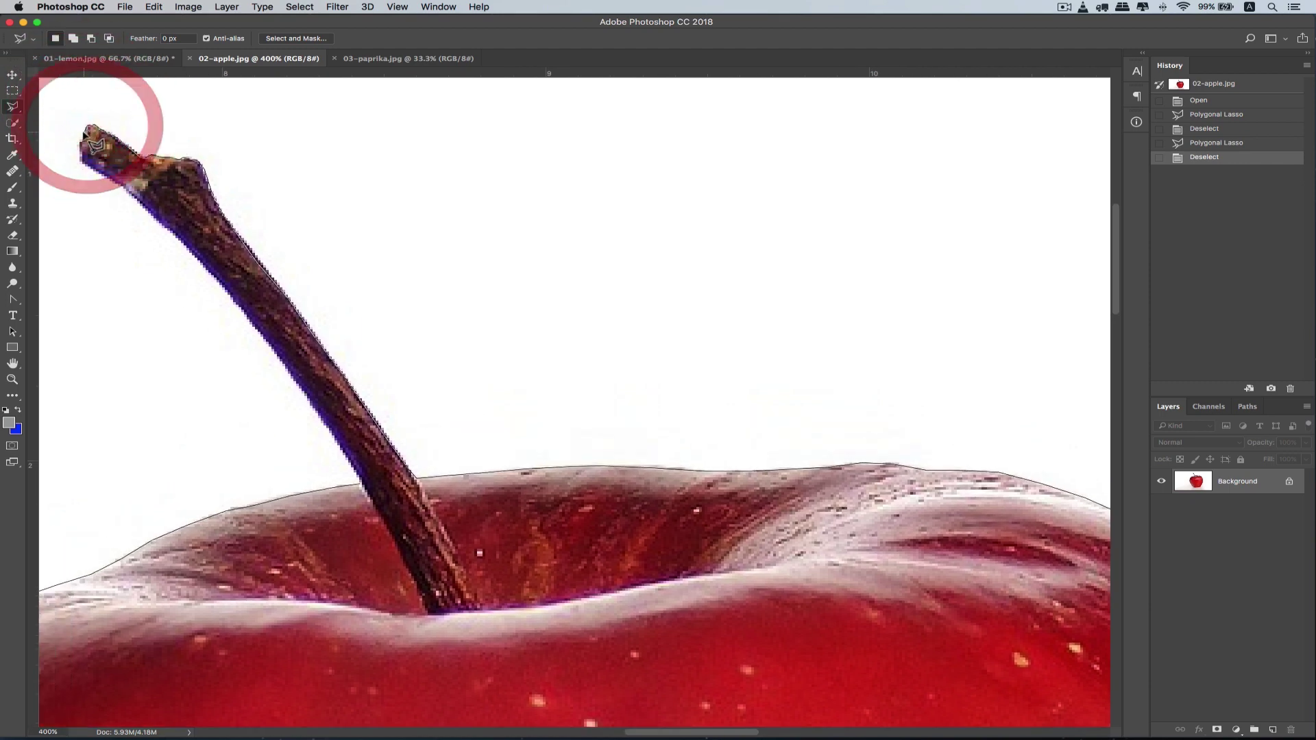
click(81, 141)
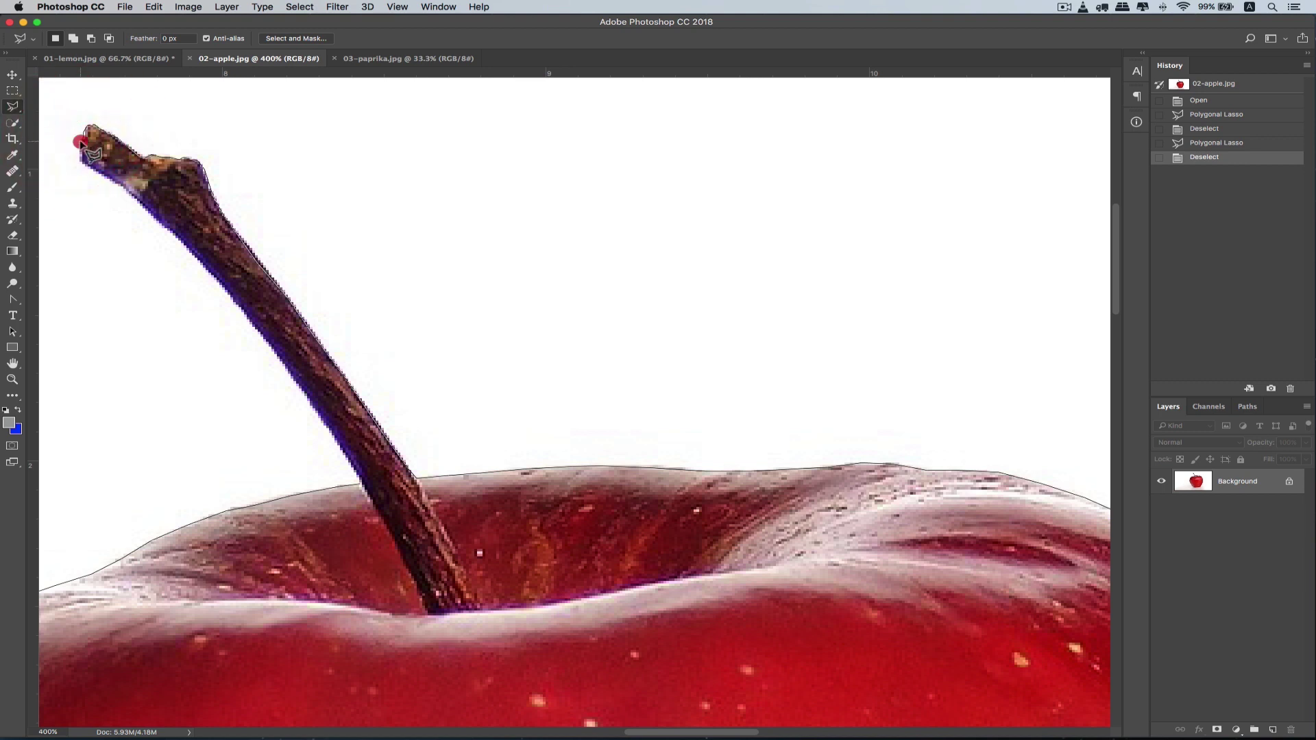
click(82, 161)
click(82, 162)
click(86, 162)
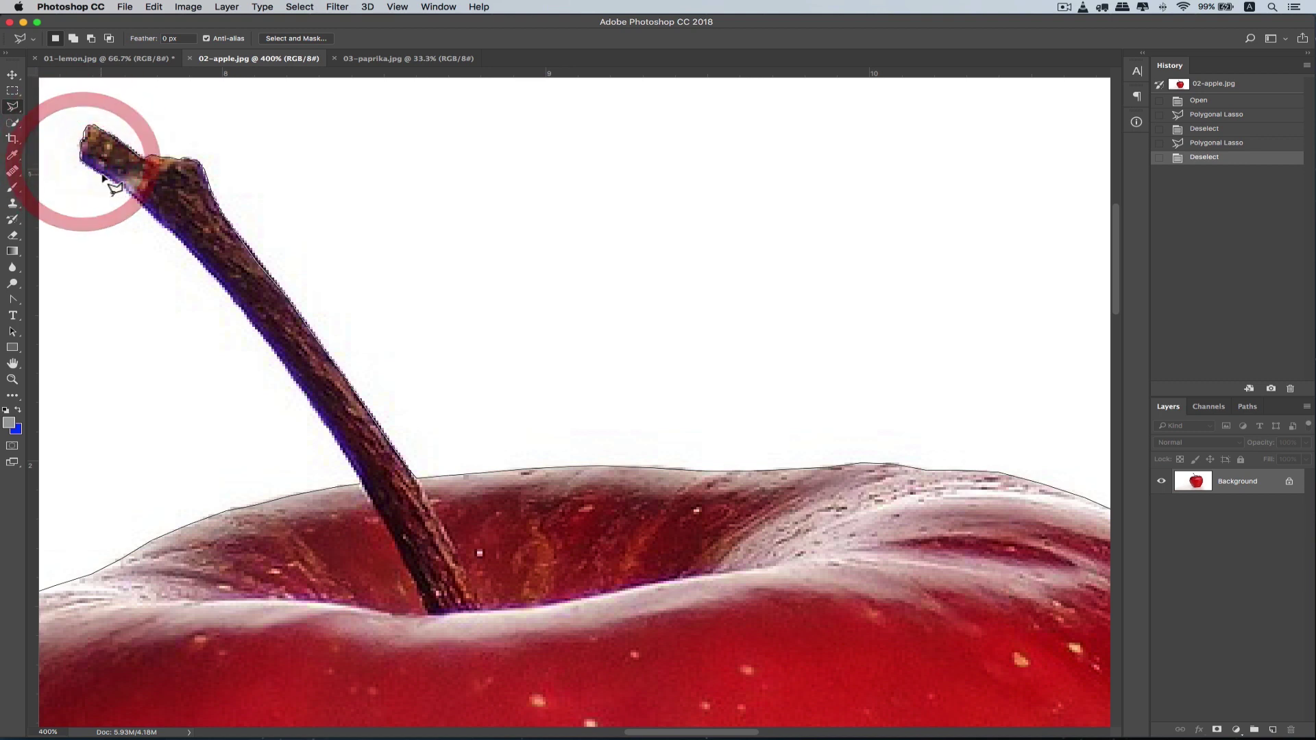
- Trace the stem's lower-left edge from its tip down to the apple's rim and close the selection at its start point
click(100, 173)
click(129, 193)
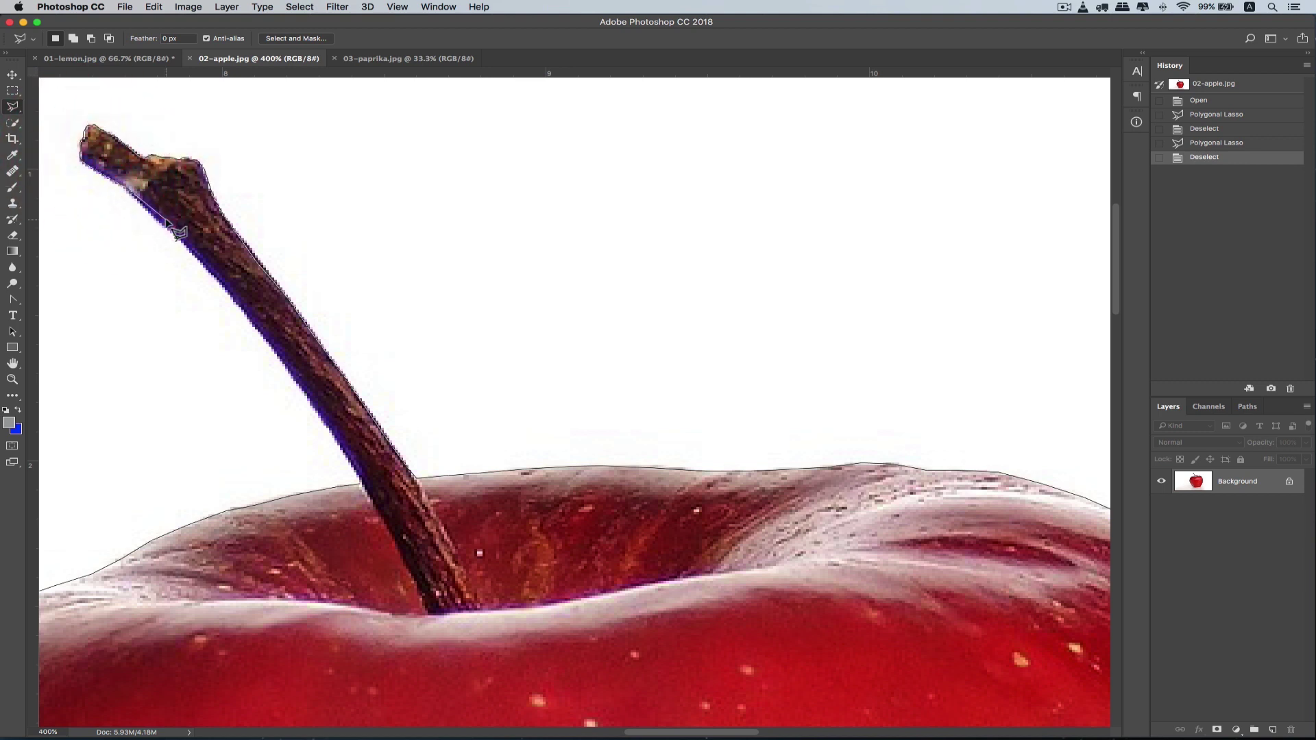
click(162, 224)
click(231, 294)
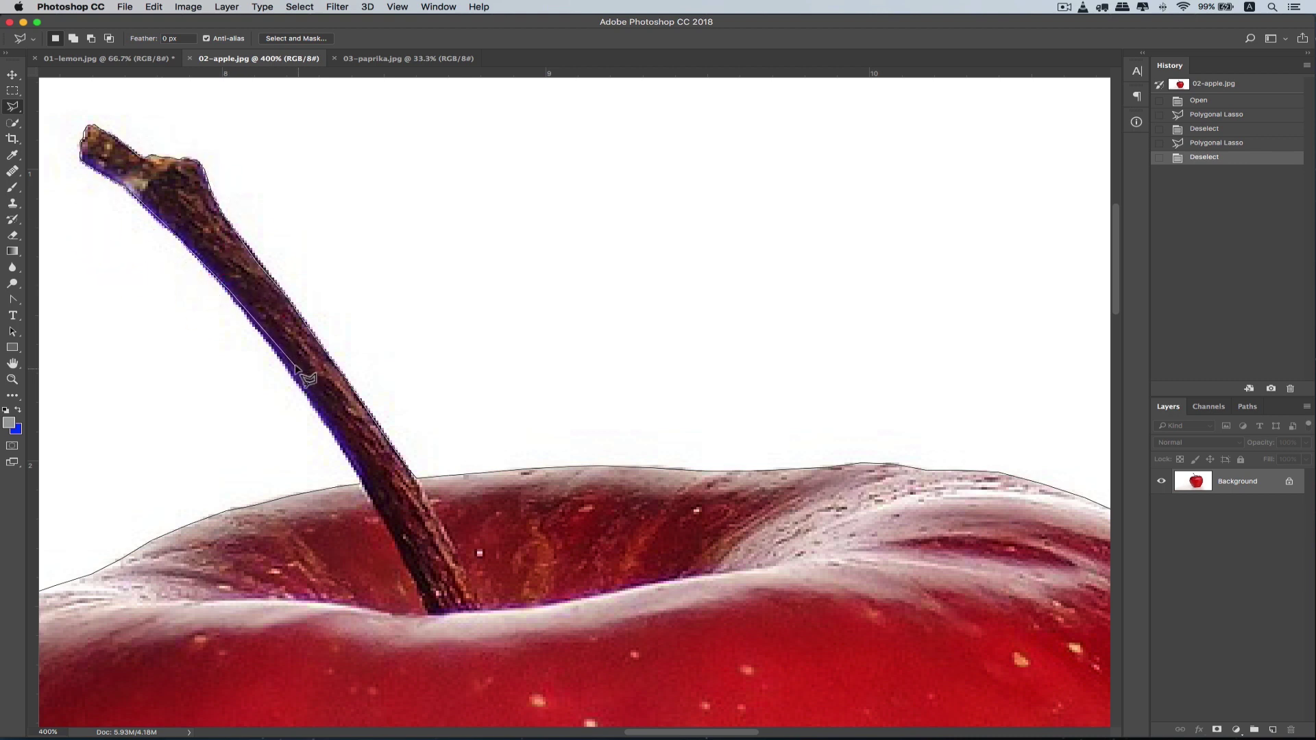
click(287, 367)
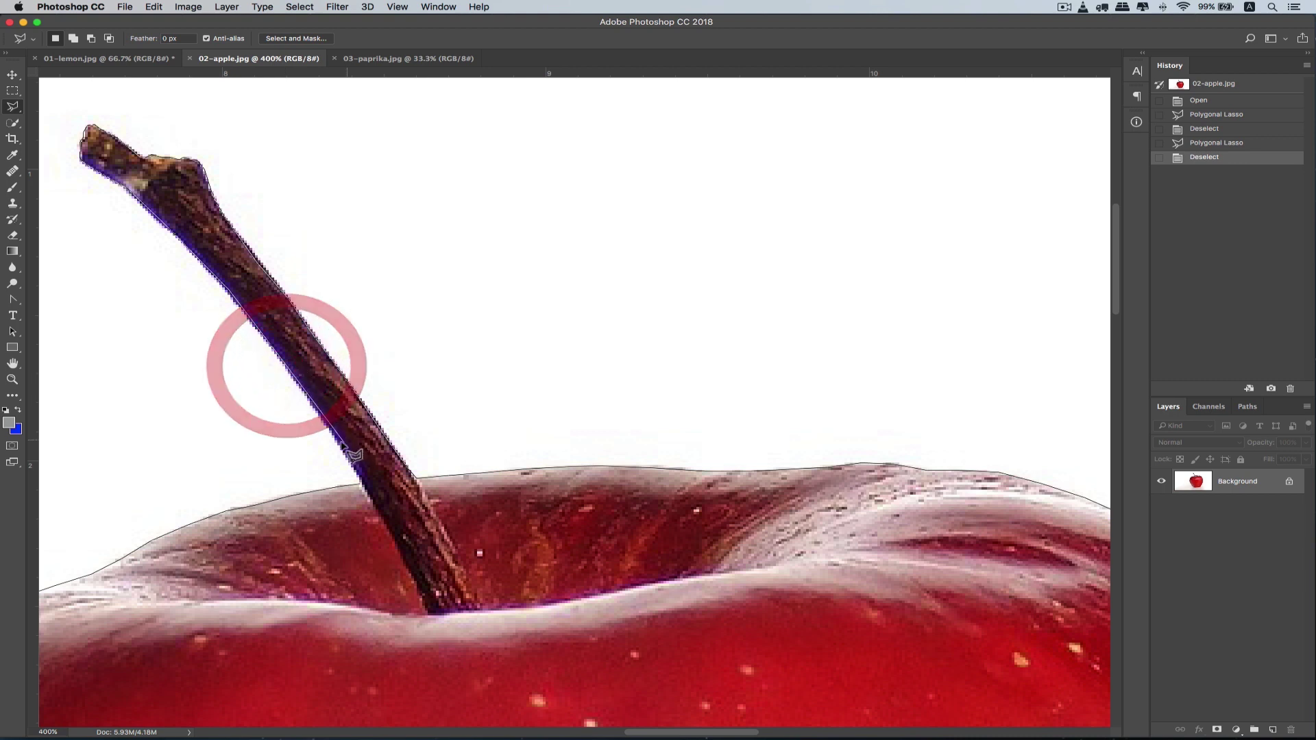
click(343, 445)
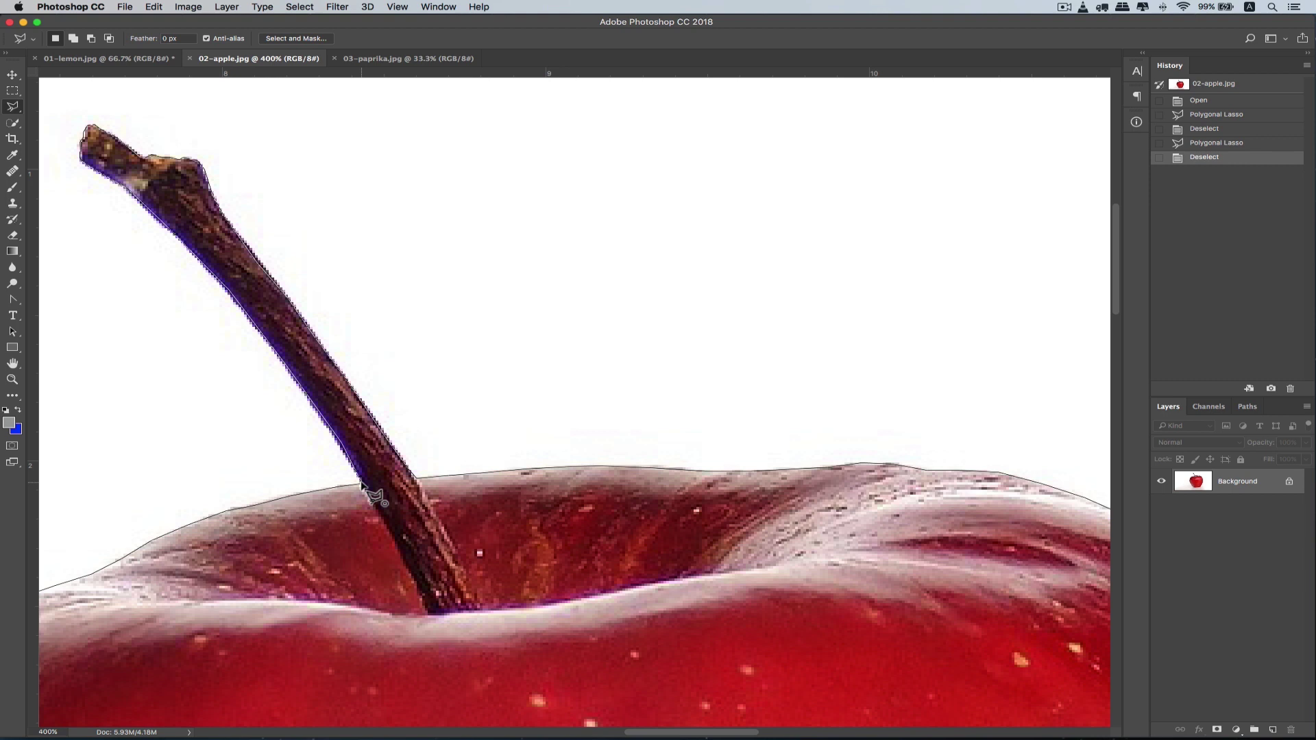
click(362, 485)
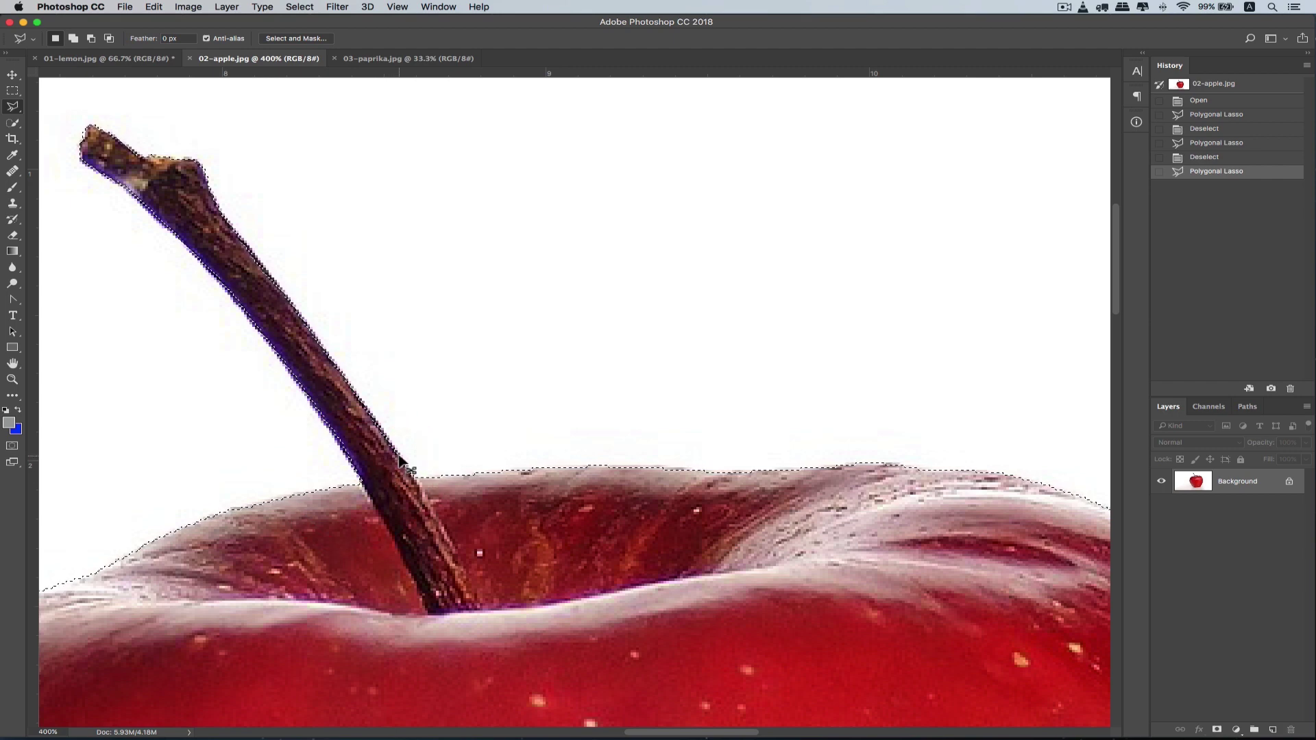
- Copy the selected apple to a new layer and hide the Background layer
key(super+0)
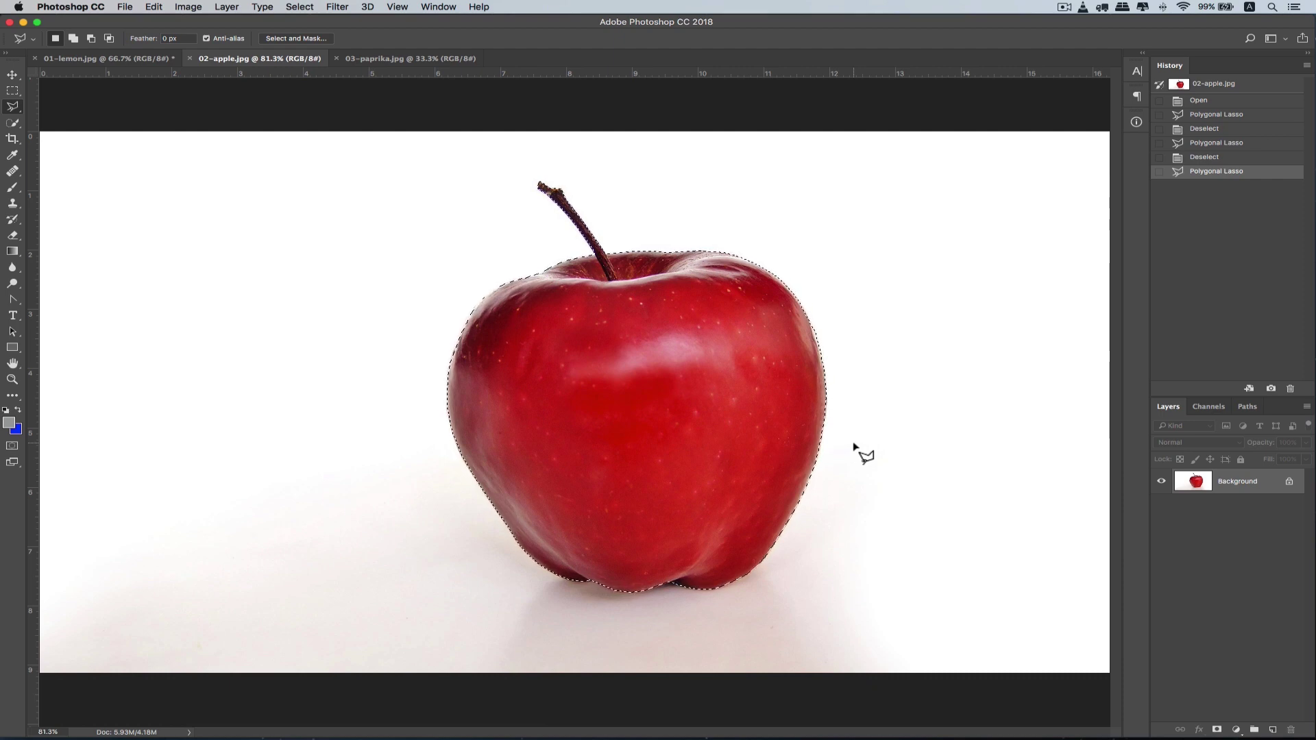
key(ctrl+j)
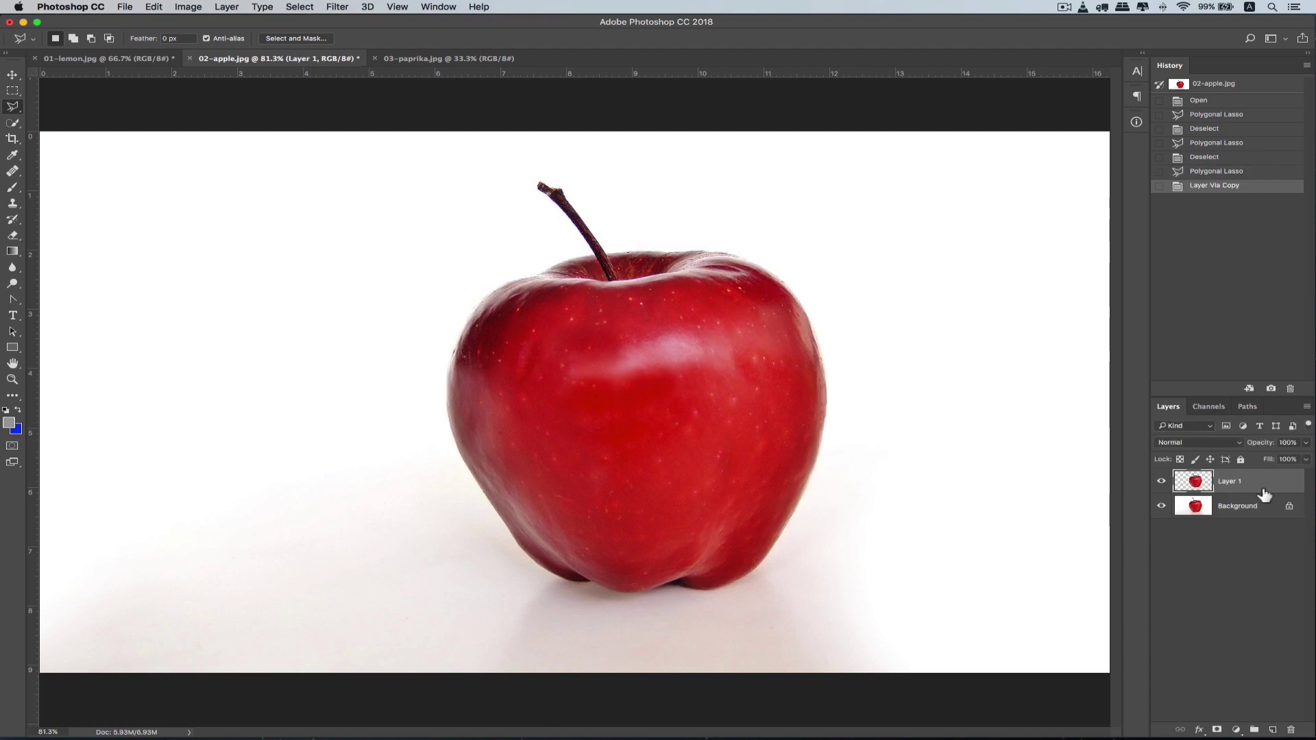
click(1163, 506)
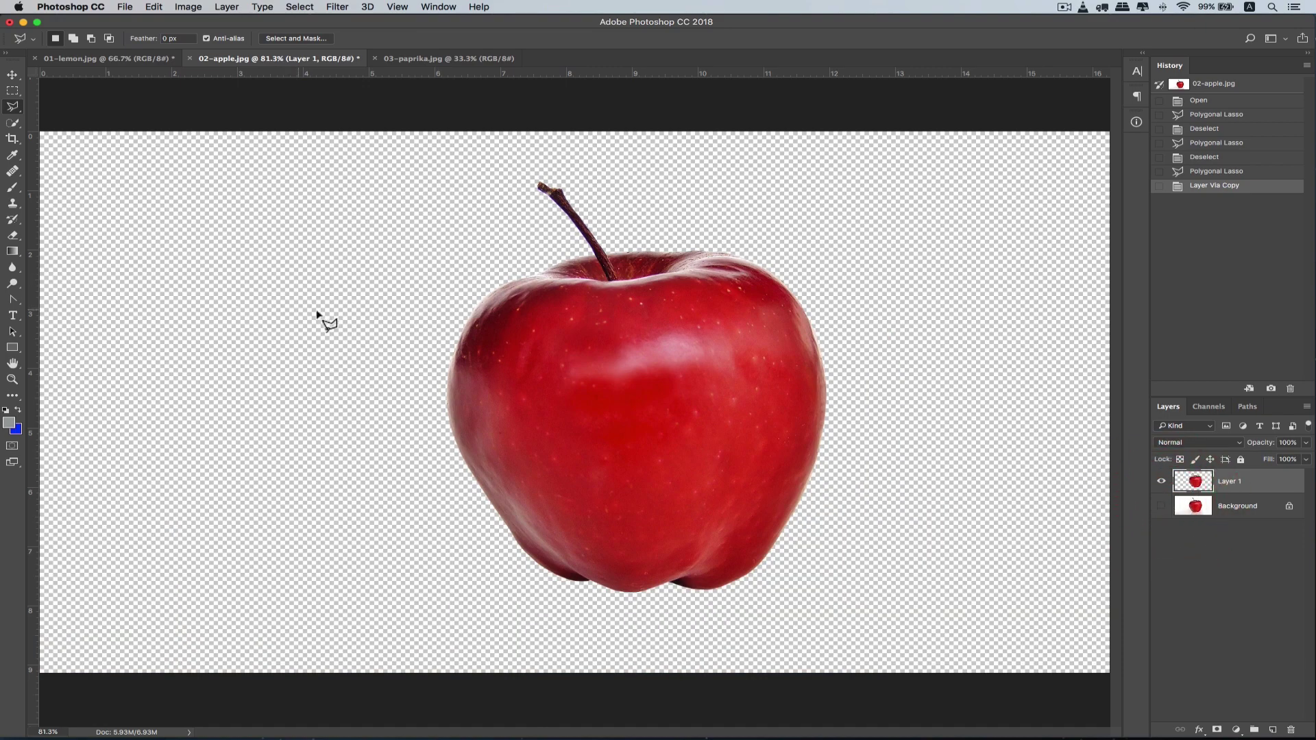
- Examine the cut-out apple's edges up close, from its left side over the upper rim and right side to the base
key(super+plus)
key(super+plus)
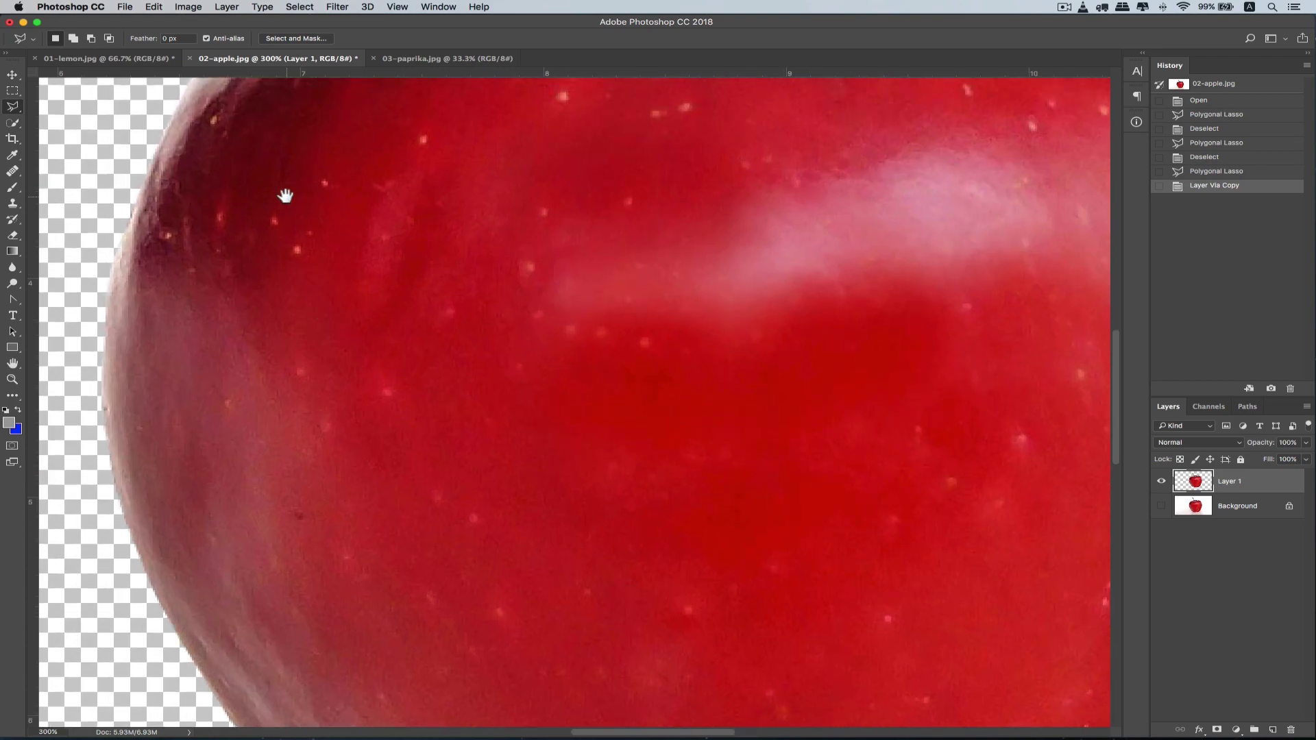
drag(285, 197, 496, 624)
drag(808, 212, 674, 318)
drag(939, 423, 837, 292)
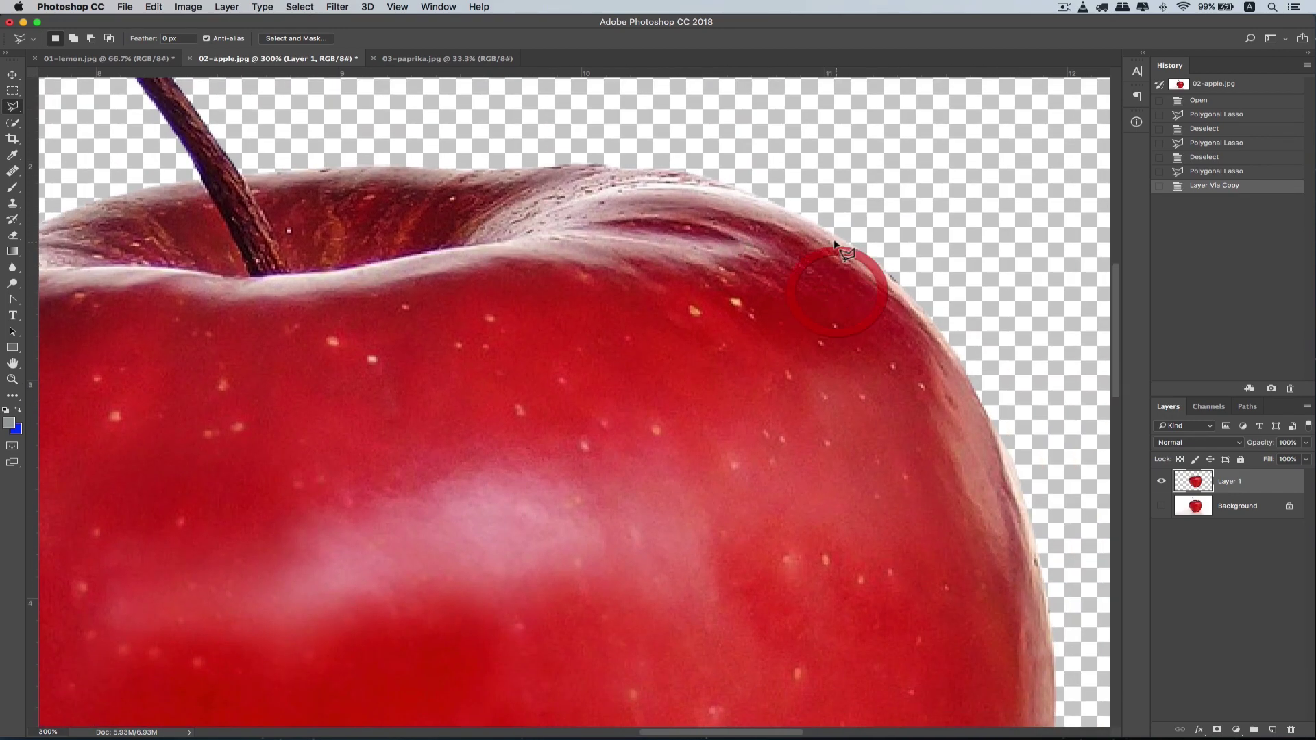
drag(996, 449, 946, 265)
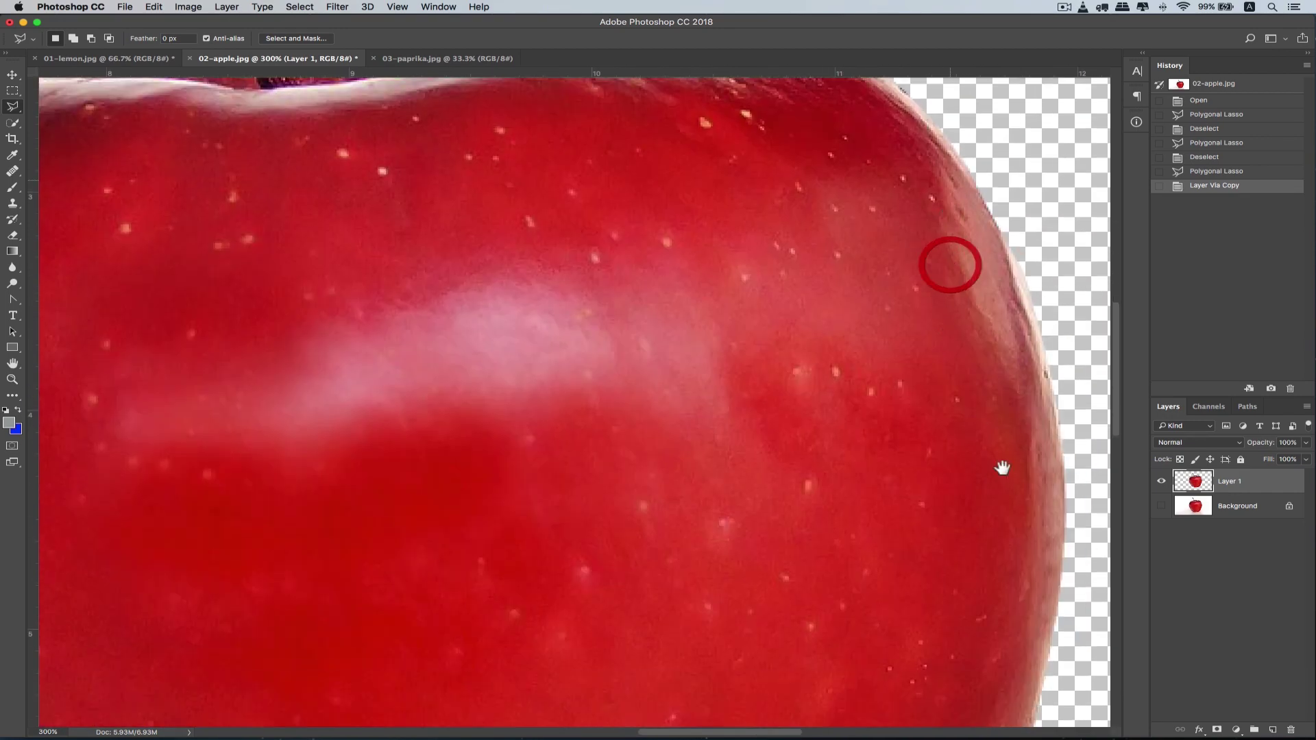
drag(1010, 426, 1015, 346)
scroll(941, 533, down, 10)
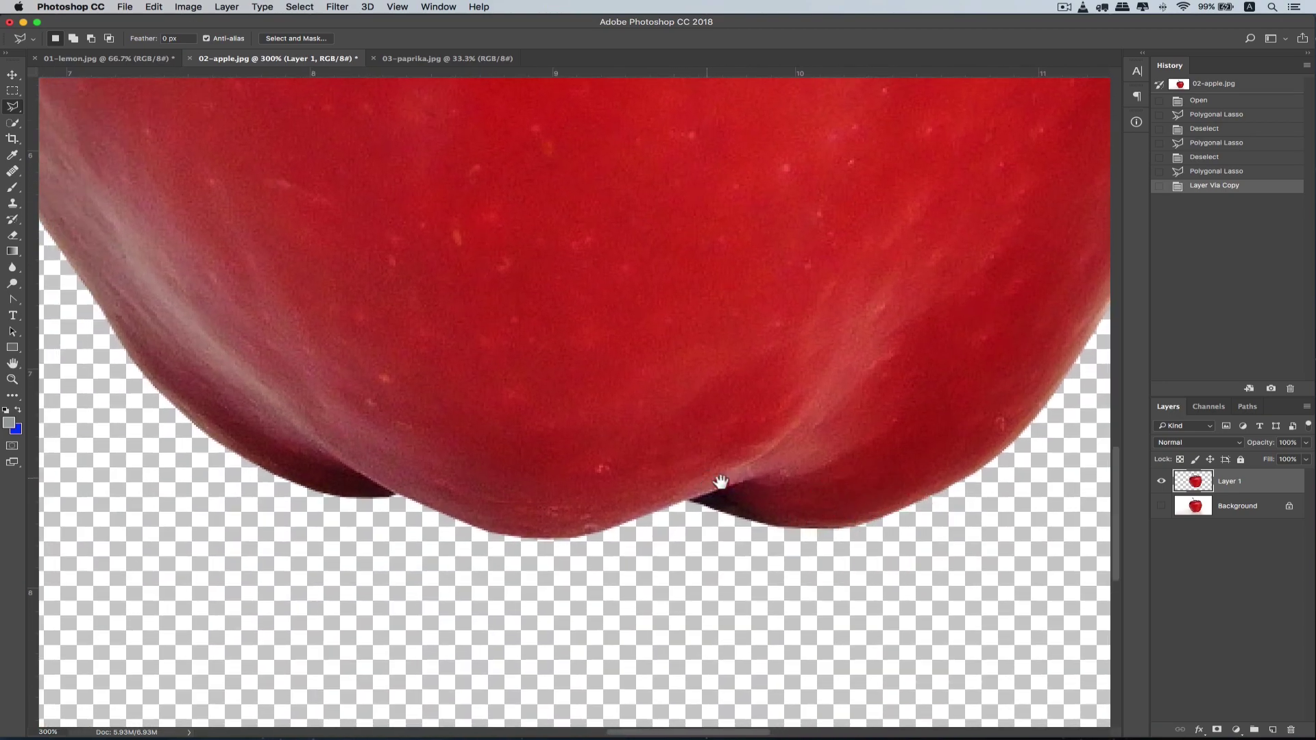
drag(710, 480, 752, 491)
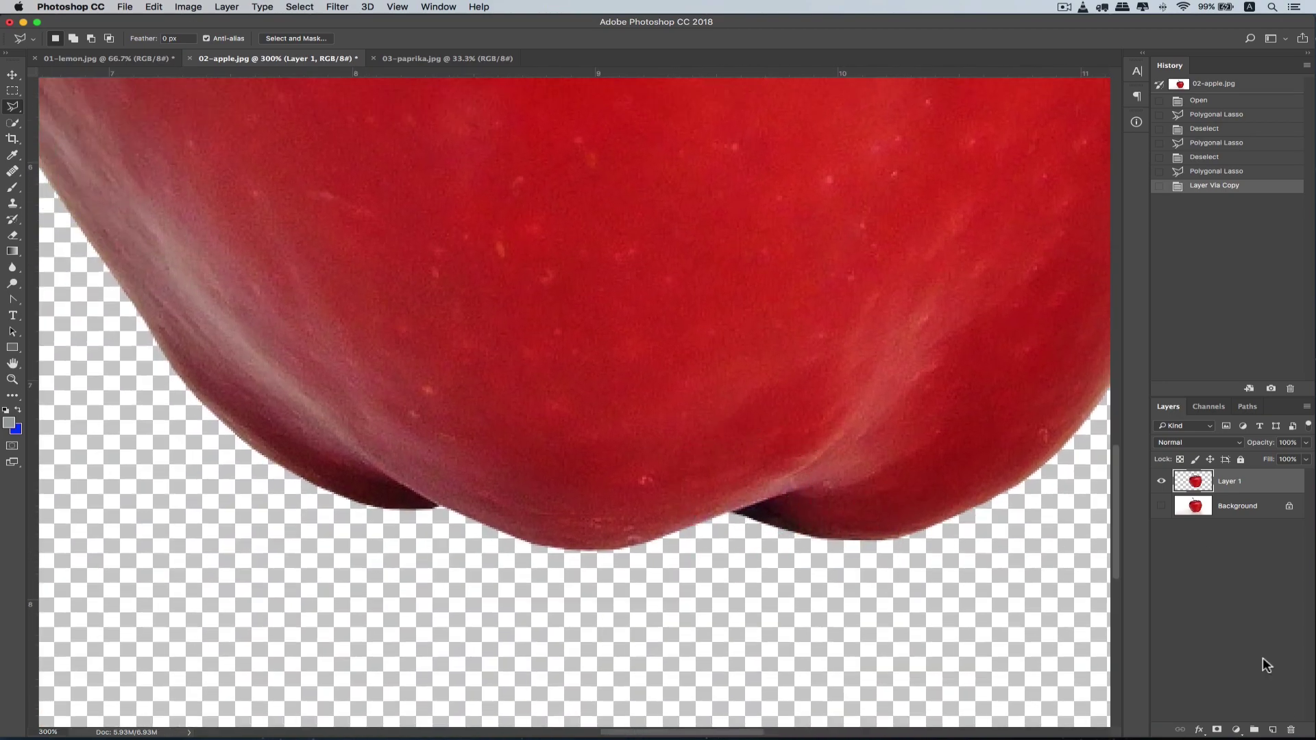
- Add a new layer beneath the cut-out apple and fill it with the blue background colour
click(1274, 730)
click(1247, 487)
drag(1246, 487, 1243, 511)
key(super+BackSpace)
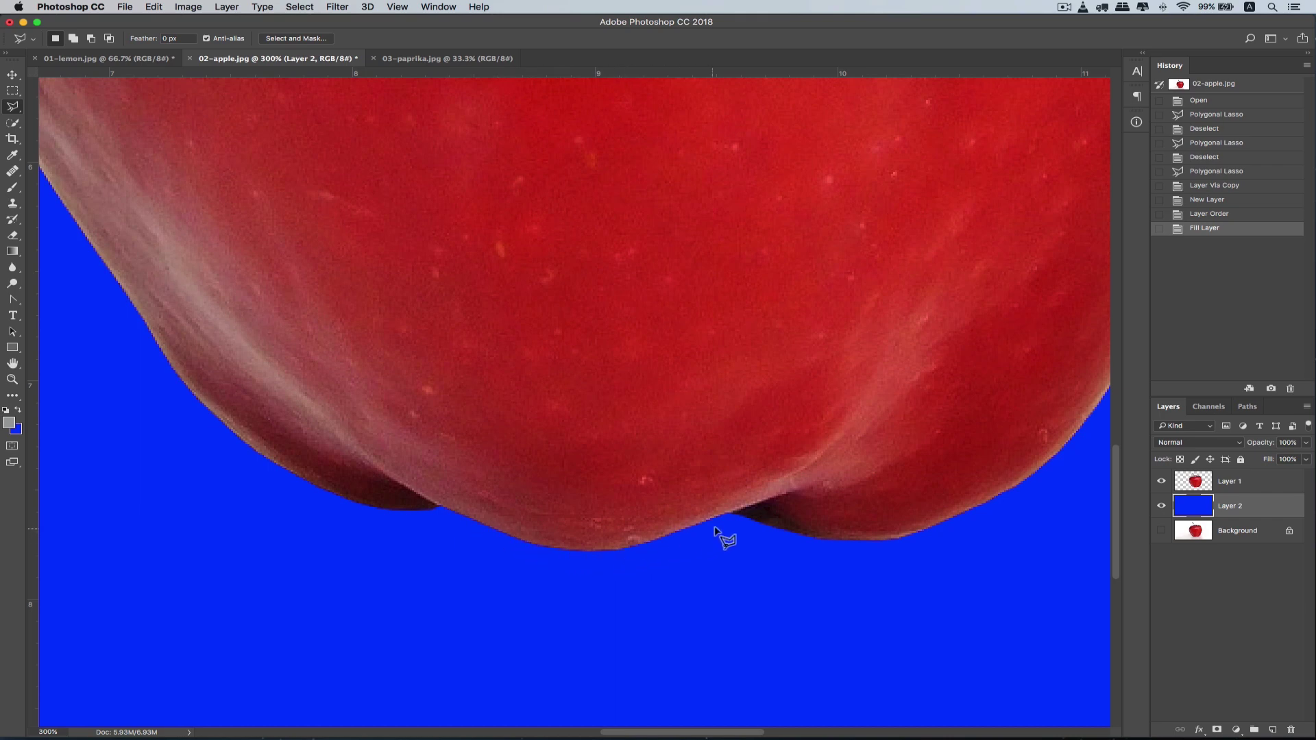
key(super+minus)
key(super+minus)
key(super+minus)
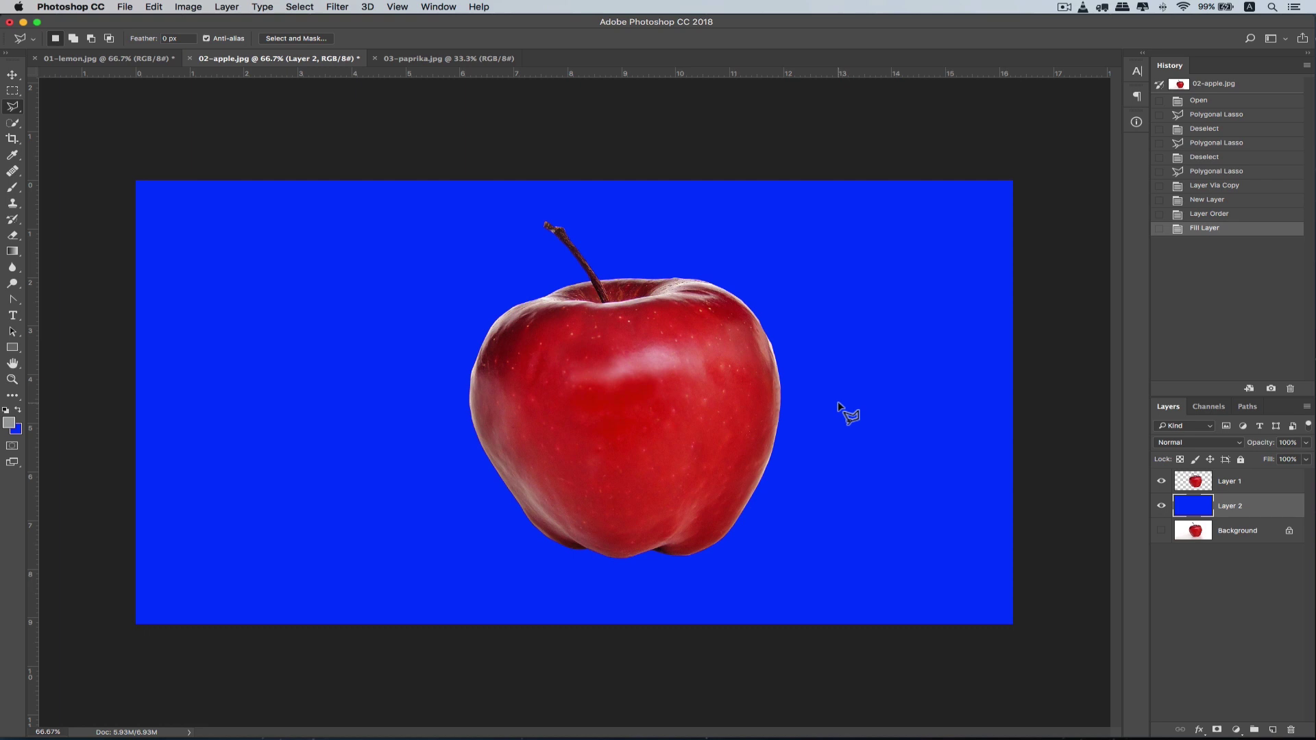
click(1198, 566)
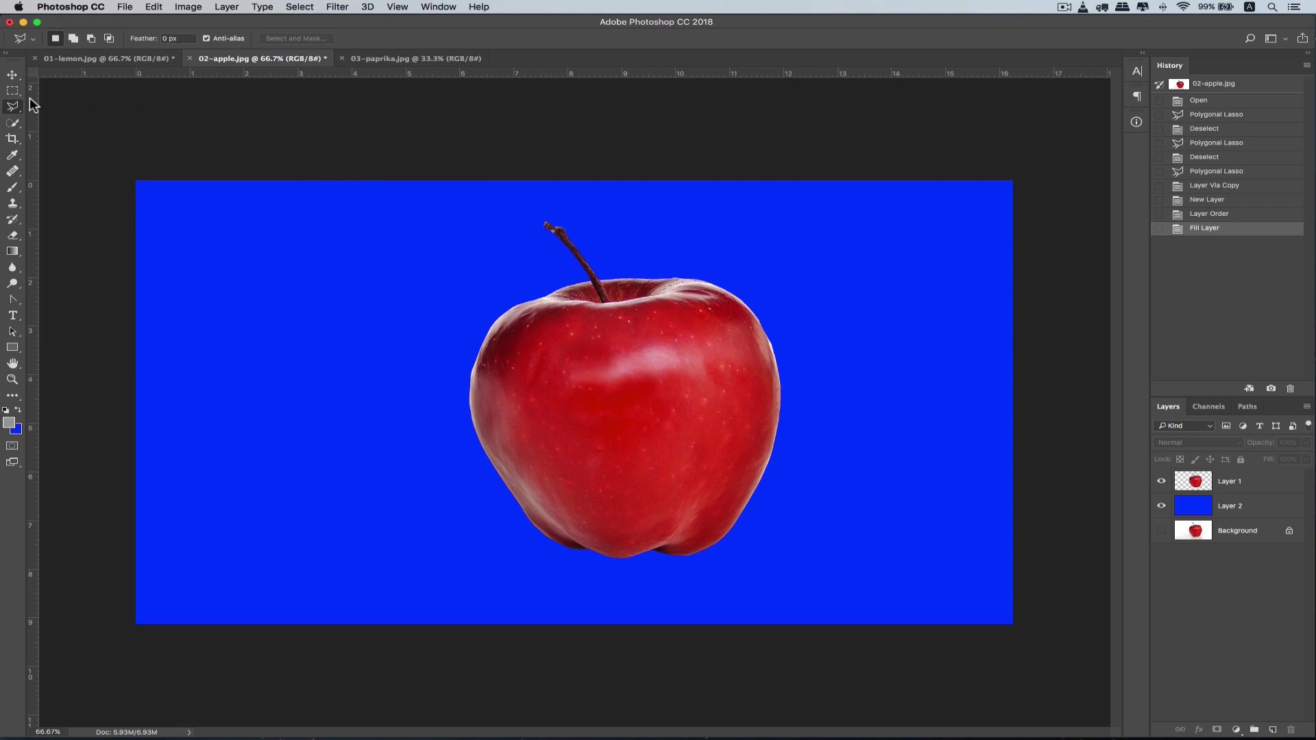
- Choose the Magnetic Lasso tool and bring up the 03-paprika.jpg image
drag(12, 107, 62, 135)
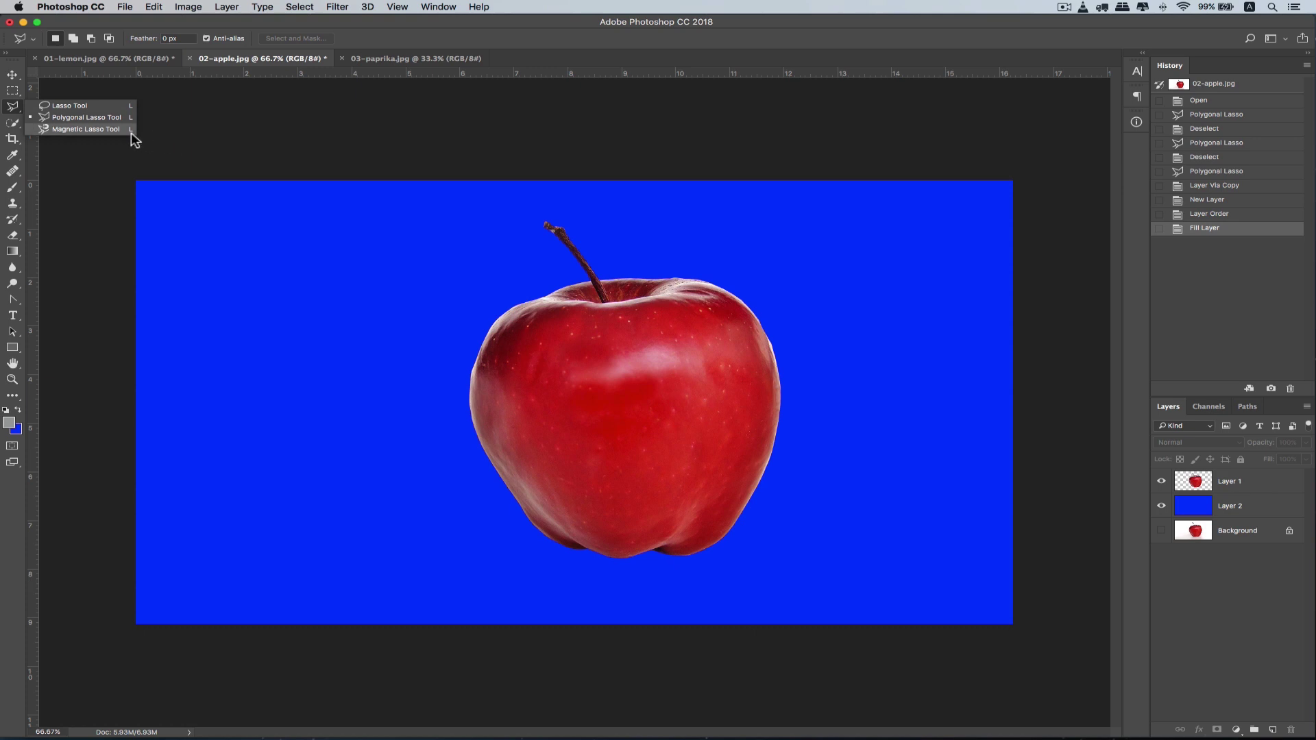
click(60, 130)
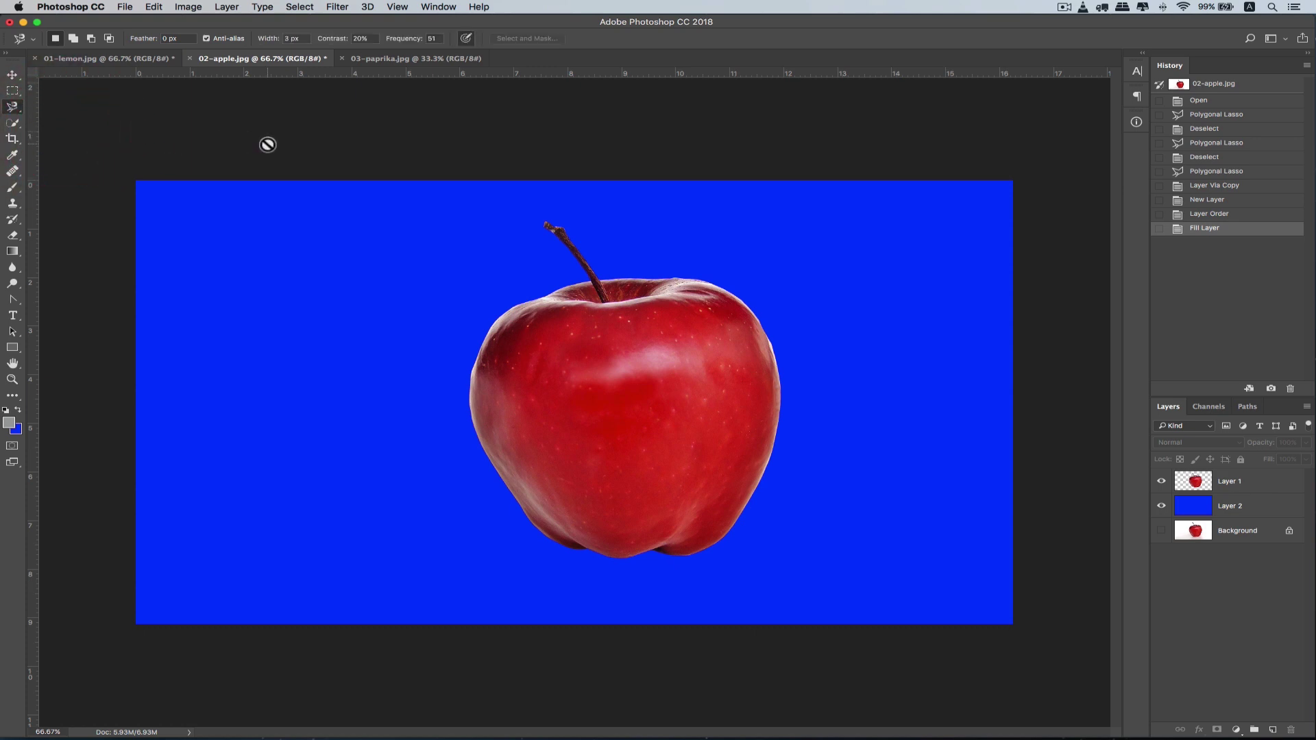
click(446, 59)
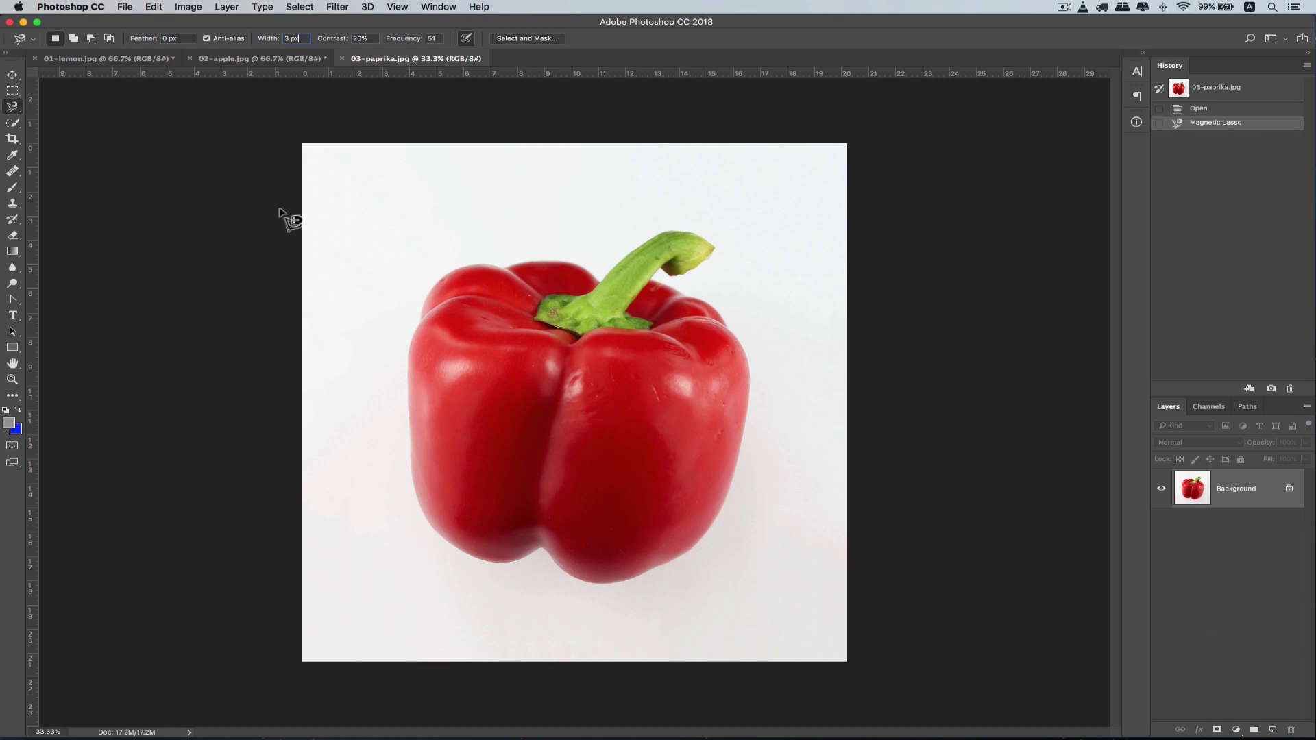
mouse_move(13, 108)
mouse_down()
mouse_move(103, 118)
mouse_move(103, 132)
mouse_up()
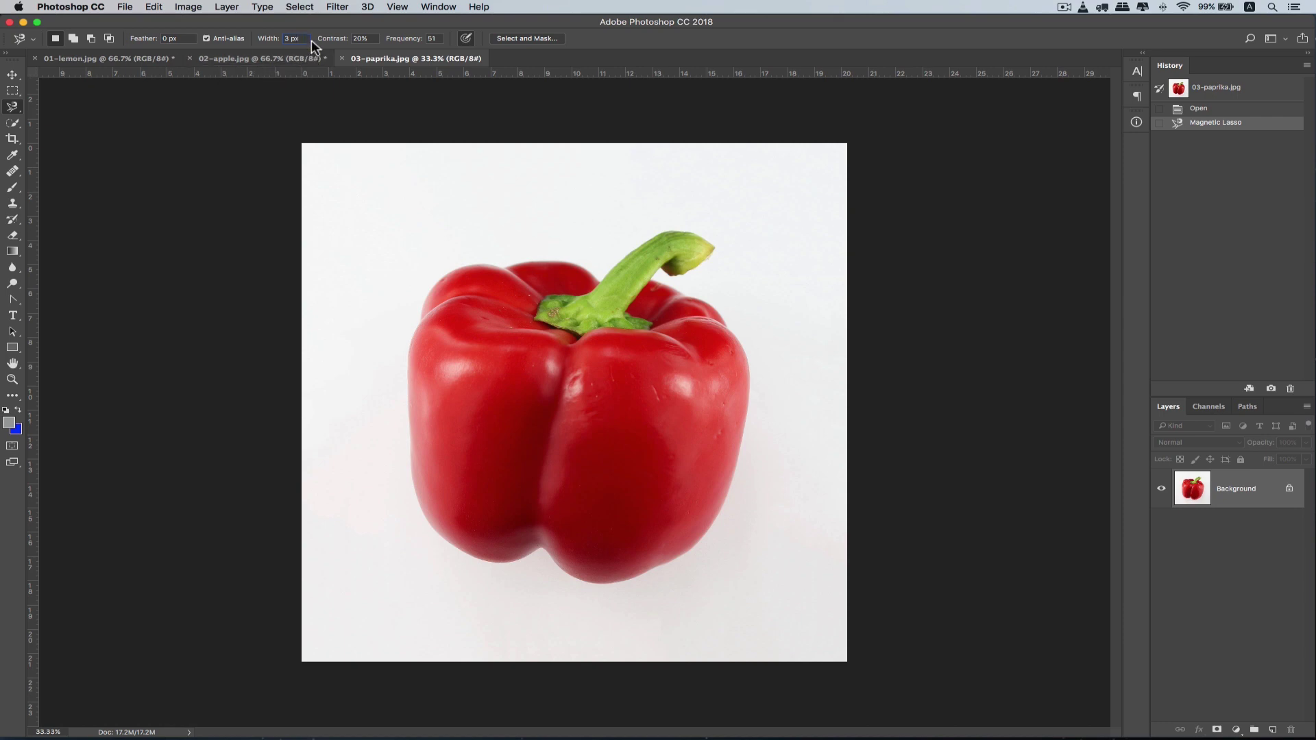
- Review the Magnetic Lasso's width, contrast and frequency settings
click(274, 39)
click(271, 41)
click(351, 36)
click(438, 38)
drag(439, 37, 422, 39)
- Trace the pepper from the top of its stem down its left side with the Magnetic Lasso, removing the stray anchors at the bottom notch
click(666, 232)
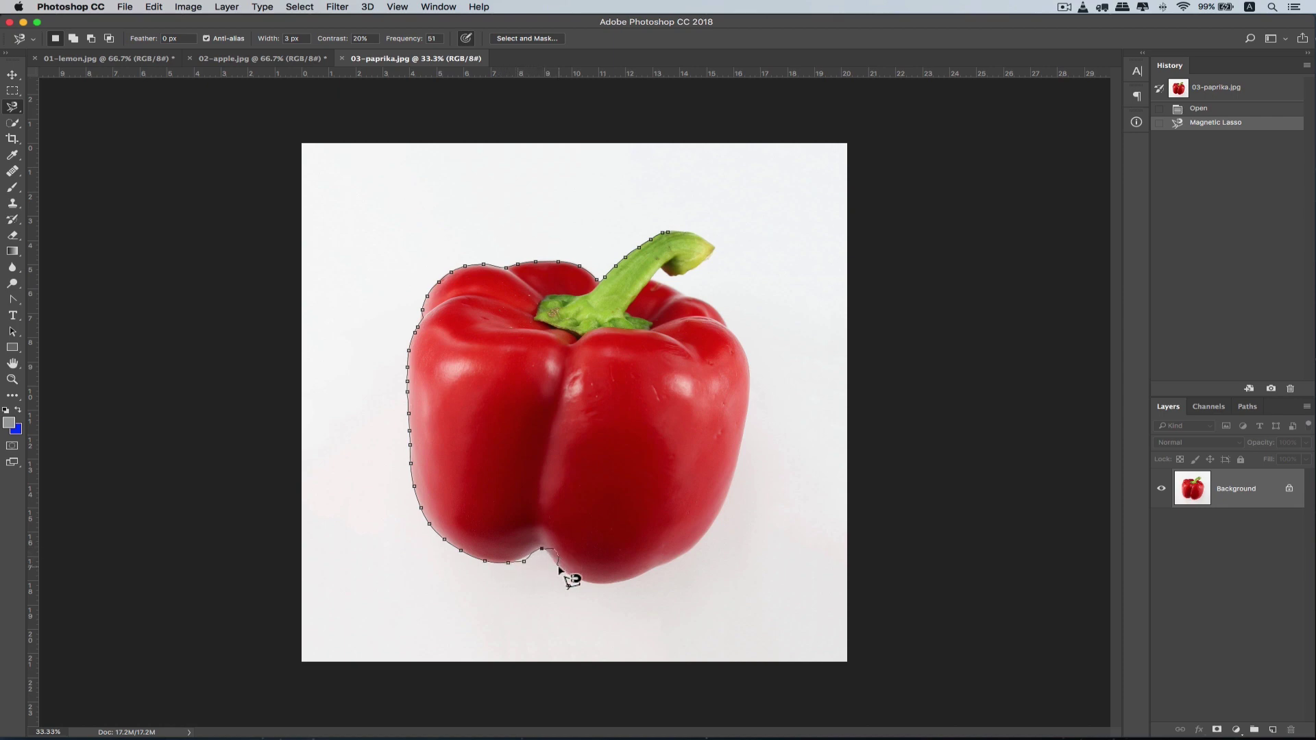
scroll(560, 570, up, 2)
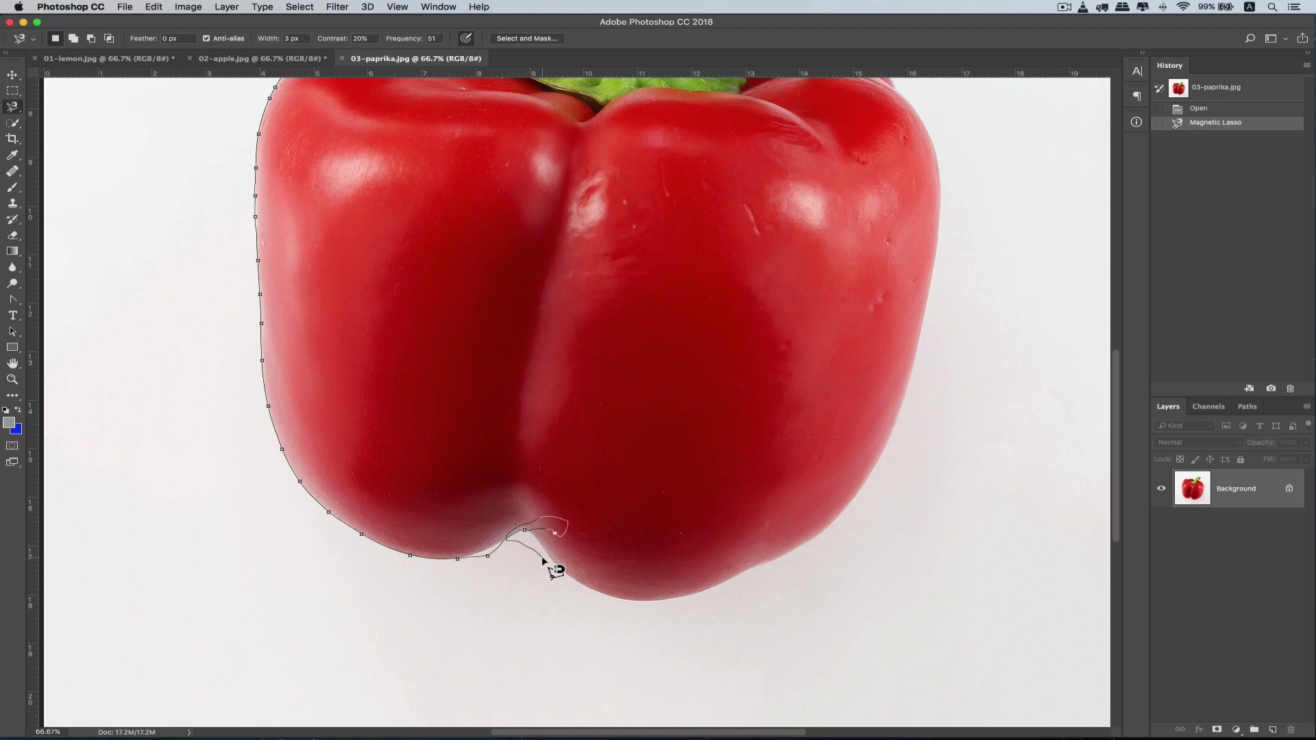
key(BackSpace)
key(BackSpace)
key(BackSpace)
key(BackSpace)
key(BackSpace)
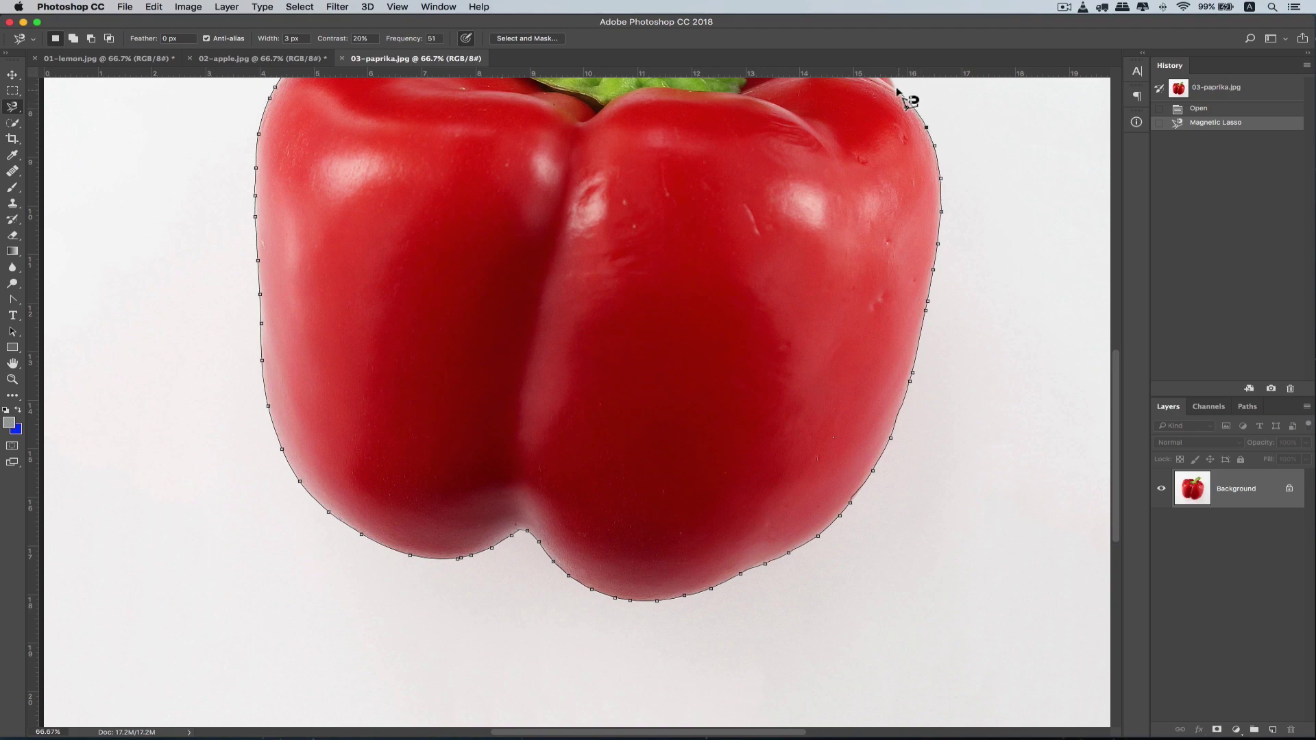
- Continue the trace up the pepper's right side and around the stem, closing the selection at its start point
key(space)
drag(896, 85, 896, 311)
click(896, 311)
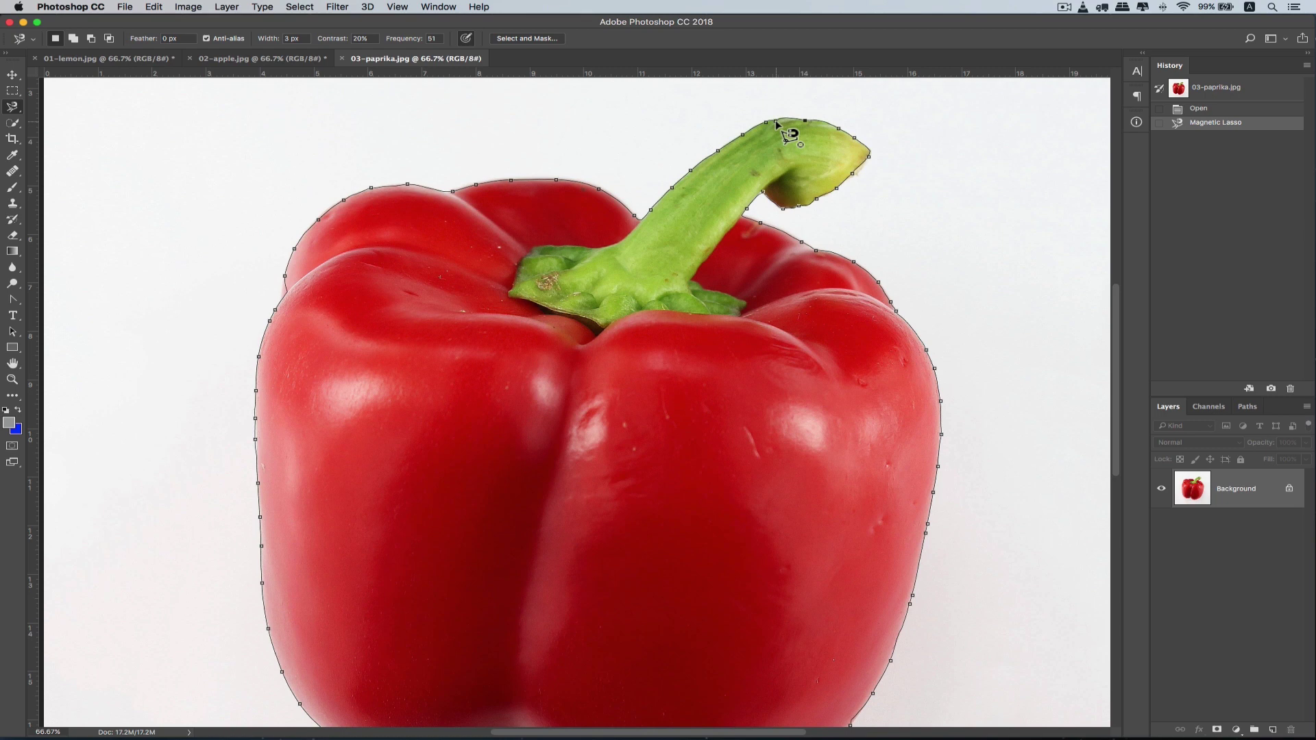
click(776, 124)
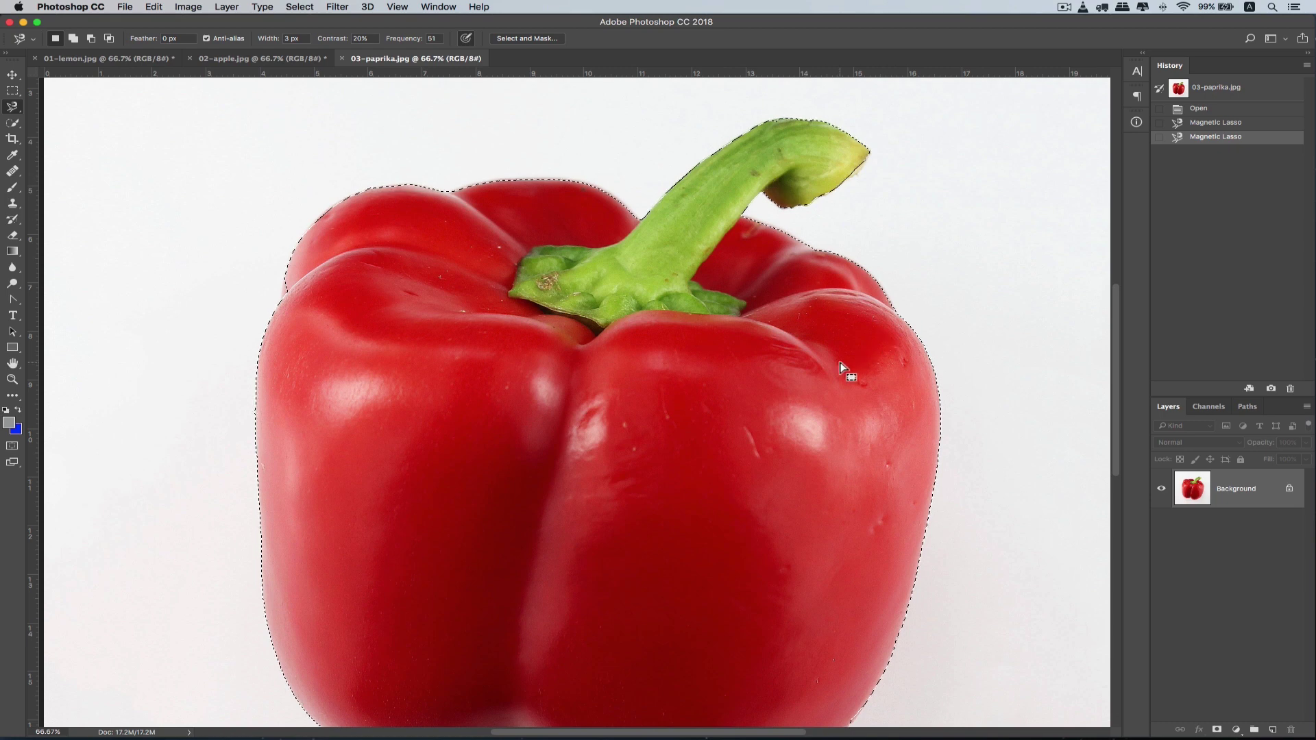
- Add the missed sliver at the upper edge of the stem's bend to the selection with the Lasso tool
key(super+minus)
key(super+minus)
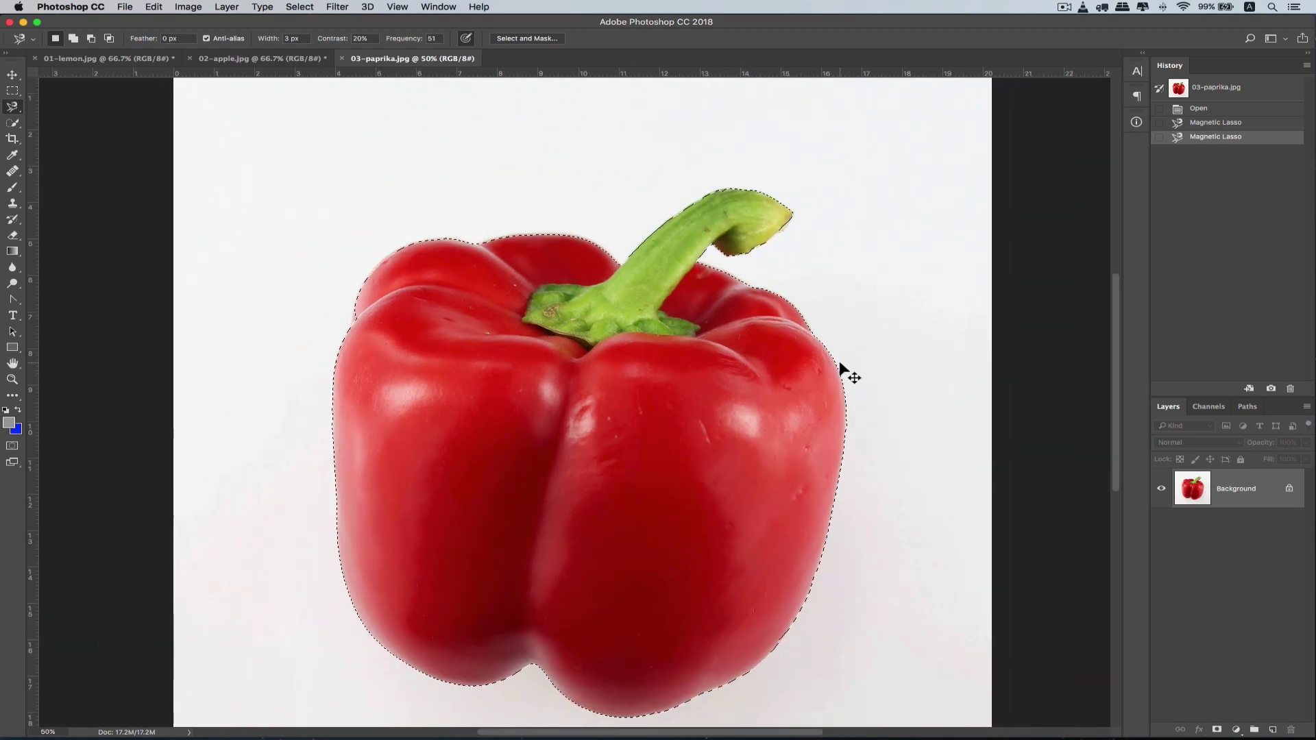
drag(735, 402, 752, 341)
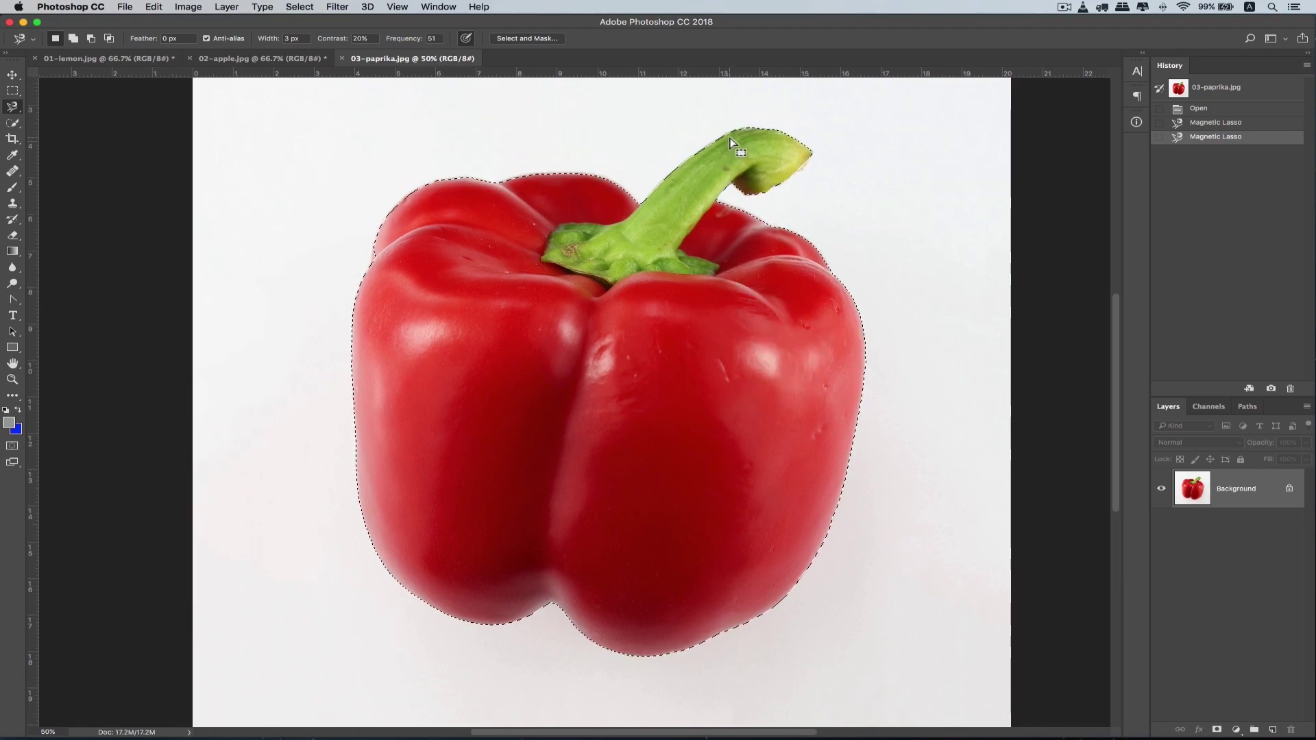
key(super+plus)
key(super+plus)
mouse_move(768, 112)
mouse_down()
mouse_move(685, 282)
mouse_move(589, 591)
mouse_up()
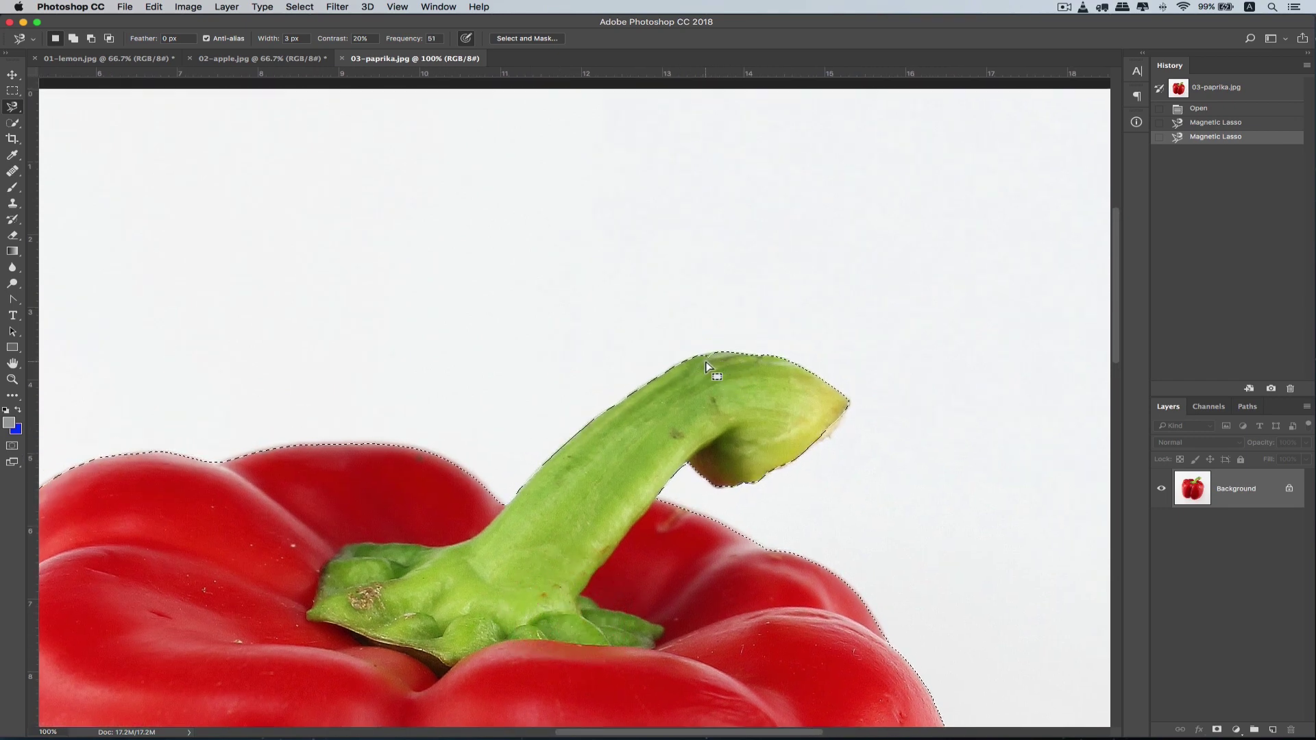
drag(18, 110, 126, 103)
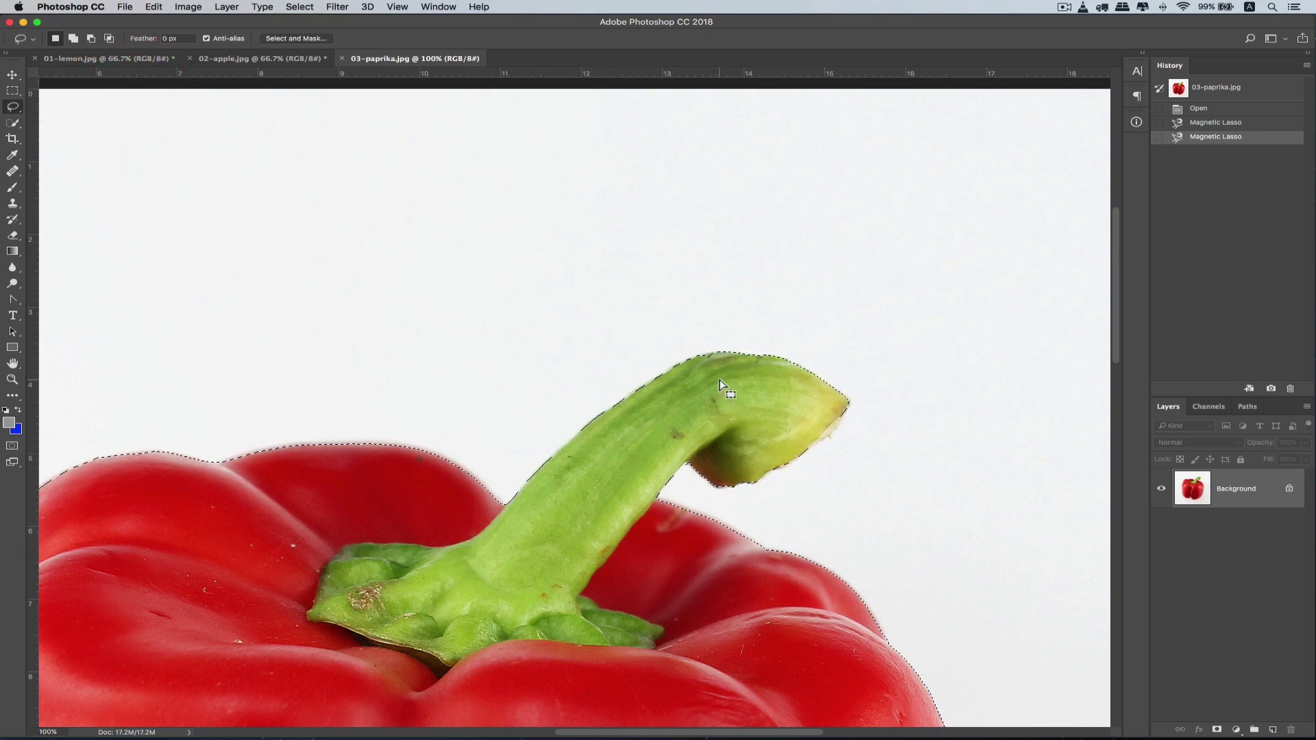
key(shift)
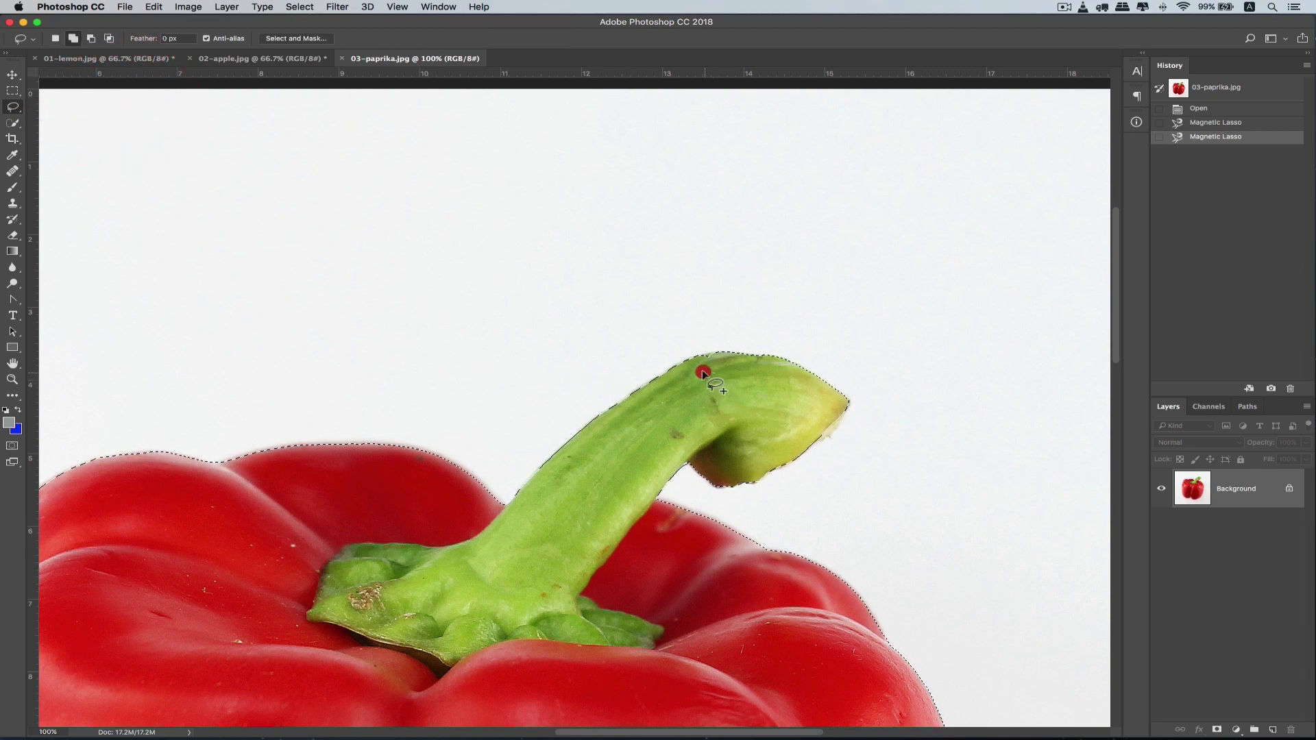
mouse_move(695, 355)
mouse_down()
mouse_move(710, 354)
mouse_move(717, 378)
mouse_up()
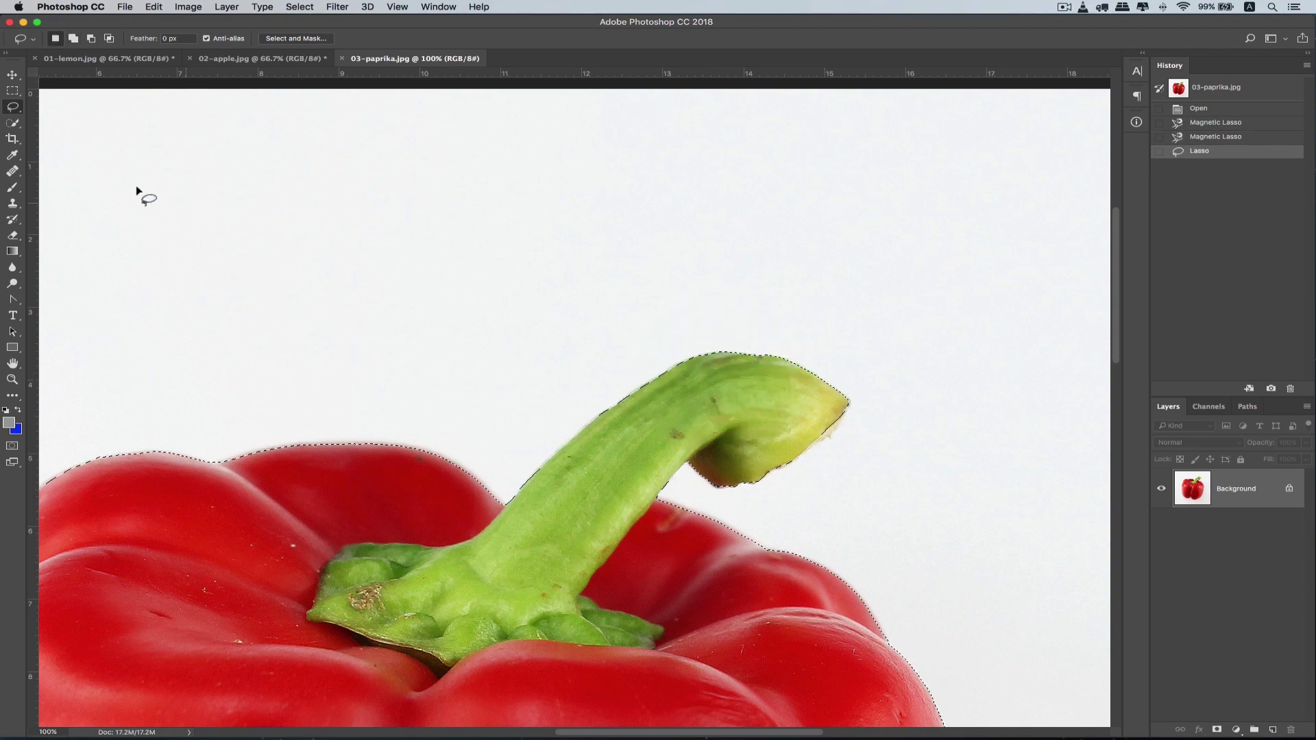
- Add the missed sliver at the notch on the pepper's upper-left edge to the selection with the Lasso tool
click(14, 108)
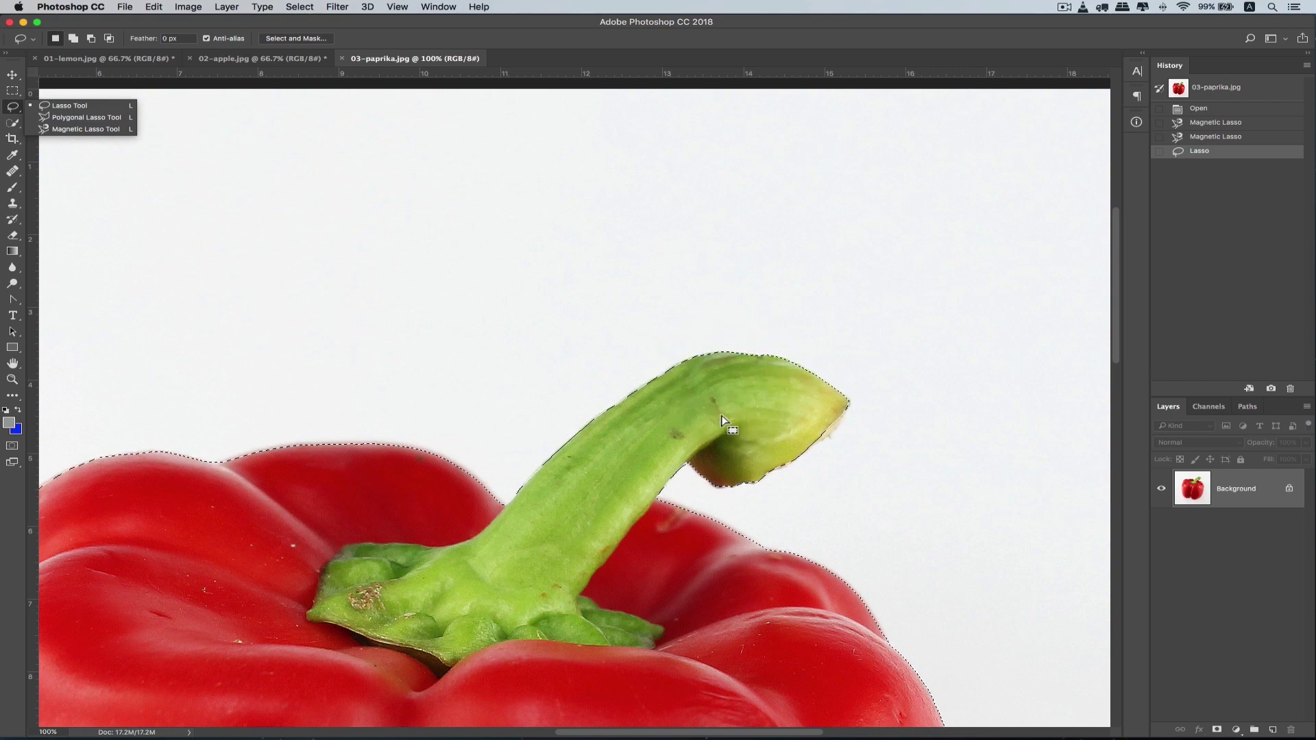
key(space)
drag(736, 412, 834, 294)
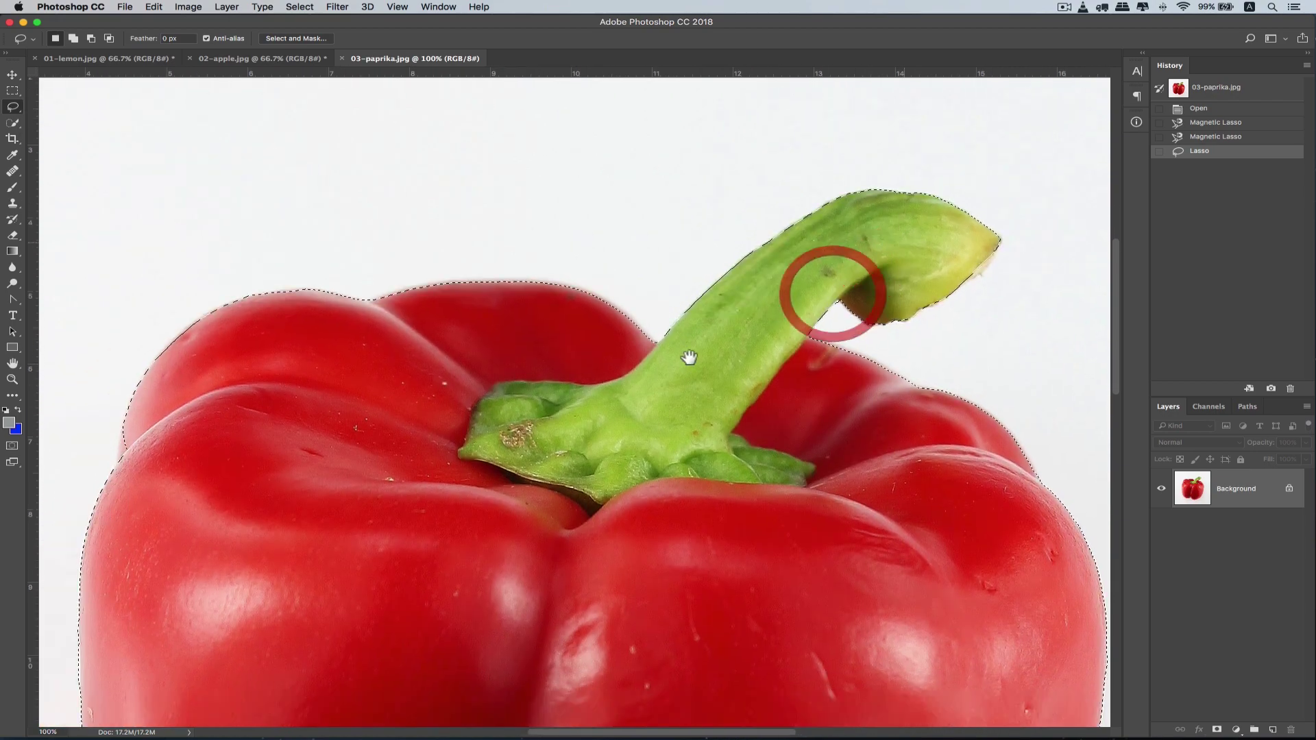
drag(513, 408, 613, 342)
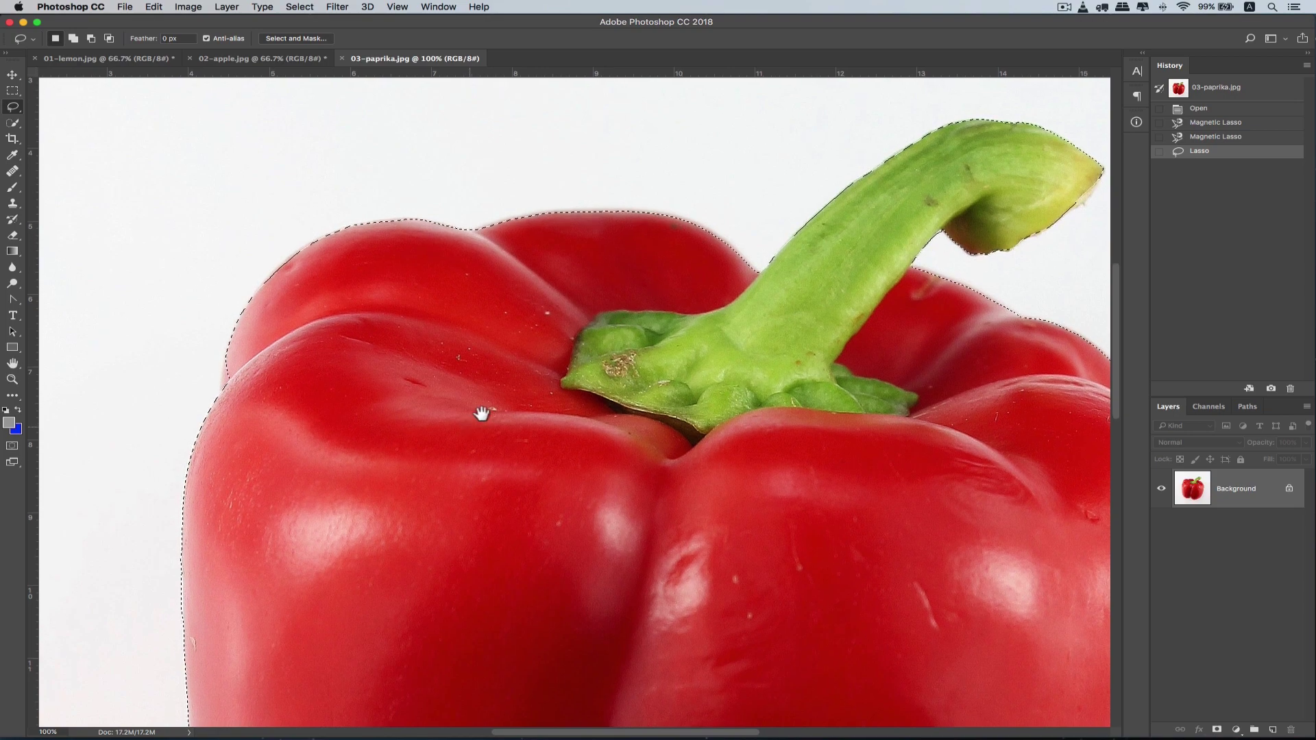
drag(479, 412, 596, 303)
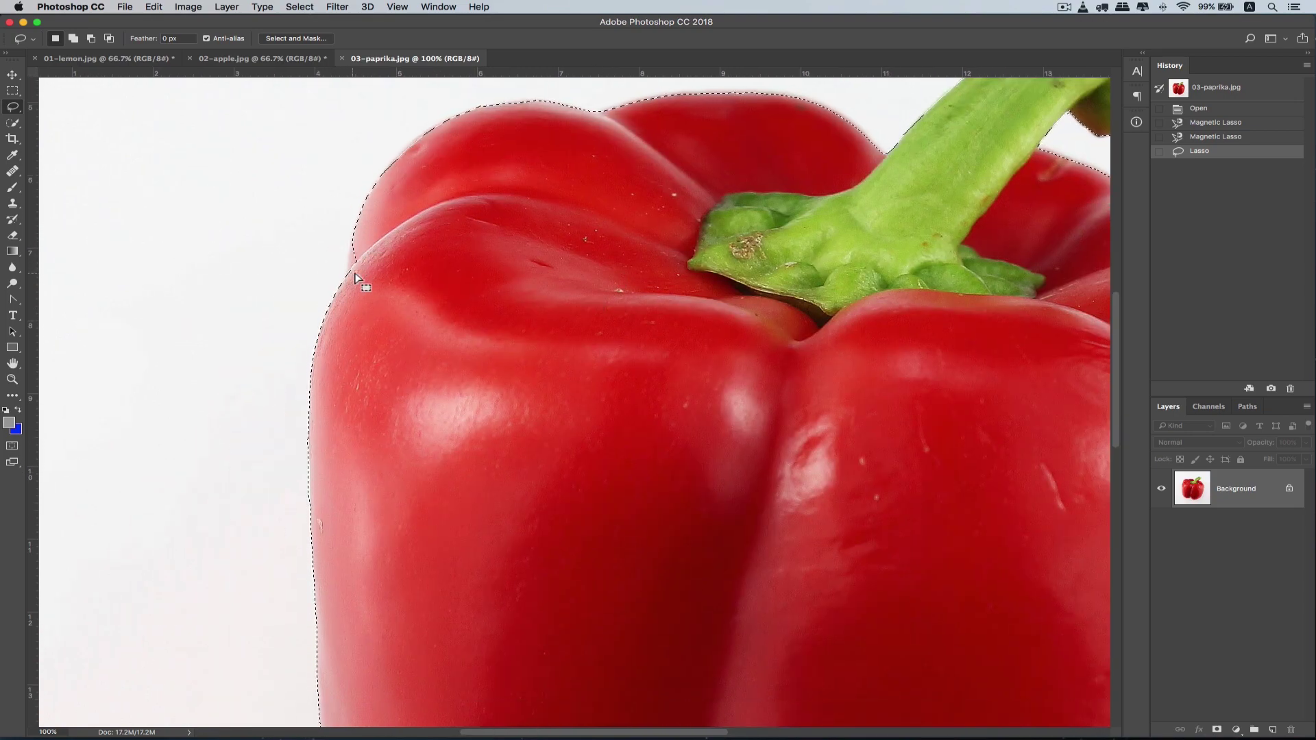
shift+click(366, 225)
drag(367, 227, 349, 279)
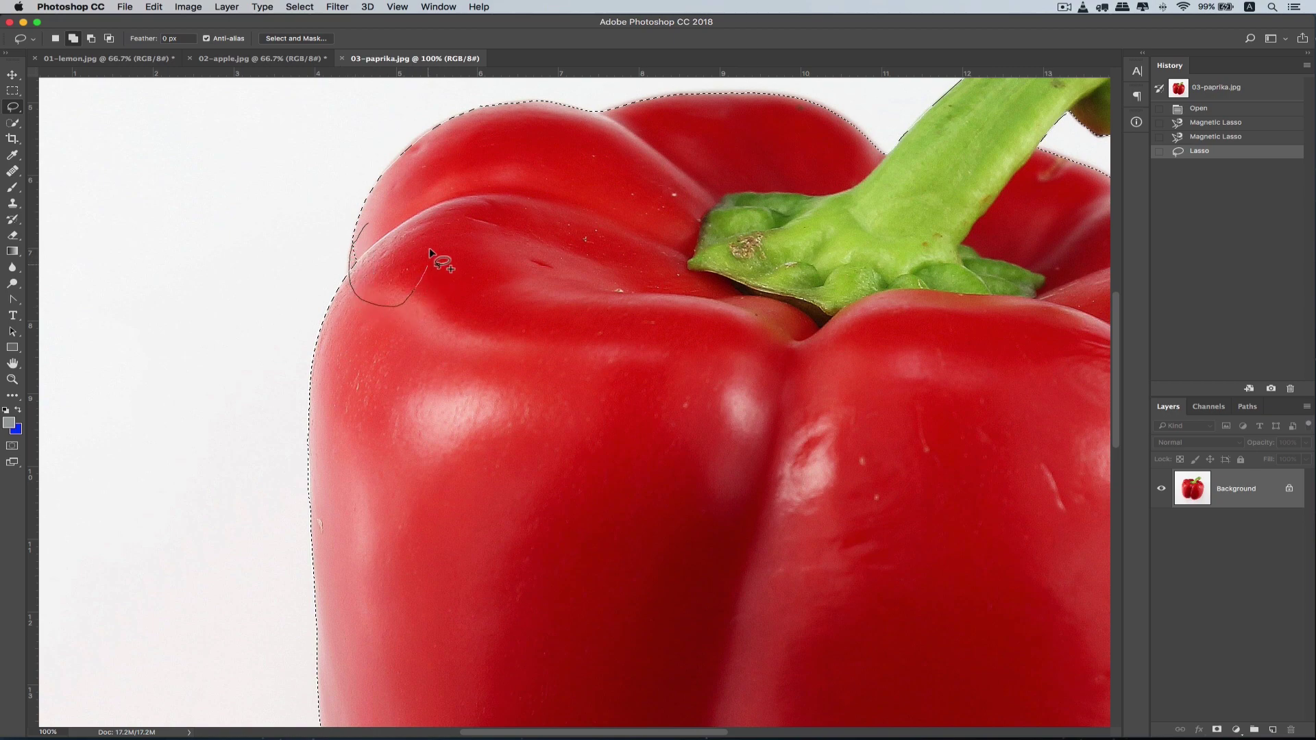
drag(362, 229, 363, 230)
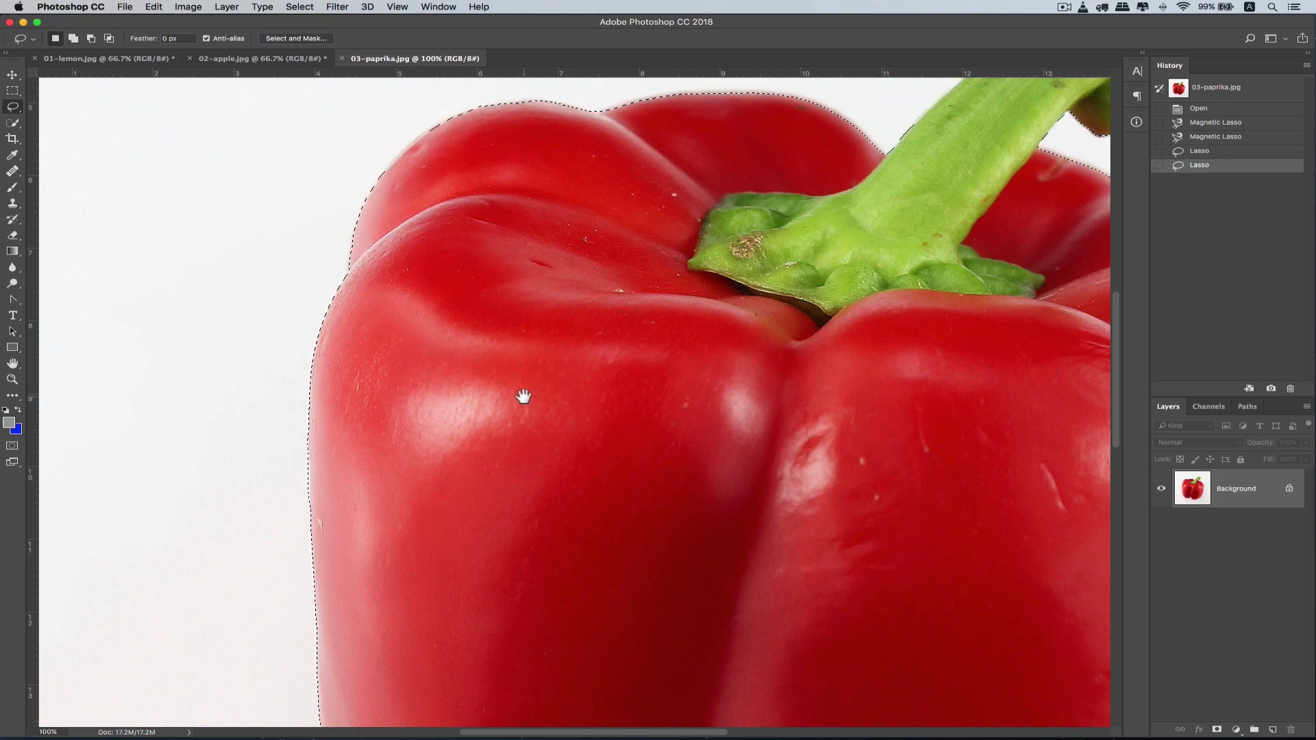
- Correct the selection along the pepper's lower-right edge with the Lasso tool, adding the missed strip and subtracting the excess background
drag(523, 391, 537, 206)
drag(611, 532, 526, 264)
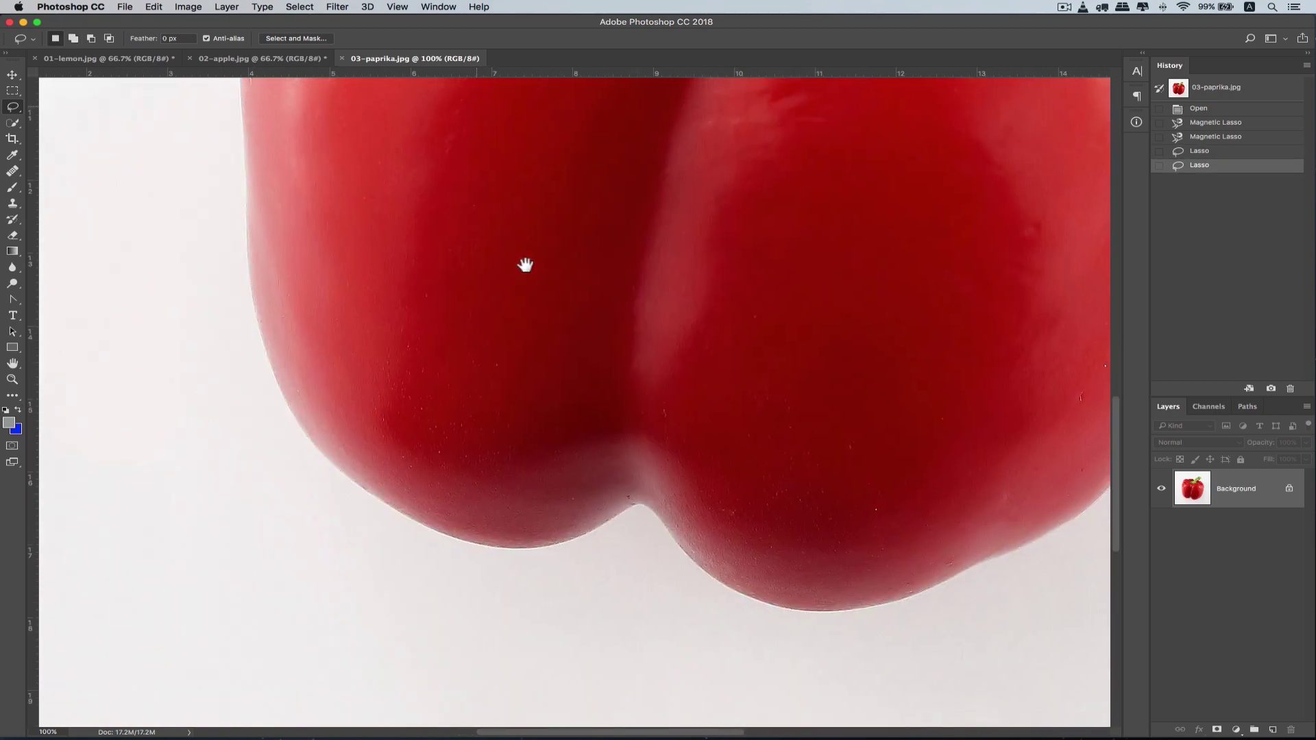
drag(749, 438, 580, 430)
drag(982, 364, 891, 363)
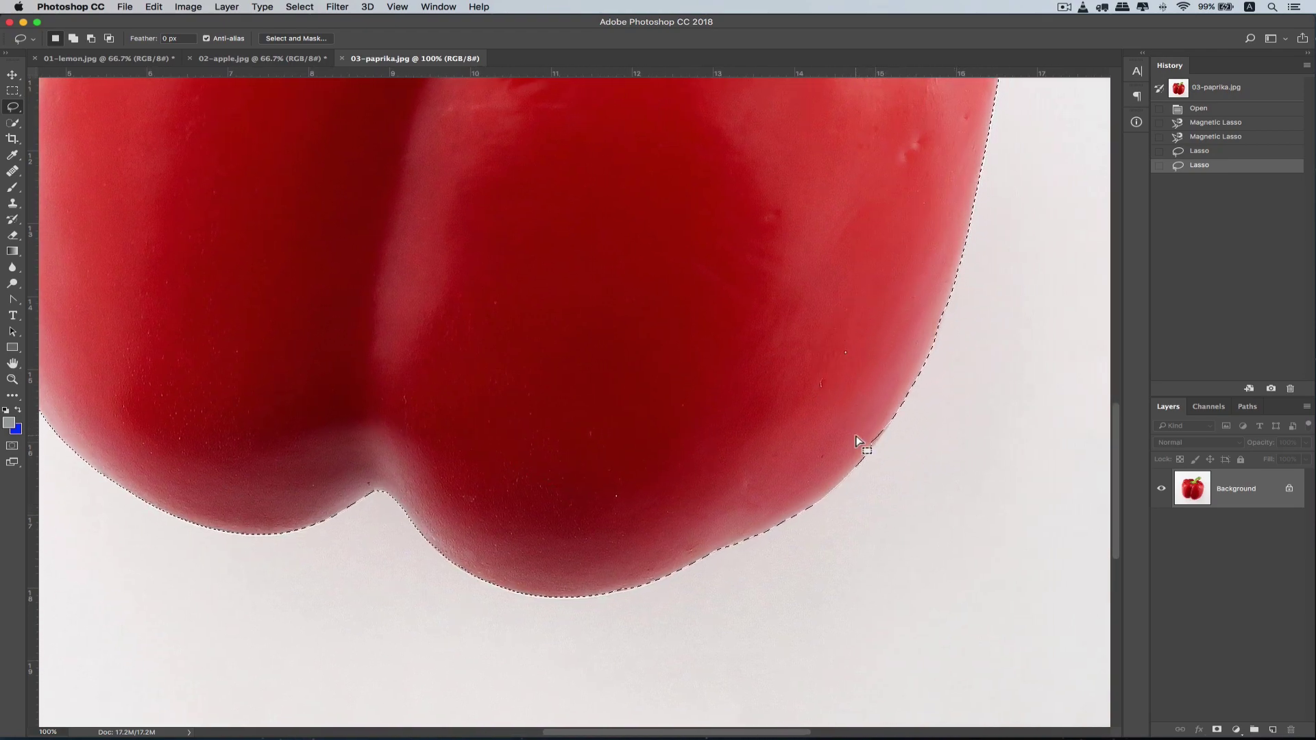
key(super+plus)
drag(751, 404, 614, 308)
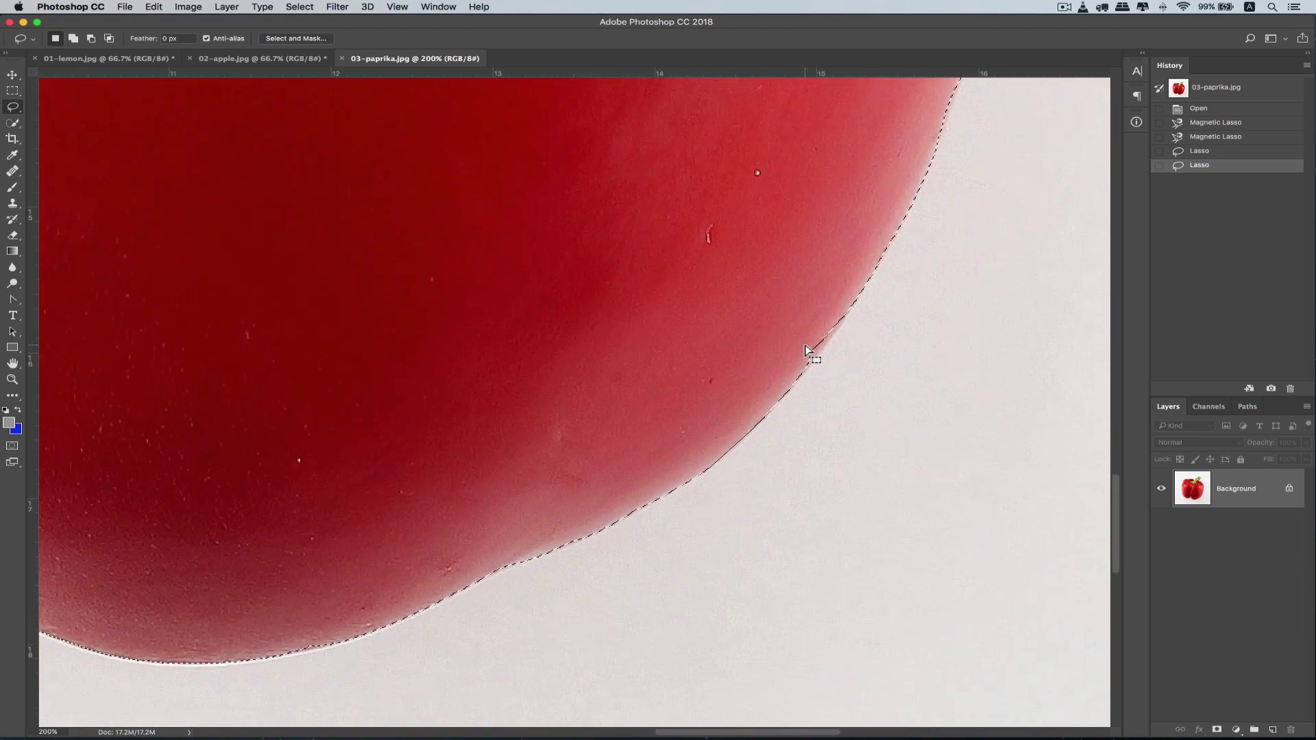
mouse_move(798, 303)
mouse_down()
mouse_move(784, 370)
mouse_move(819, 354)
mouse_move(847, 295)
mouse_move(774, 306)
mouse_move(885, 347)
mouse_move(875, 397)
mouse_move(726, 426)
mouse_move(697, 321)
mouse_move(789, 302)
mouse_up()
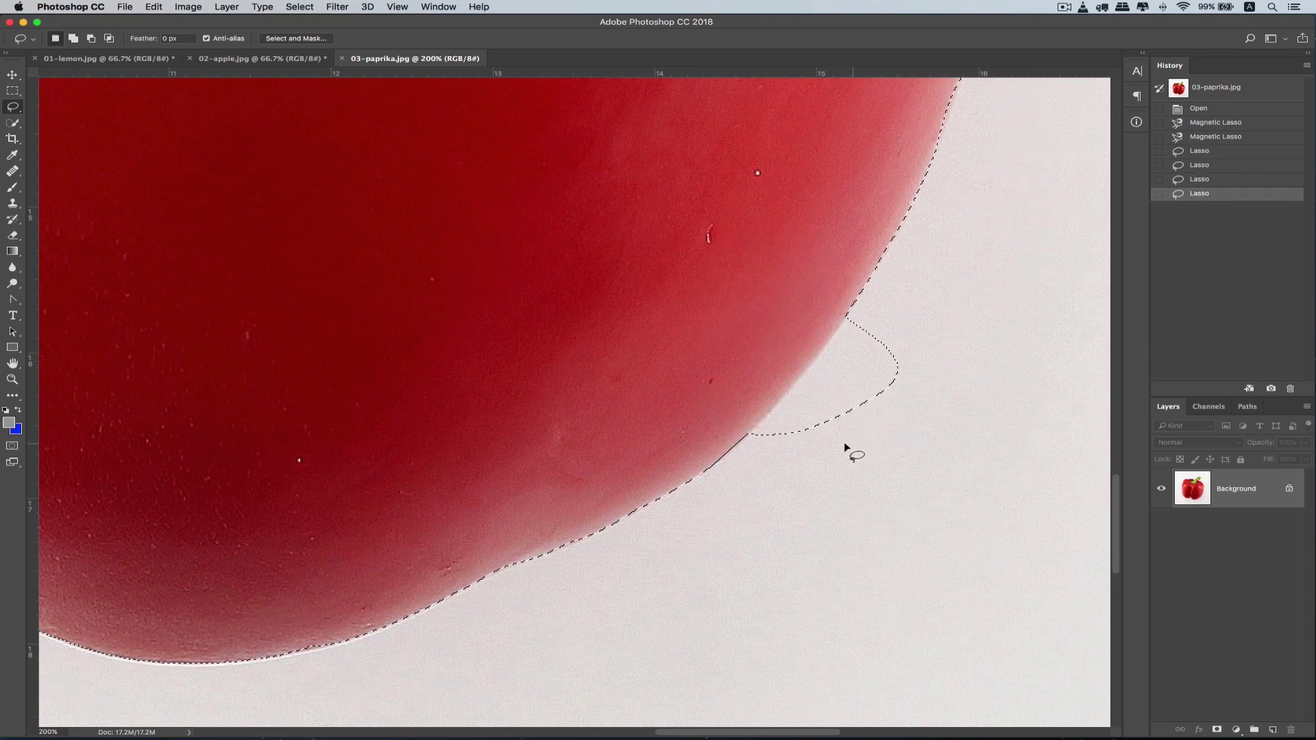
mouse_move(772, 474)
mouse_down()
mouse_move(752, 432)
mouse_move(794, 387)
mouse_up()
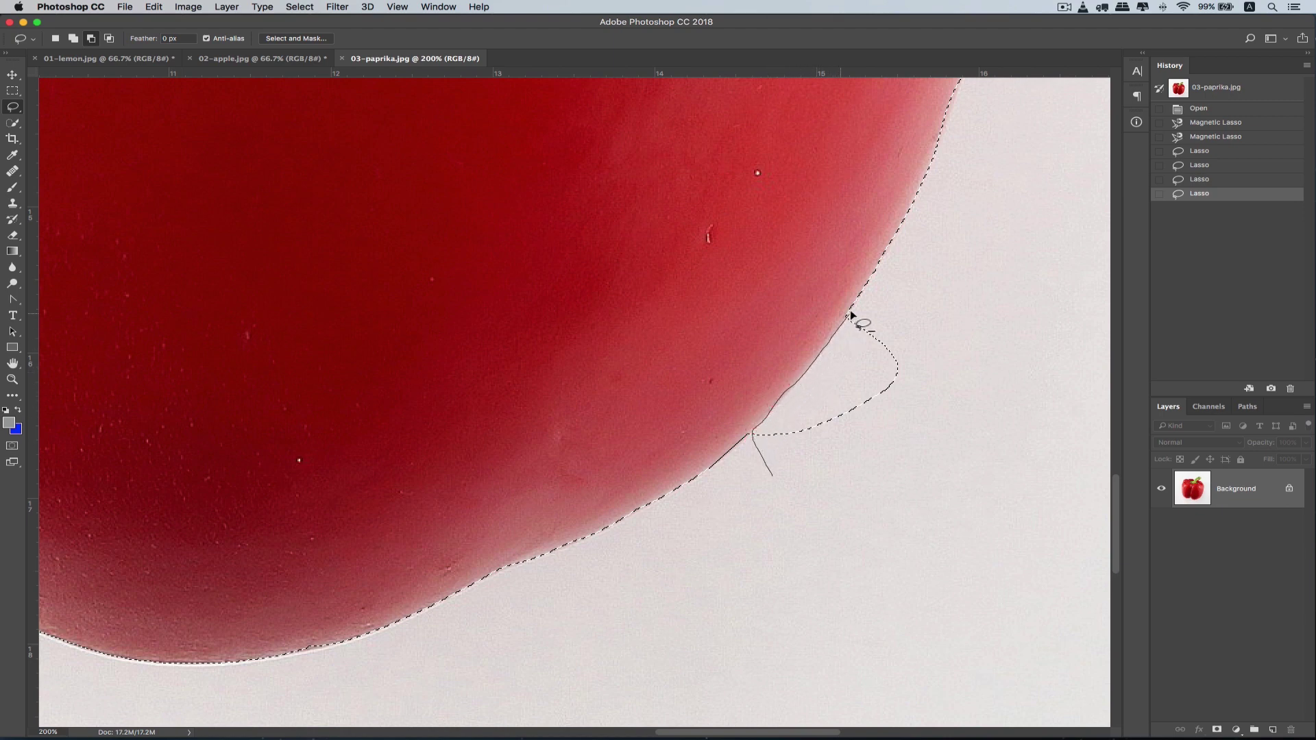
drag(883, 527, 861, 526)
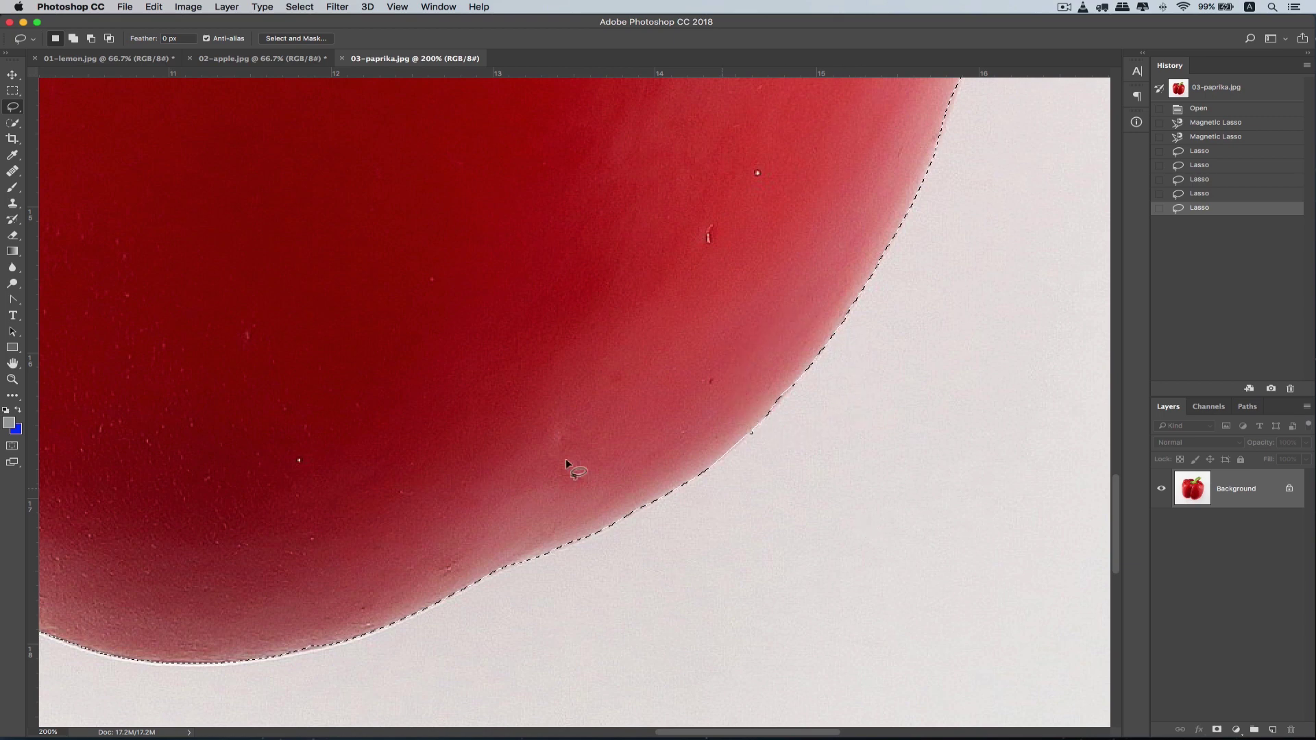
- Copy the selected pepper onto a new layer and hide the Background layer
key(super+minus)
key(super+minus)
key(super+minus)
key(super+minus)
key(super+minus)
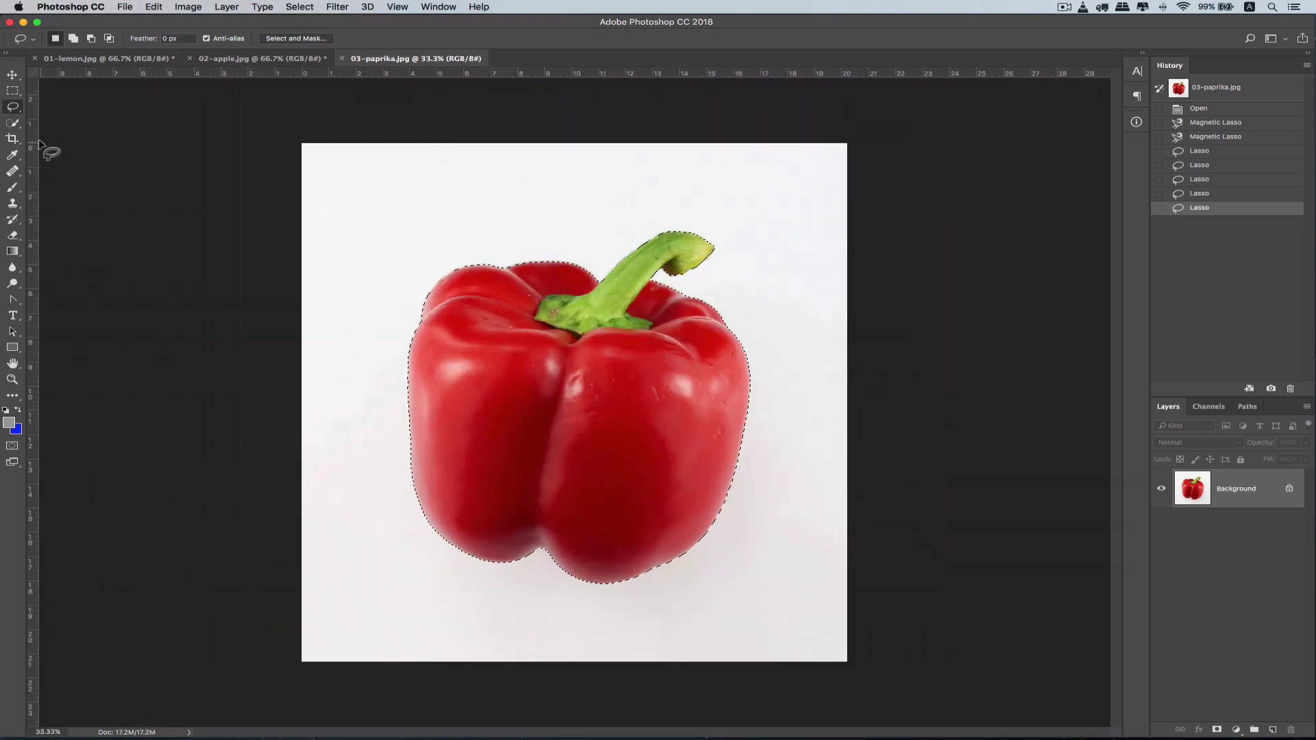
click(20, 105)
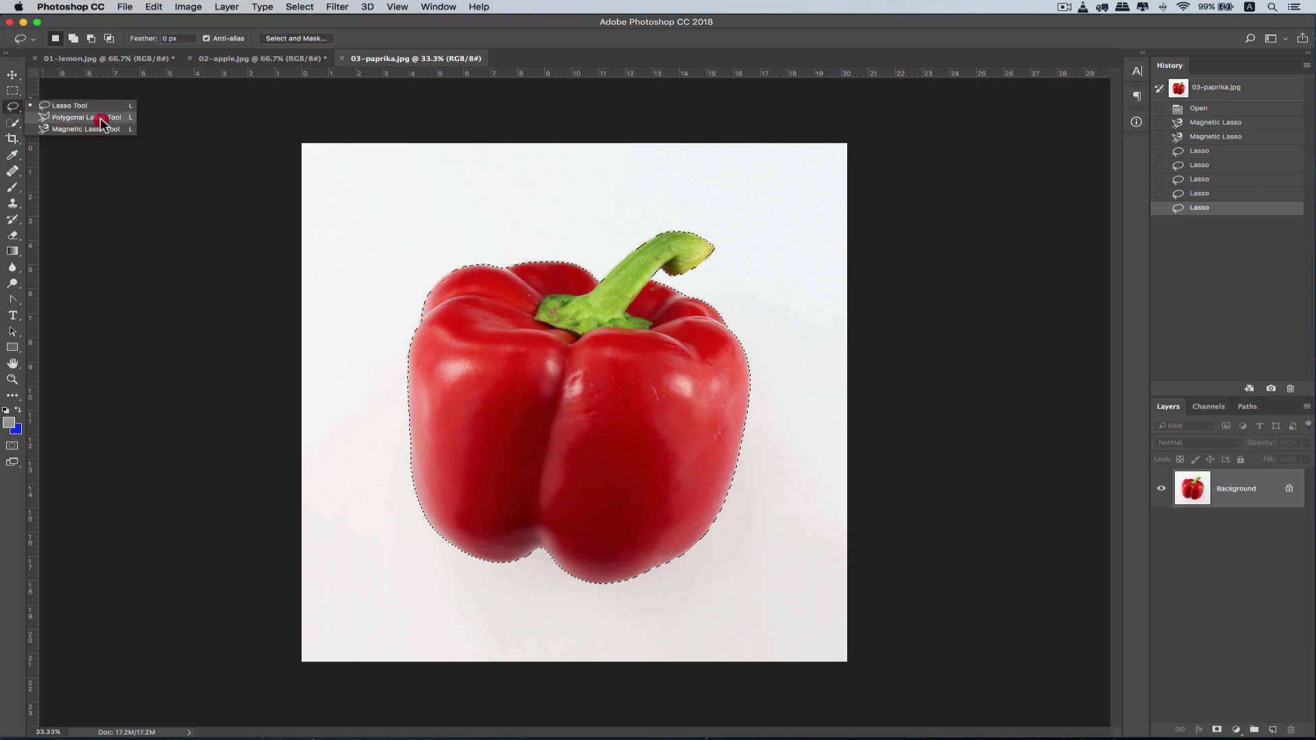
click(103, 130)
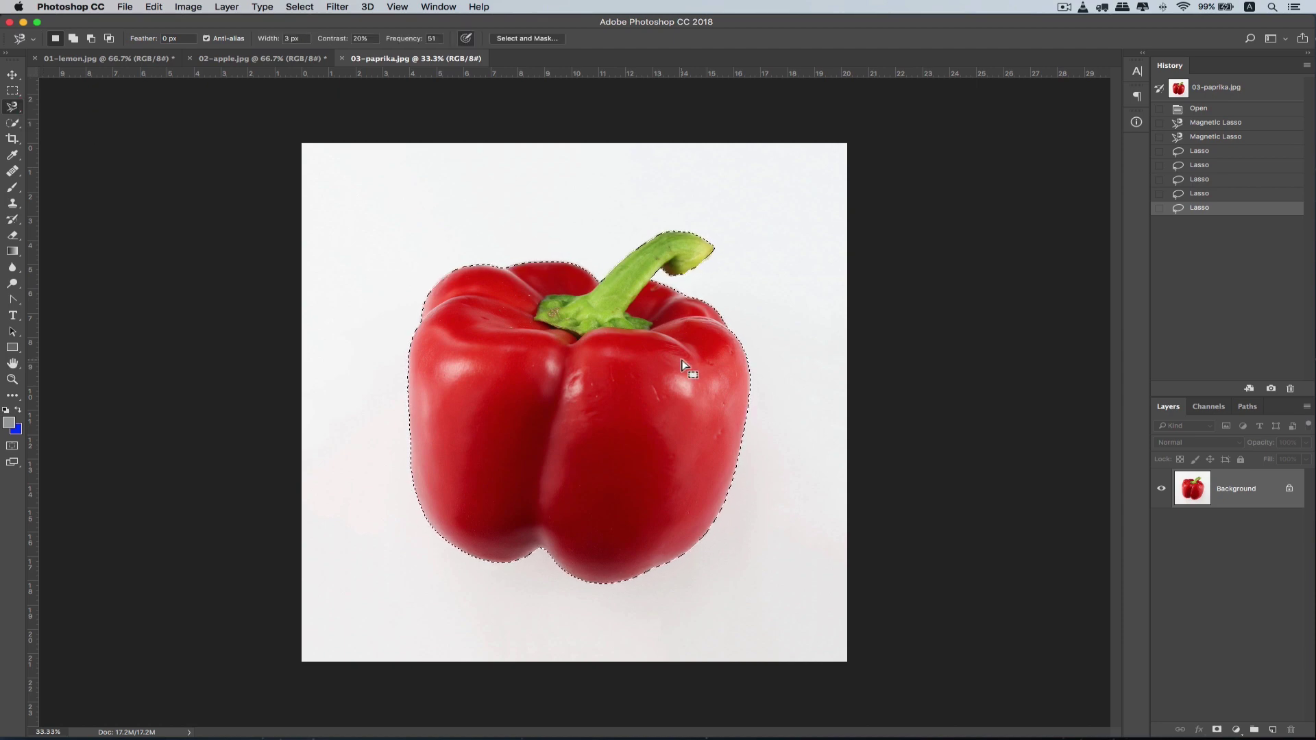
key(super+d)
key(super+j)
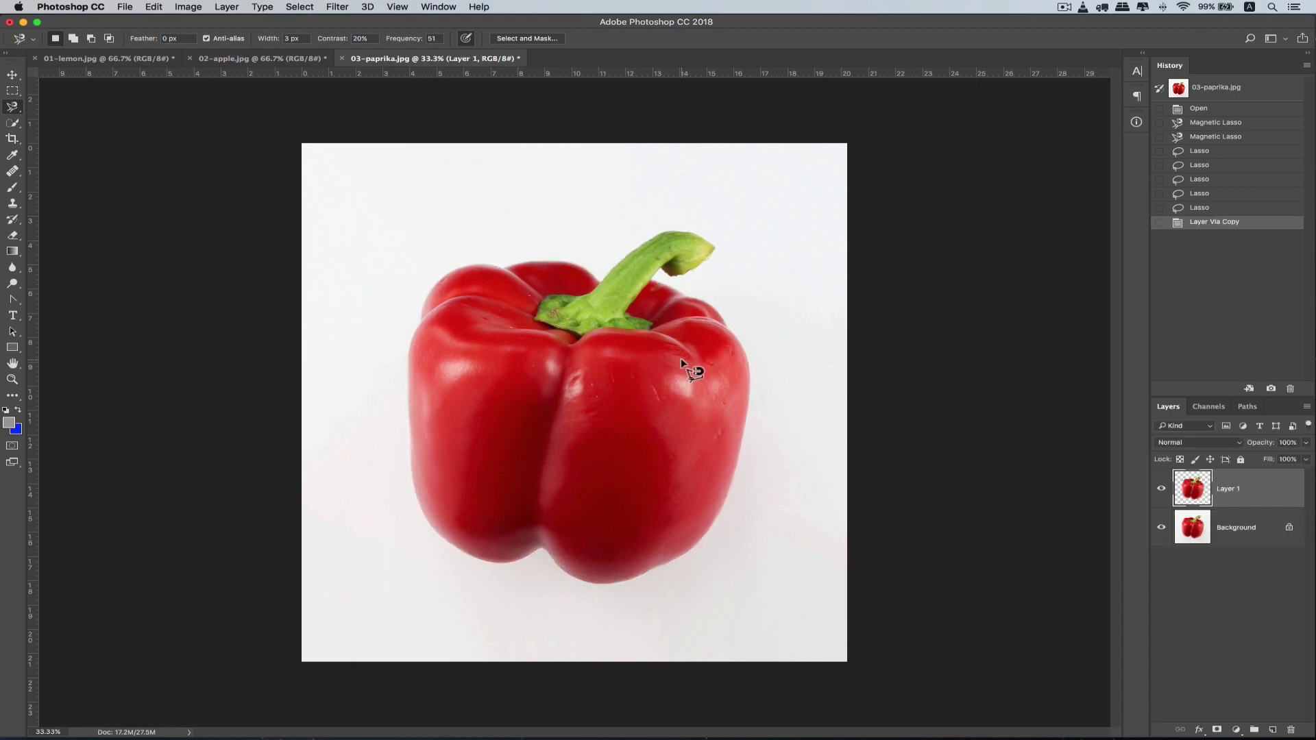
click(1162, 528)
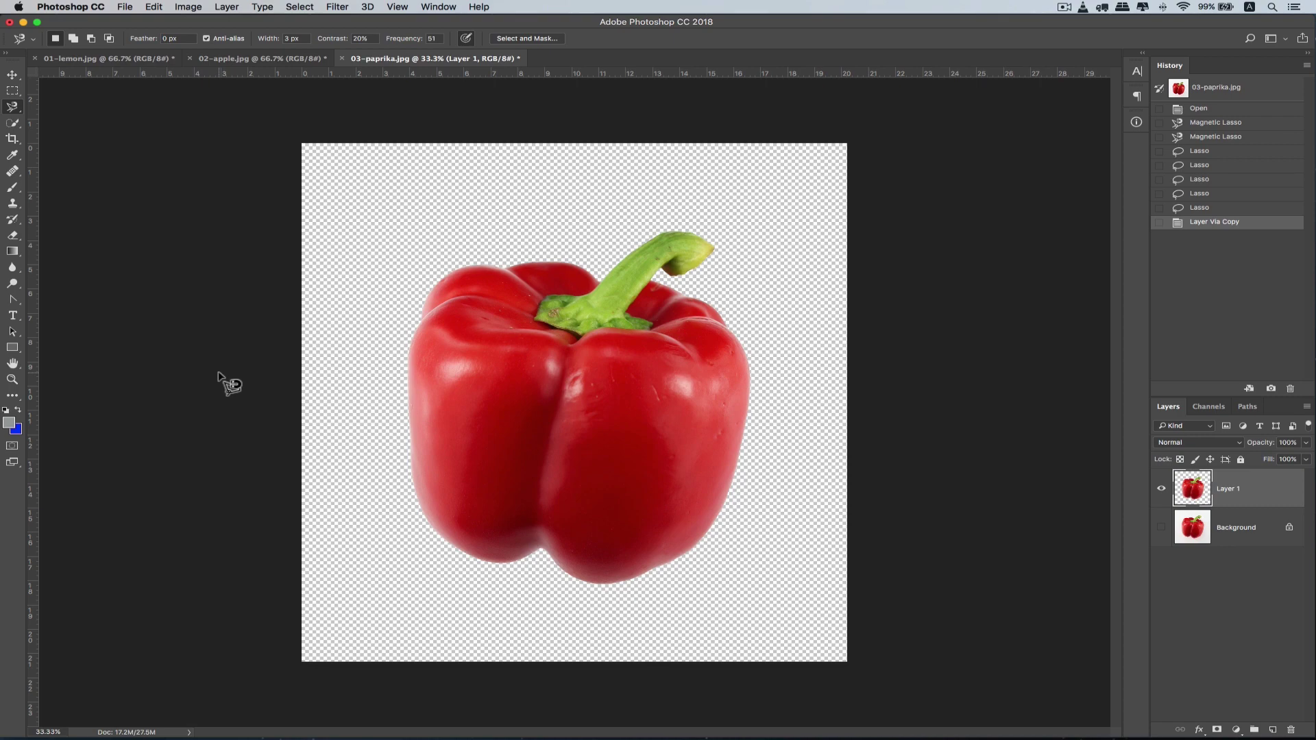
- Examine the cut-out pepper's edges up close around the stem and along the left side
key(super+plus)
key(super+plus)
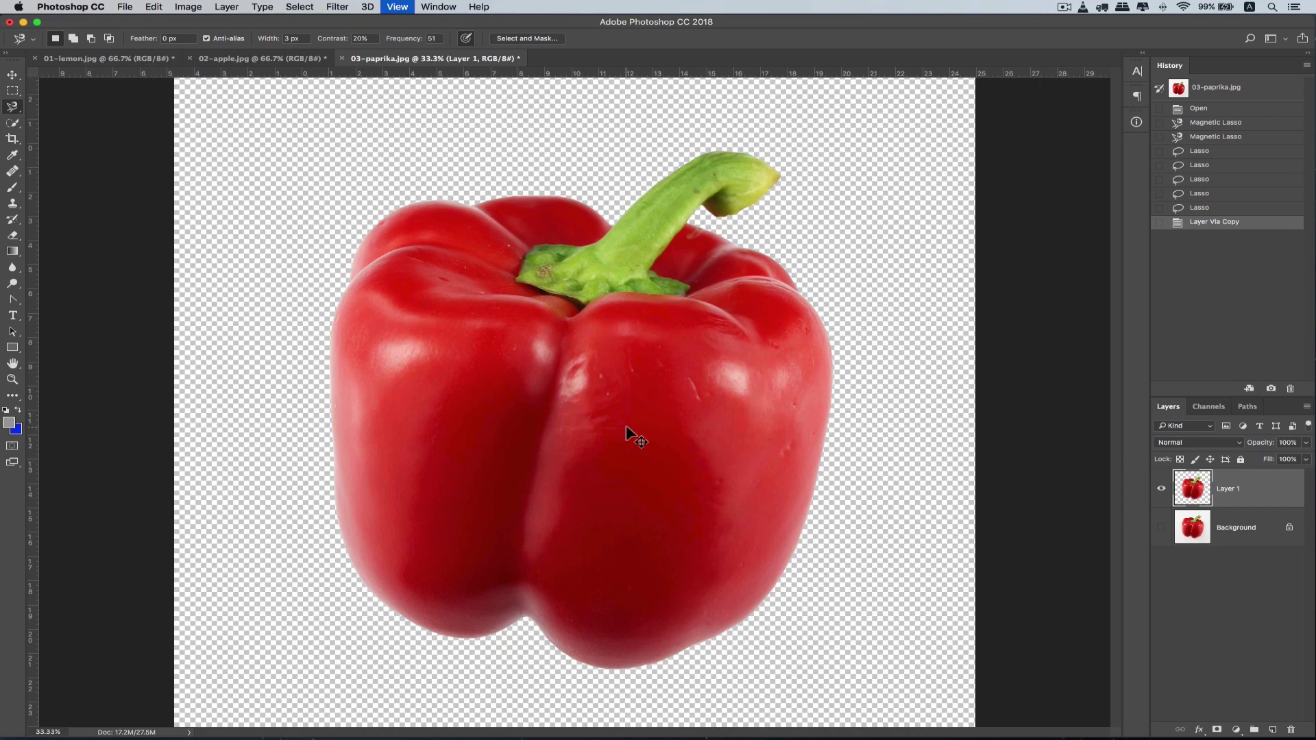
key(super+plus)
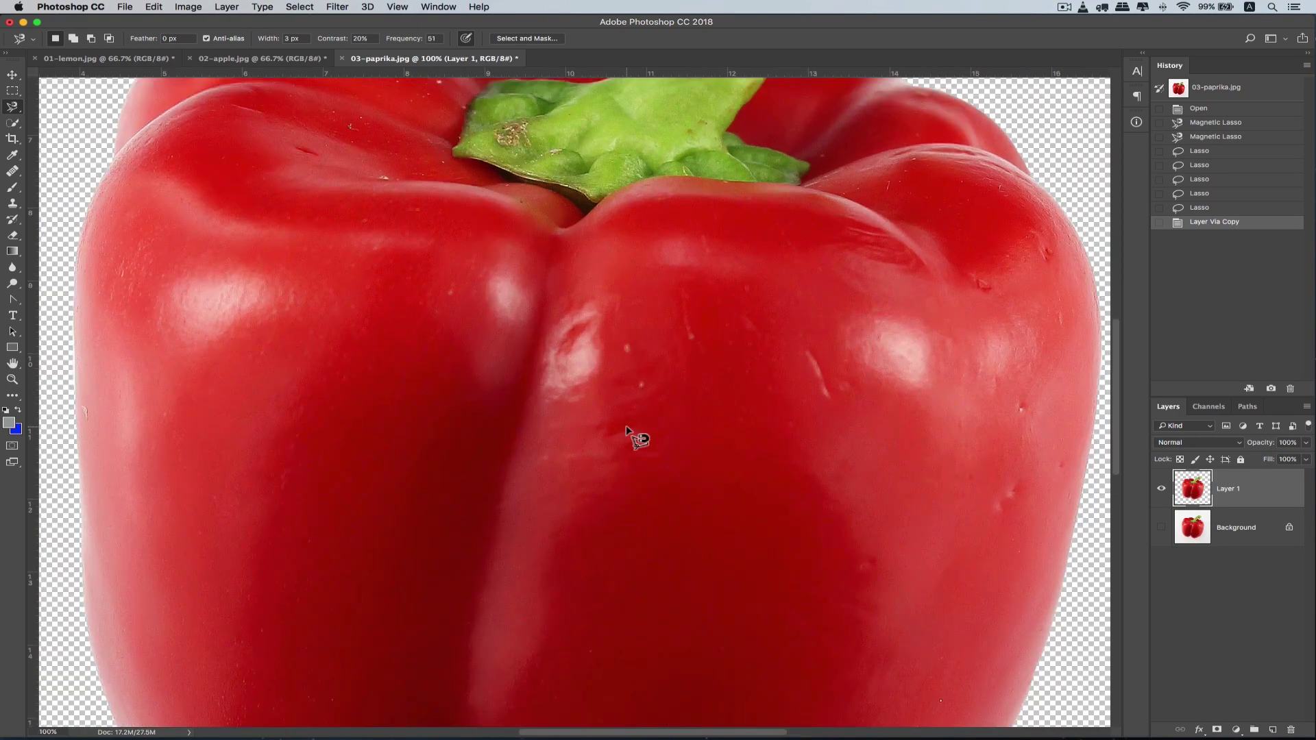
drag(731, 141, 752, 373)
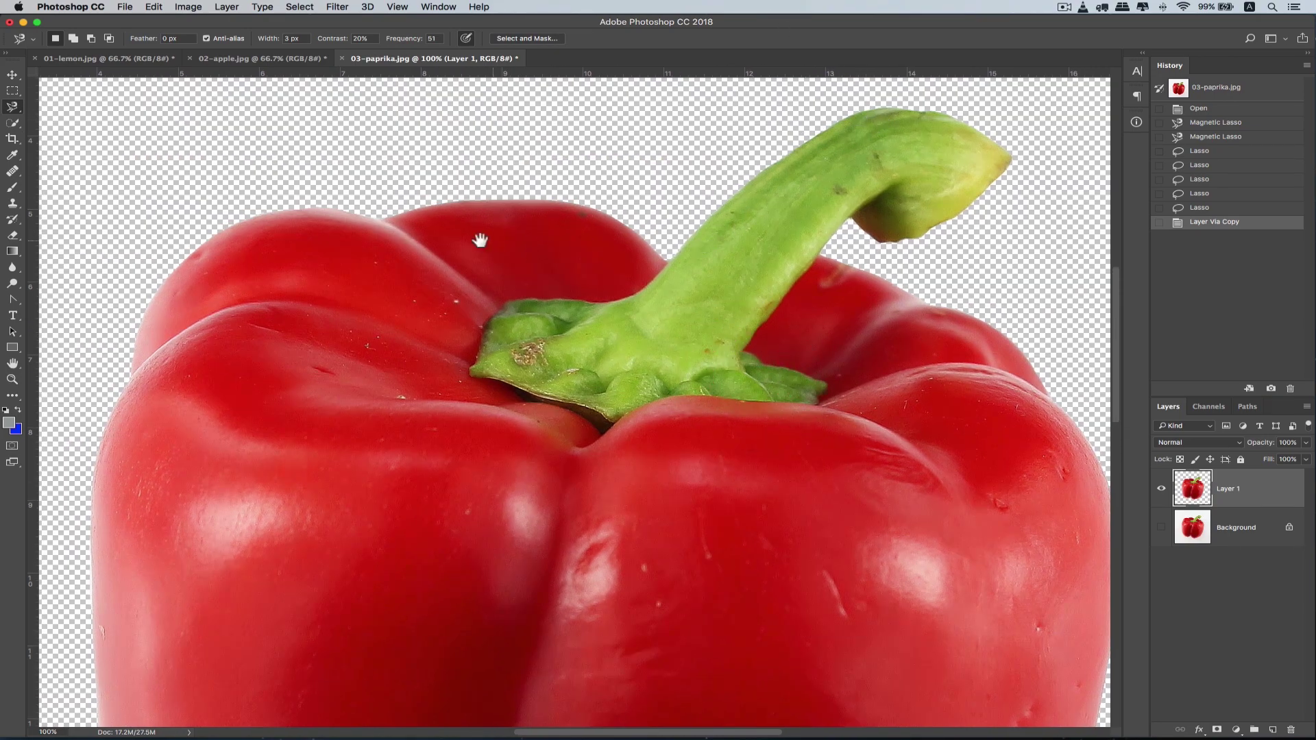
drag(480, 240, 620, 182)
drag(464, 297, 518, 185)
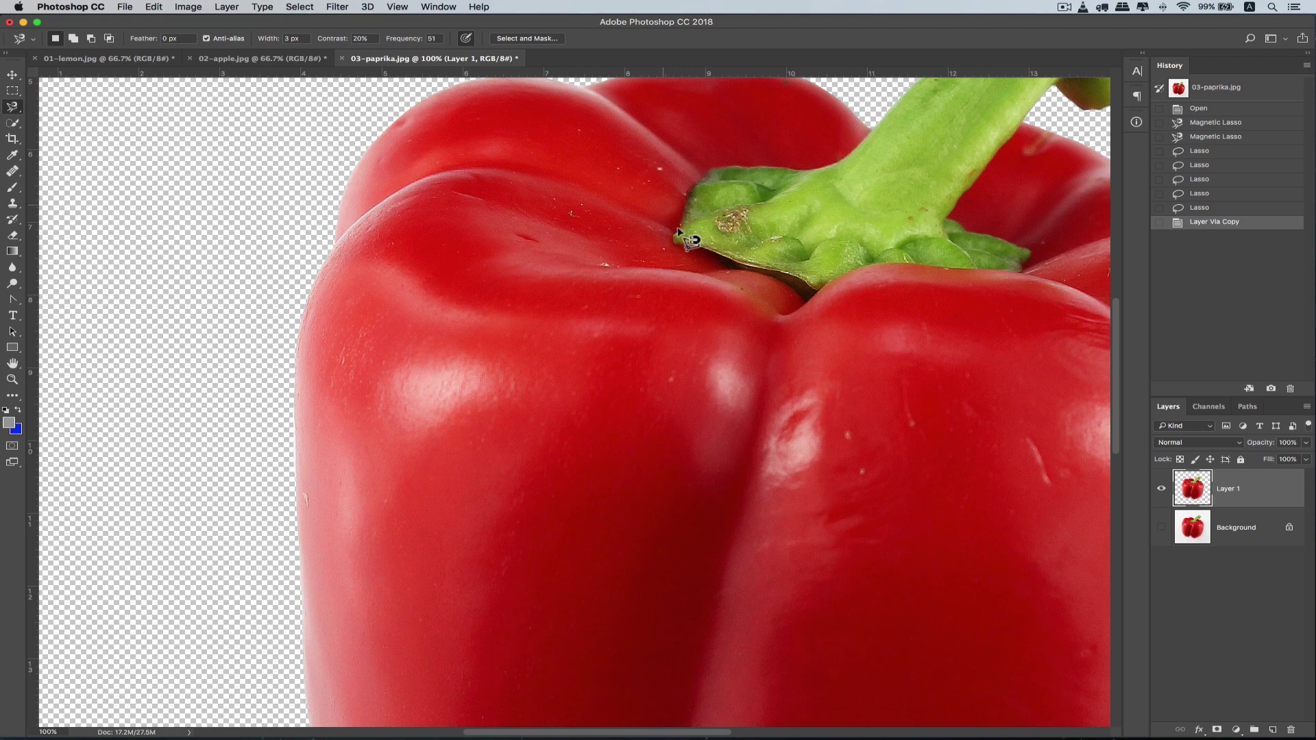
mouse_move(755, 230)
mouse_down()
mouse_move(698, 336)
mouse_move(652, 331)
mouse_up()
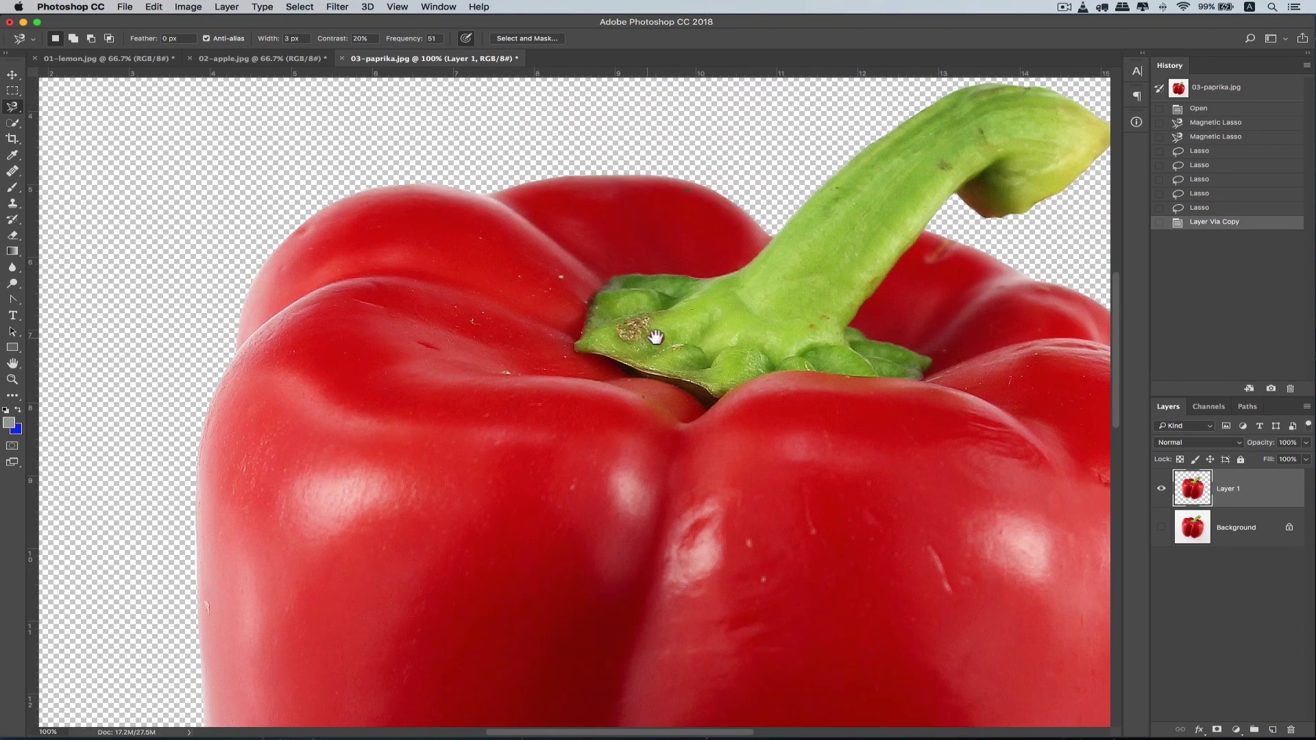
click(655, 334)
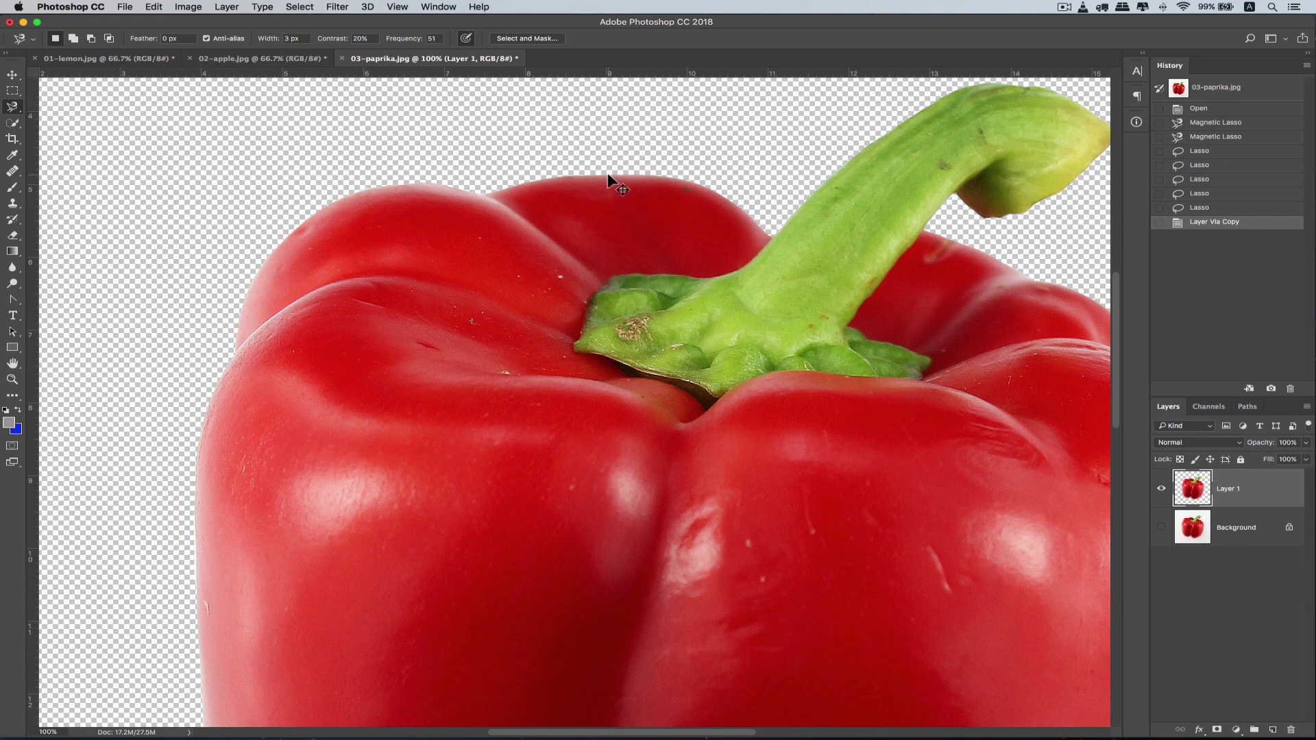
key(super+minus)
key(super+minus)
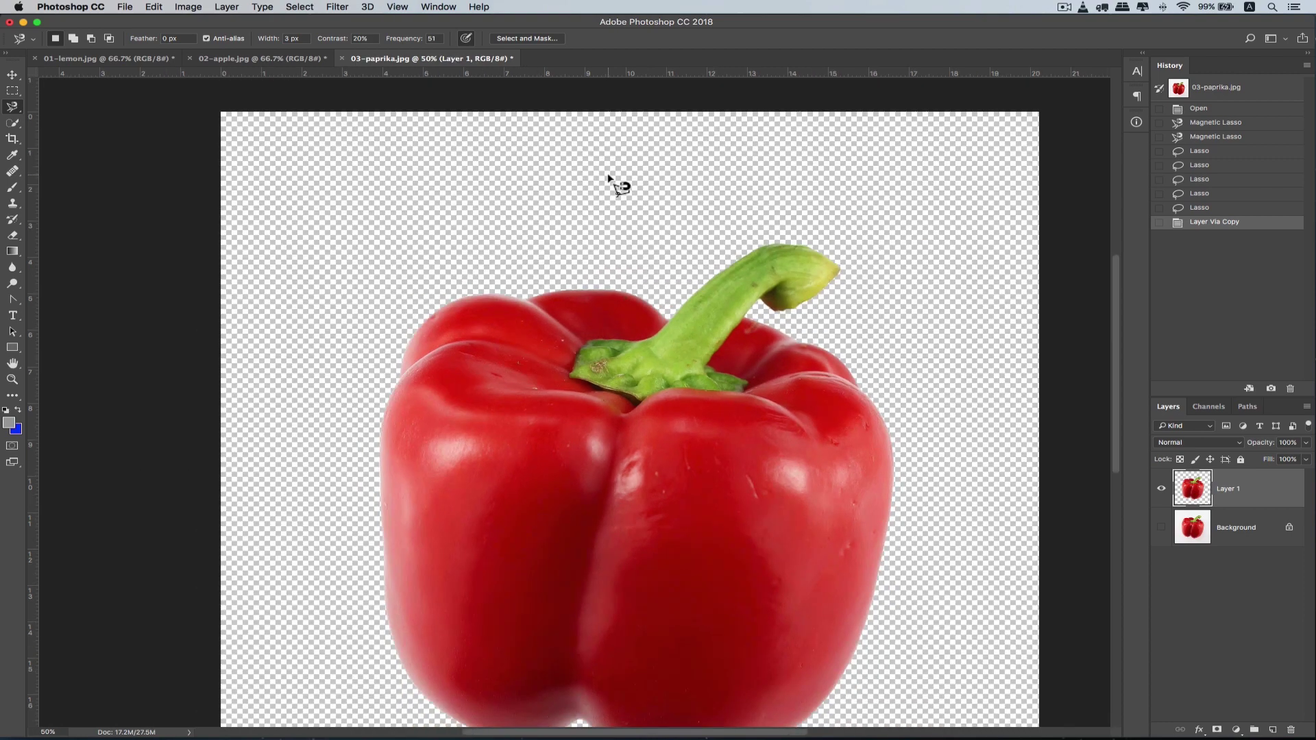
key(super+minus)
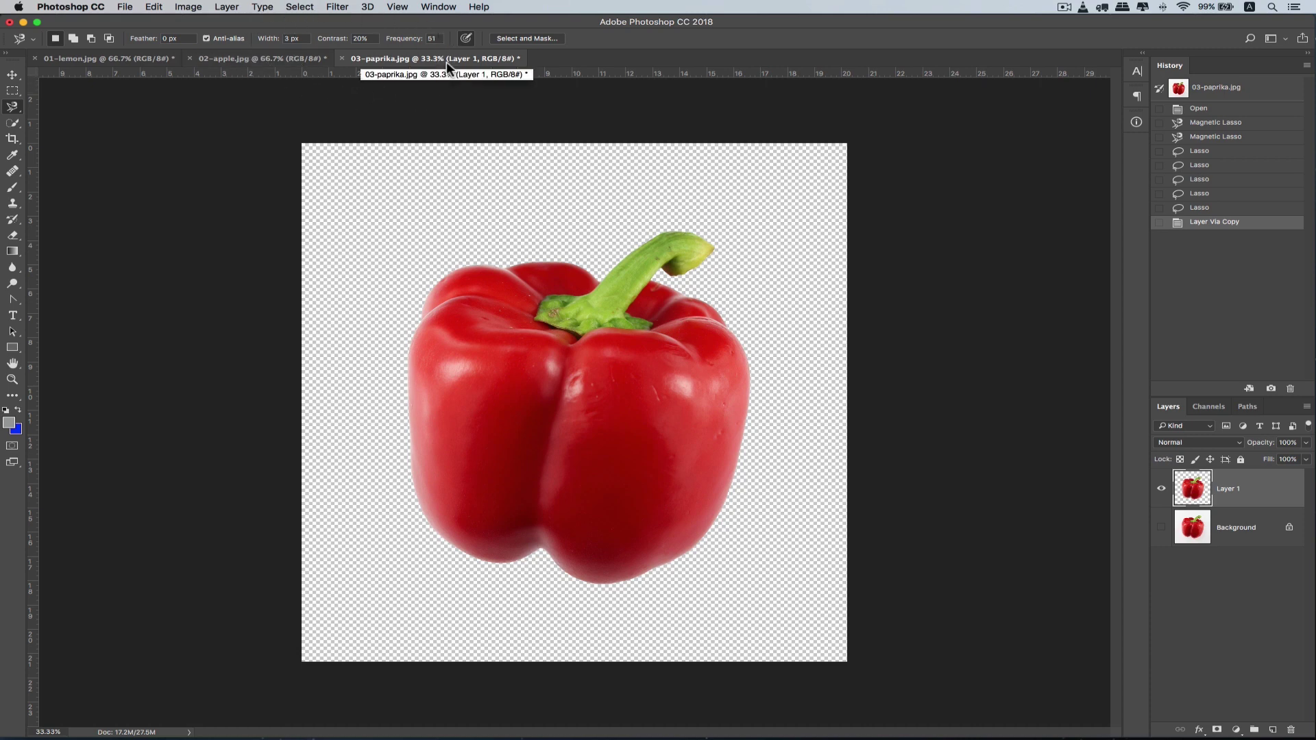
- Revert the image to its opened state and trace the whole pepper with the Magnetic Lasso at frequency 100, removing stray anchors at the bottom notch
click(1212, 110)
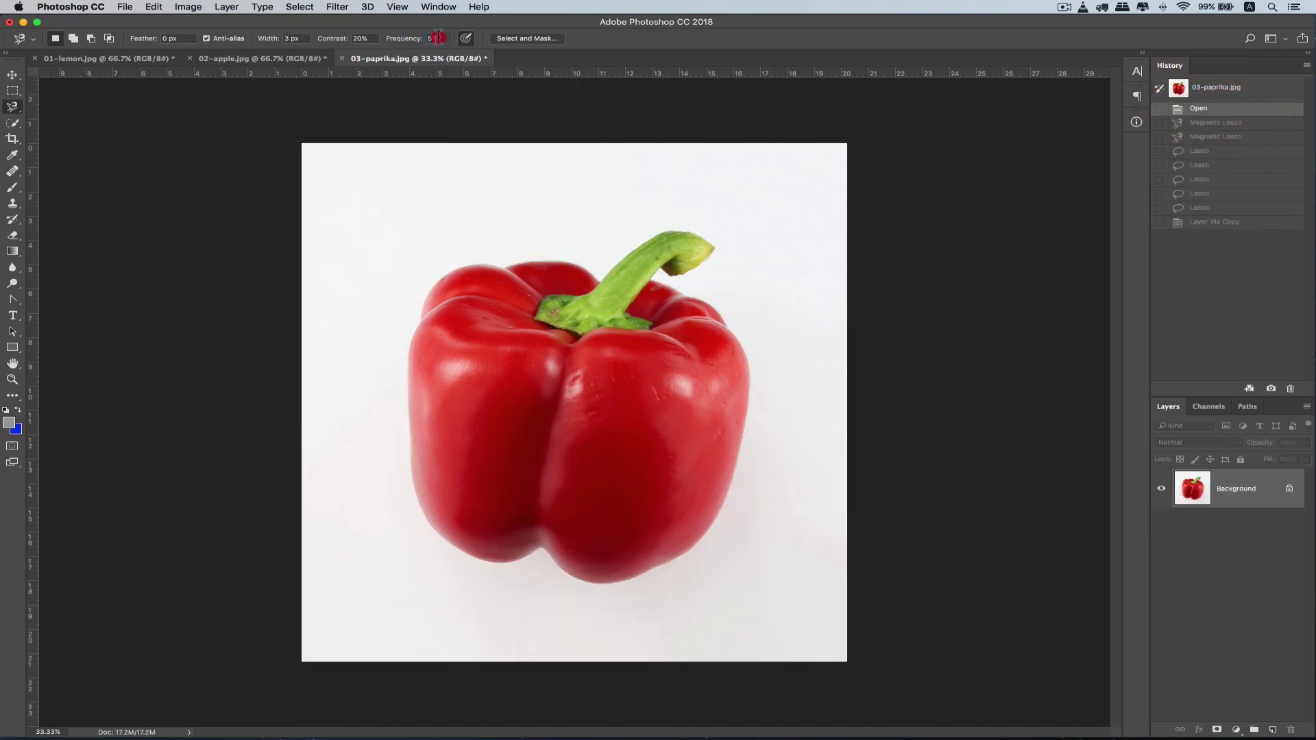
text(100)
mouse_move(670, 232)
mouse_down()
mouse_move(602, 273)
mouse_move(576, 266)
mouse_up()
mouse_move(559, 260)
mouse_down()
mouse_move(466, 267)
mouse_move(432, 292)
mouse_move(405, 376)
mouse_move(408, 469)
mouse_move(419, 511)
mouse_move(457, 551)
mouse_move(530, 559)
mouse_move(579, 529)
mouse_move(577, 552)
mouse_up()
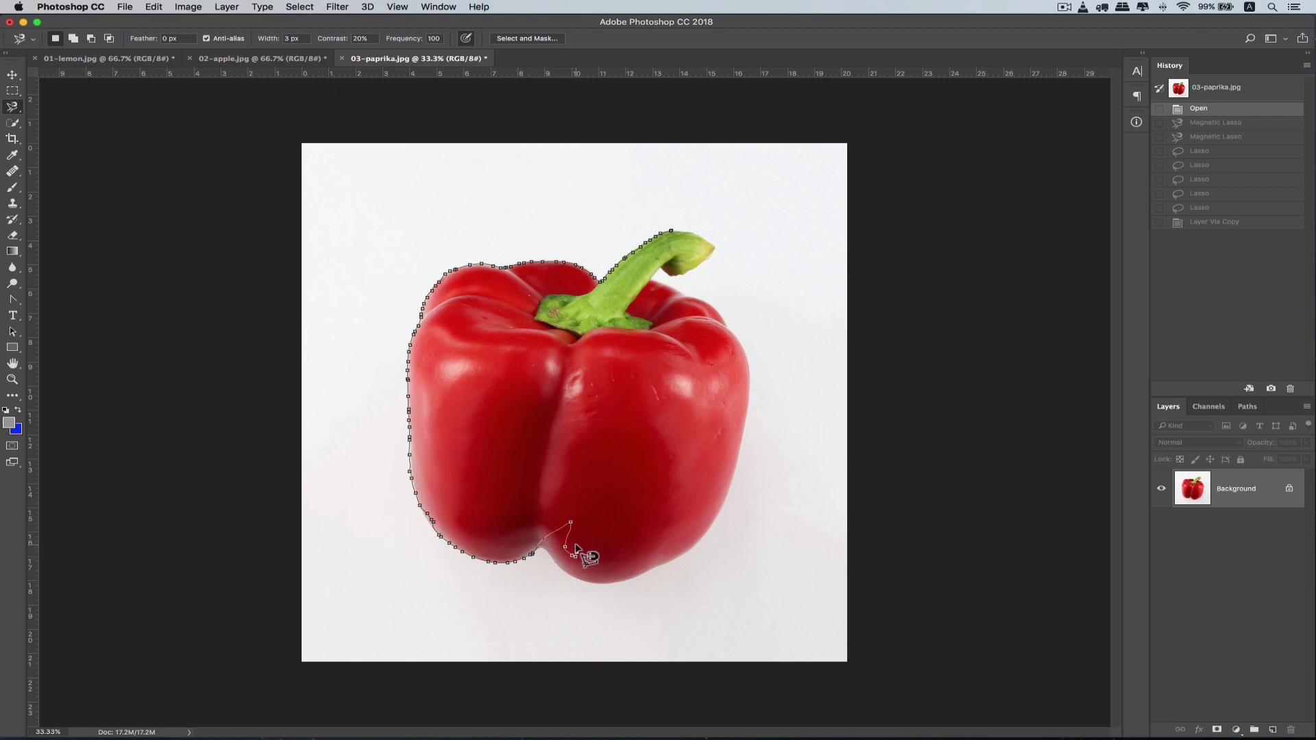
mouse_move(577, 548)
mouse_down()
mouse_move(612, 545)
mouse_move(606, 559)
mouse_up()
key(BackSpace)
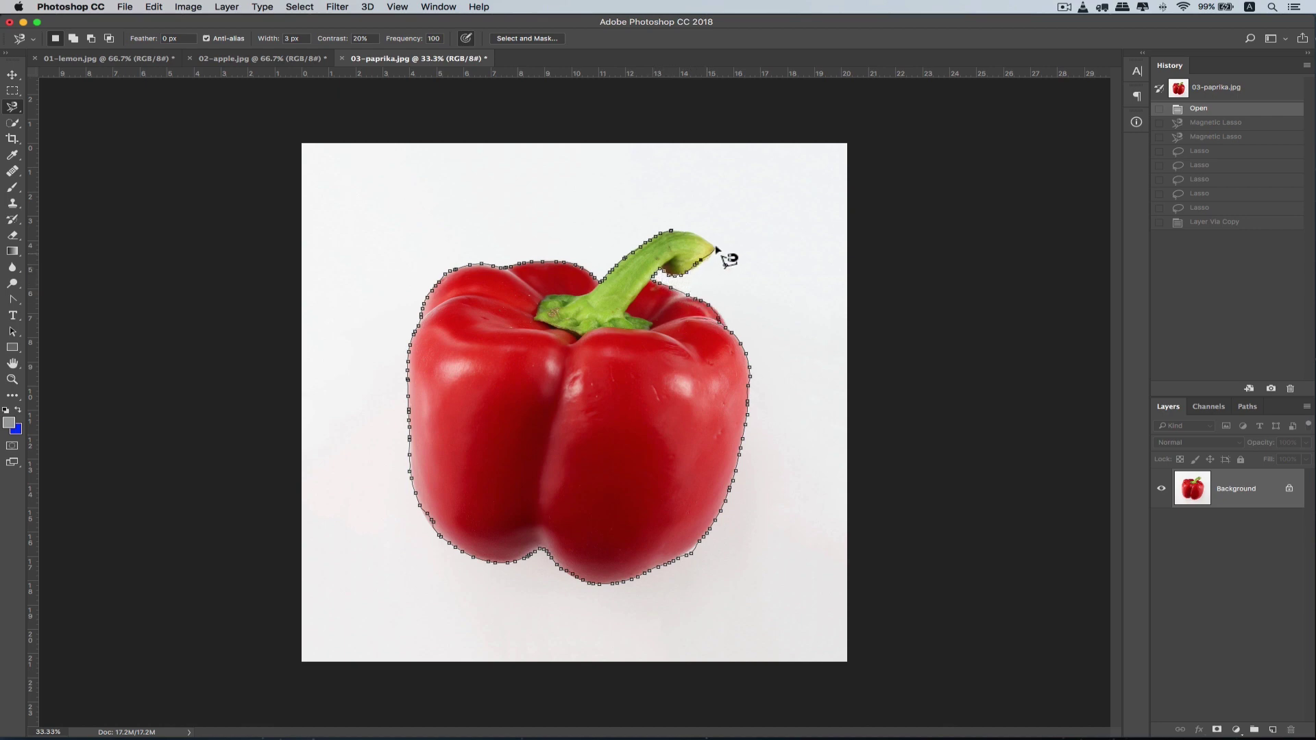
click(669, 232)
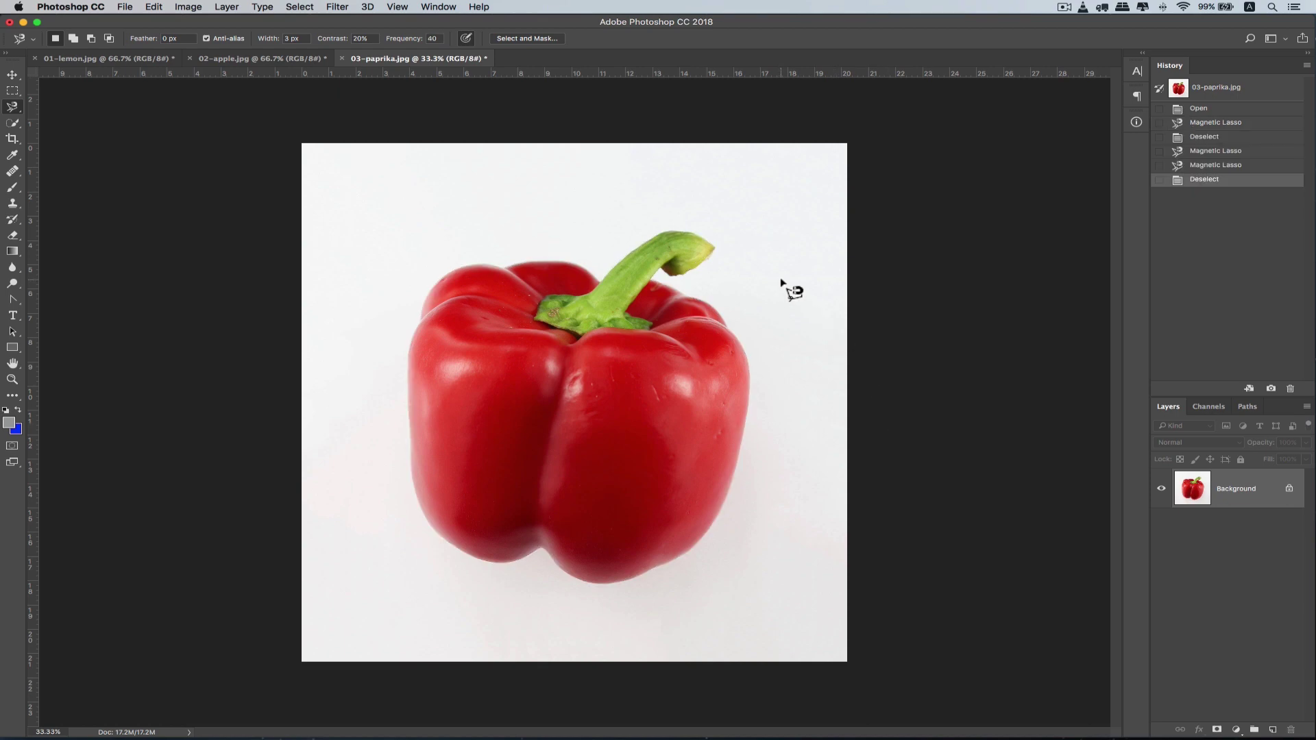
- Start a new Magnetic Lasso trace at the stem's tip, anchoring it at the stem's base and the notches on the pepper's upper-left edge
click(715, 246)
click(600, 283)
key(super+equal)
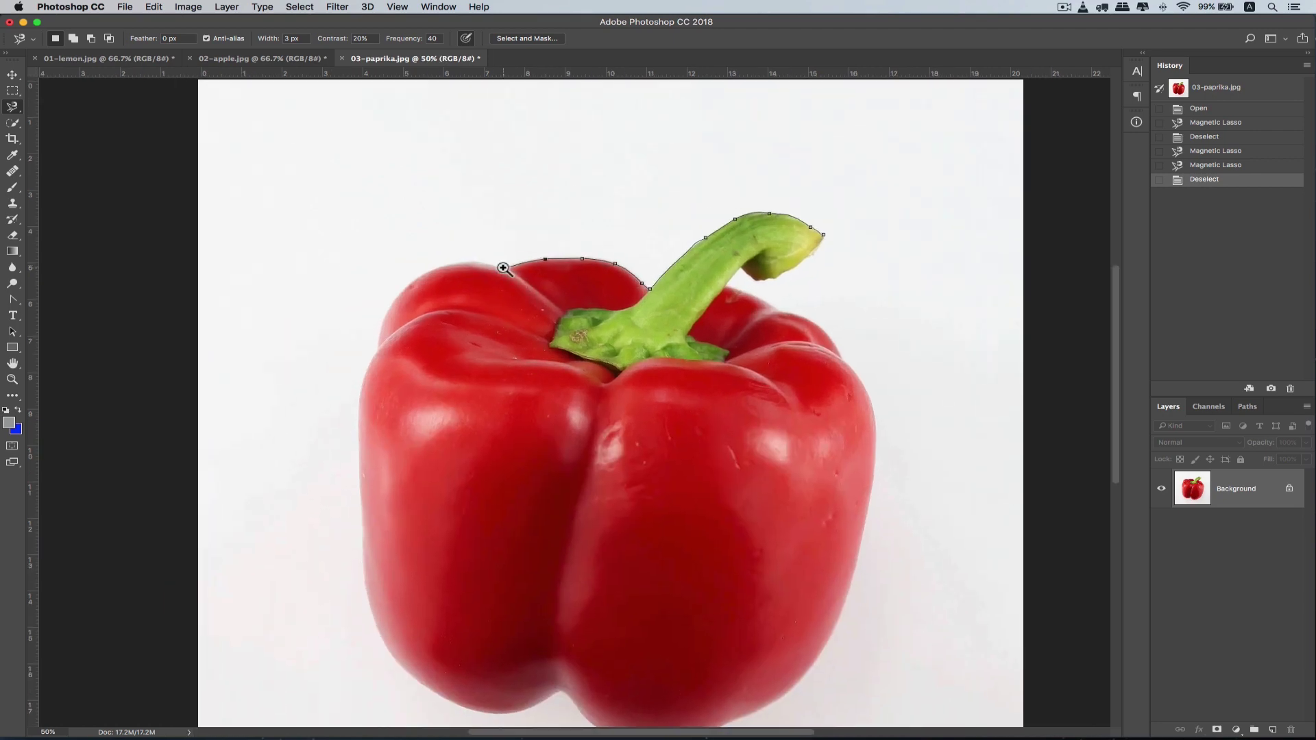
key(super+equal)
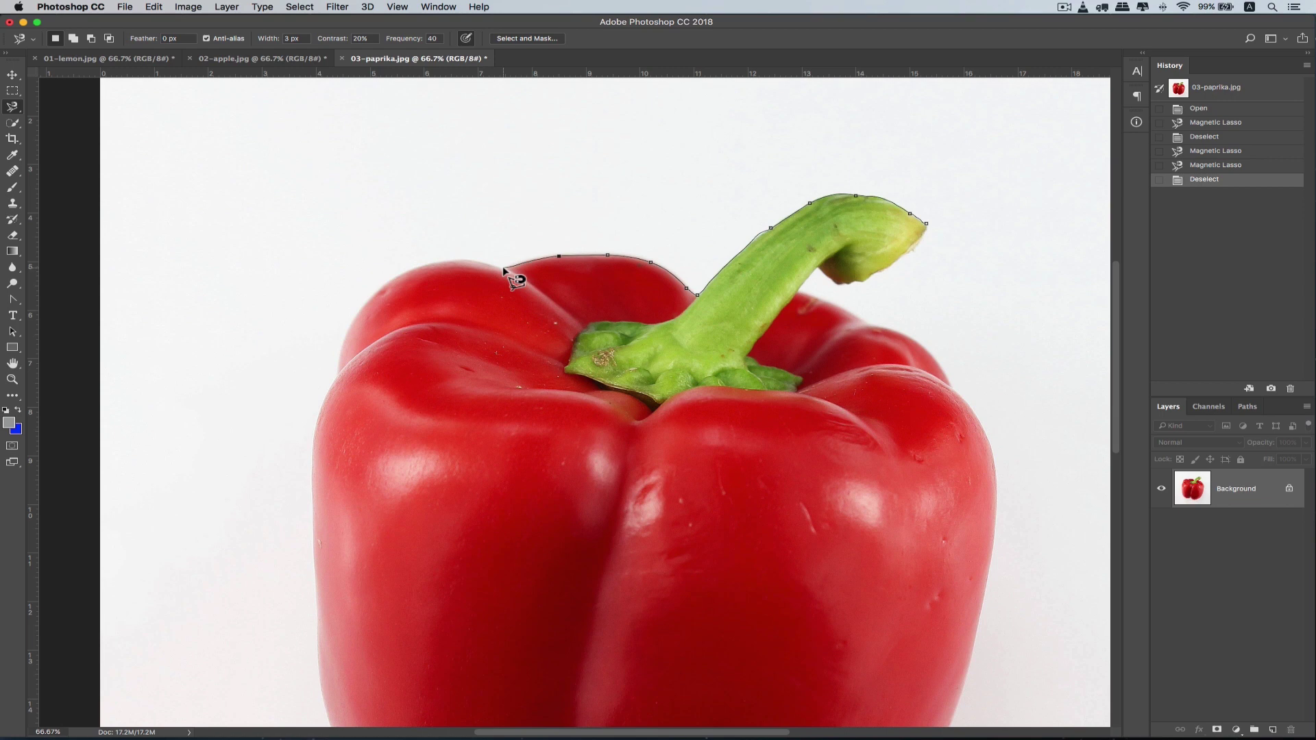
click(503, 268)
click(339, 371)
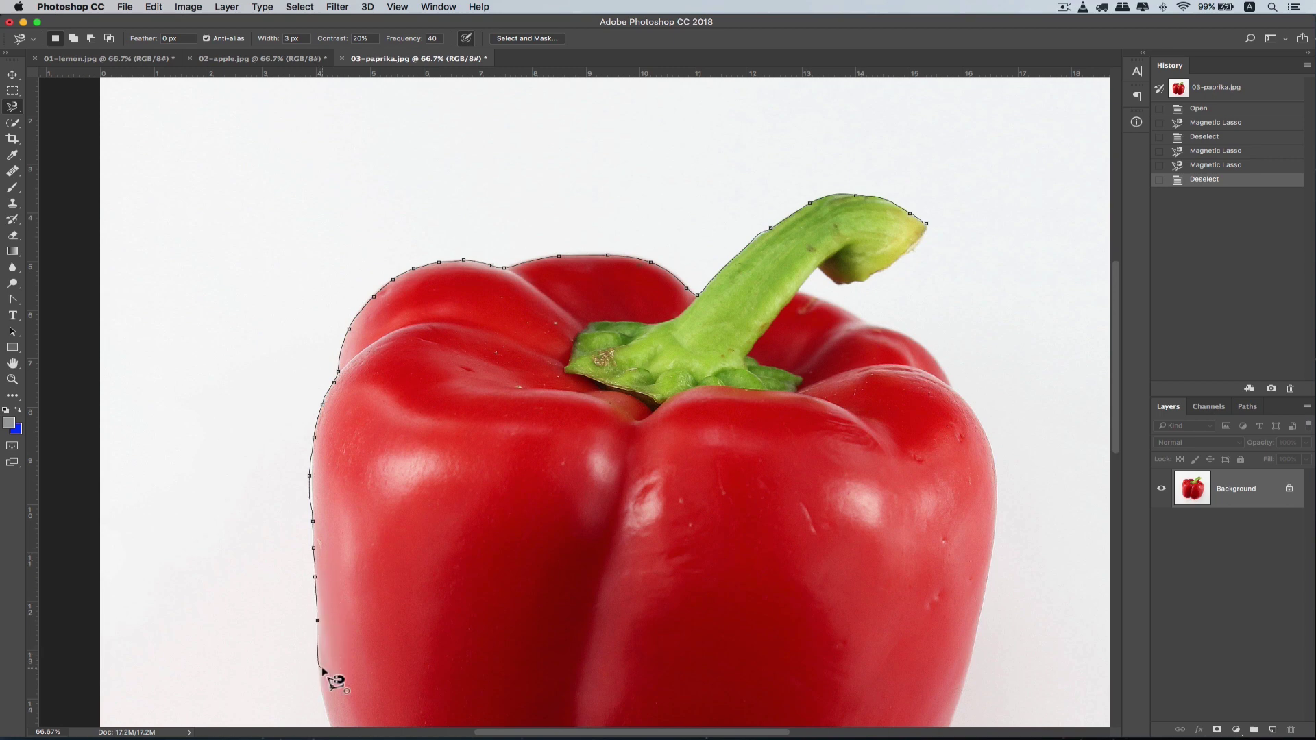
- Continue the Magnetic Lasso trace down the pepper's left side, replacing the stray anchor on the lower left edge and anchoring at the bottom notch
key(super+minus)
drag(439, 287, 448, 279)
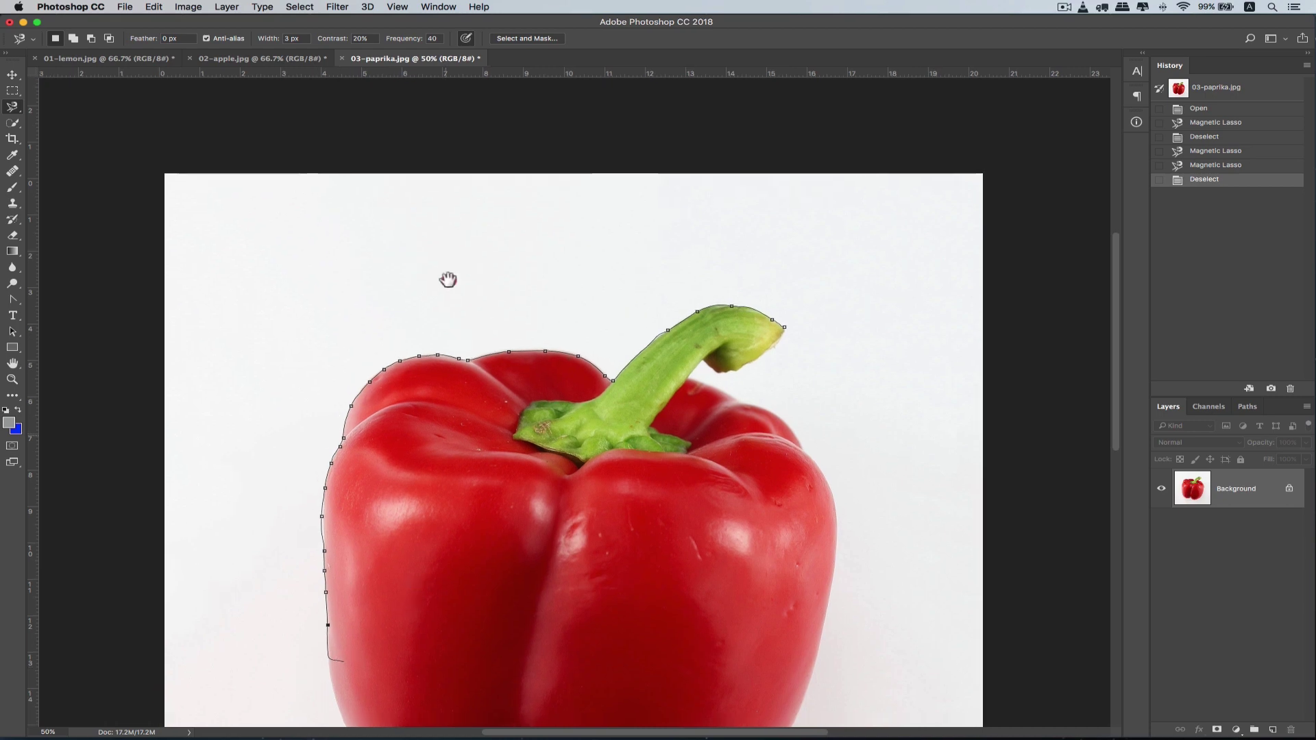
scroll(448, 279, down, 10)
scroll(447, 279, left, 3)
click(449, 281)
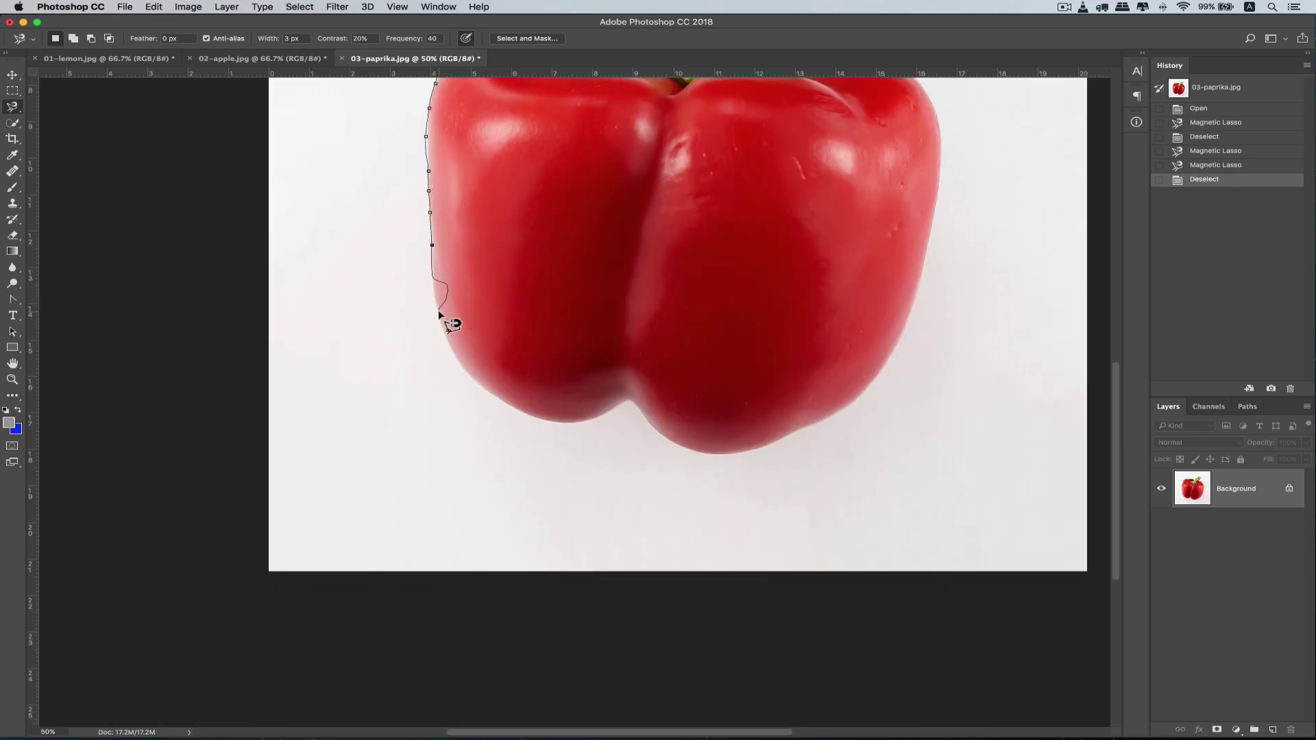
key(BackSpace)
click(437, 298)
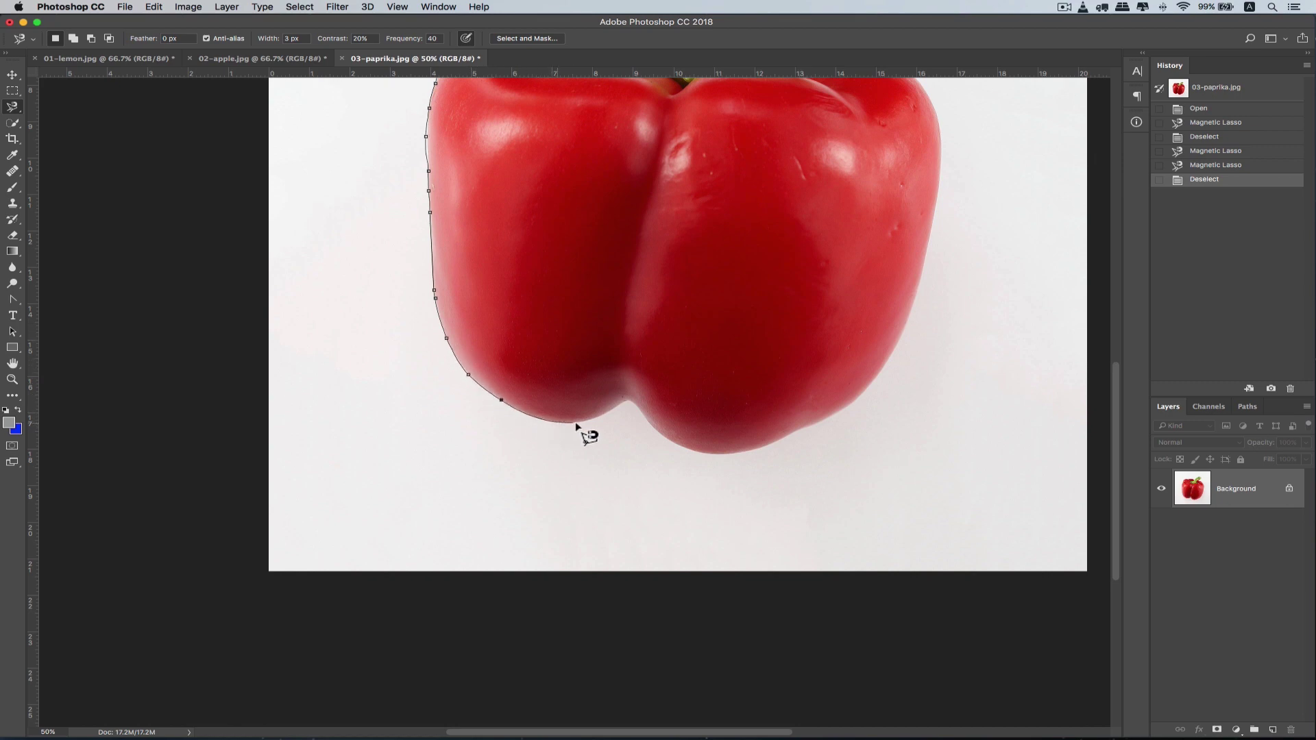
click(631, 401)
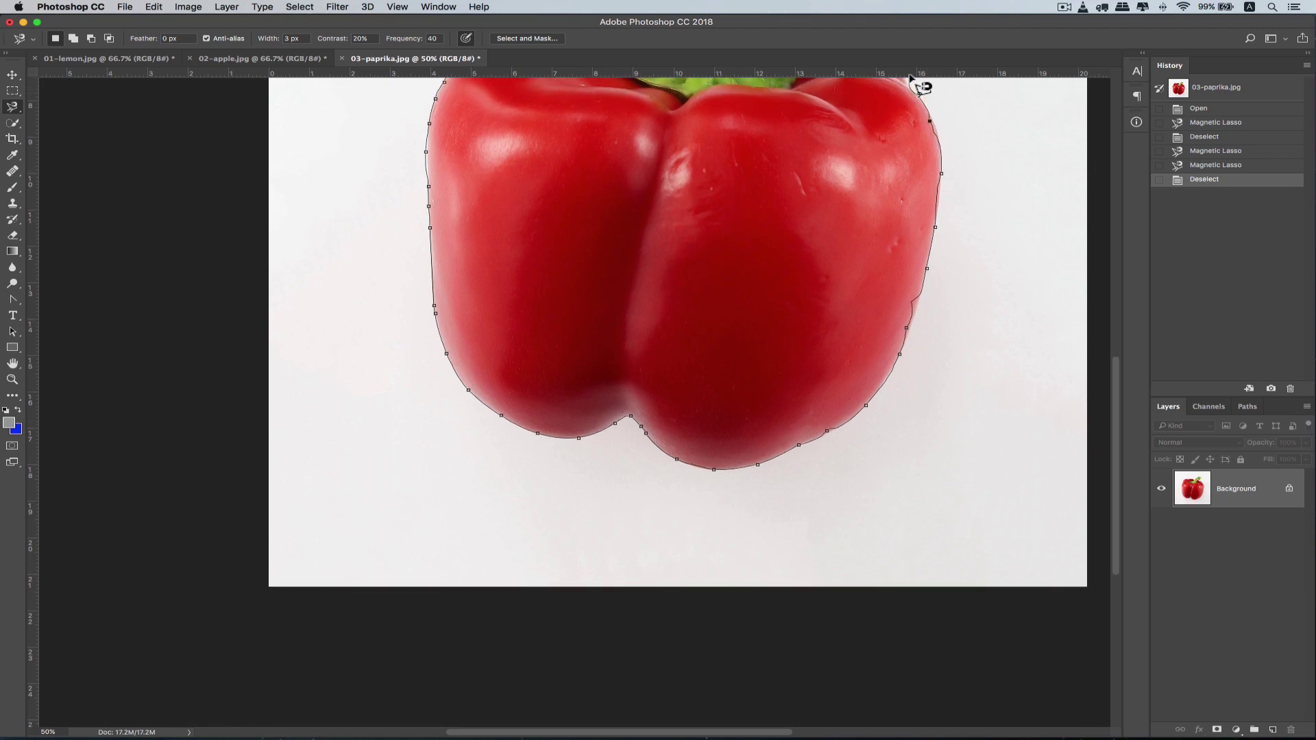
- Remove the stray anchors at the pepper's upper-right shoulder and re-anchor the trace along that edge
scroll(887, 282, up, 5)
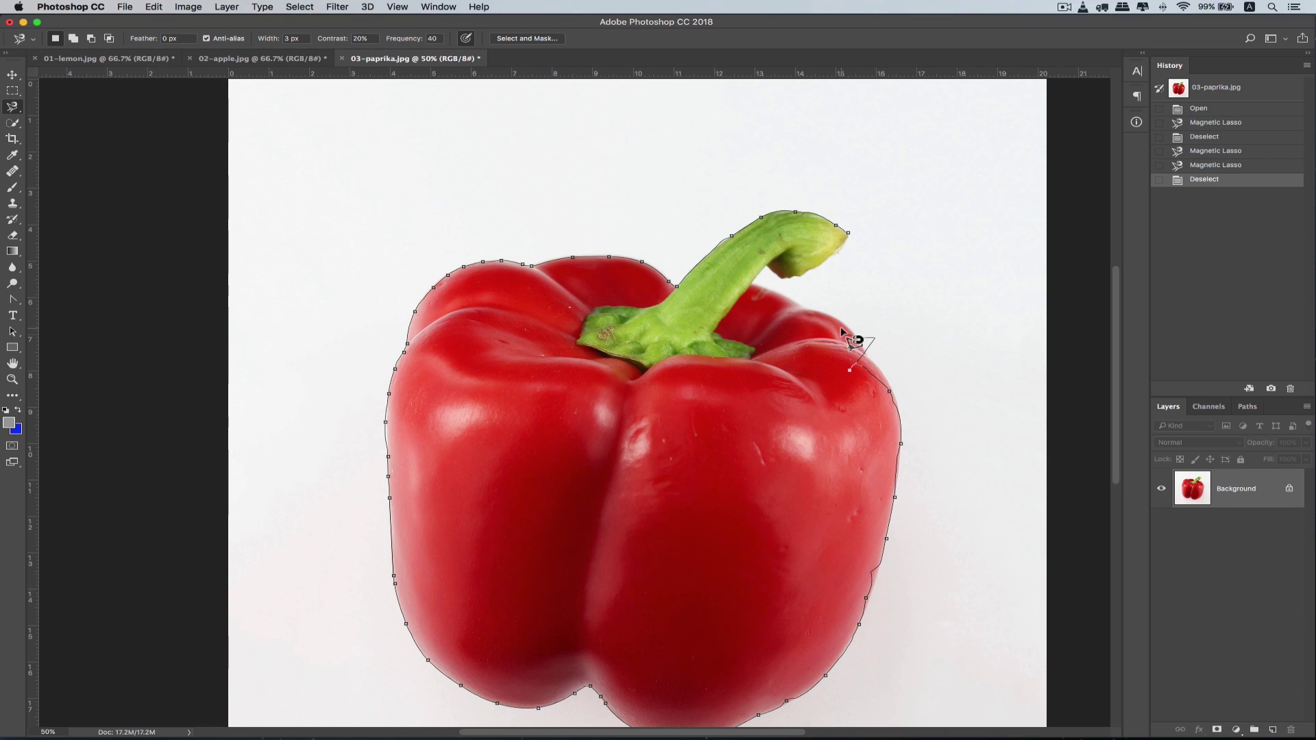
key(BackSpace)
key(BackSpace)
click(898, 406)
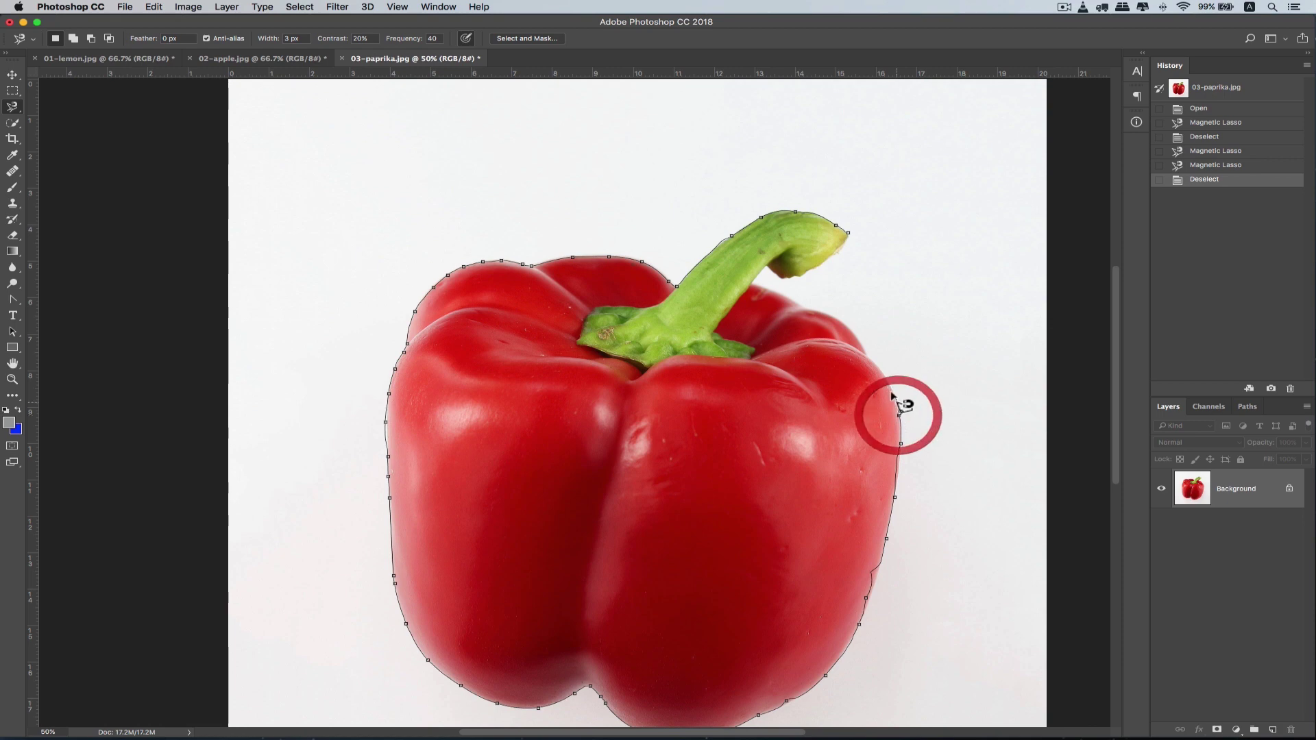
click(869, 357)
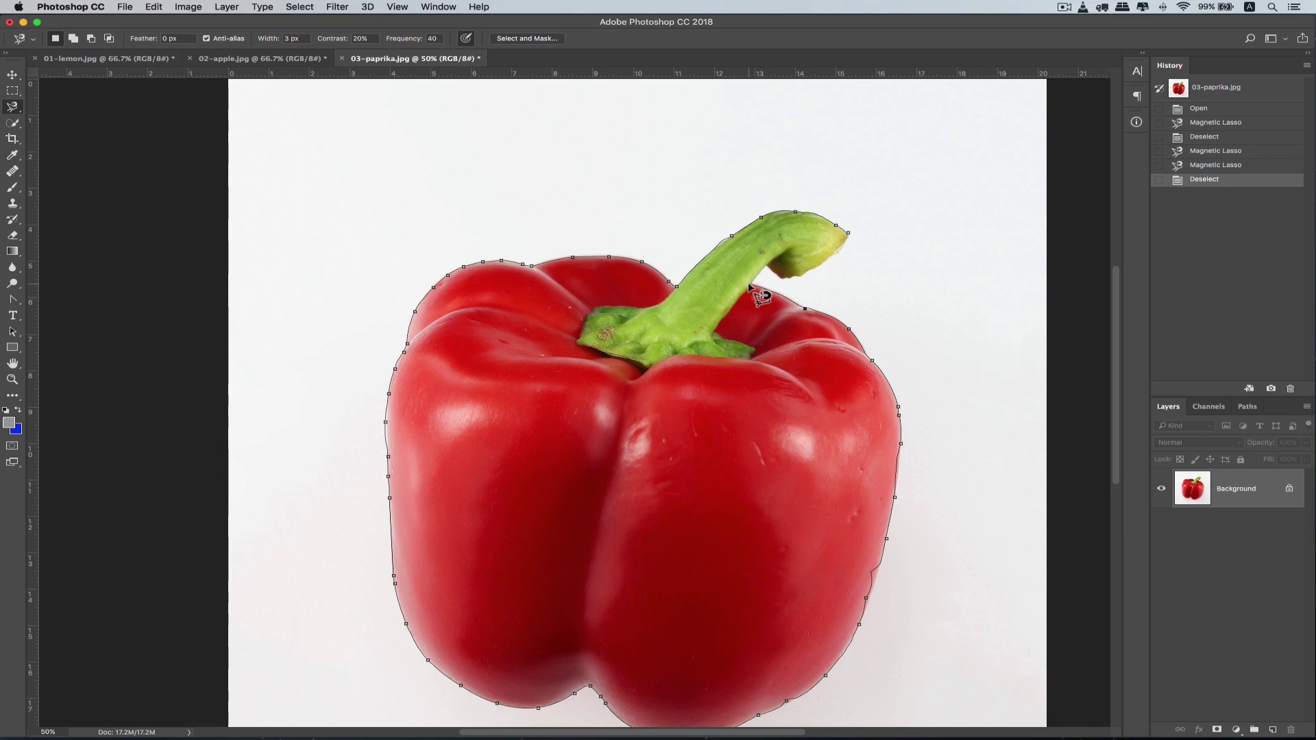
- Anchor the trace under the stem's curve and close the pepper selection at the stem's tip
click(769, 266)
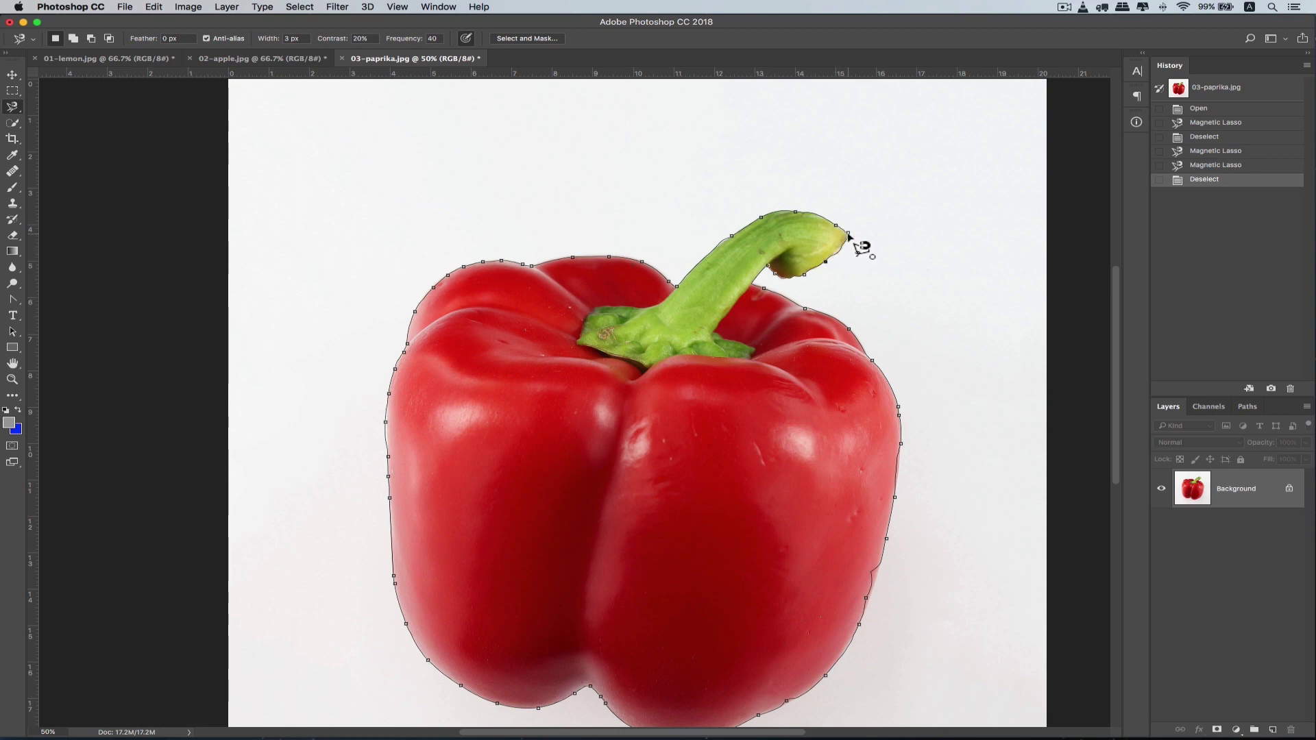
click(850, 237)
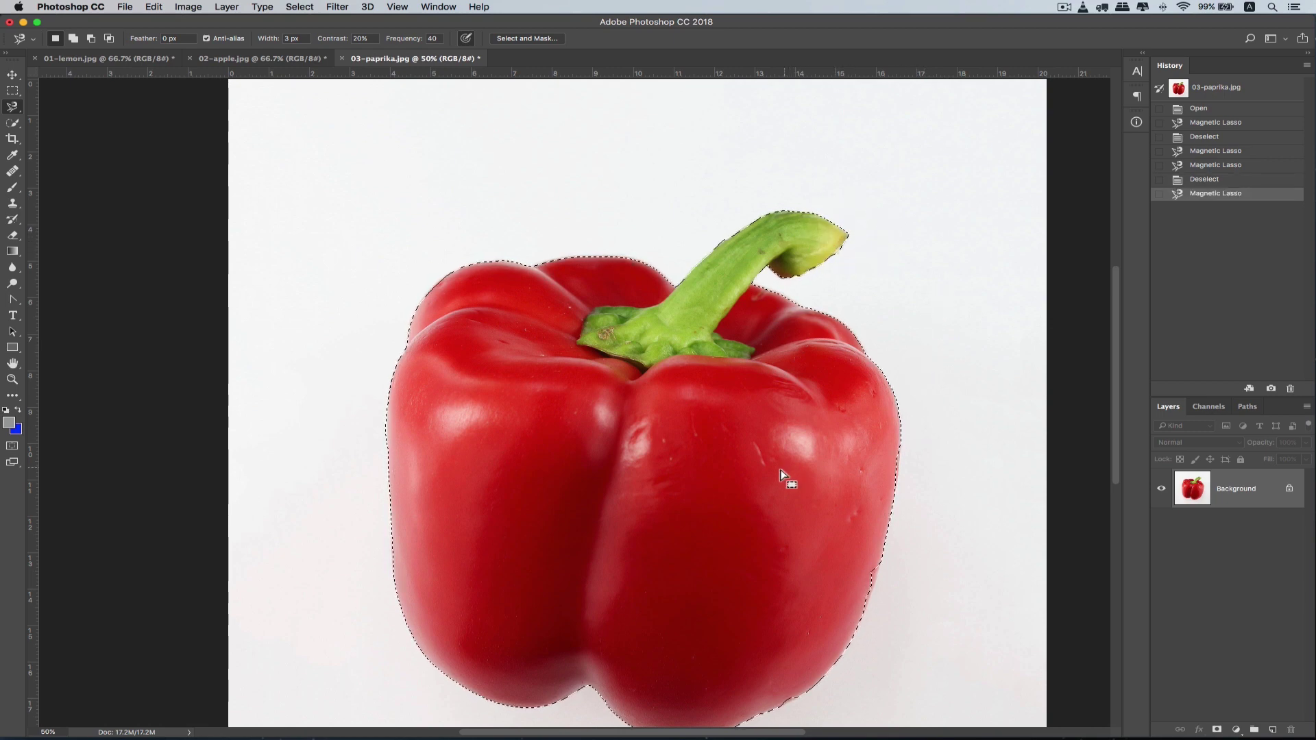
drag(767, 473, 754, 401)
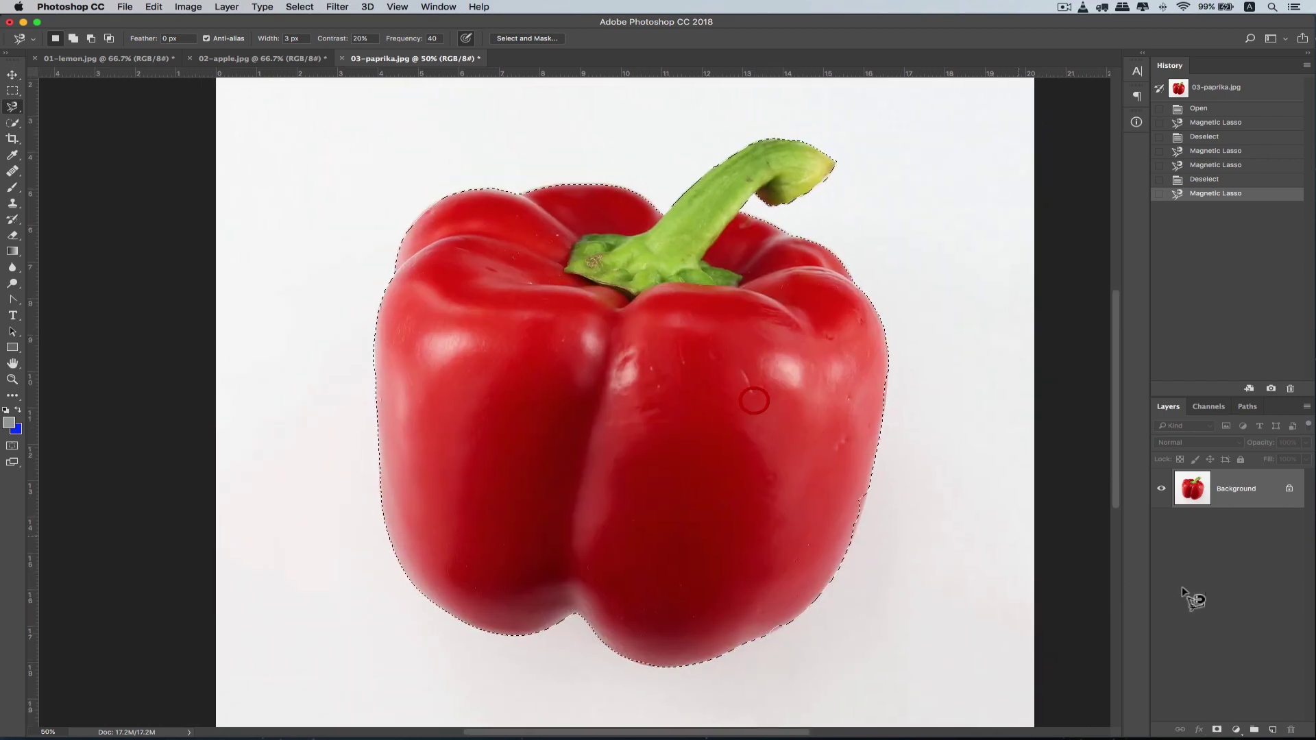